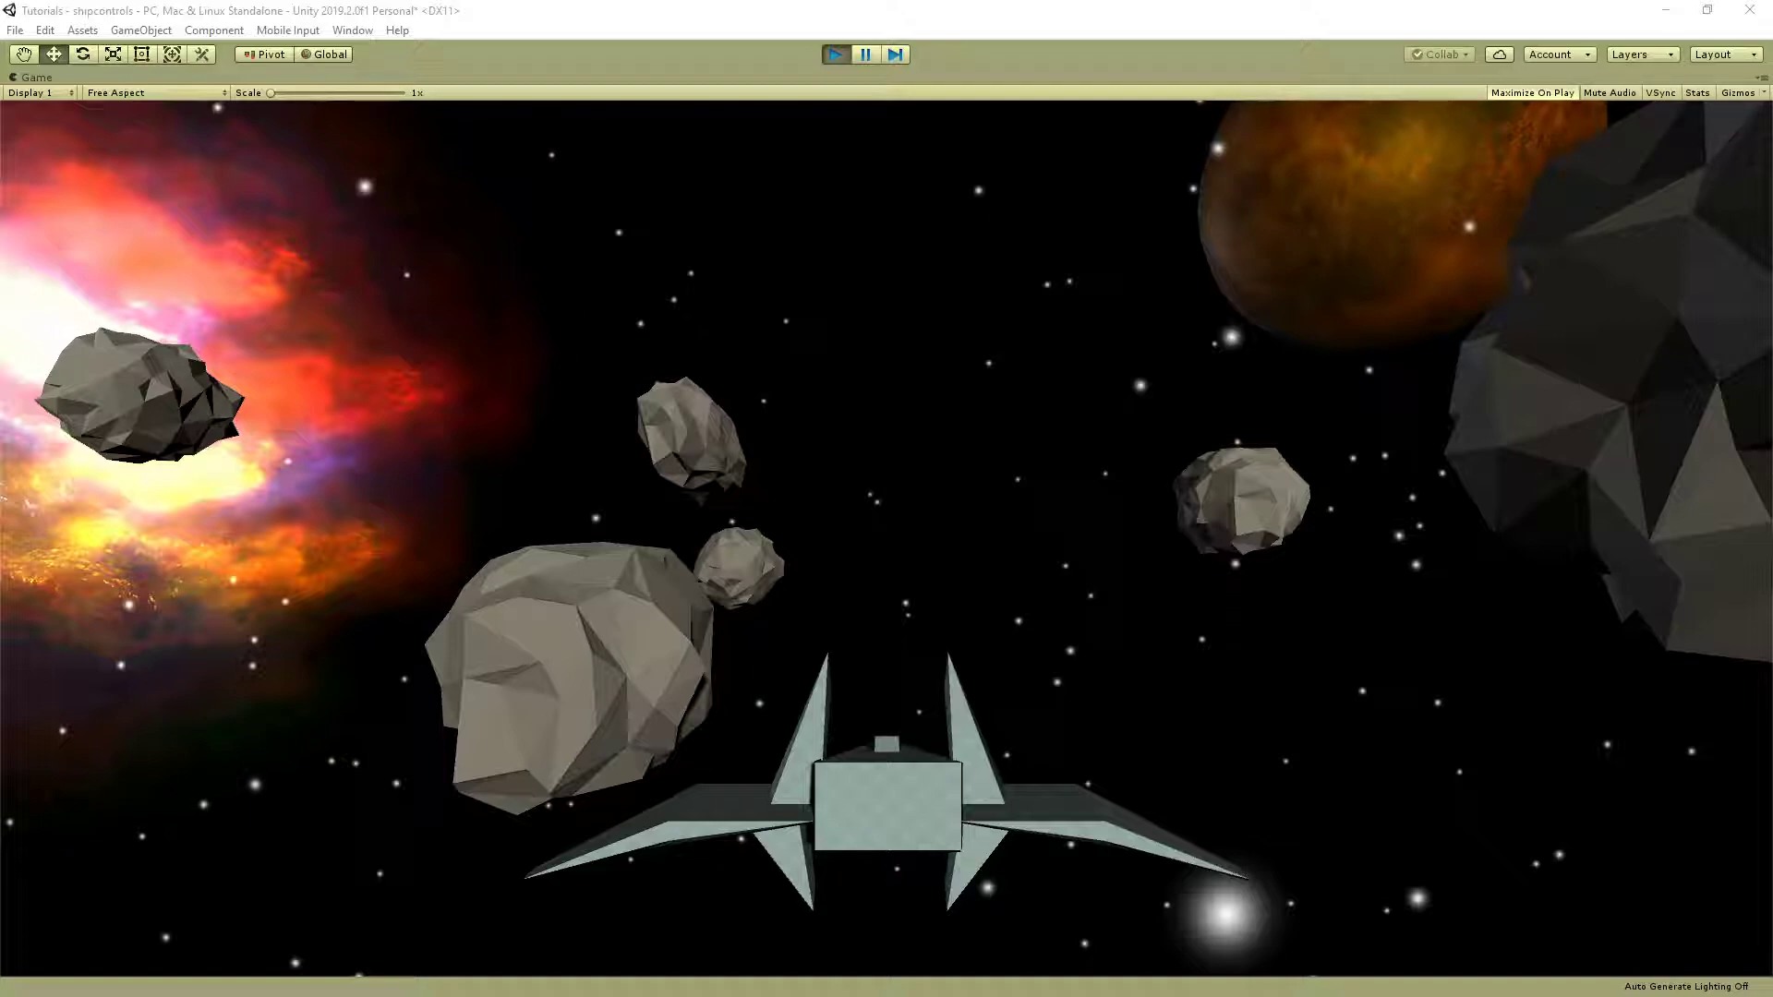
# Step: Fly the ship among the asteroids in Unity's running game, then switch to Blender
pyautogui.click(1358, 663)
pyautogui.press('Up')
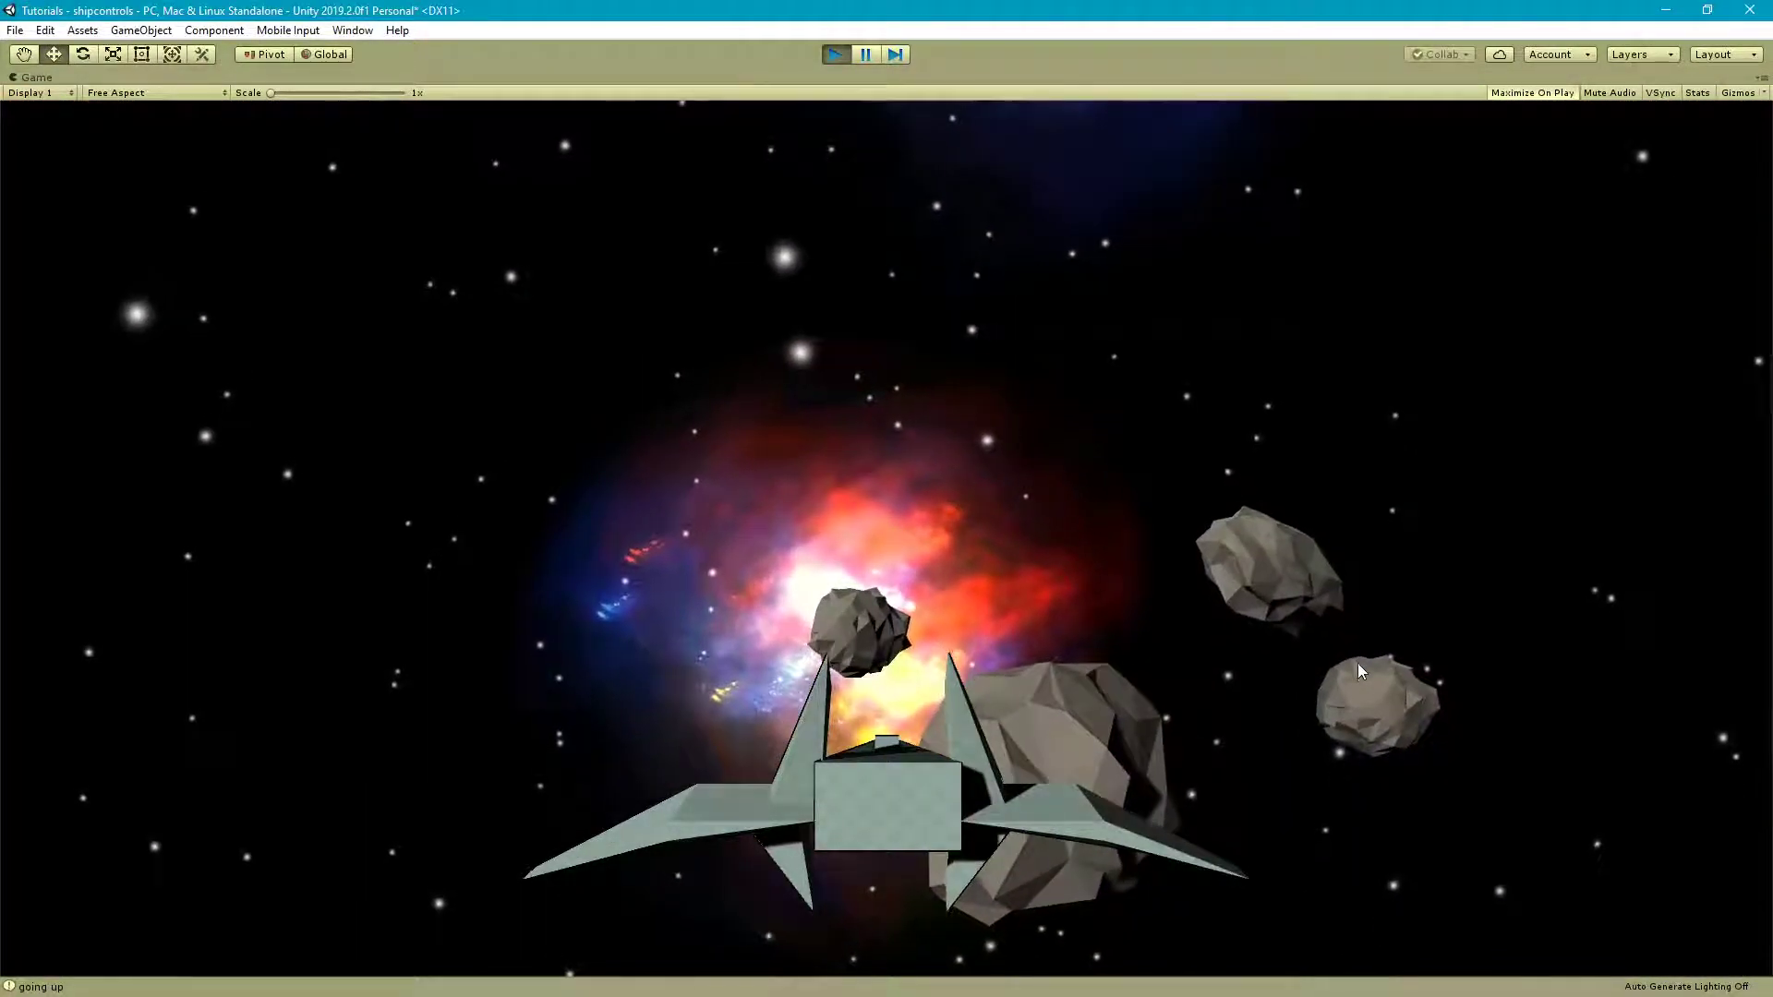
pyautogui.press('Up')
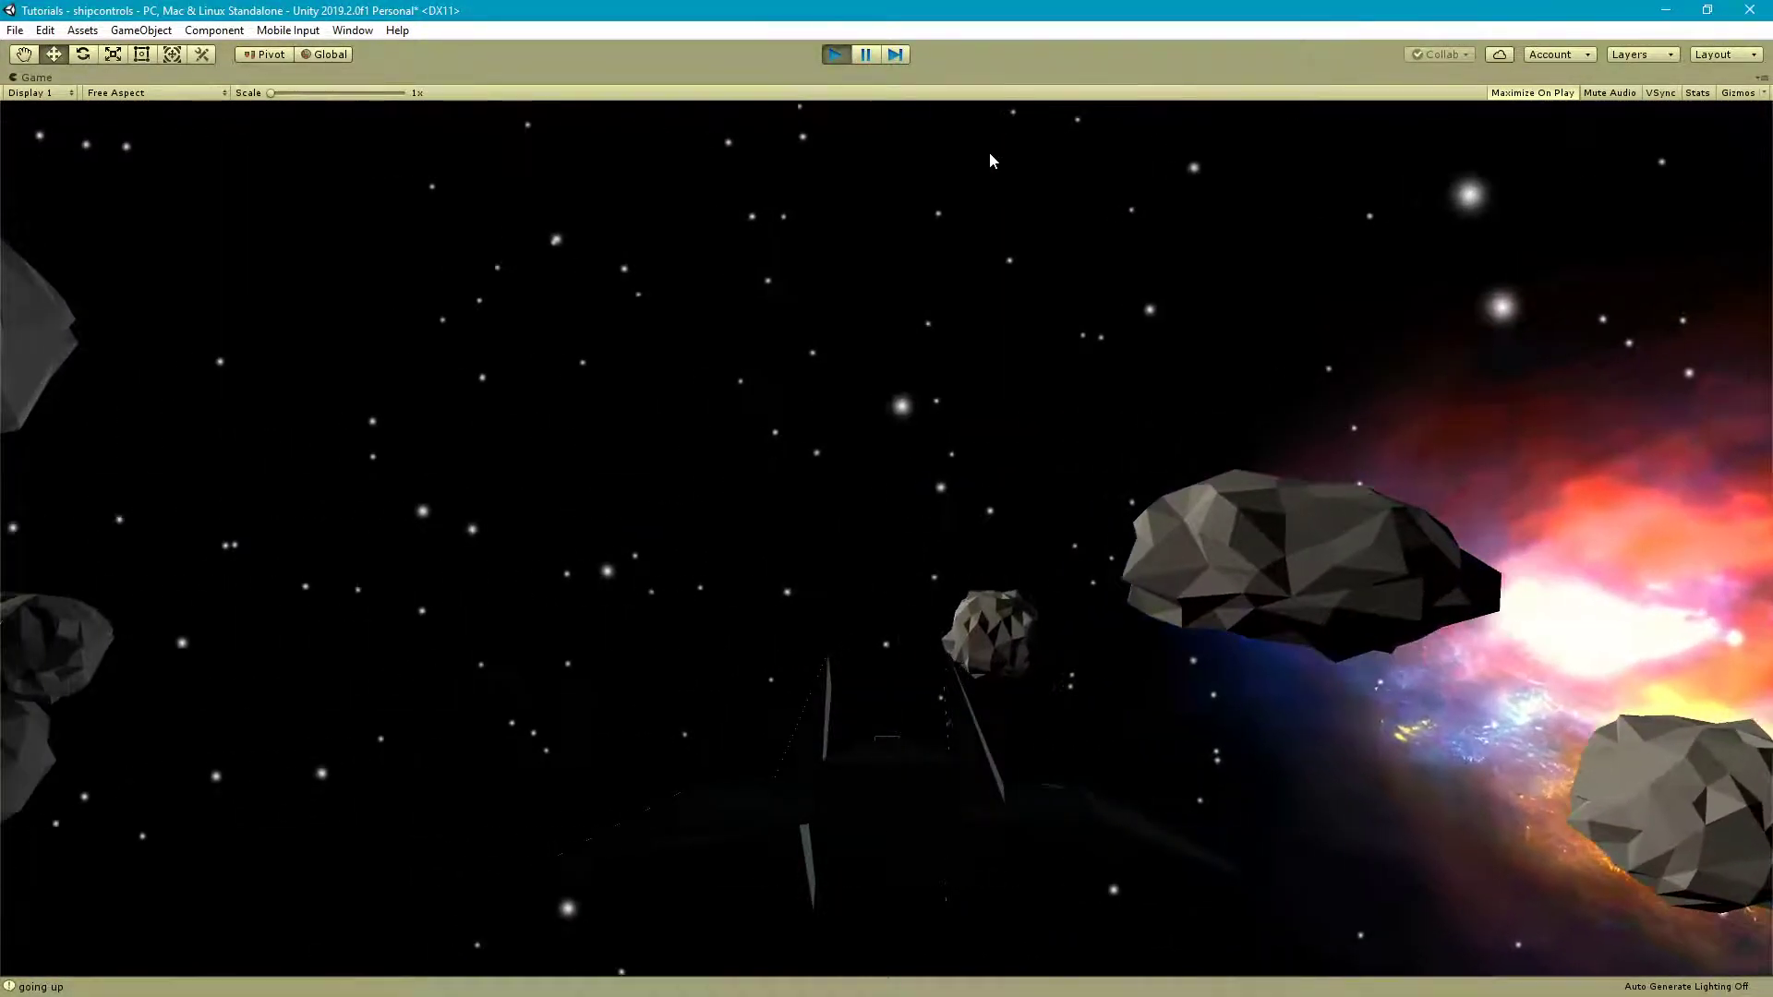
pyautogui.hotkey('alt', 'Tab')
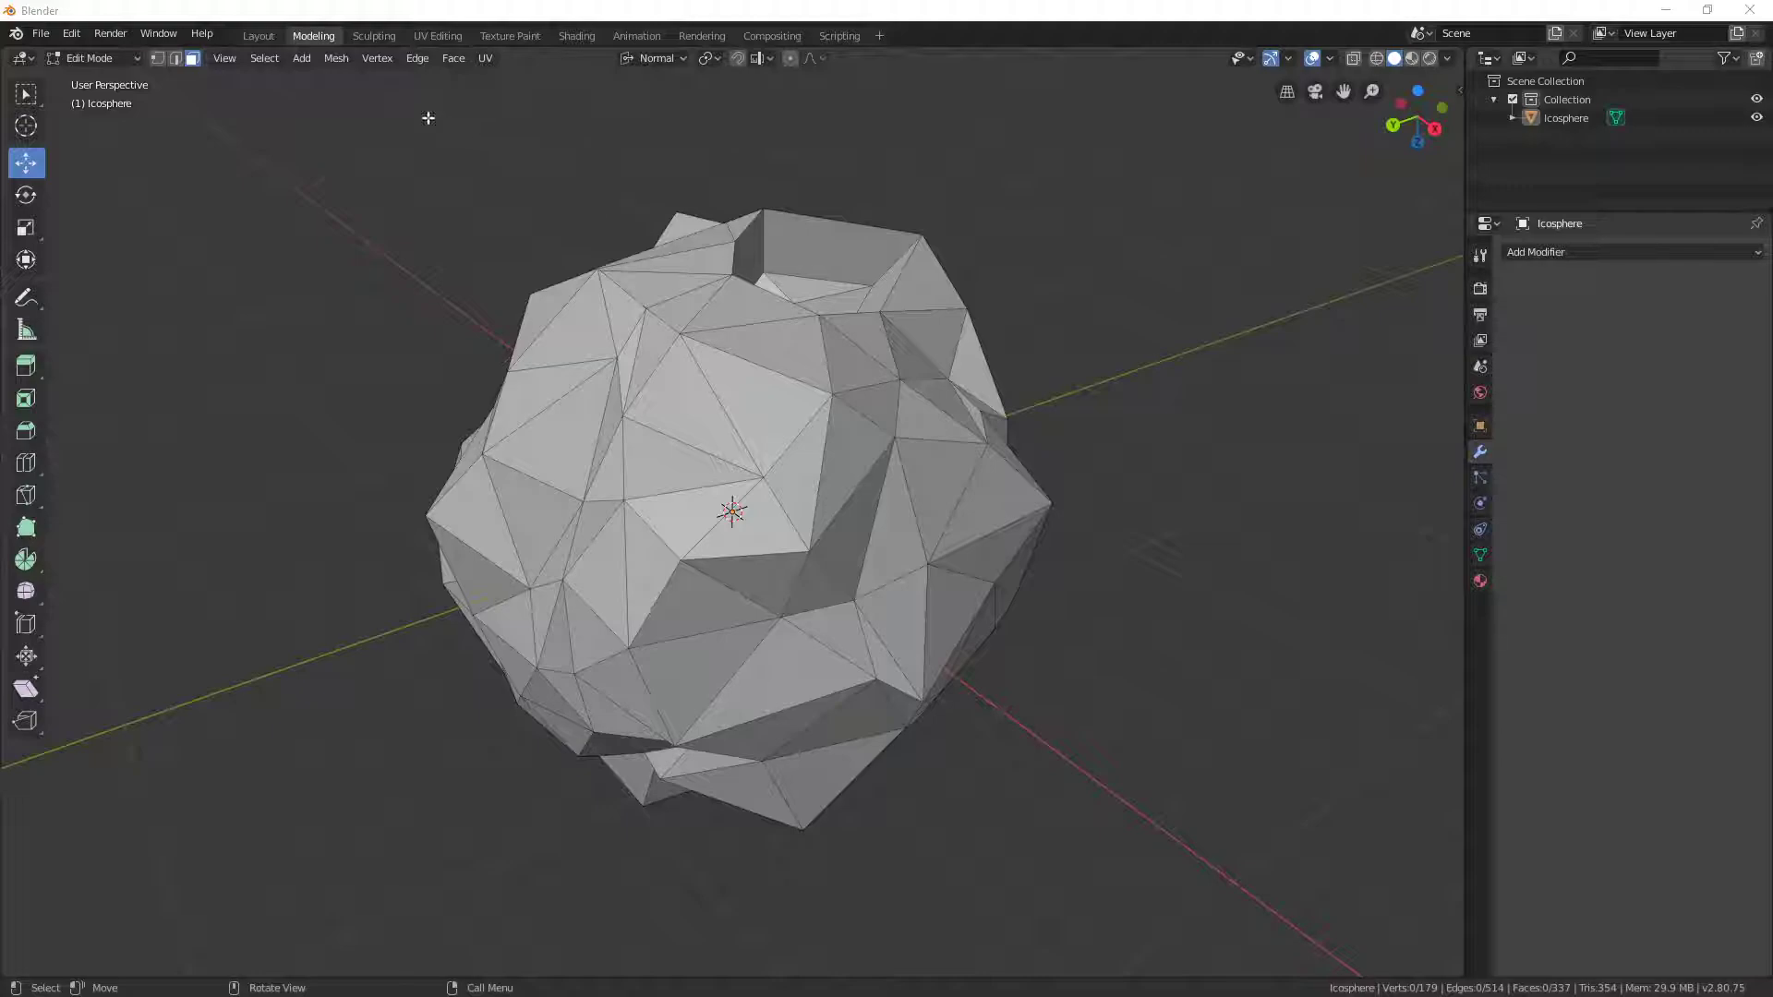
# Step: Start a new General file, discarding the unsaved icosphere asteroid
pyautogui.click(40, 33)
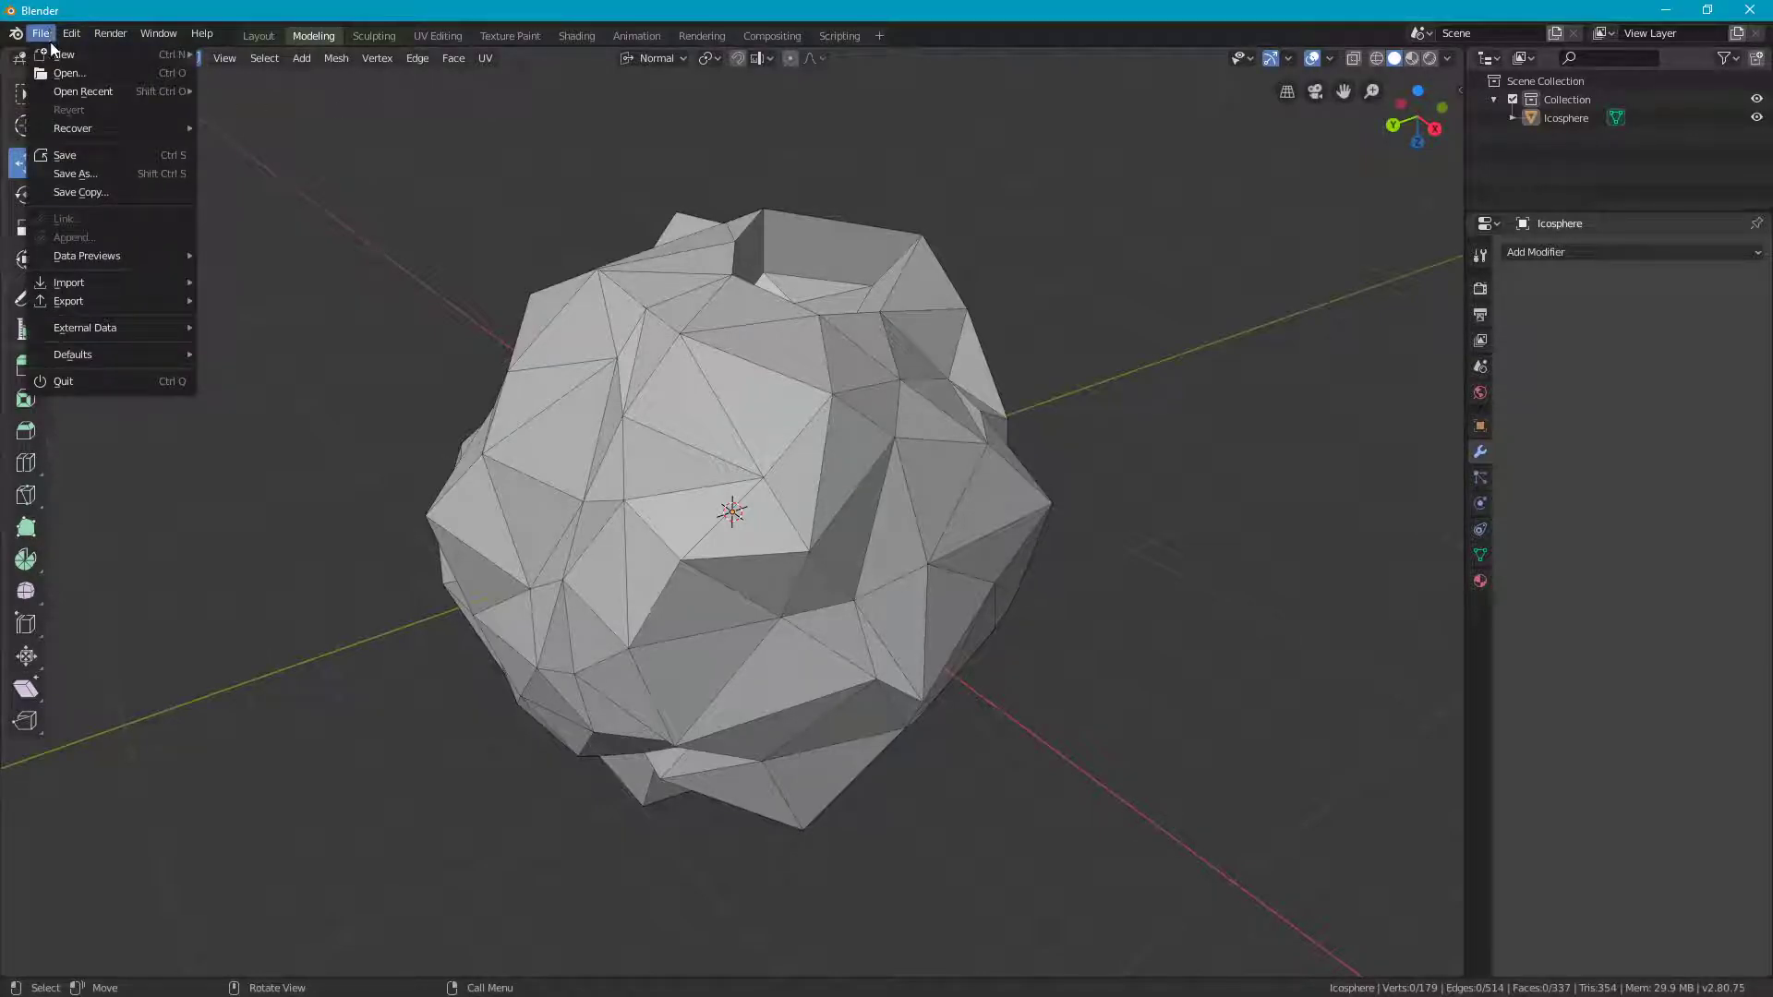
pyautogui.moveTo(57, 55)
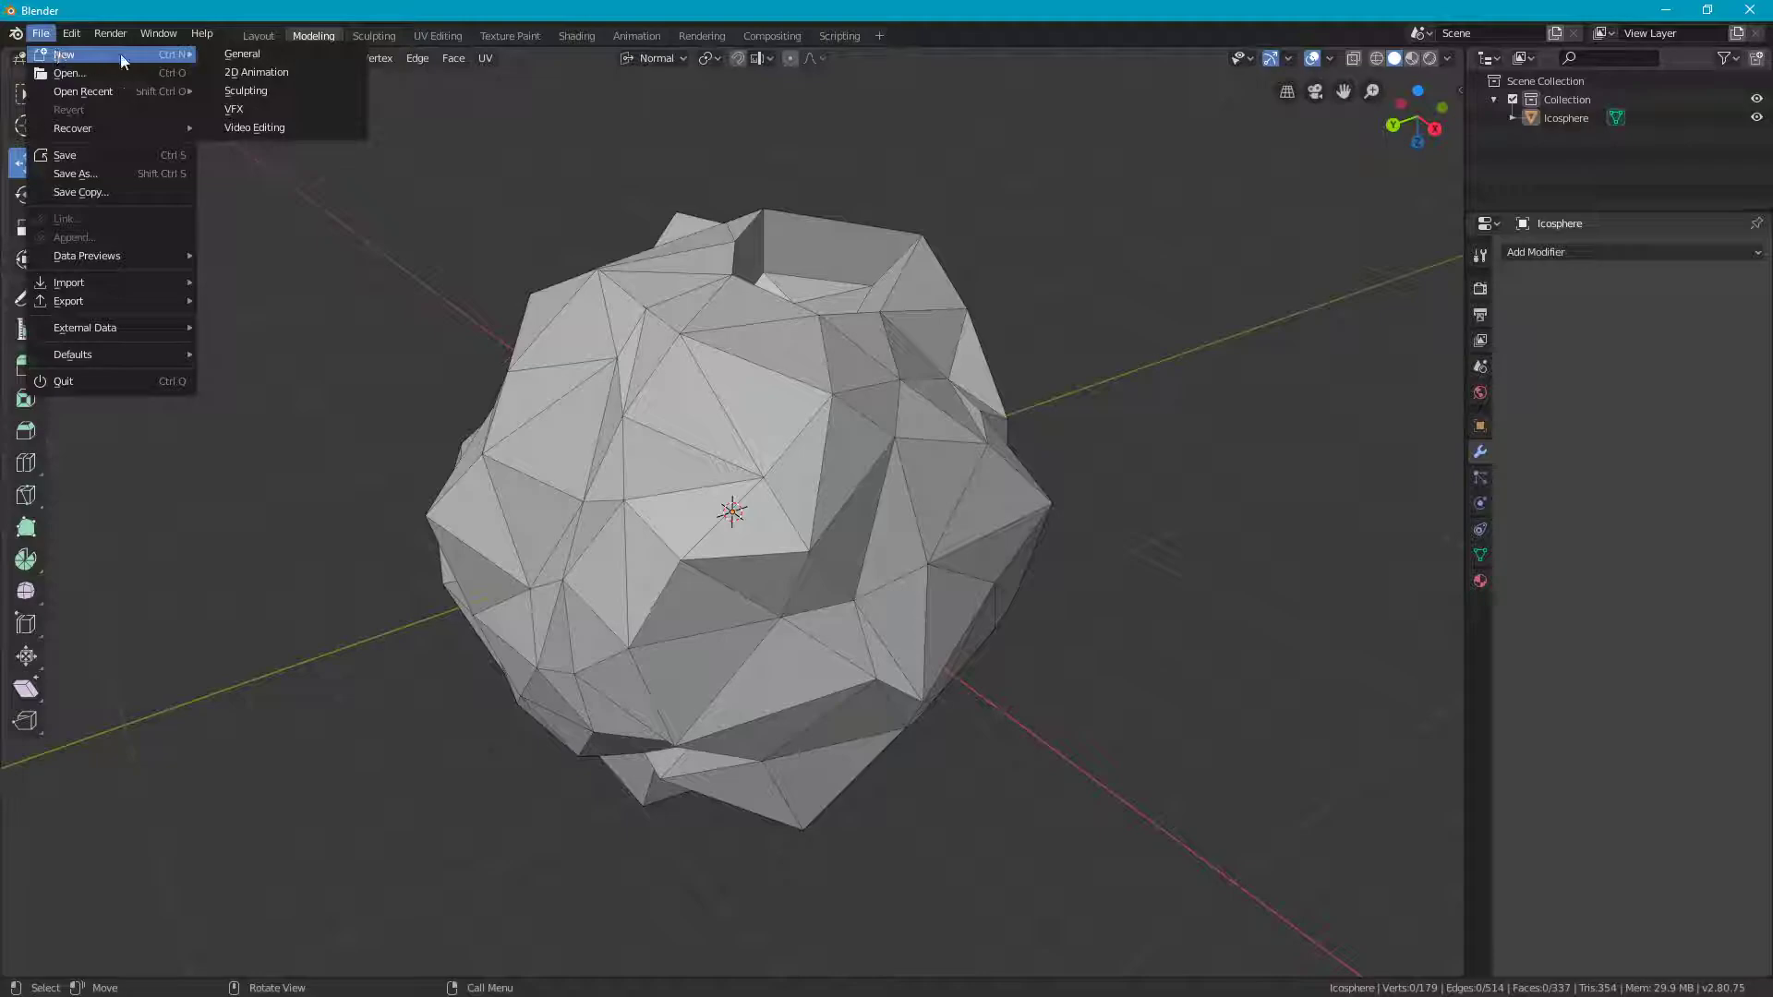
pyautogui.click(240, 53)
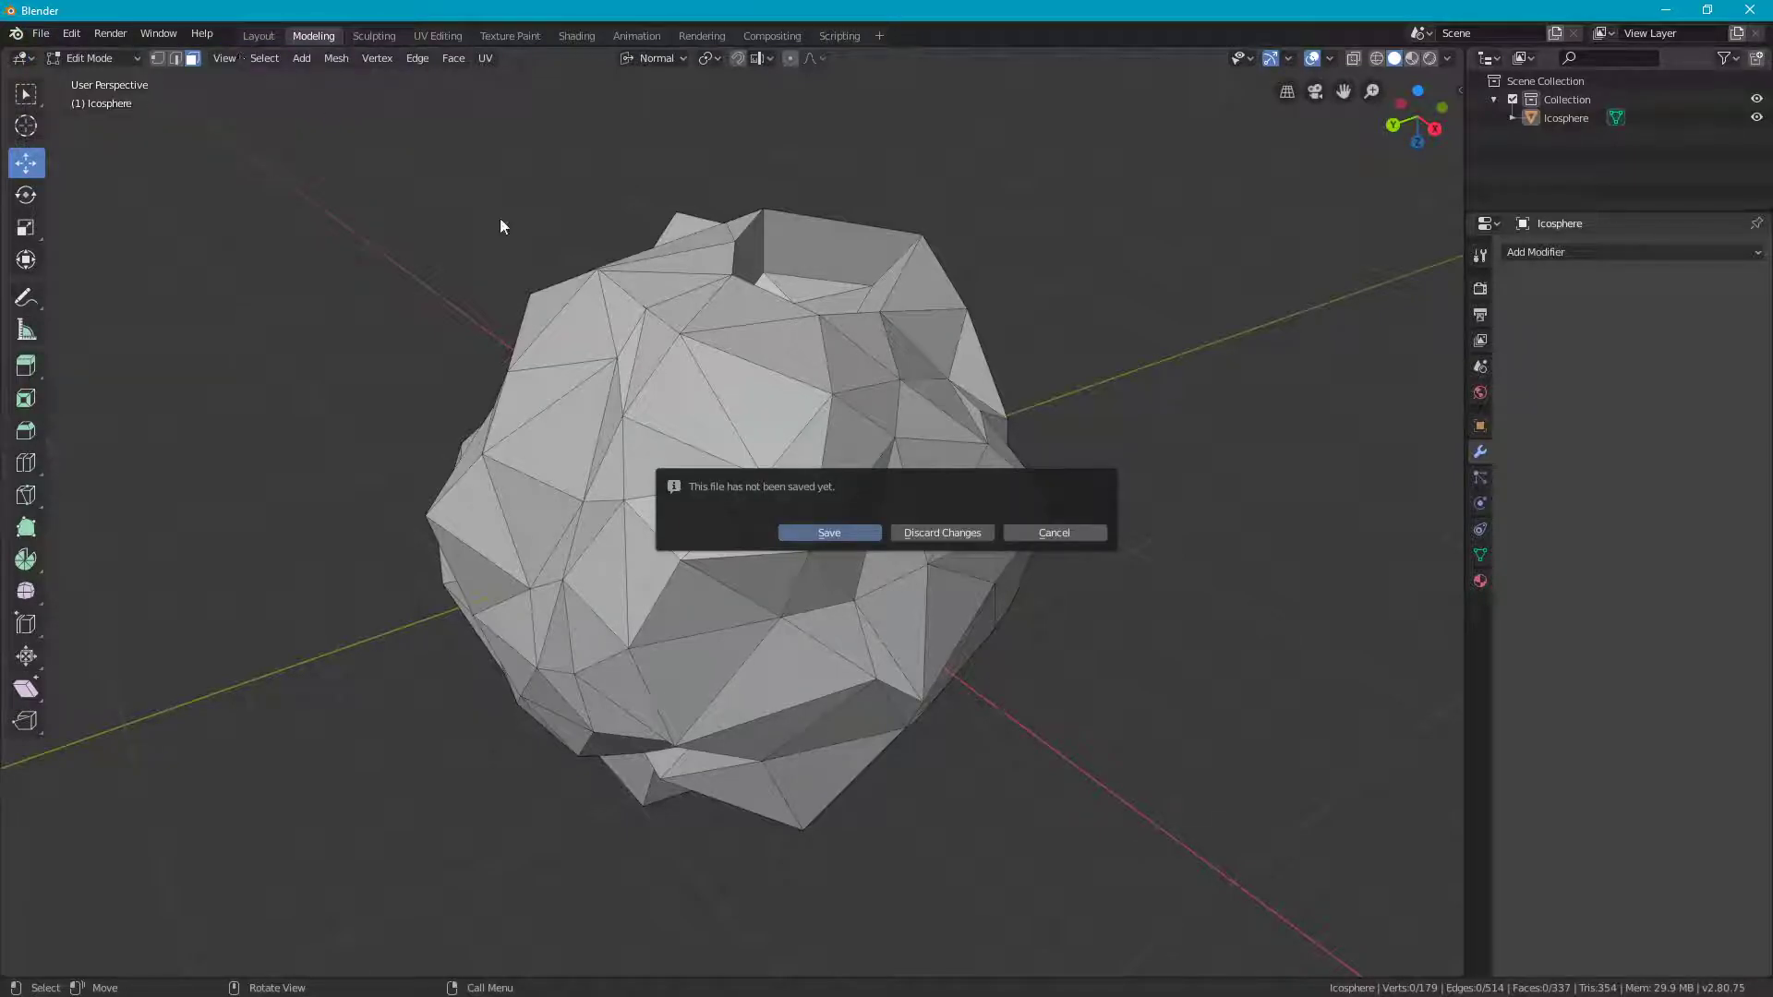
pyautogui.click(933, 532)
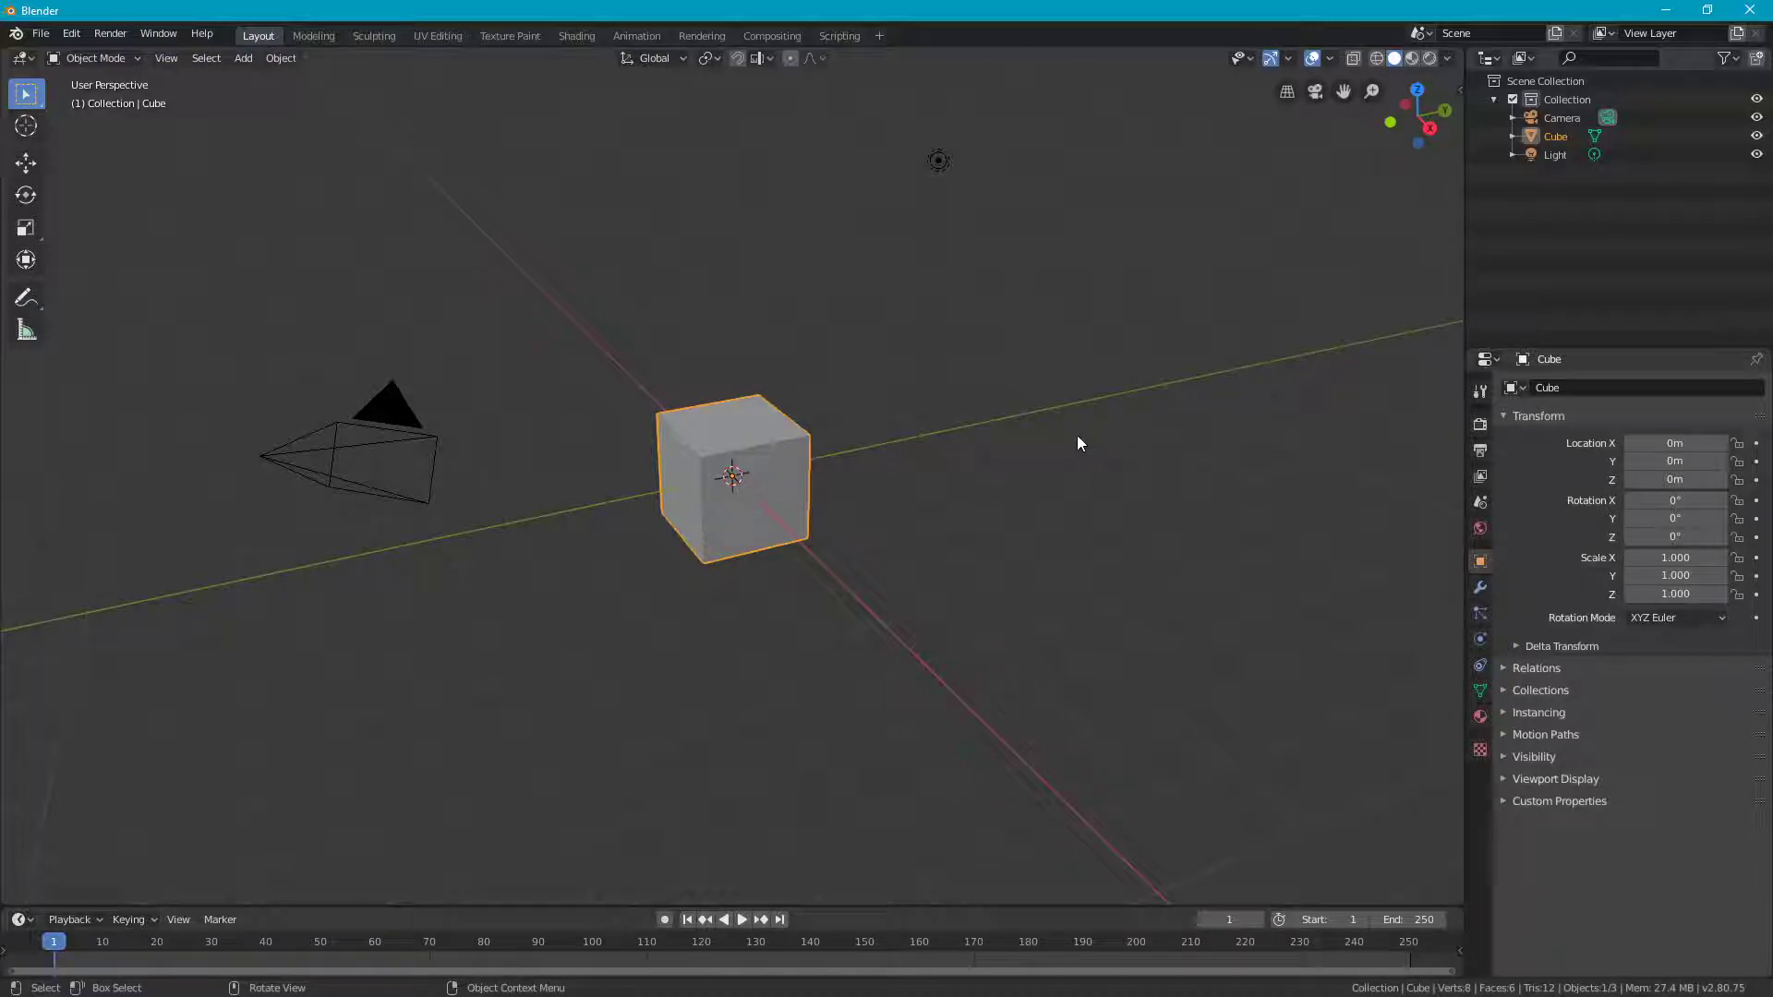
# Step: Select all and delete the default cube, camera and light
pyautogui.click(961, 428)
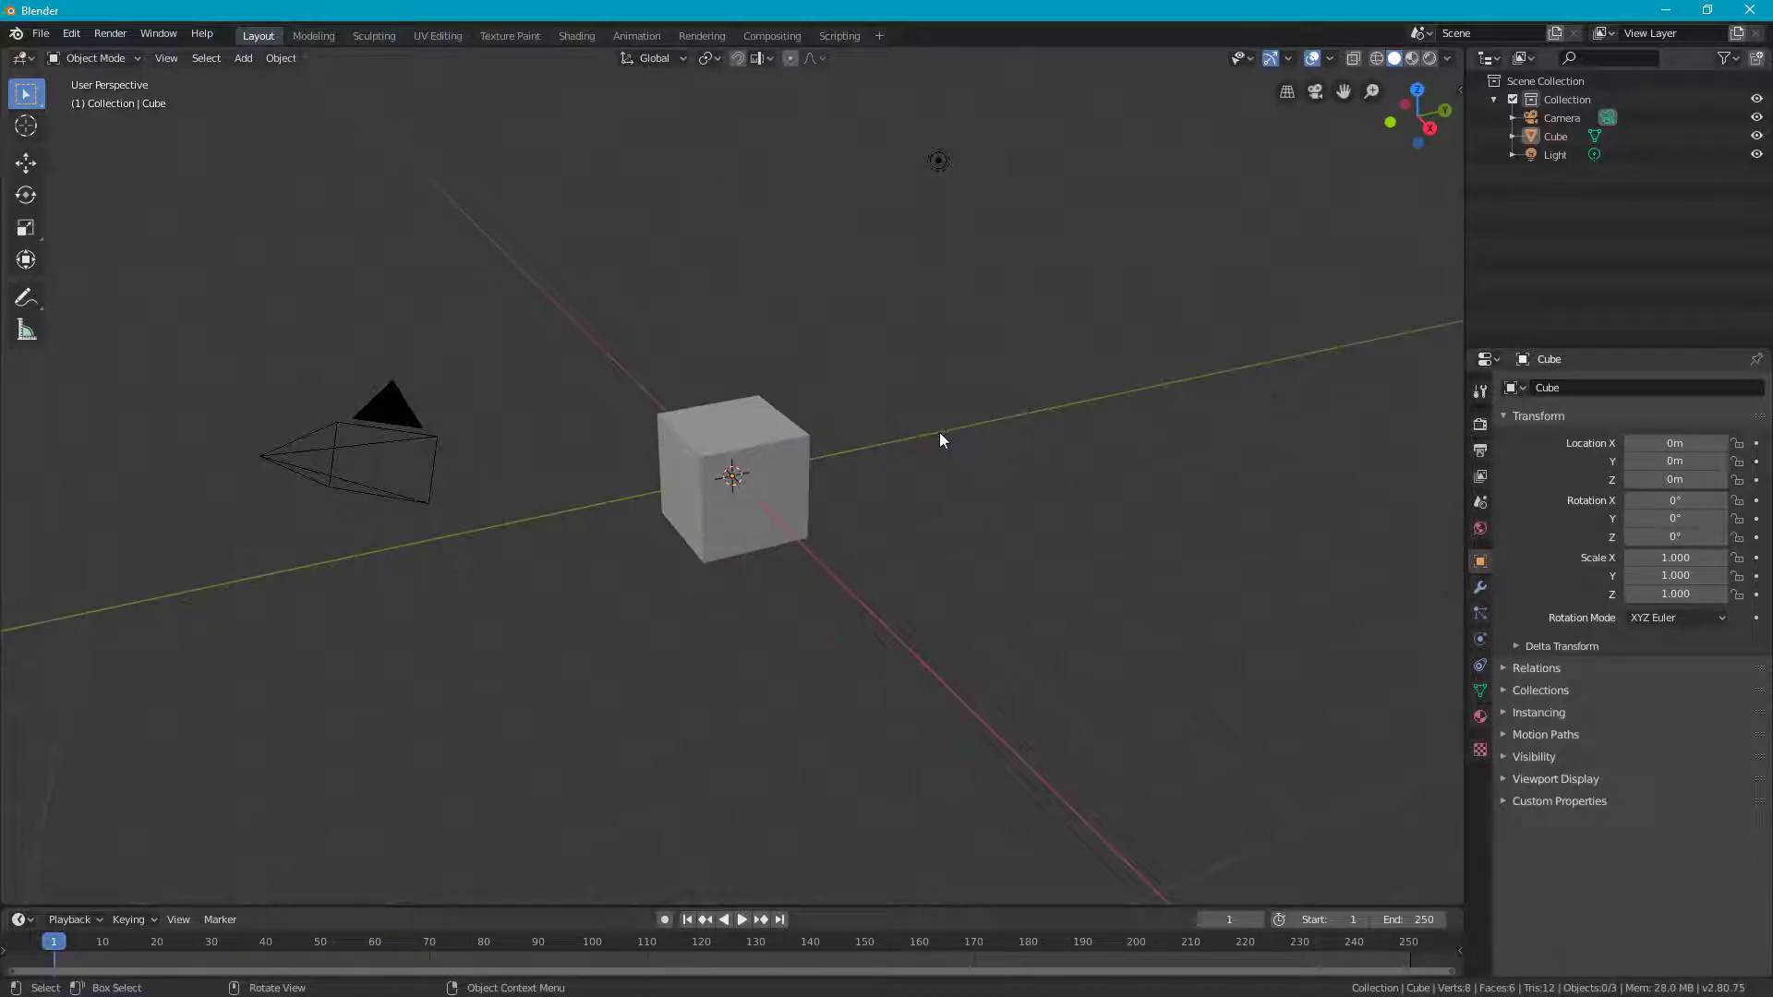
pyautogui.press('a')
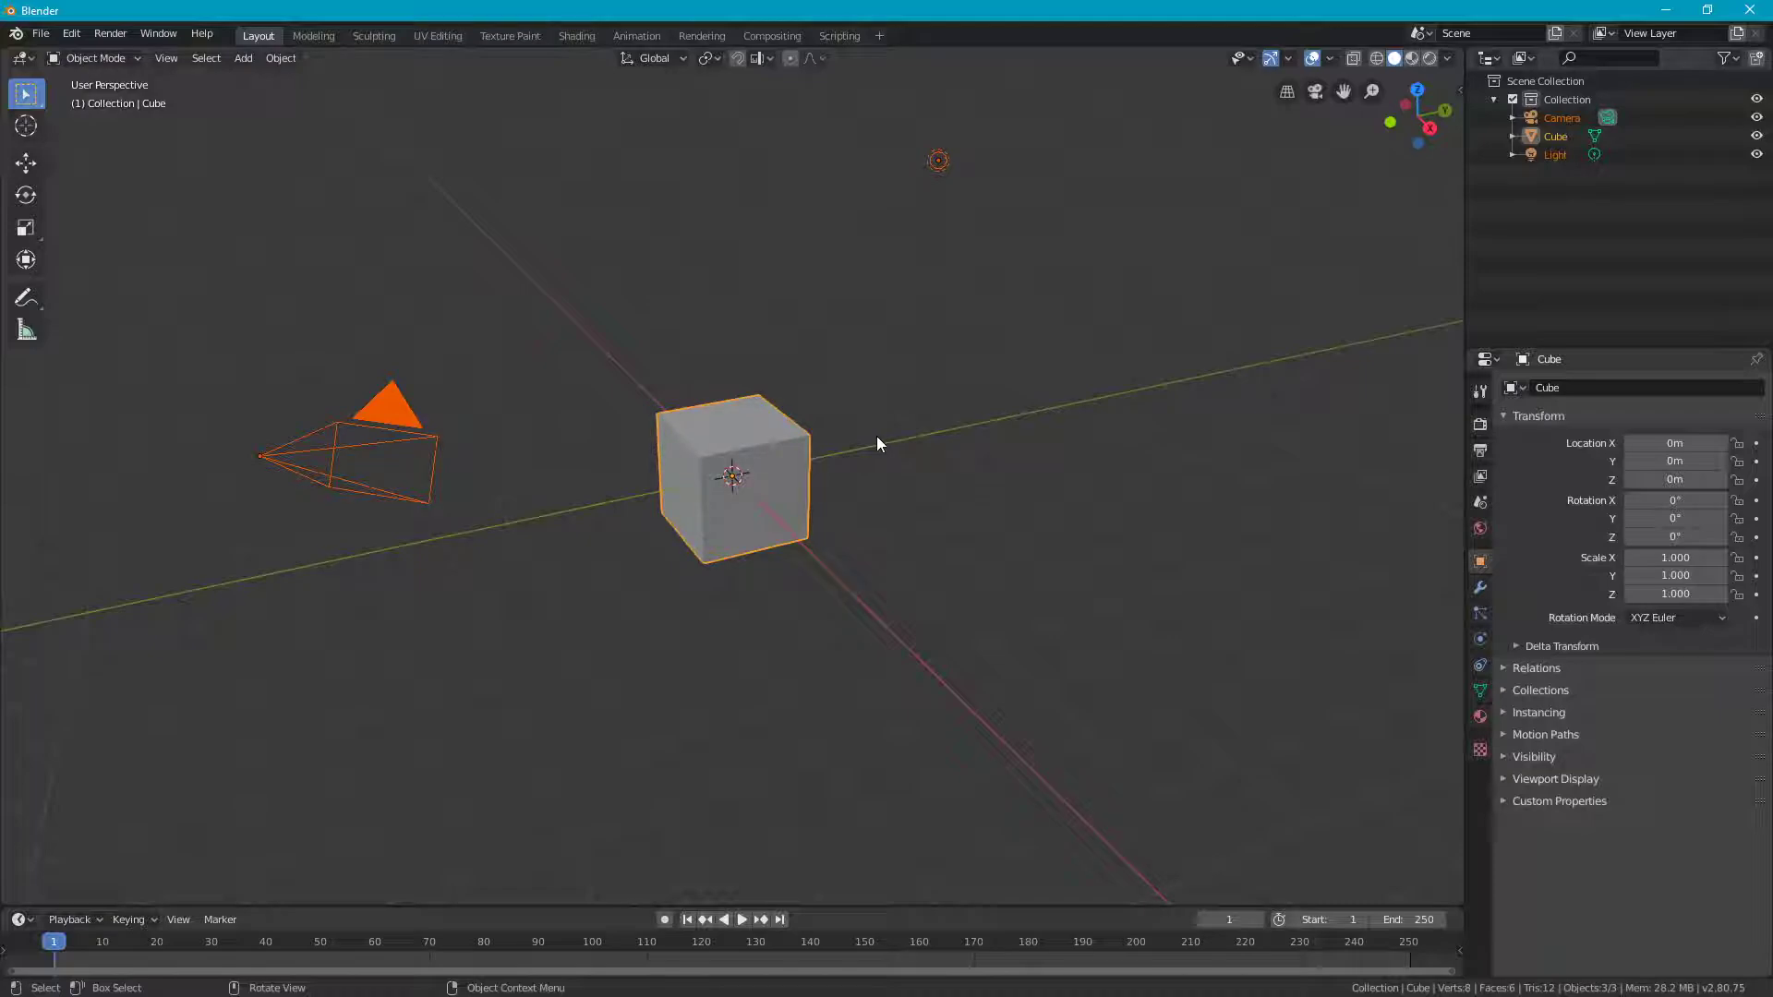
pyautogui.press('x')
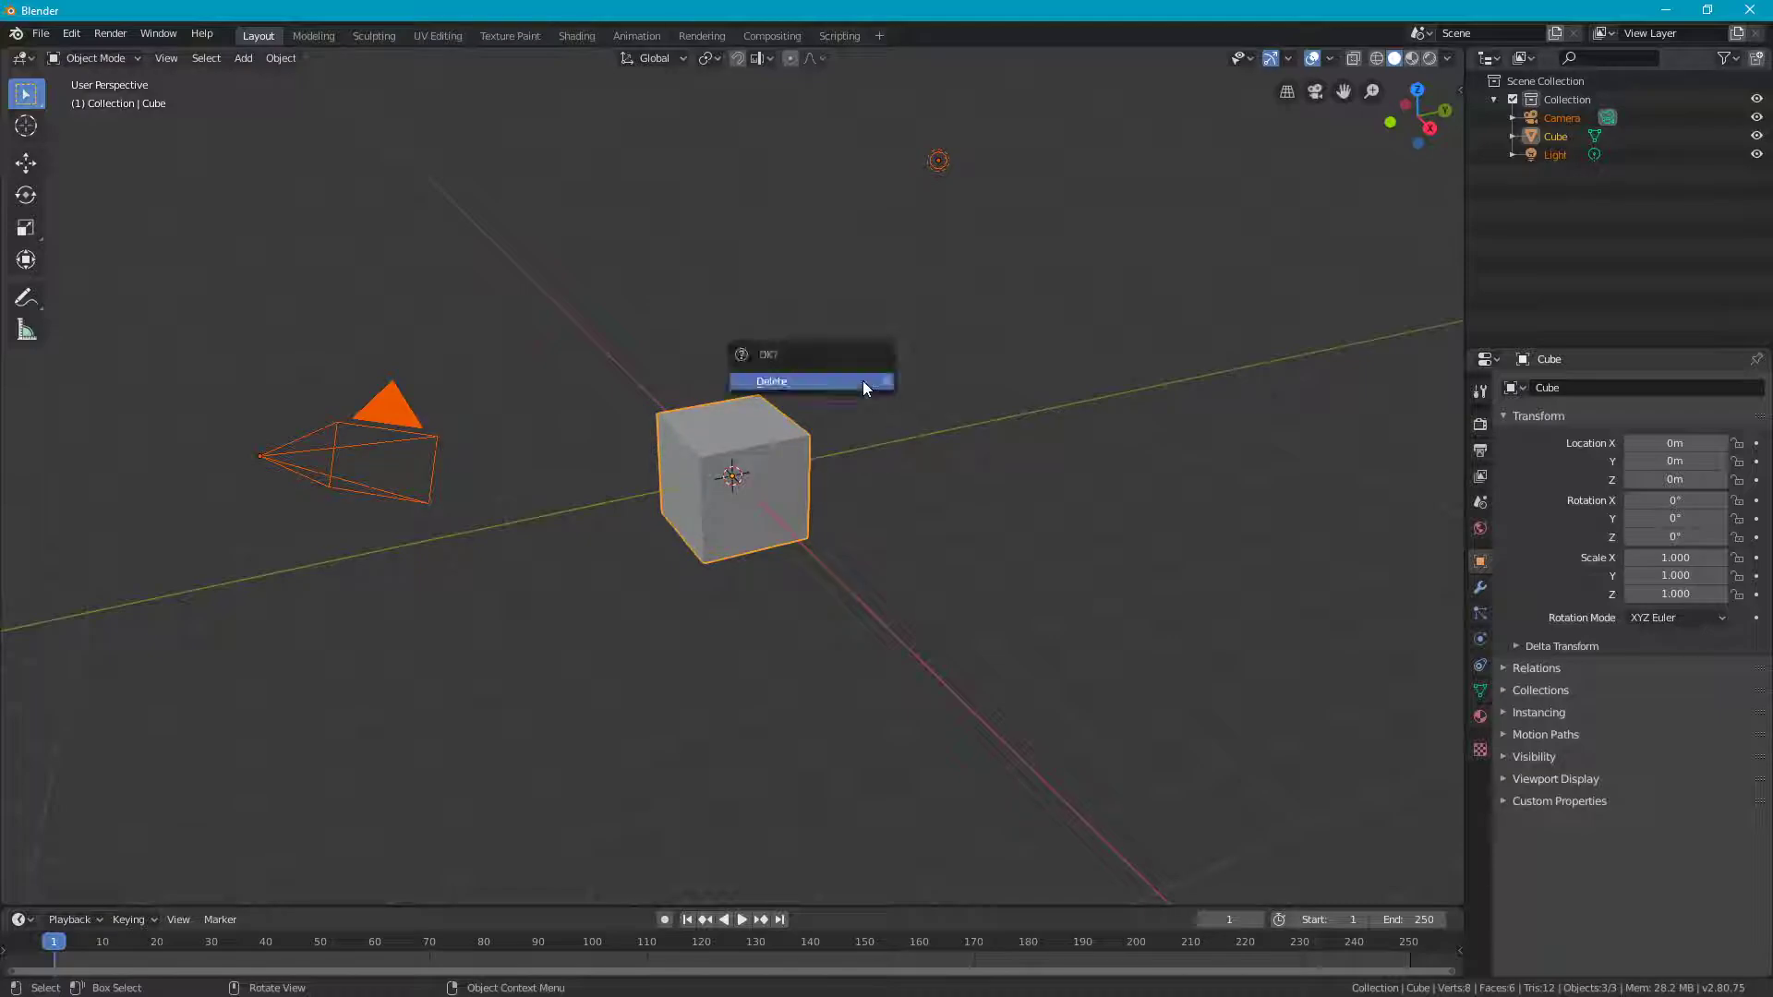
pyautogui.click(852, 379)
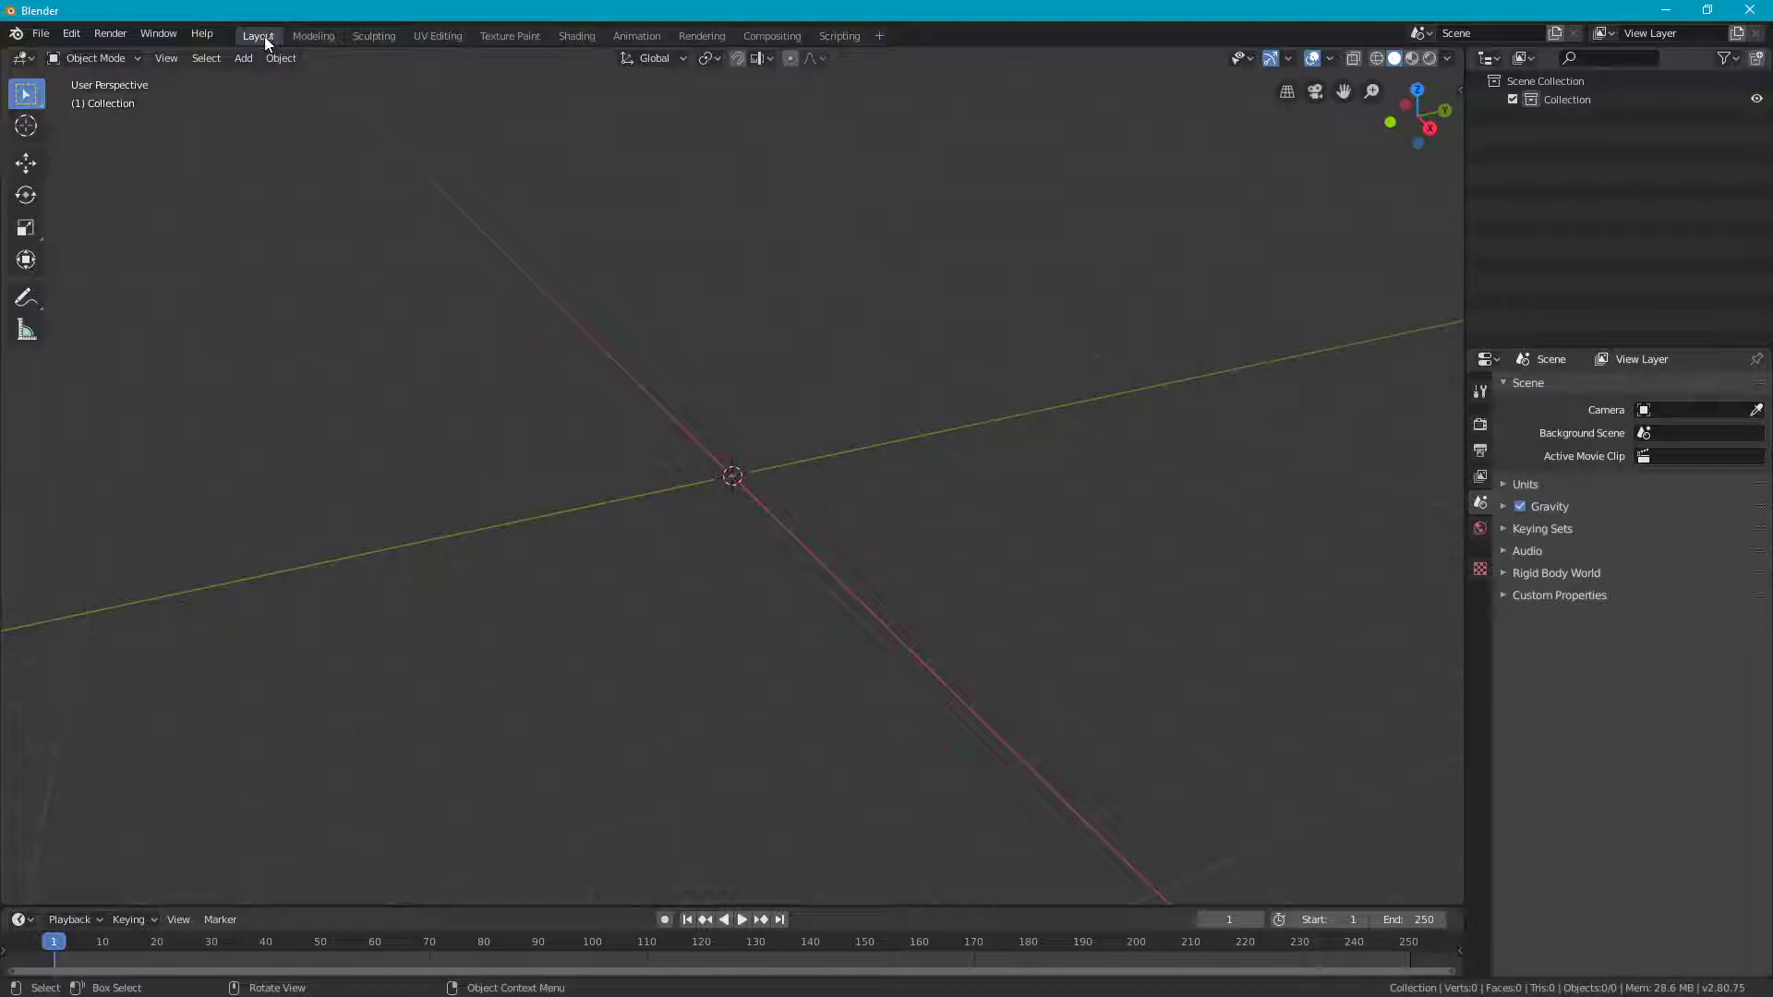
# Step: Look through the Modeling and Sculpting workspaces, ending back in Layout
pyautogui.click(313, 35)
pyautogui.click(374, 35)
pyautogui.click(302, 35)
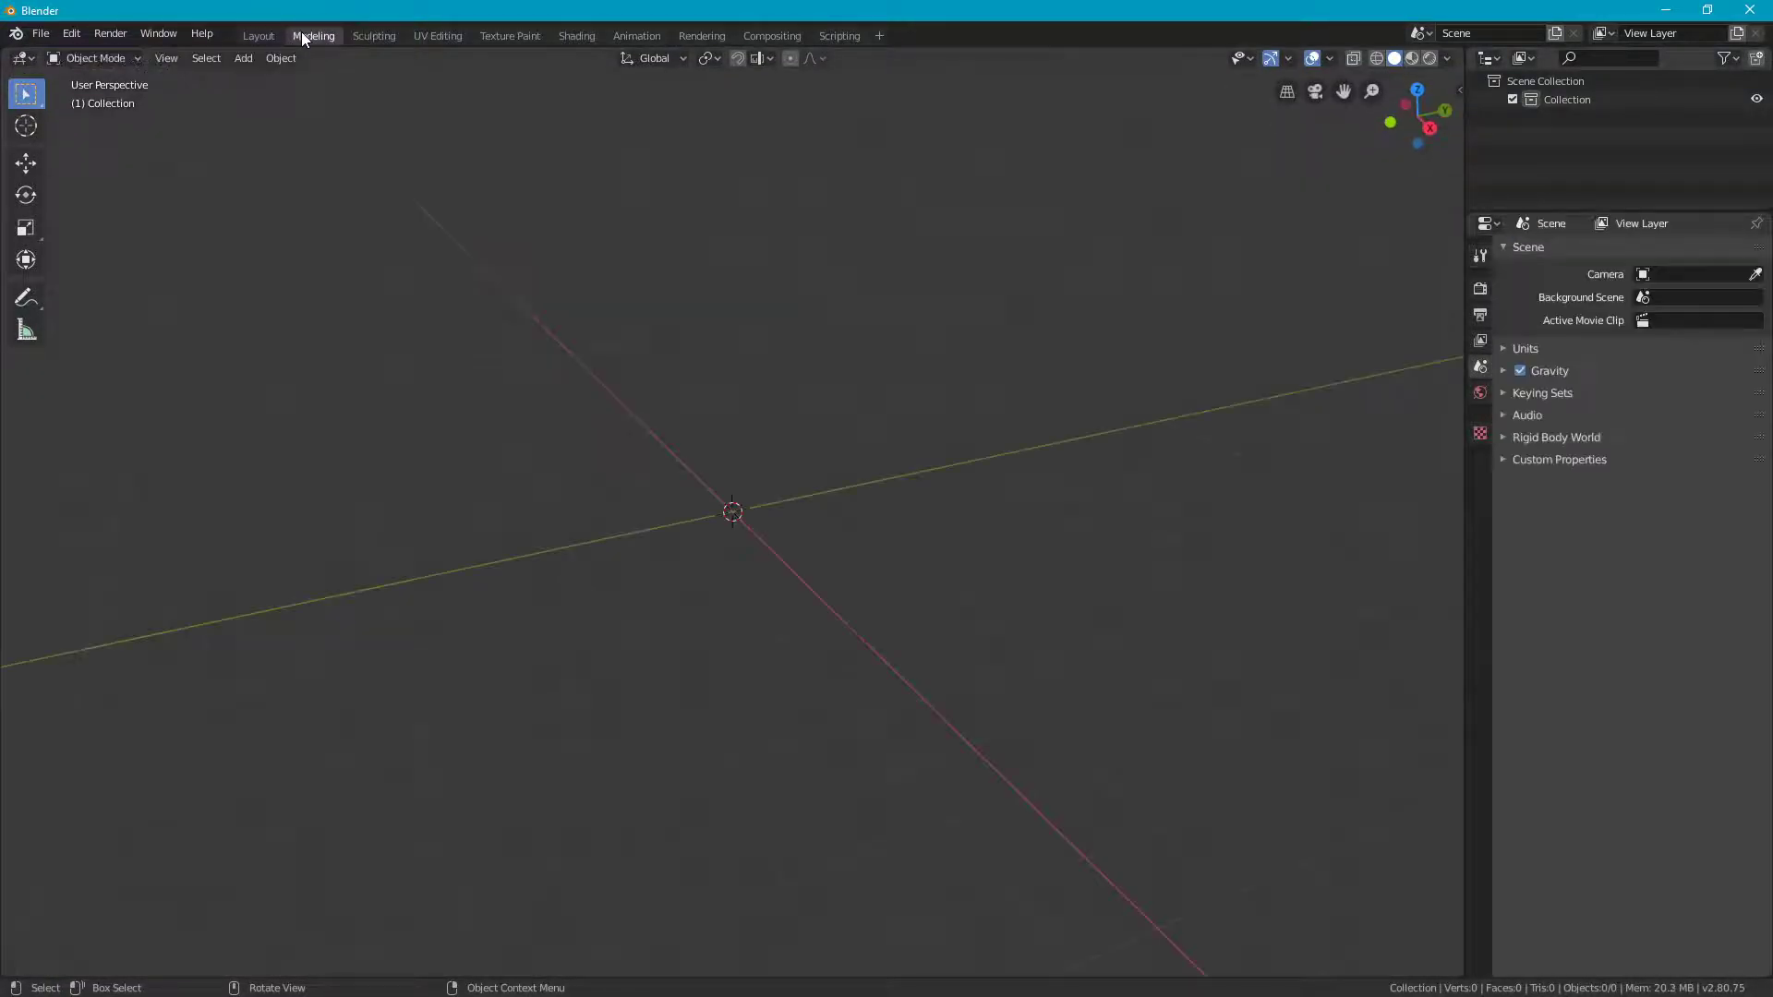
pyautogui.click(264, 37)
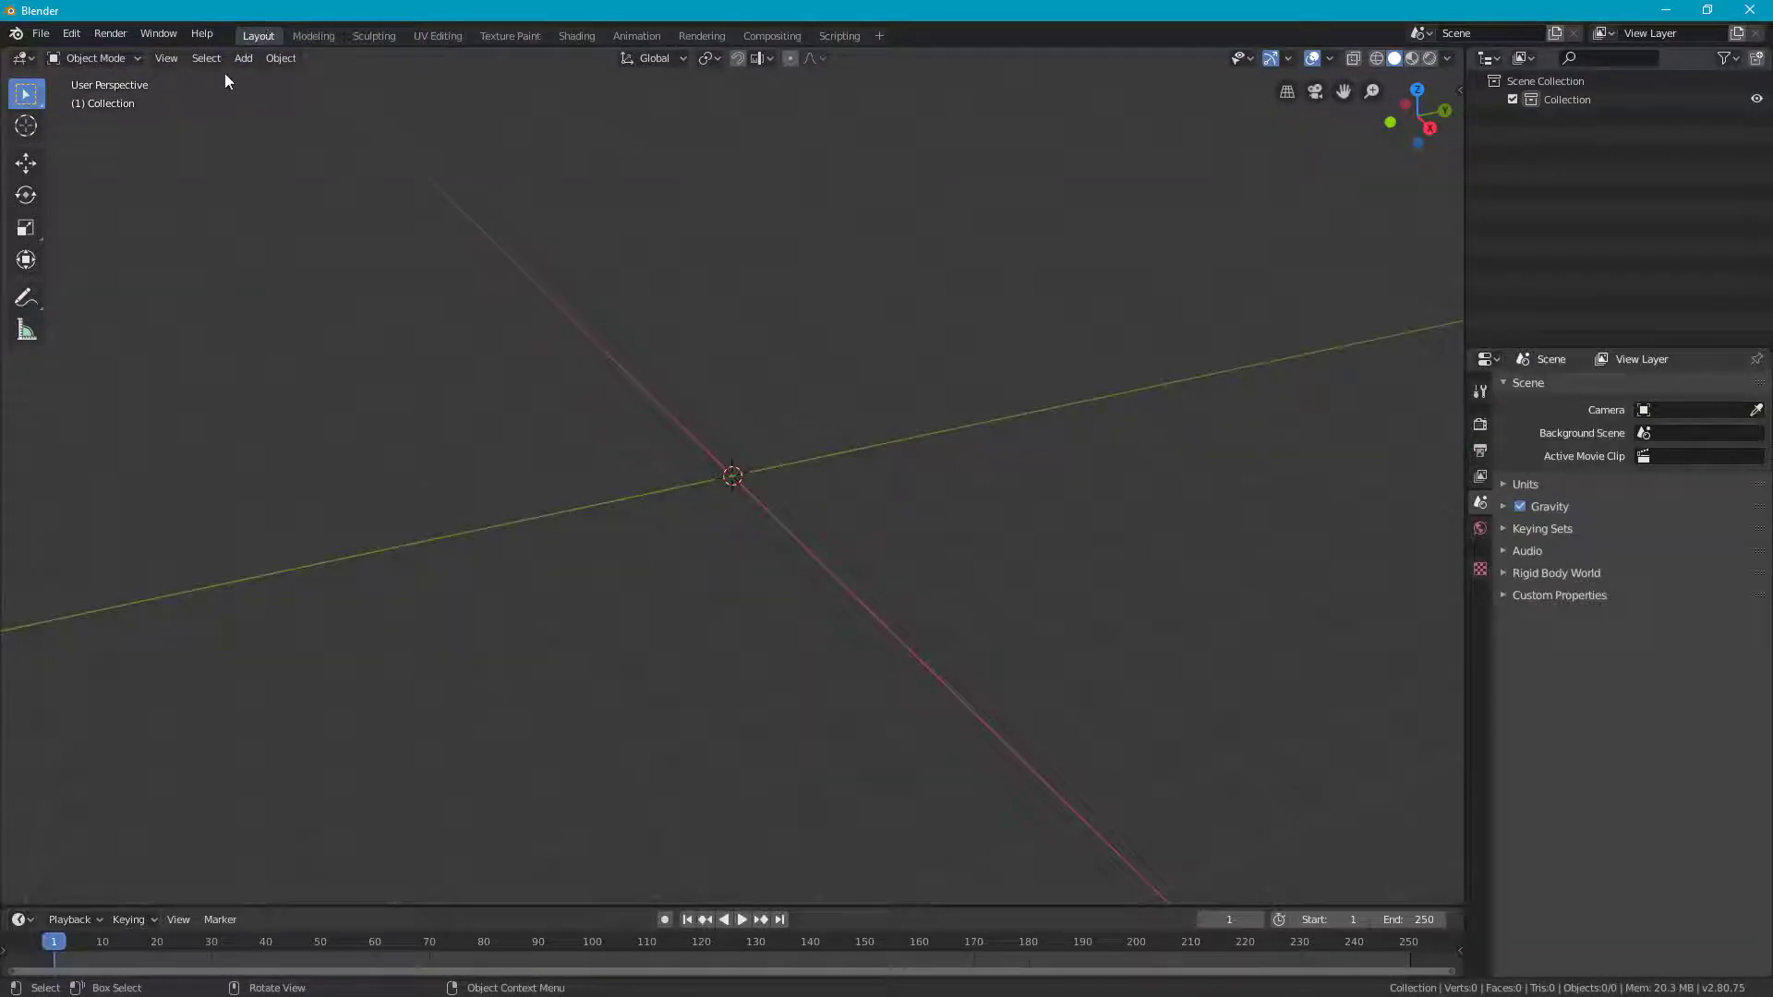
# Step: Add an Ico Sphere mesh at the world origin
pyautogui.click(242, 61)
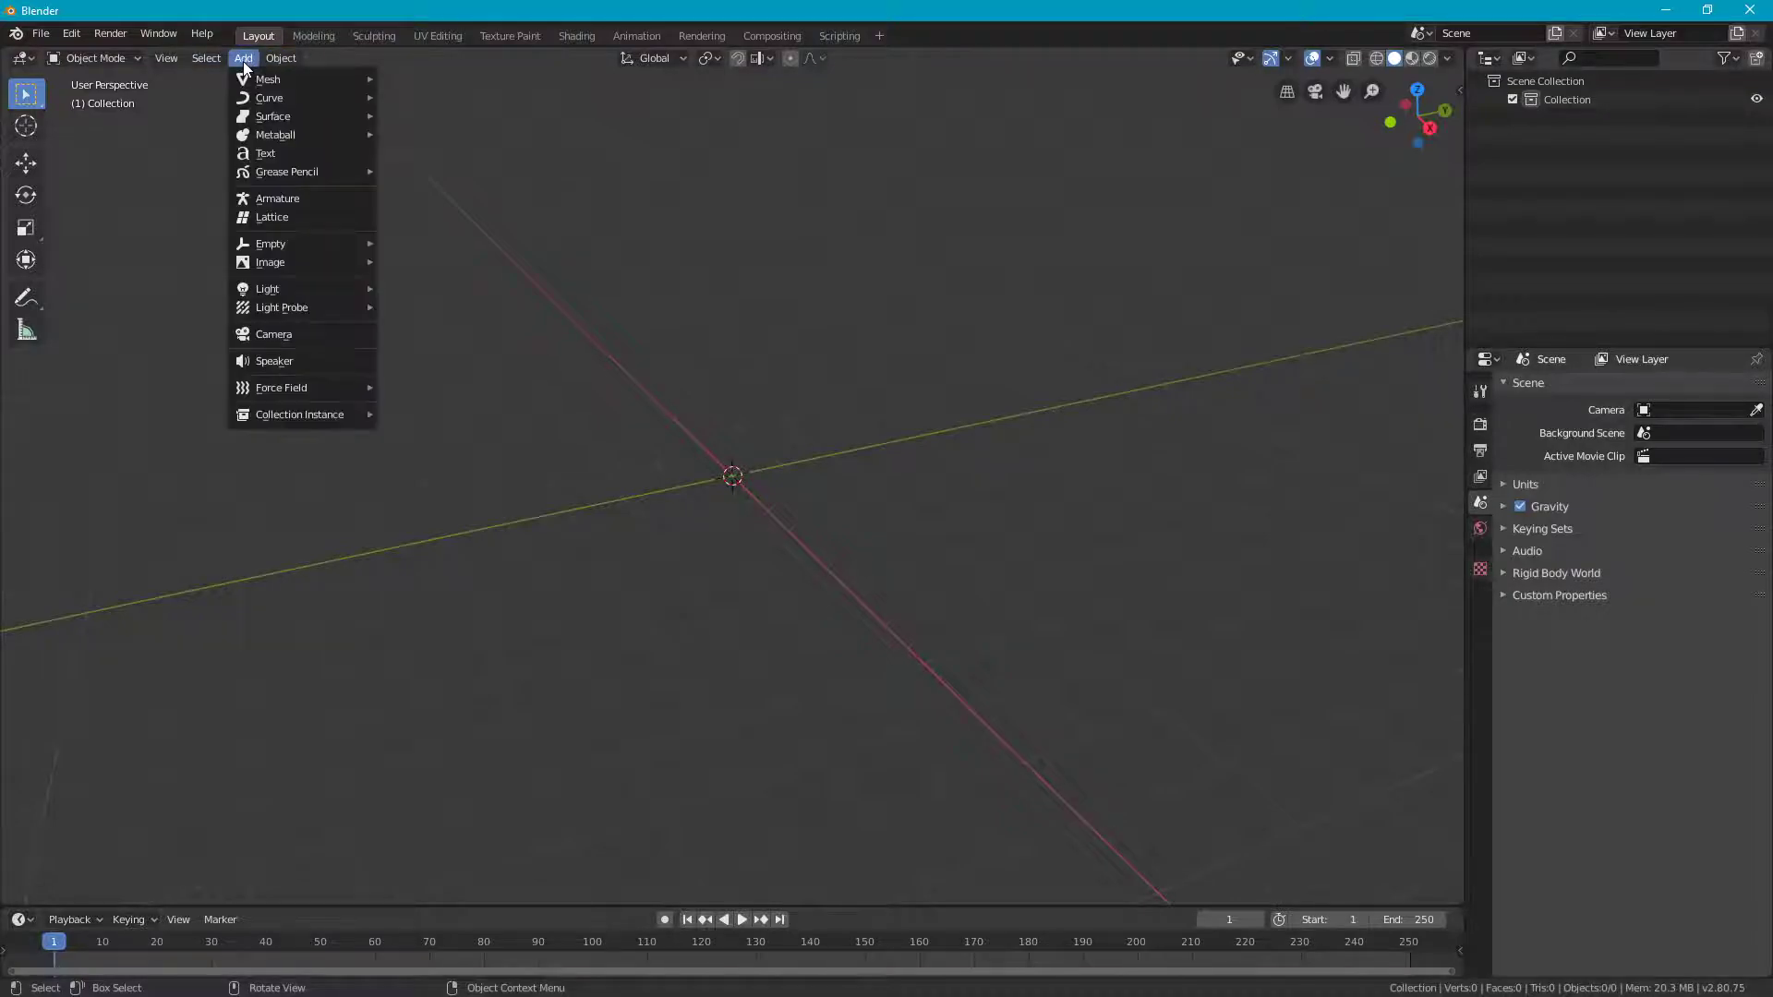
pyautogui.moveTo(249, 77)
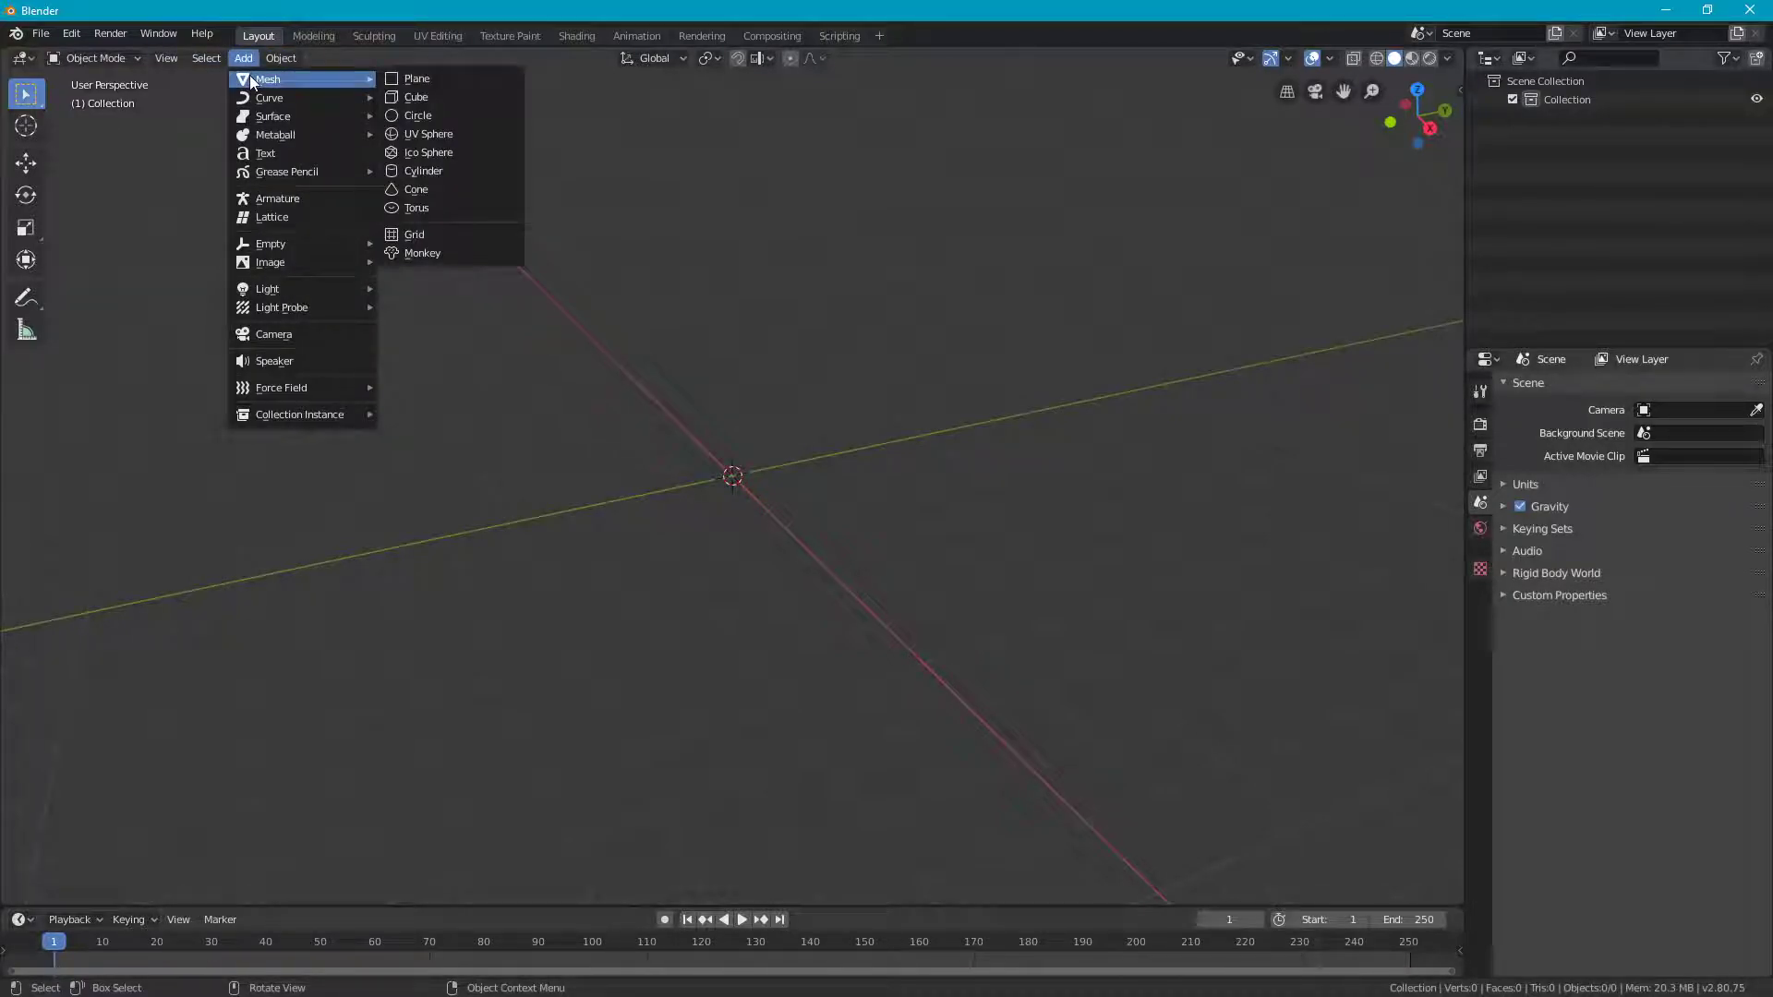
pyautogui.click(453, 152)
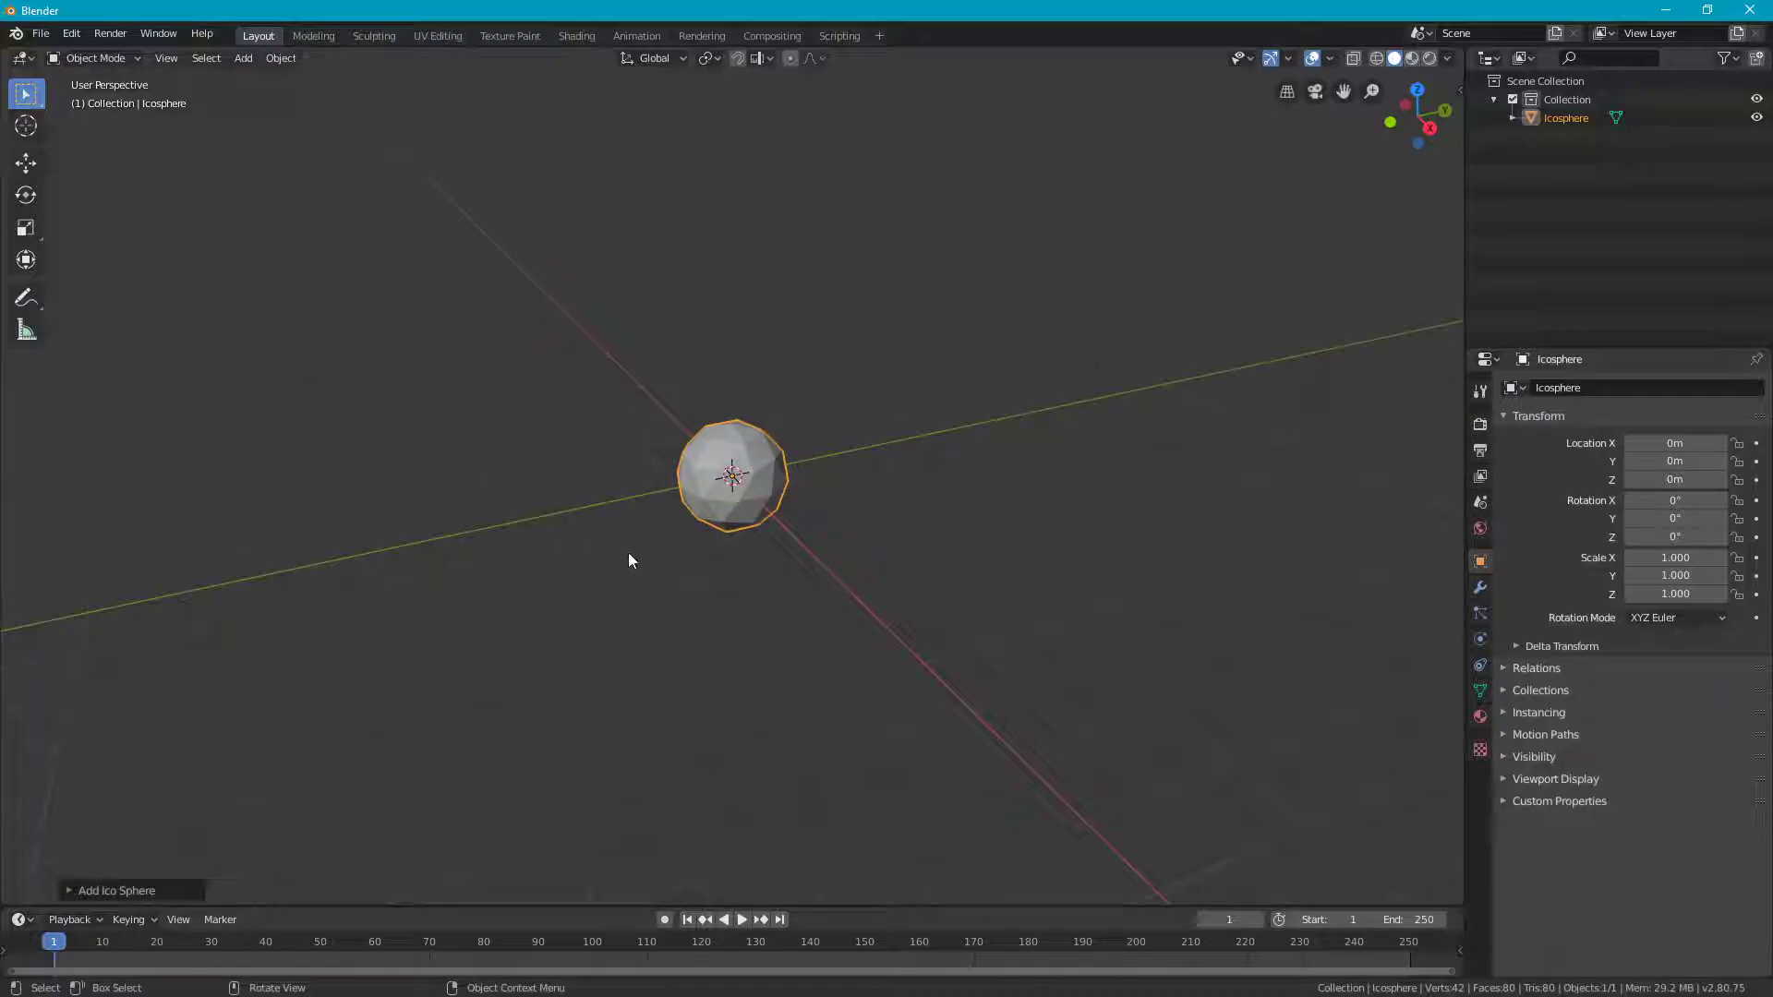
# Step: Set the new icosphere's radius to 10m with 3 subdivisions
pyautogui.click(149, 889)
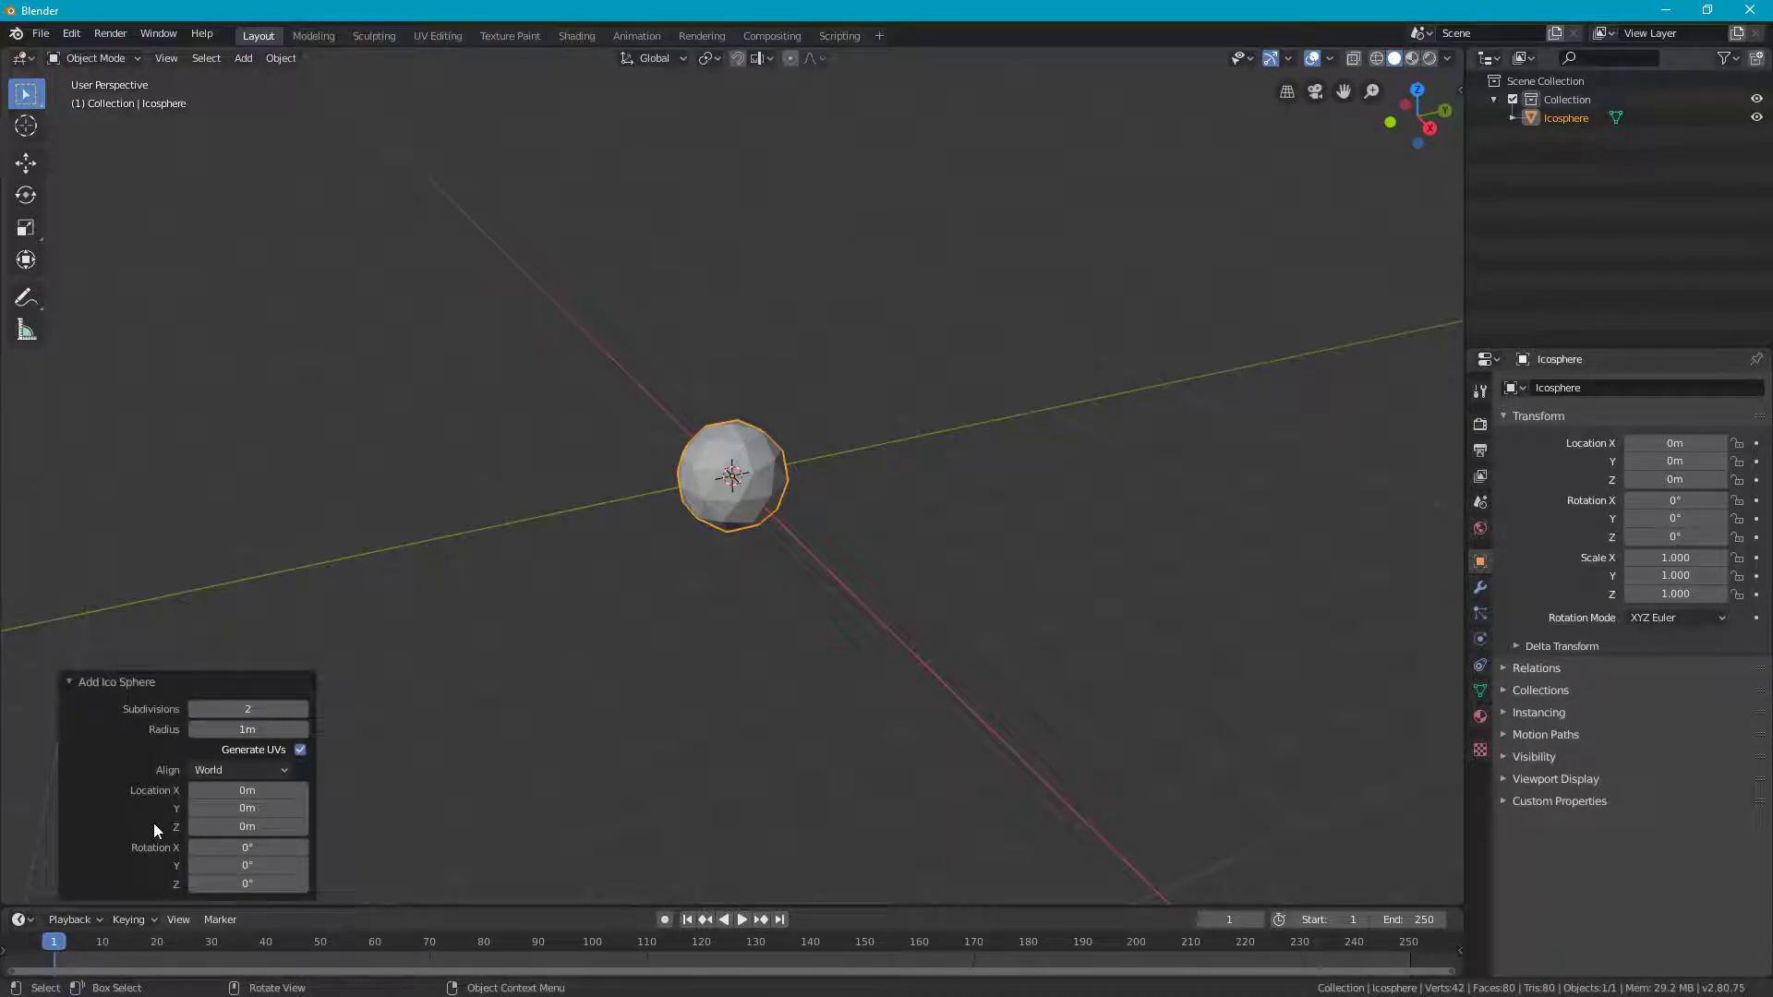
pyautogui.click(259, 732)
pyautogui.write('10m')
pyautogui.press('Return')
pyautogui.scroll(-5, 650, 576)
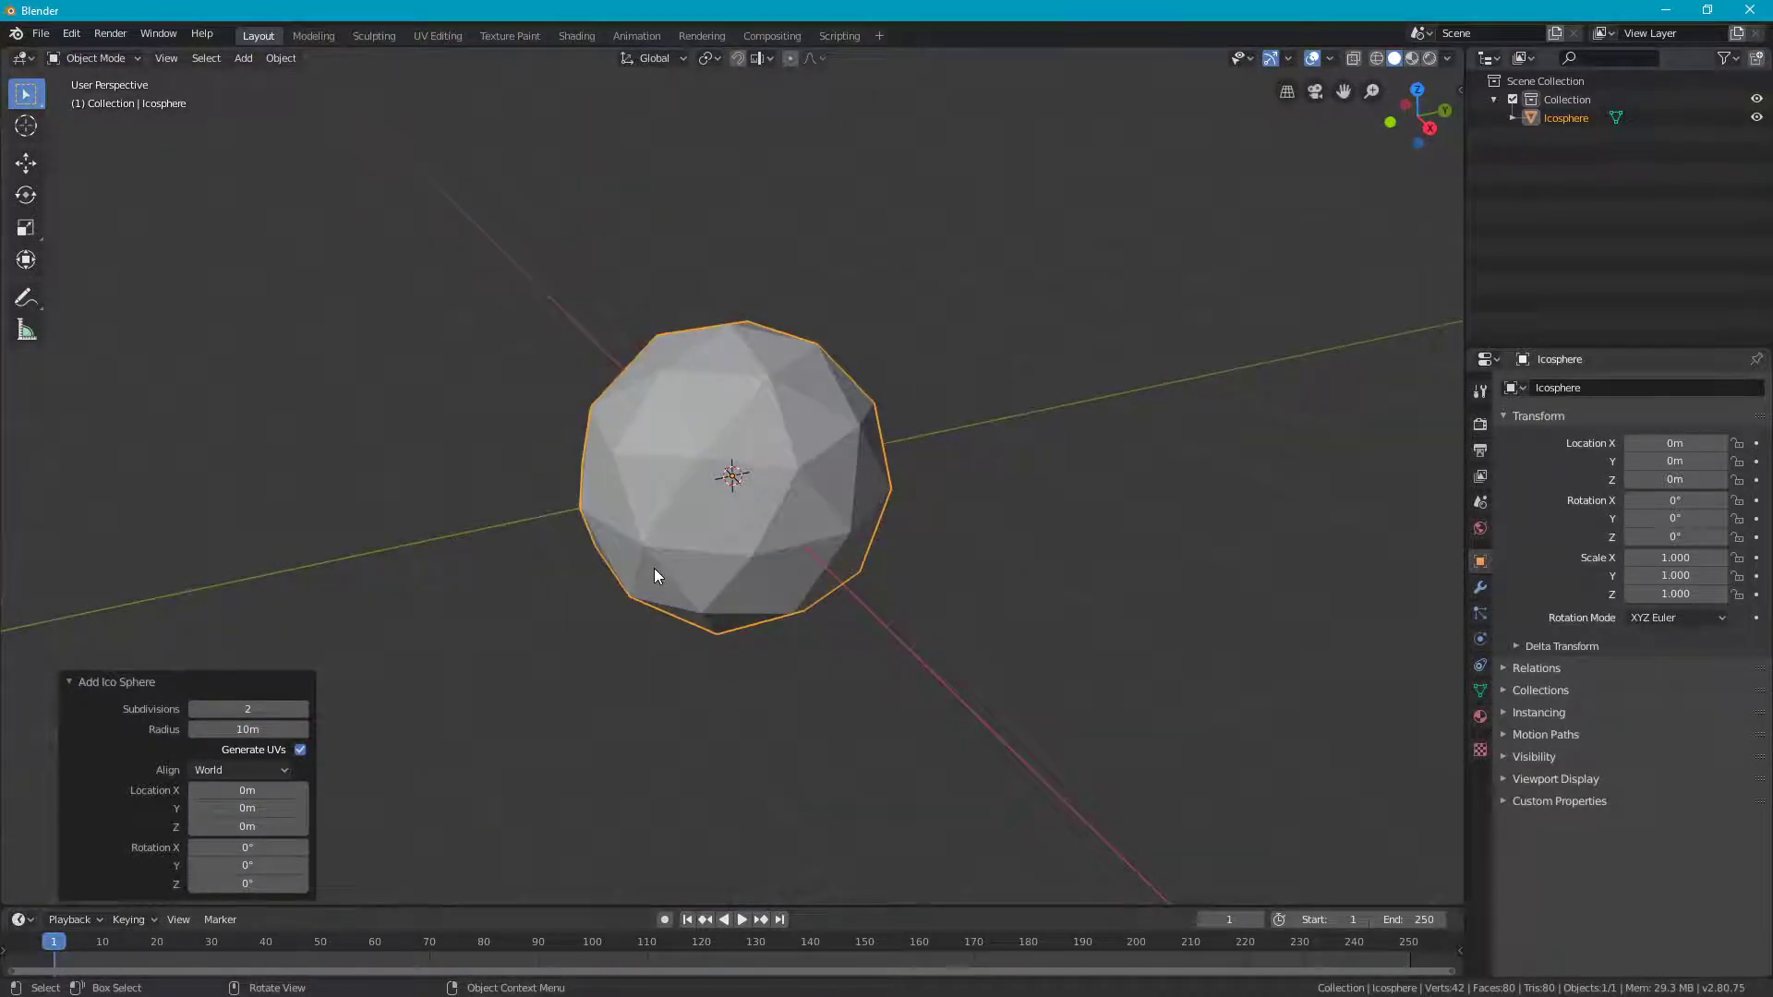
pyautogui.scroll(2, 653, 575)
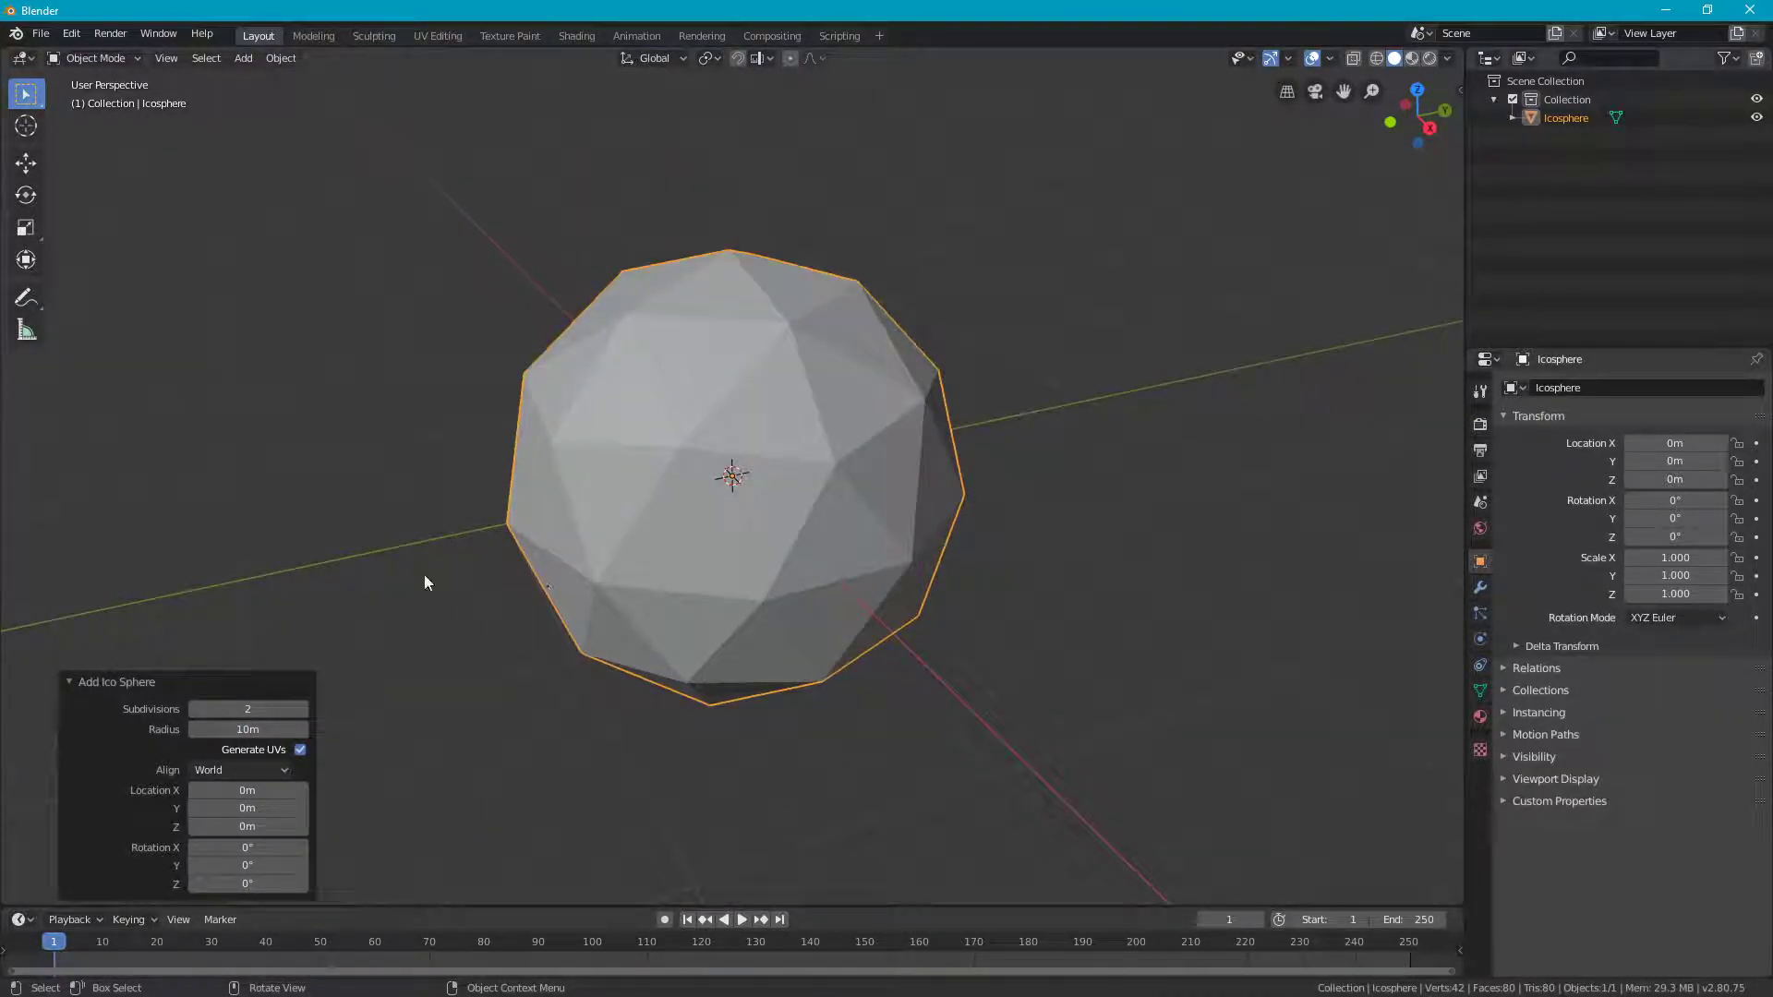
pyautogui.click(277, 707)
pyautogui.press('Return')
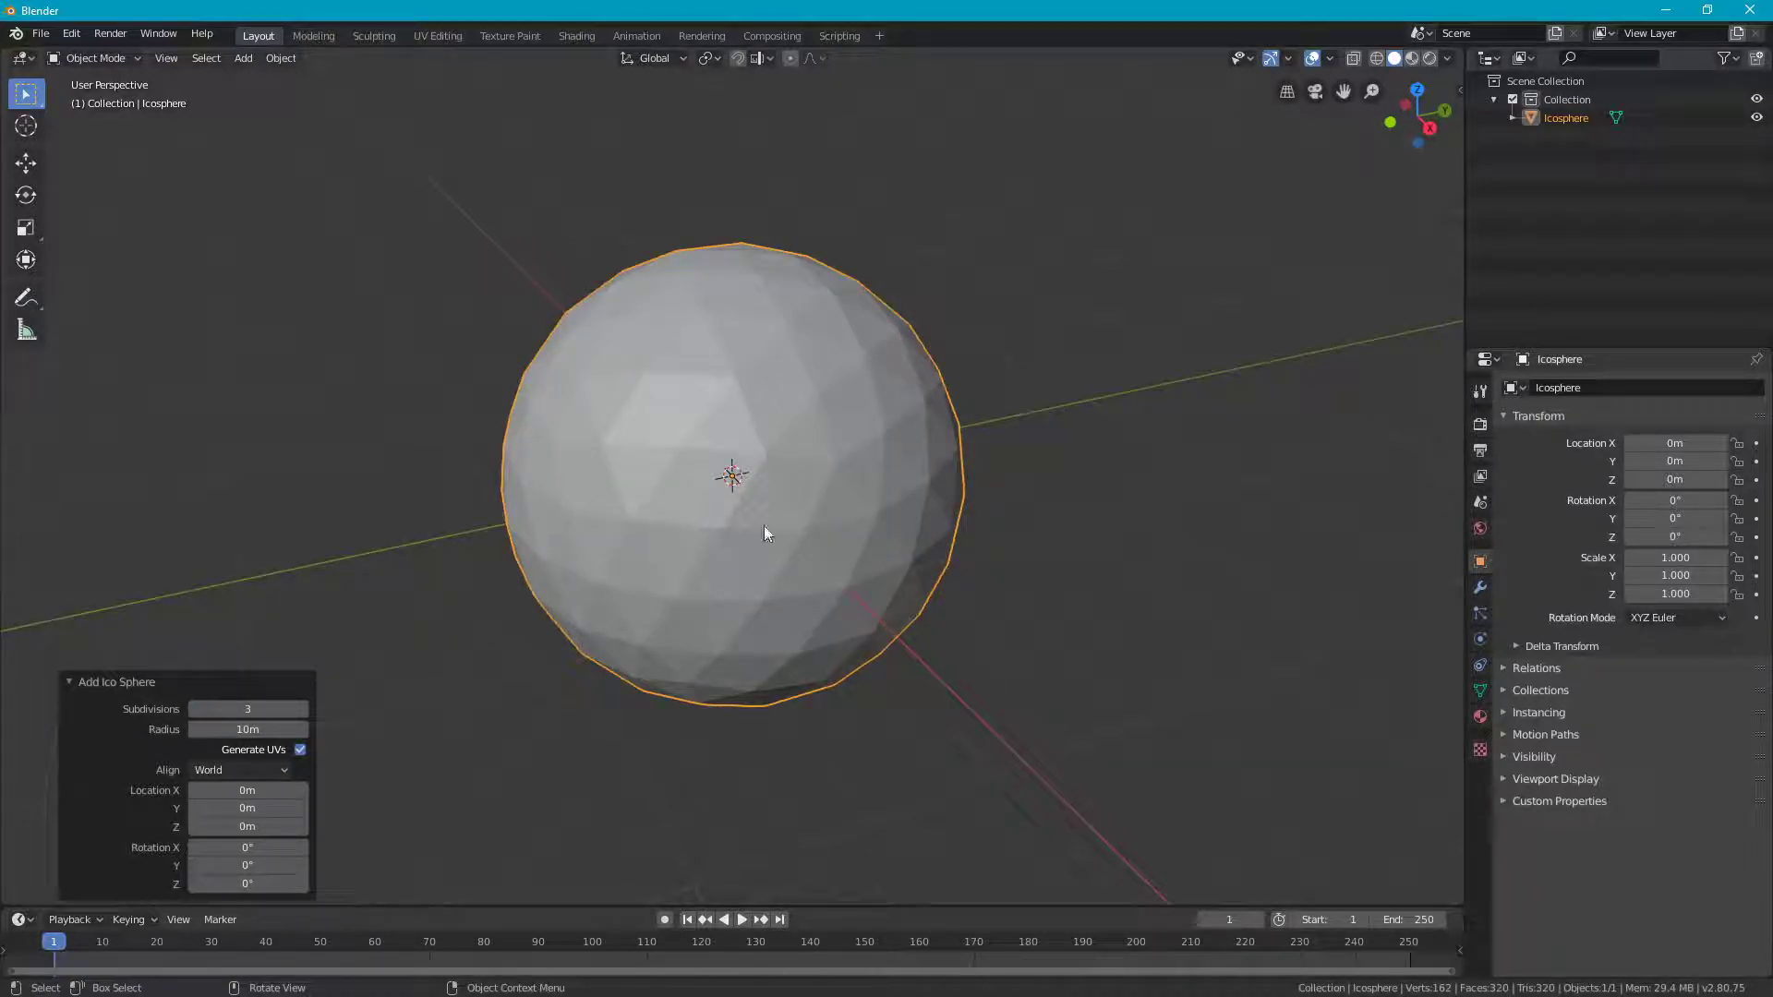
# Step: Deselect the icosphere and orbit and zoom the view to a level, side-on angle
pyautogui.moveTo(763, 524)
pyautogui.mouseDown(button='middle')
pyautogui.moveTo(933, 545)
pyautogui.moveTo(720, 497)
pyautogui.moveTo(764, 573)
pyautogui.moveTo(356, 659)
pyautogui.mouseUp(button='middle')
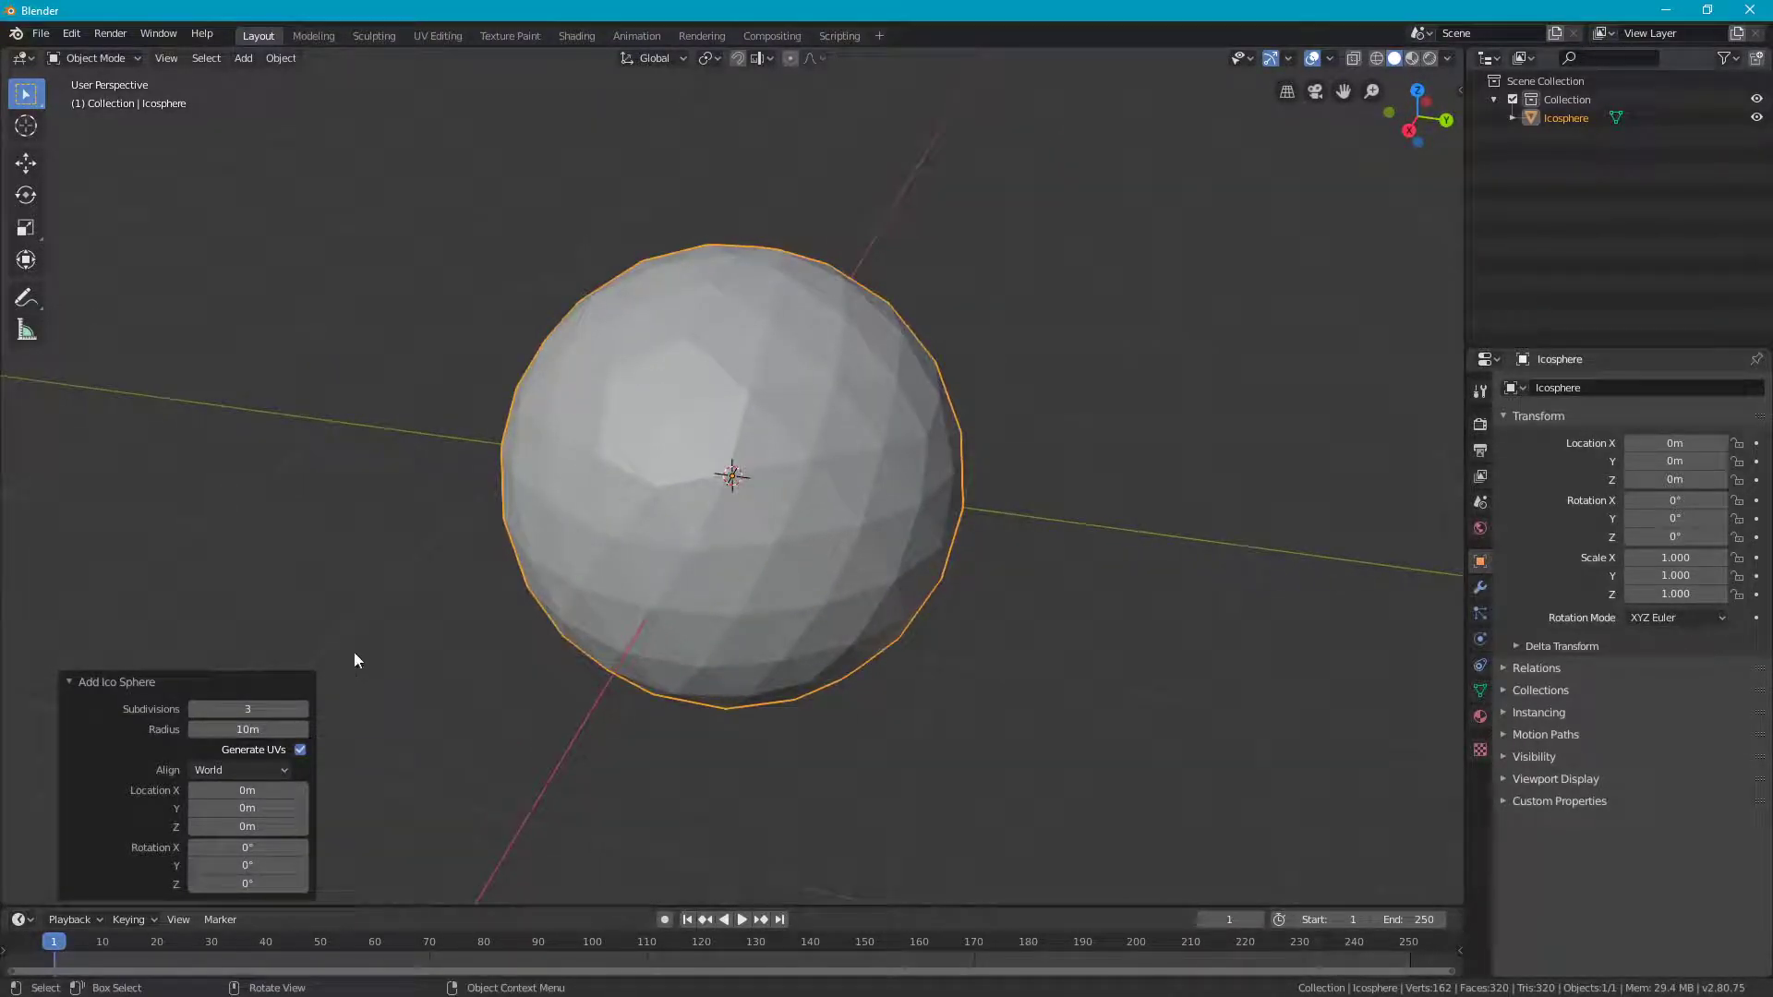
pyautogui.click(418, 558)
pyautogui.moveTo(643, 677)
pyautogui.mouseDown(button='middle')
pyautogui.moveTo(746, 663)
pyautogui.moveTo(696, 673)
pyautogui.mouseUp(button='middle')
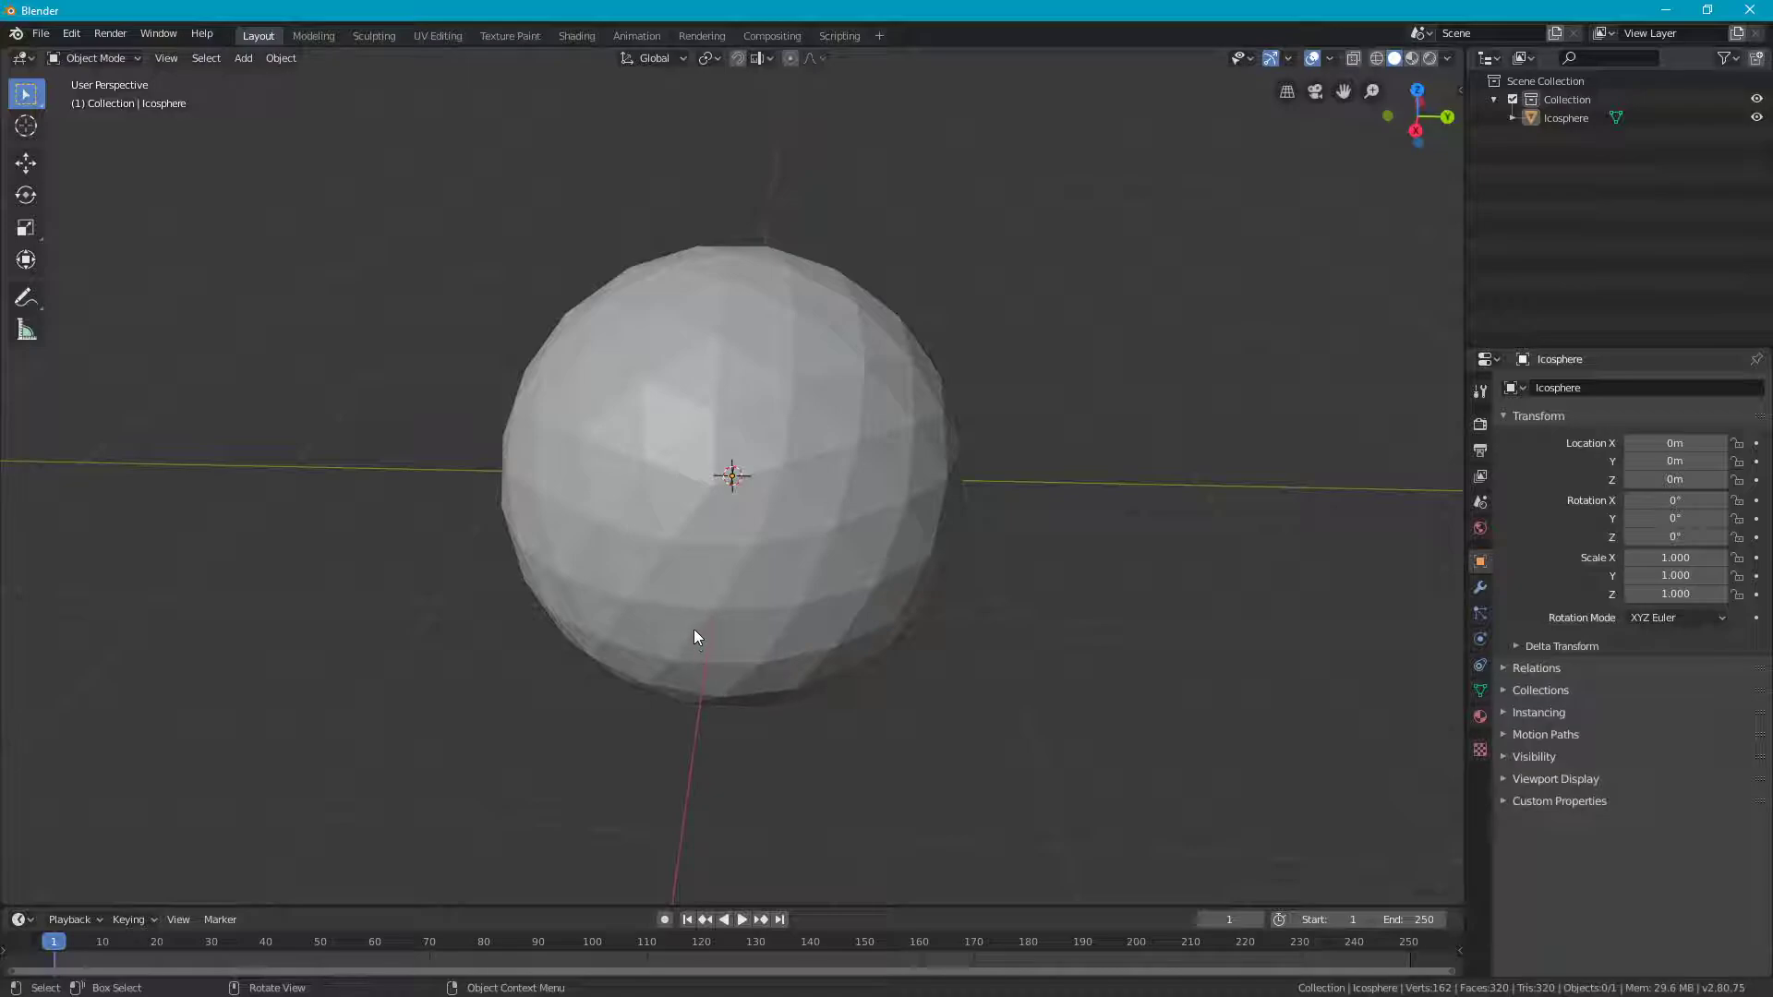
pyautogui.moveTo(984, 575)
pyautogui.mouseDown(button='middle')
pyautogui.moveTo(1062, 578)
pyautogui.moveTo(1013, 545)
pyautogui.mouseUp(button='middle')
pyautogui.moveTo(902, 429)
pyautogui.mouseDown(button='middle')
pyautogui.moveTo(751, 308)
pyautogui.moveTo(736, 407)
pyautogui.moveTo(807, 468)
pyautogui.moveTo(836, 409)
pyautogui.moveTo(960, 291)
pyautogui.mouseUp(button='middle')
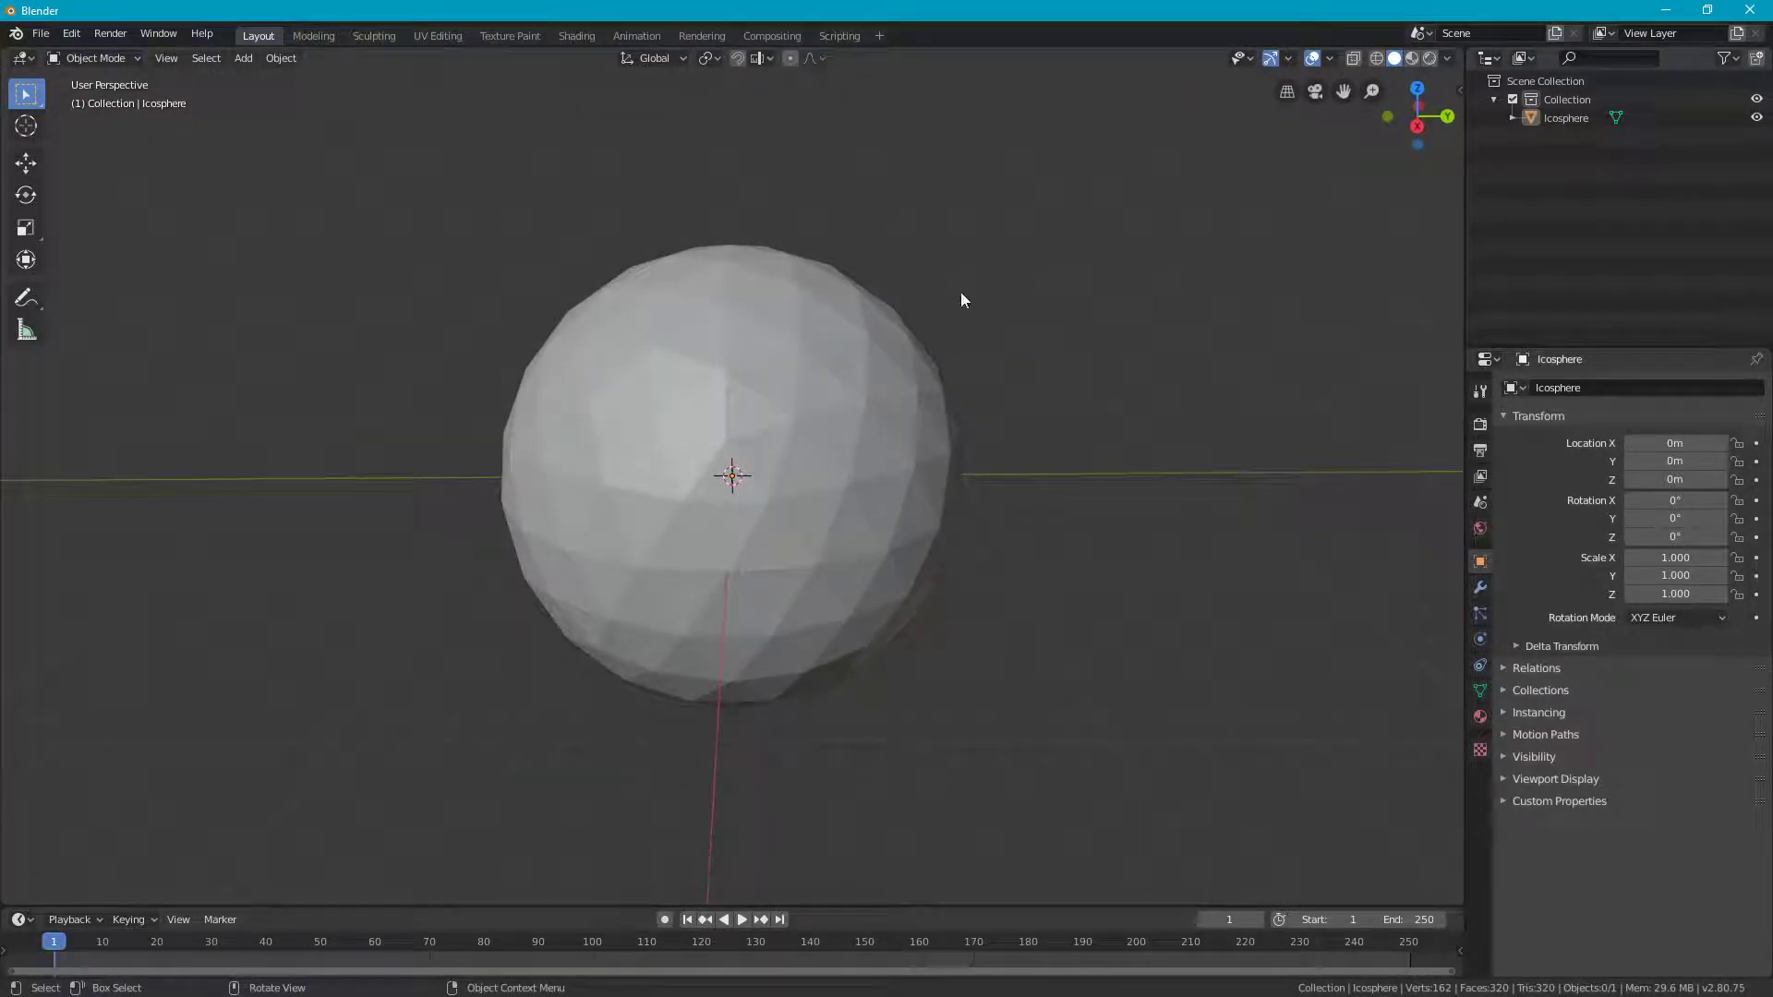
pyautogui.scroll(3, 940, 323)
pyautogui.scroll(-3, 940, 324)
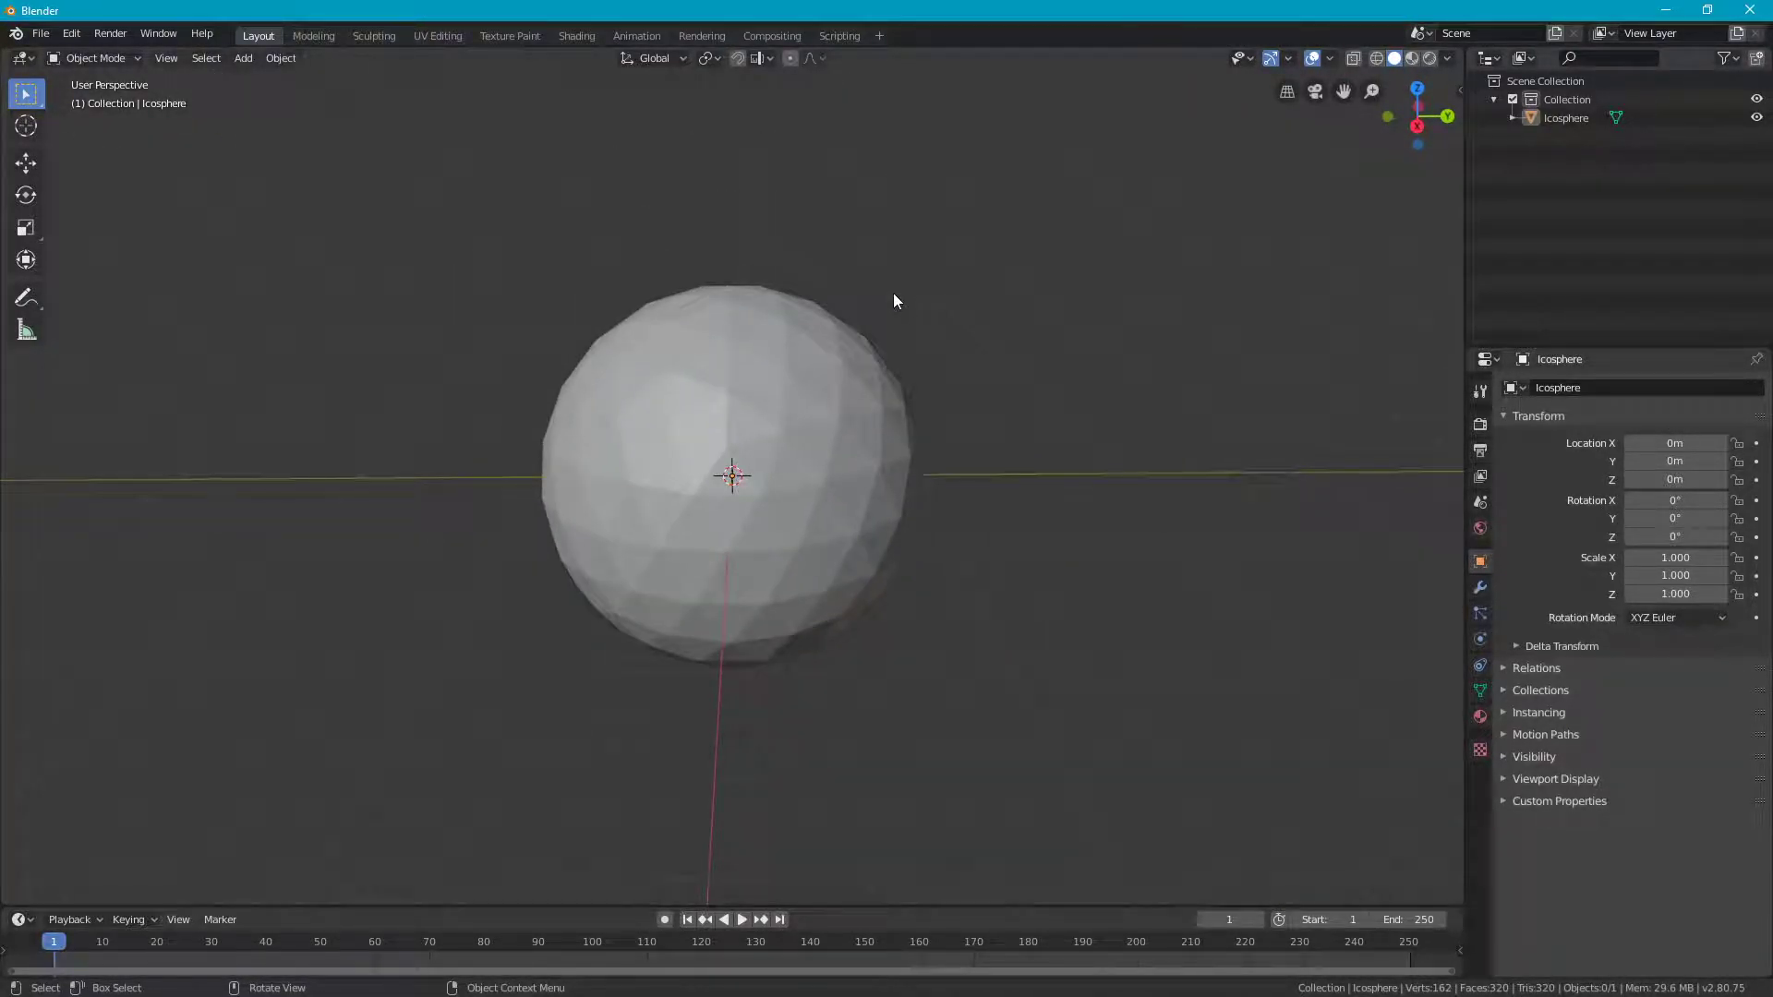
pyautogui.scroll(1, 776, 242)
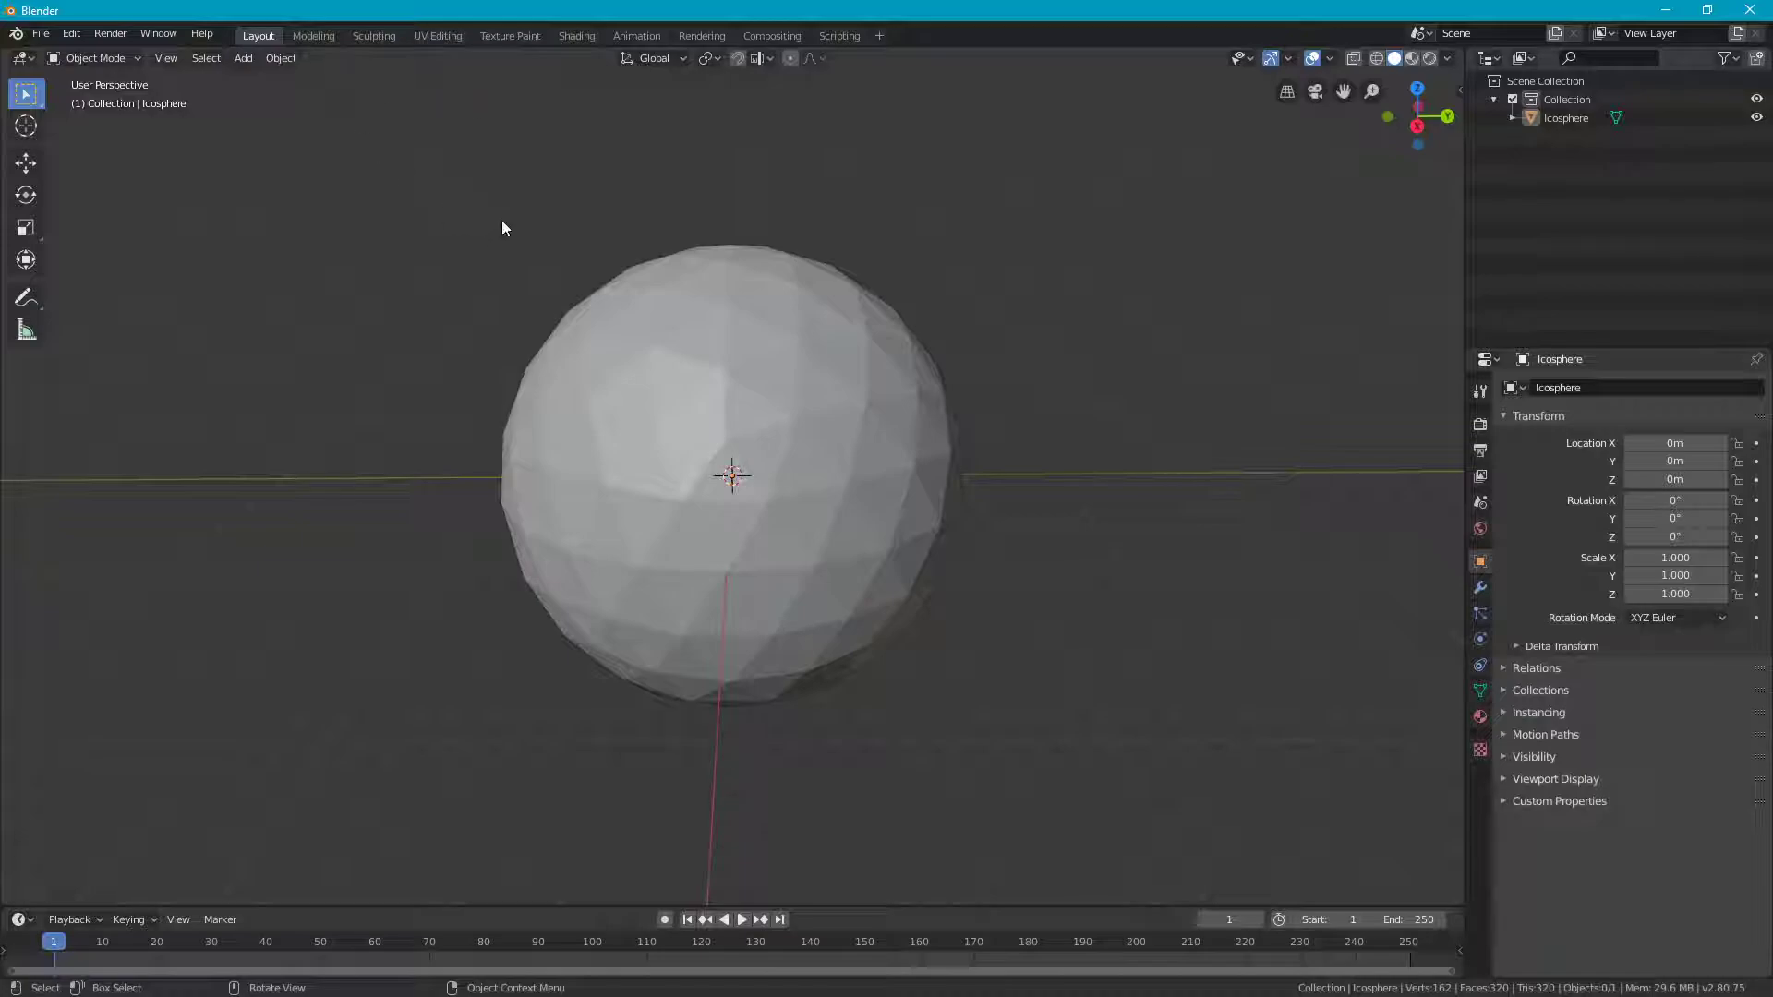
# Step: Edit the icosphere in the Modeling workspace with all its vertices selected
pyautogui.press('a')
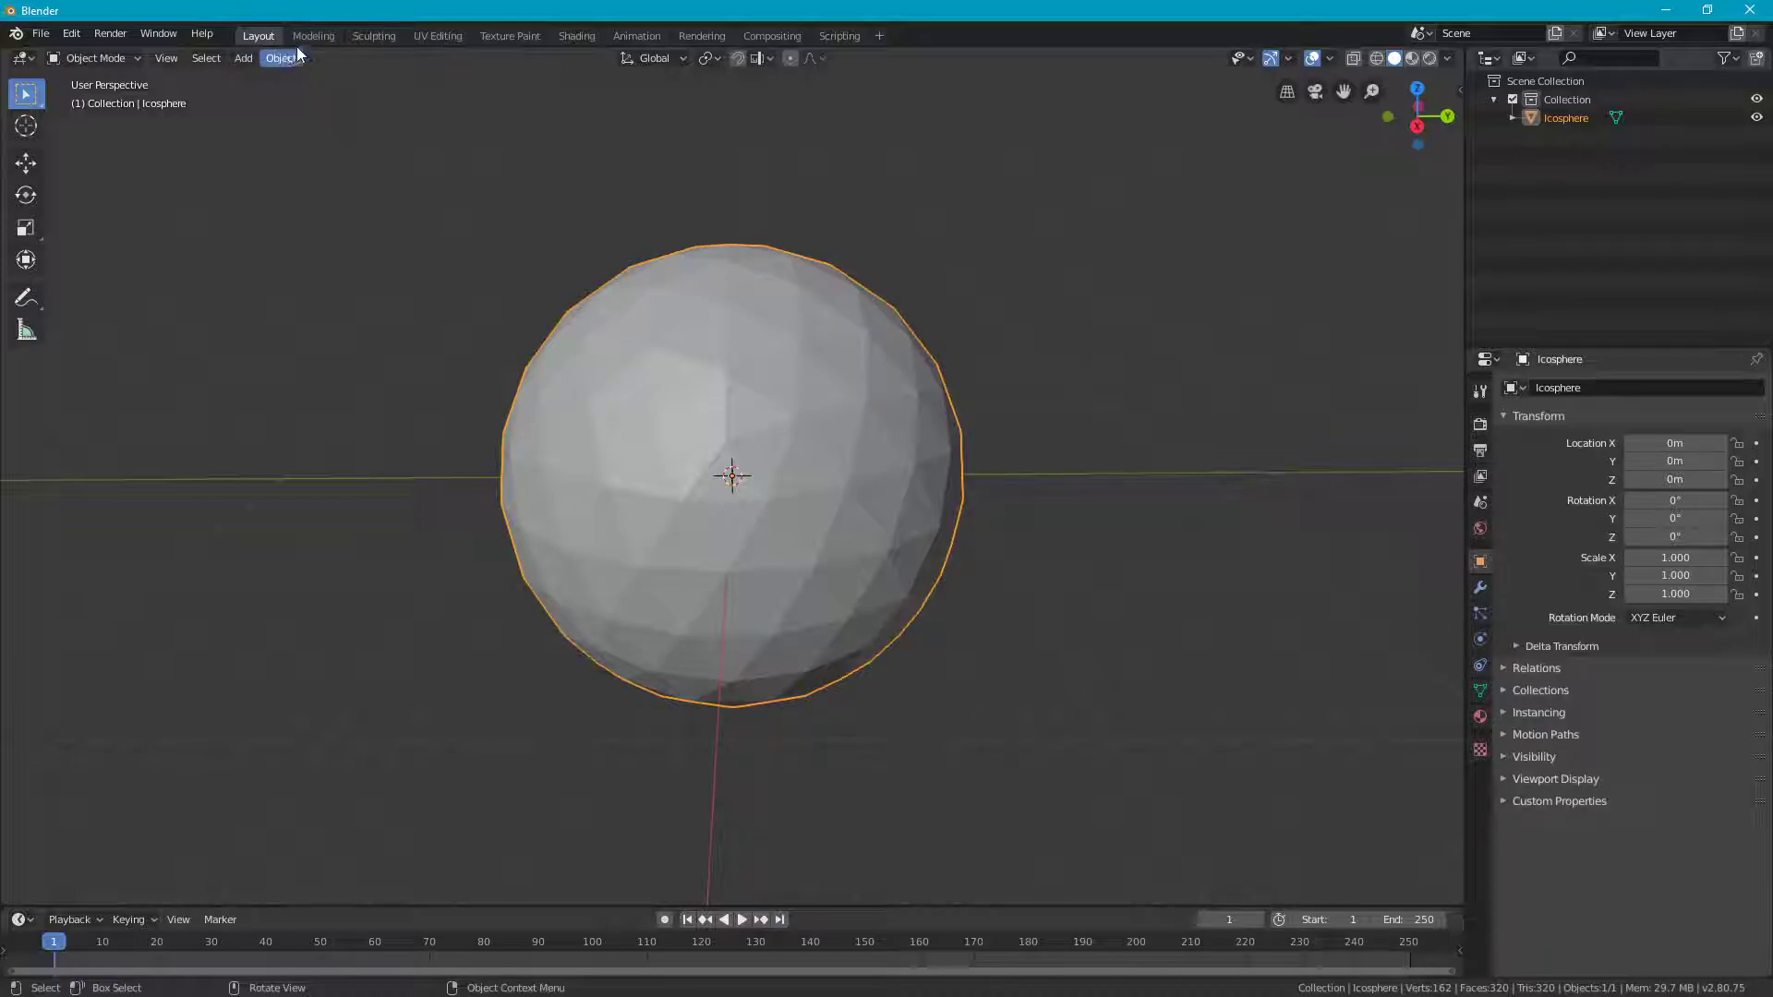
pyautogui.click(319, 37)
pyautogui.scroll(-5, 514, 286)
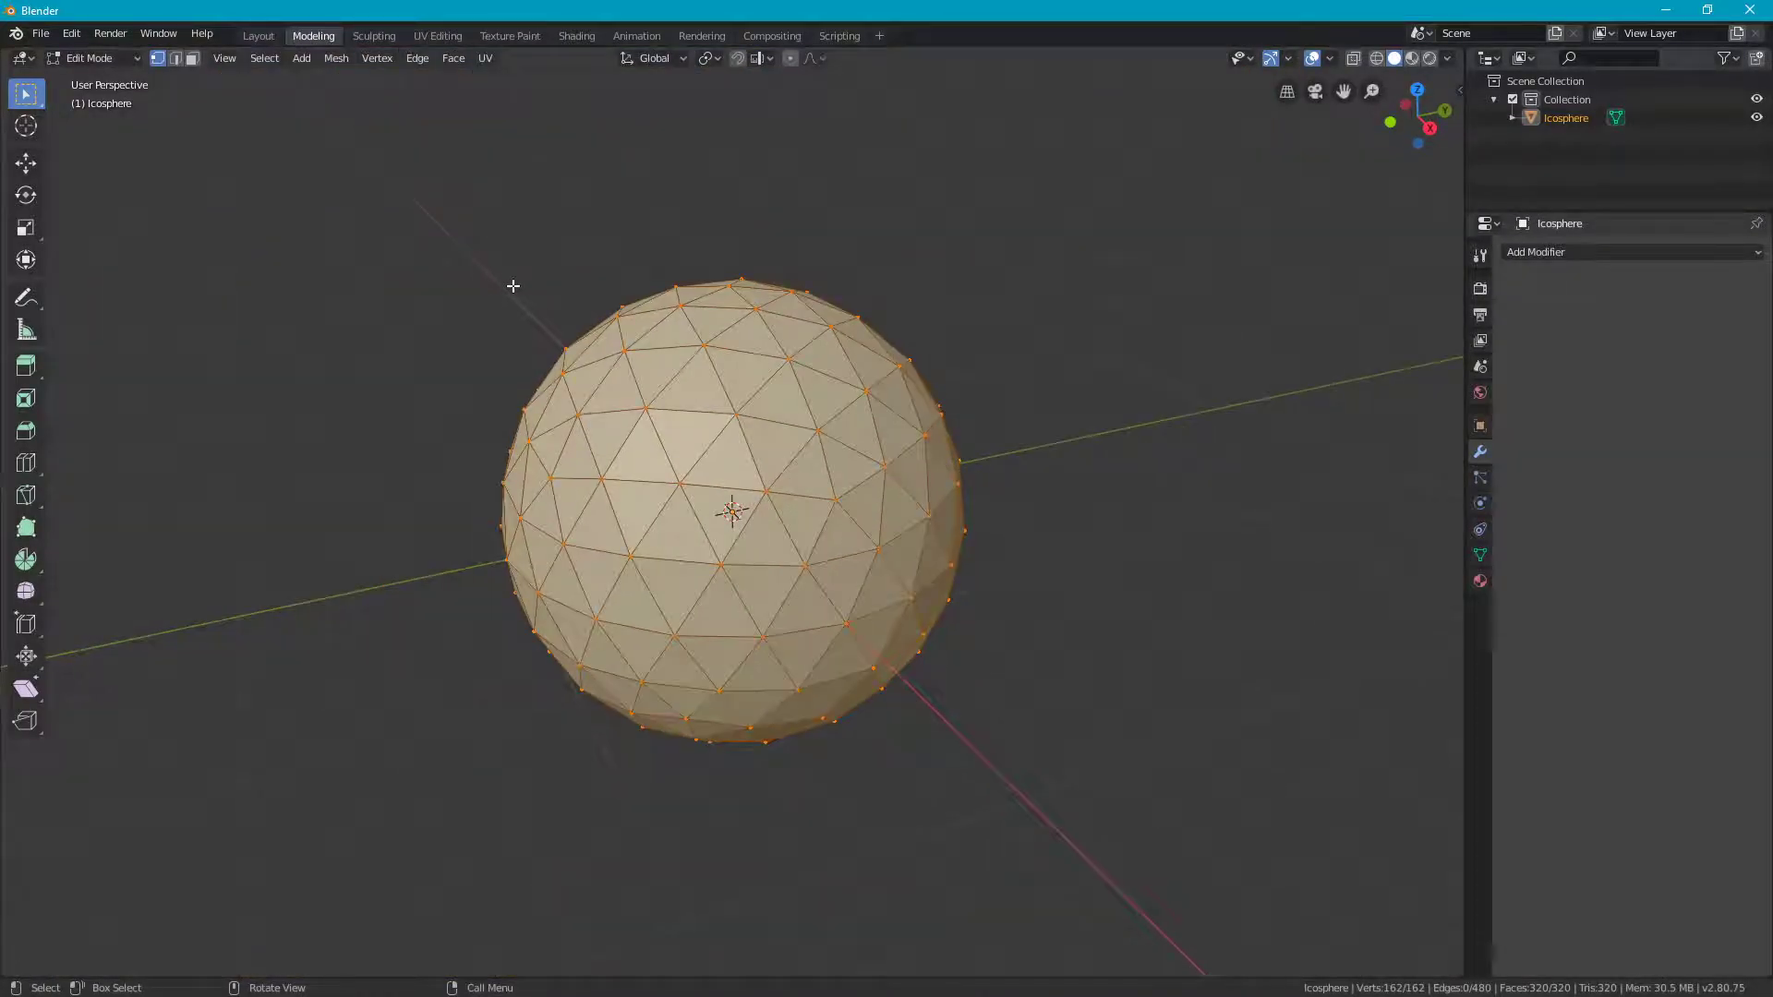
pyautogui.hotkey('alt', 'a')
pyautogui.press('a')
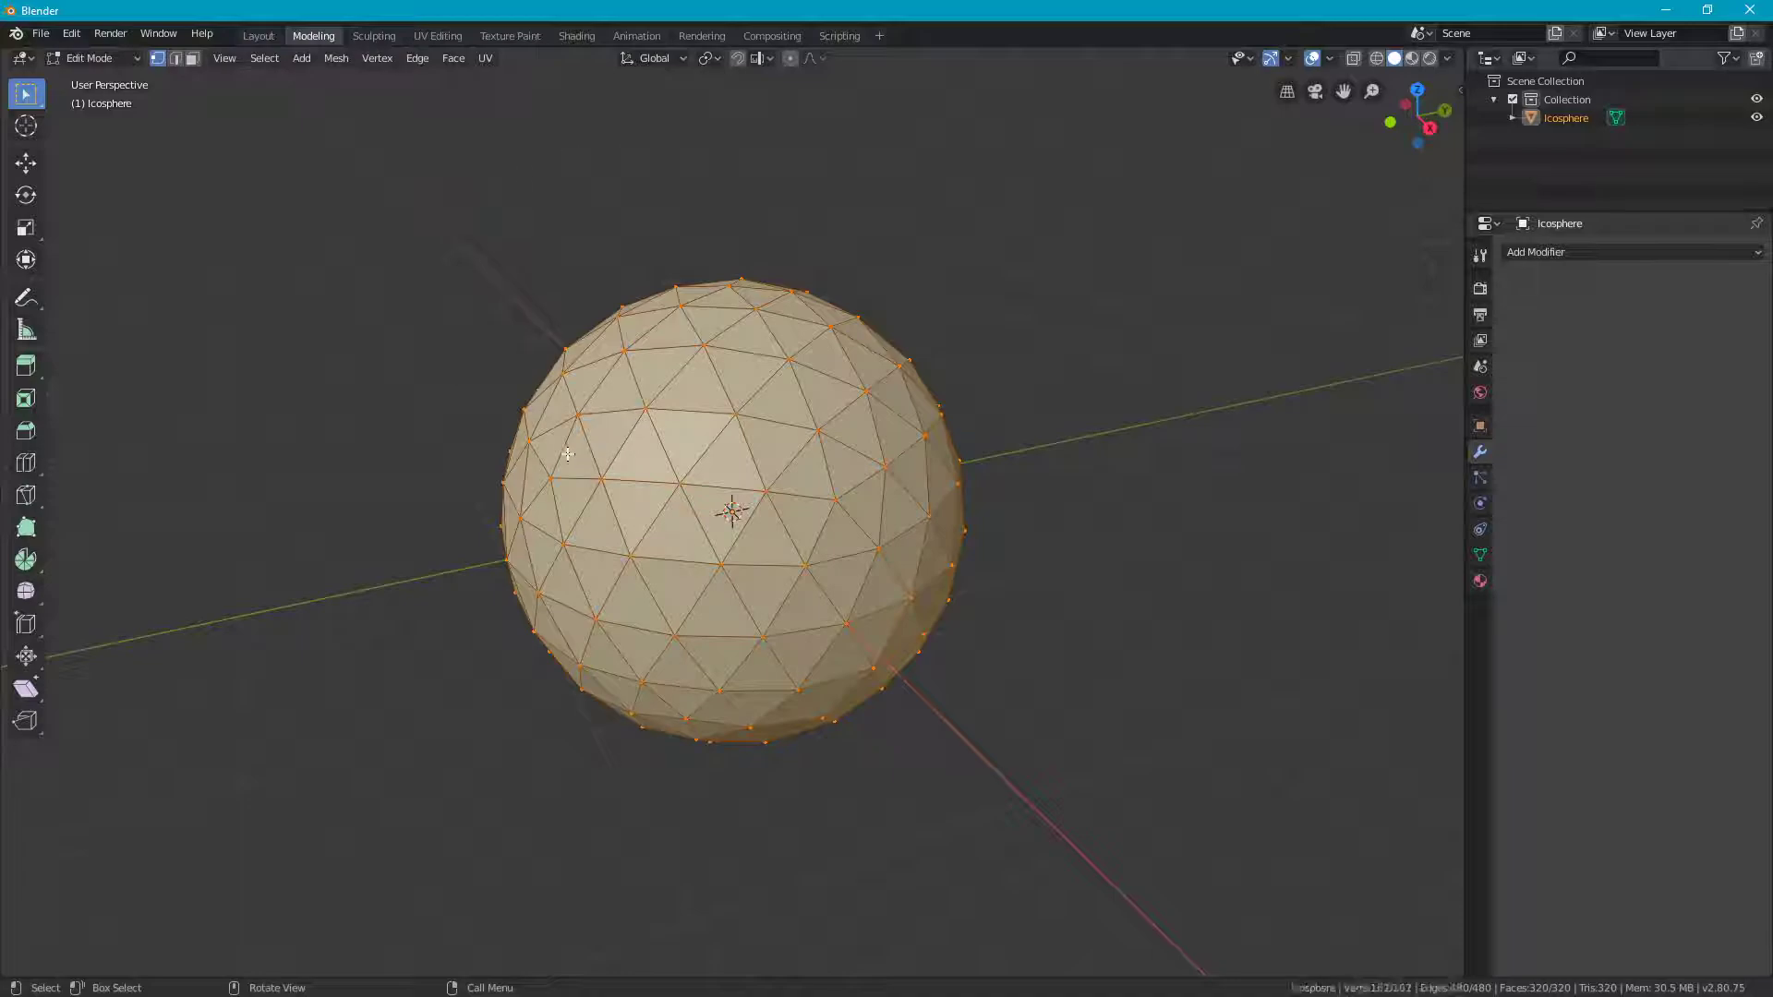
pyautogui.hotkey('alt', 'a')
pyautogui.press('a')
pyautogui.hotkey('alt', 'a')
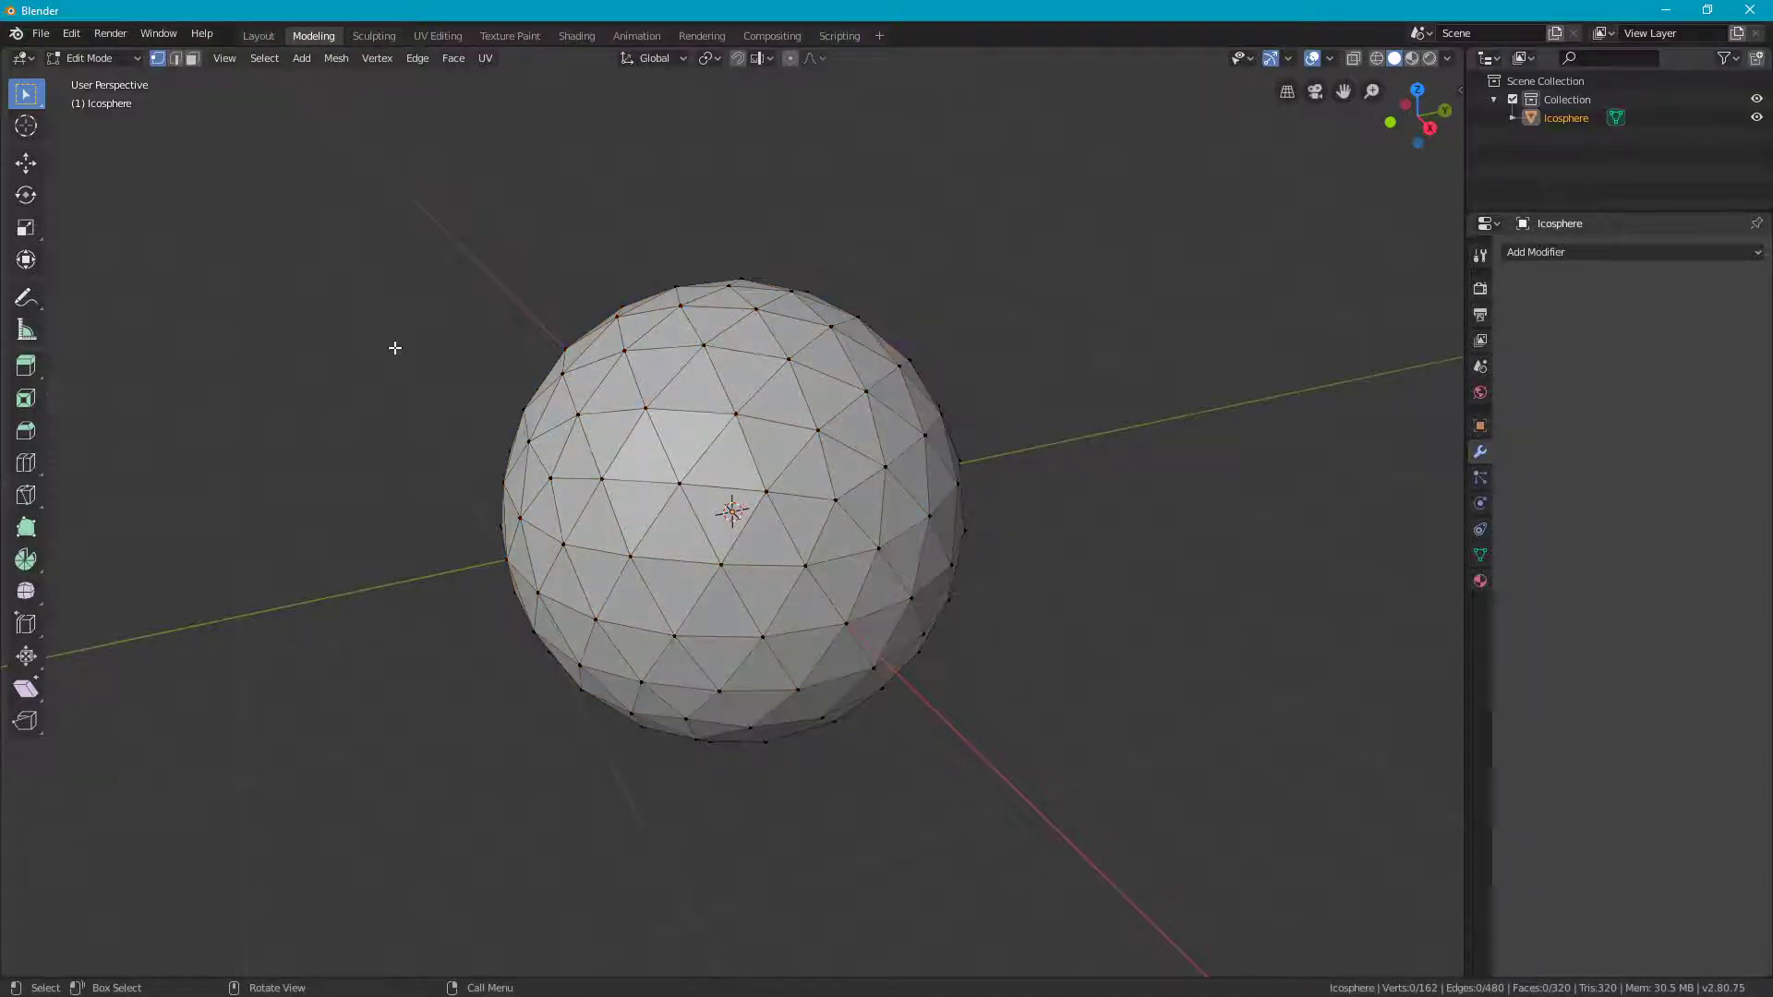
pyautogui.press('a')
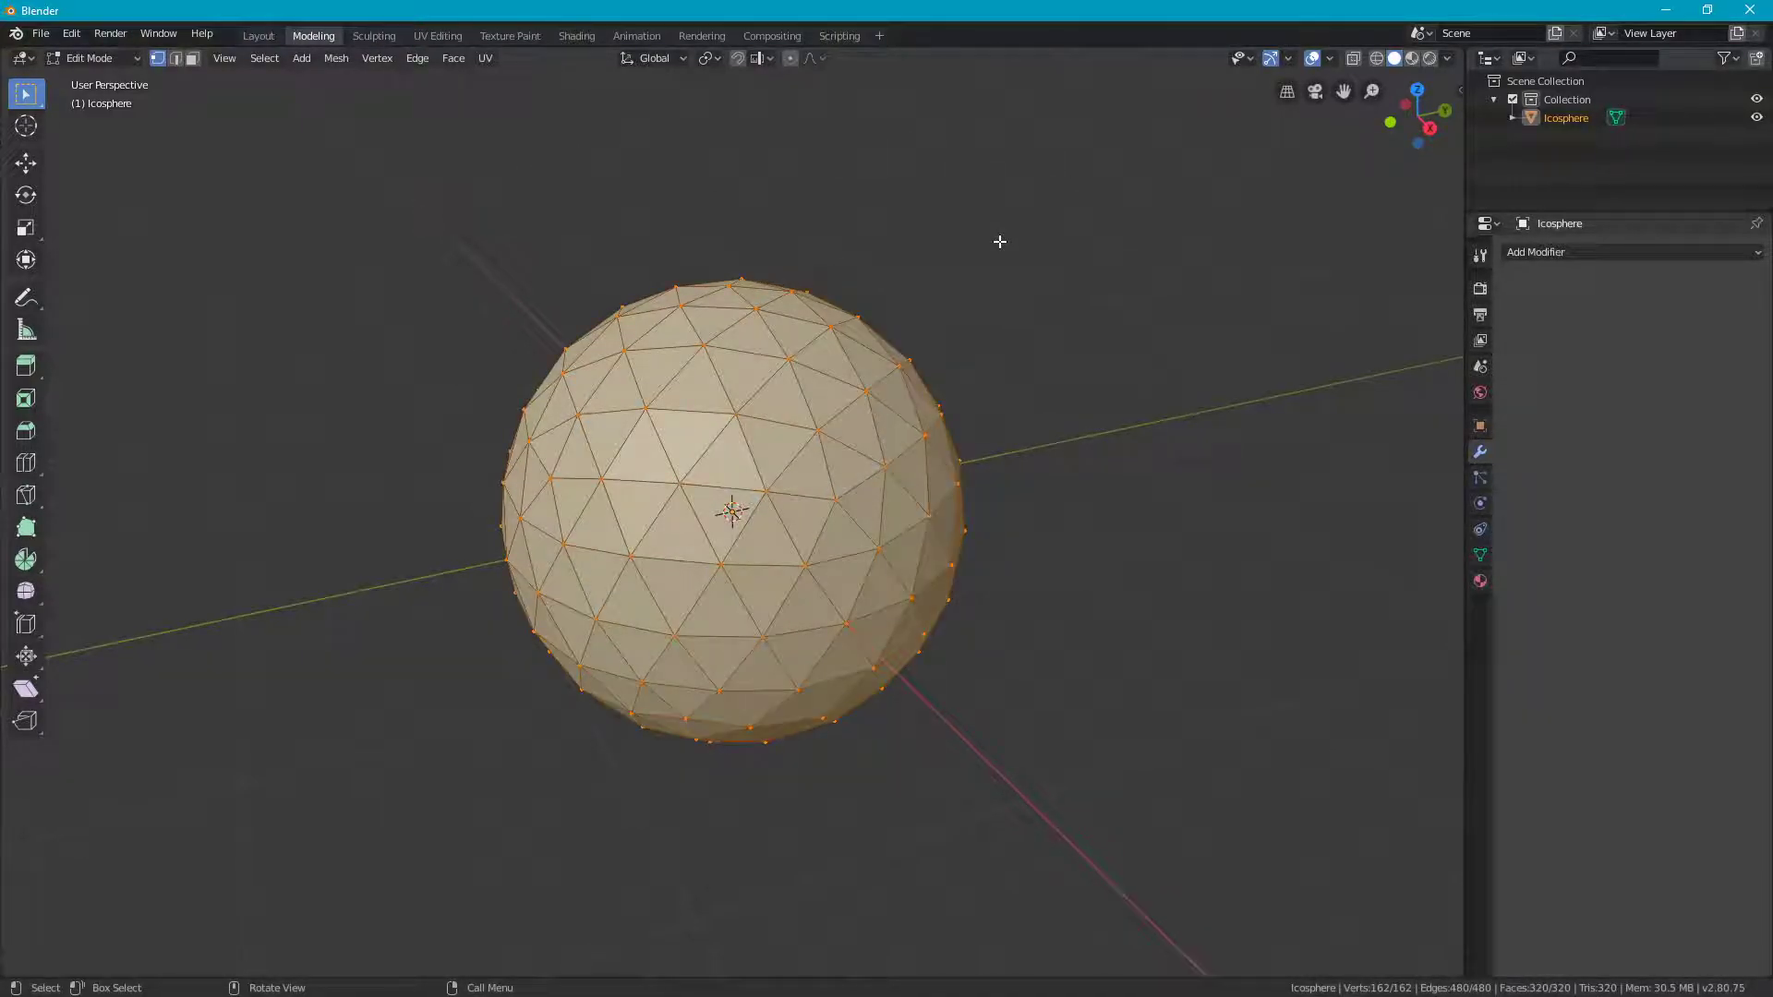
# Step: Apply Mesh > Transform > Randomize to the selected vertices
pyautogui.click(338, 59)
pyautogui.moveTo(352, 83)
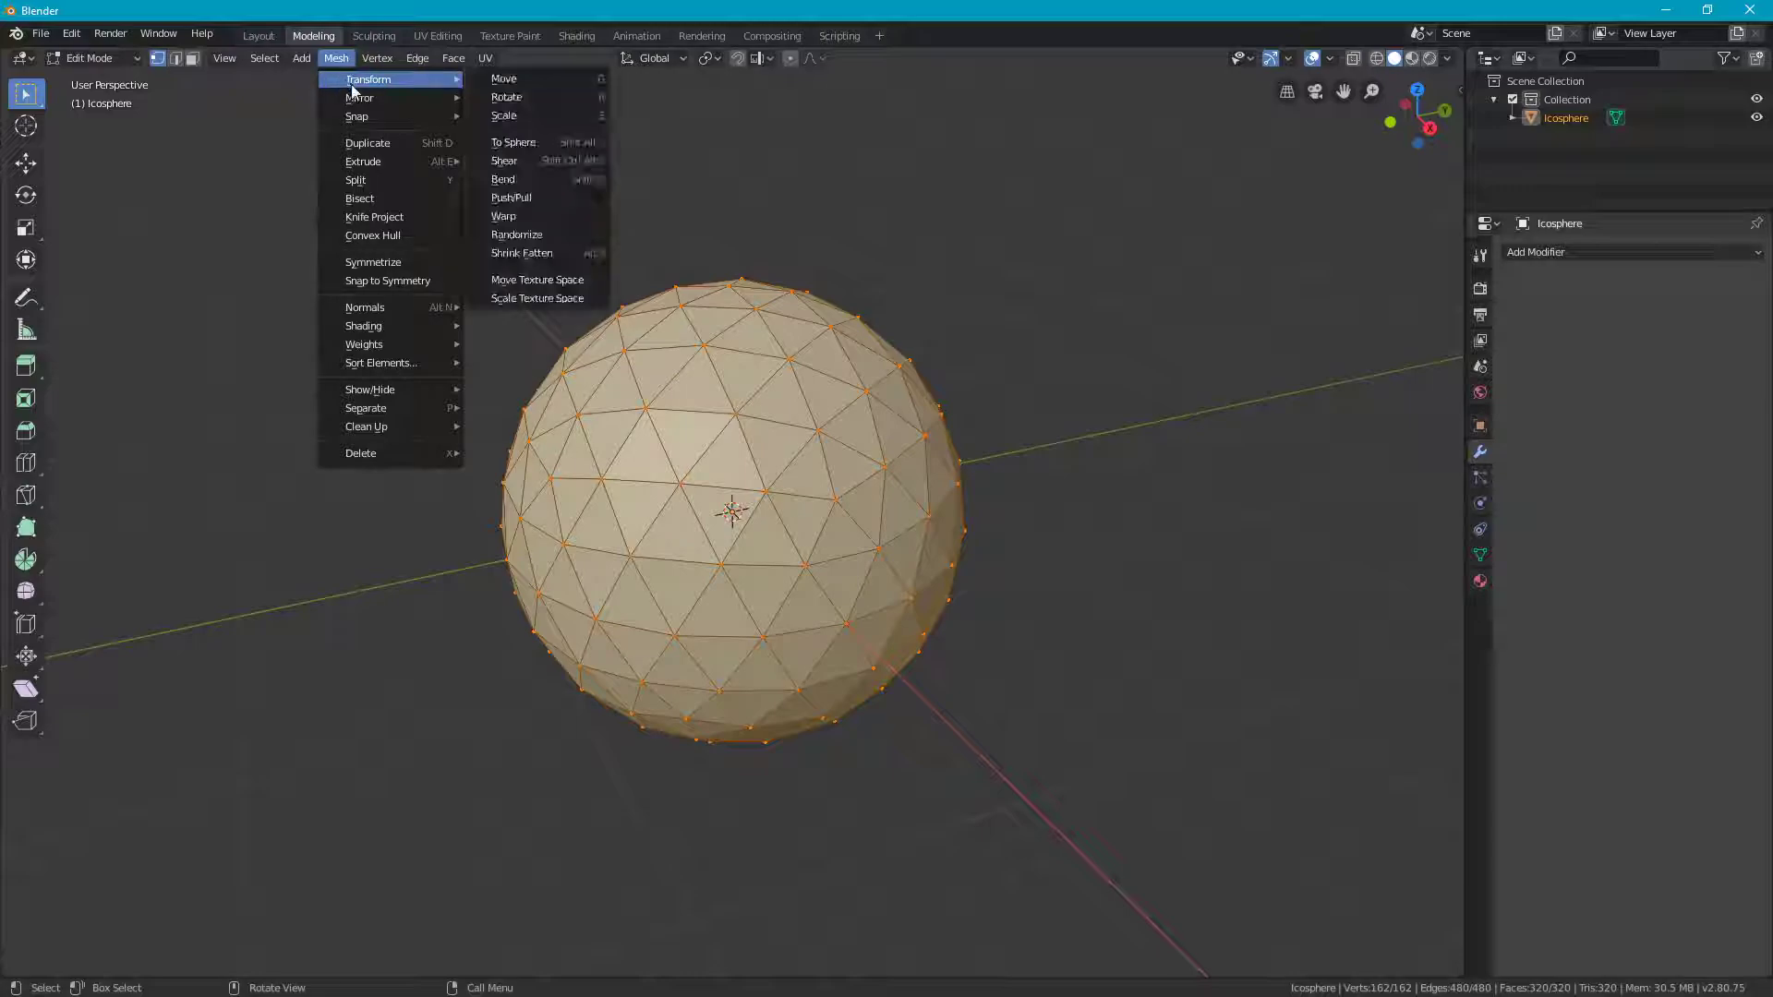
pyautogui.click(533, 242)
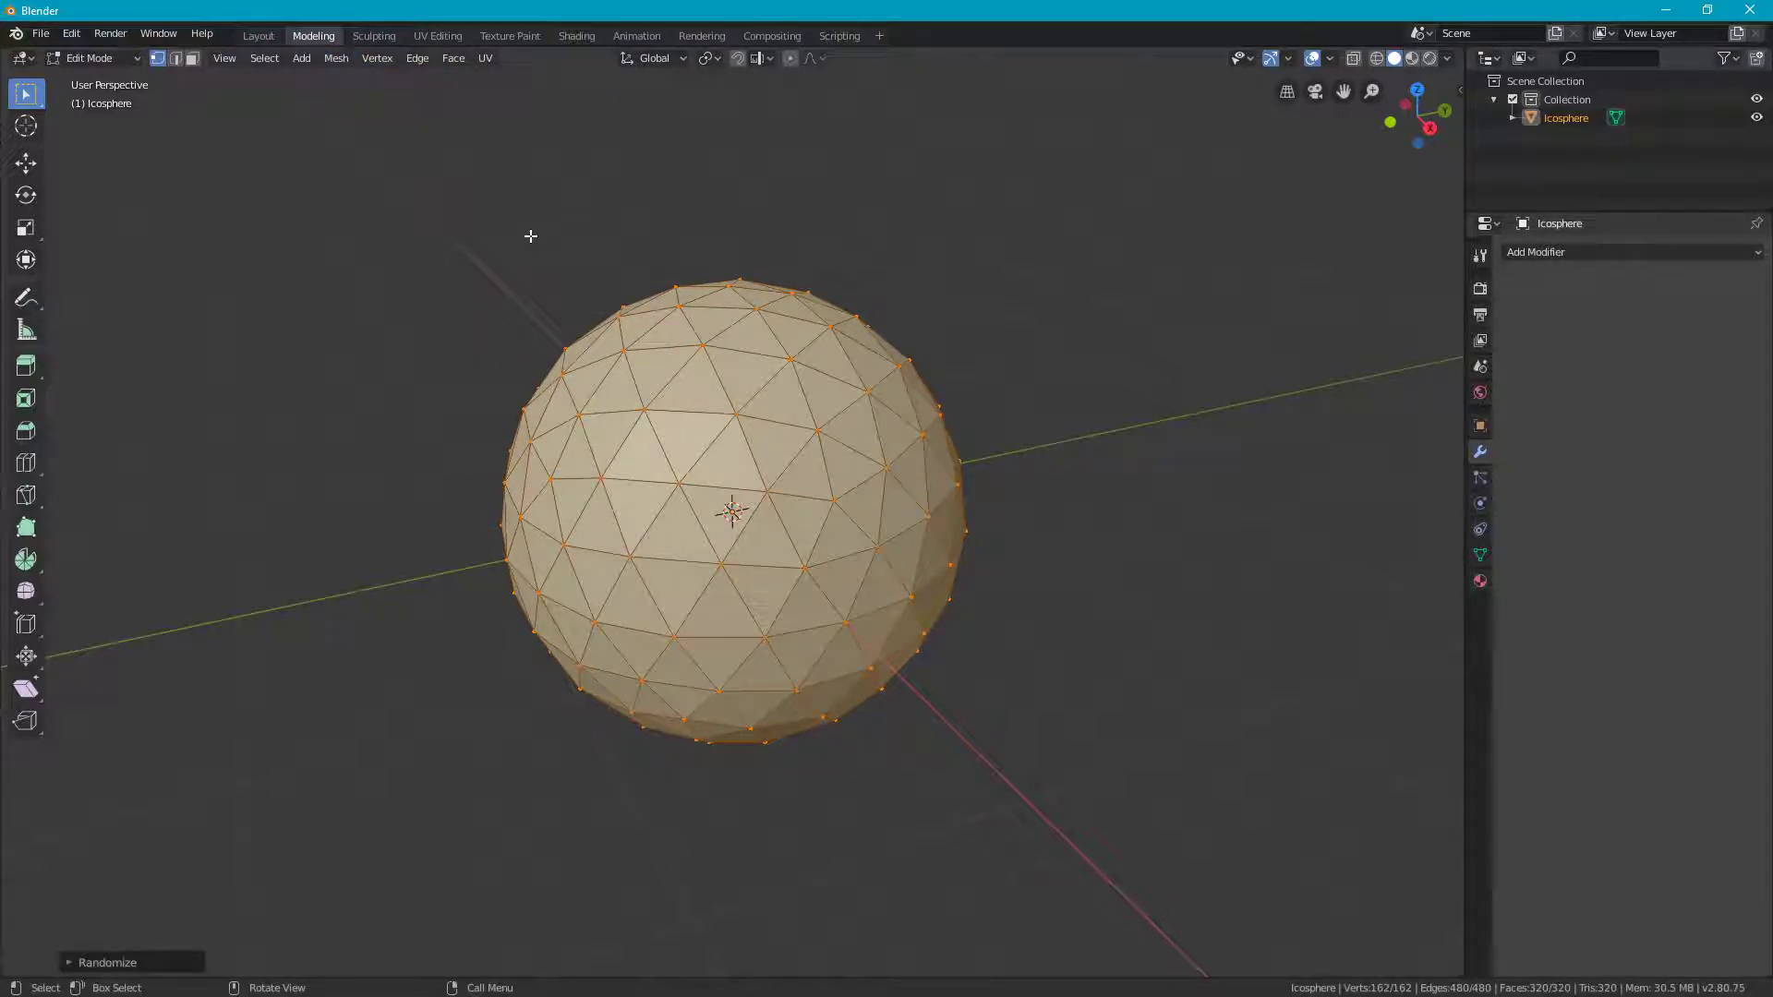
# Step: Set the Randomize Amount to 1.82m, Uniform 0.227 and Normal 0.318
pyautogui.click(135, 964)
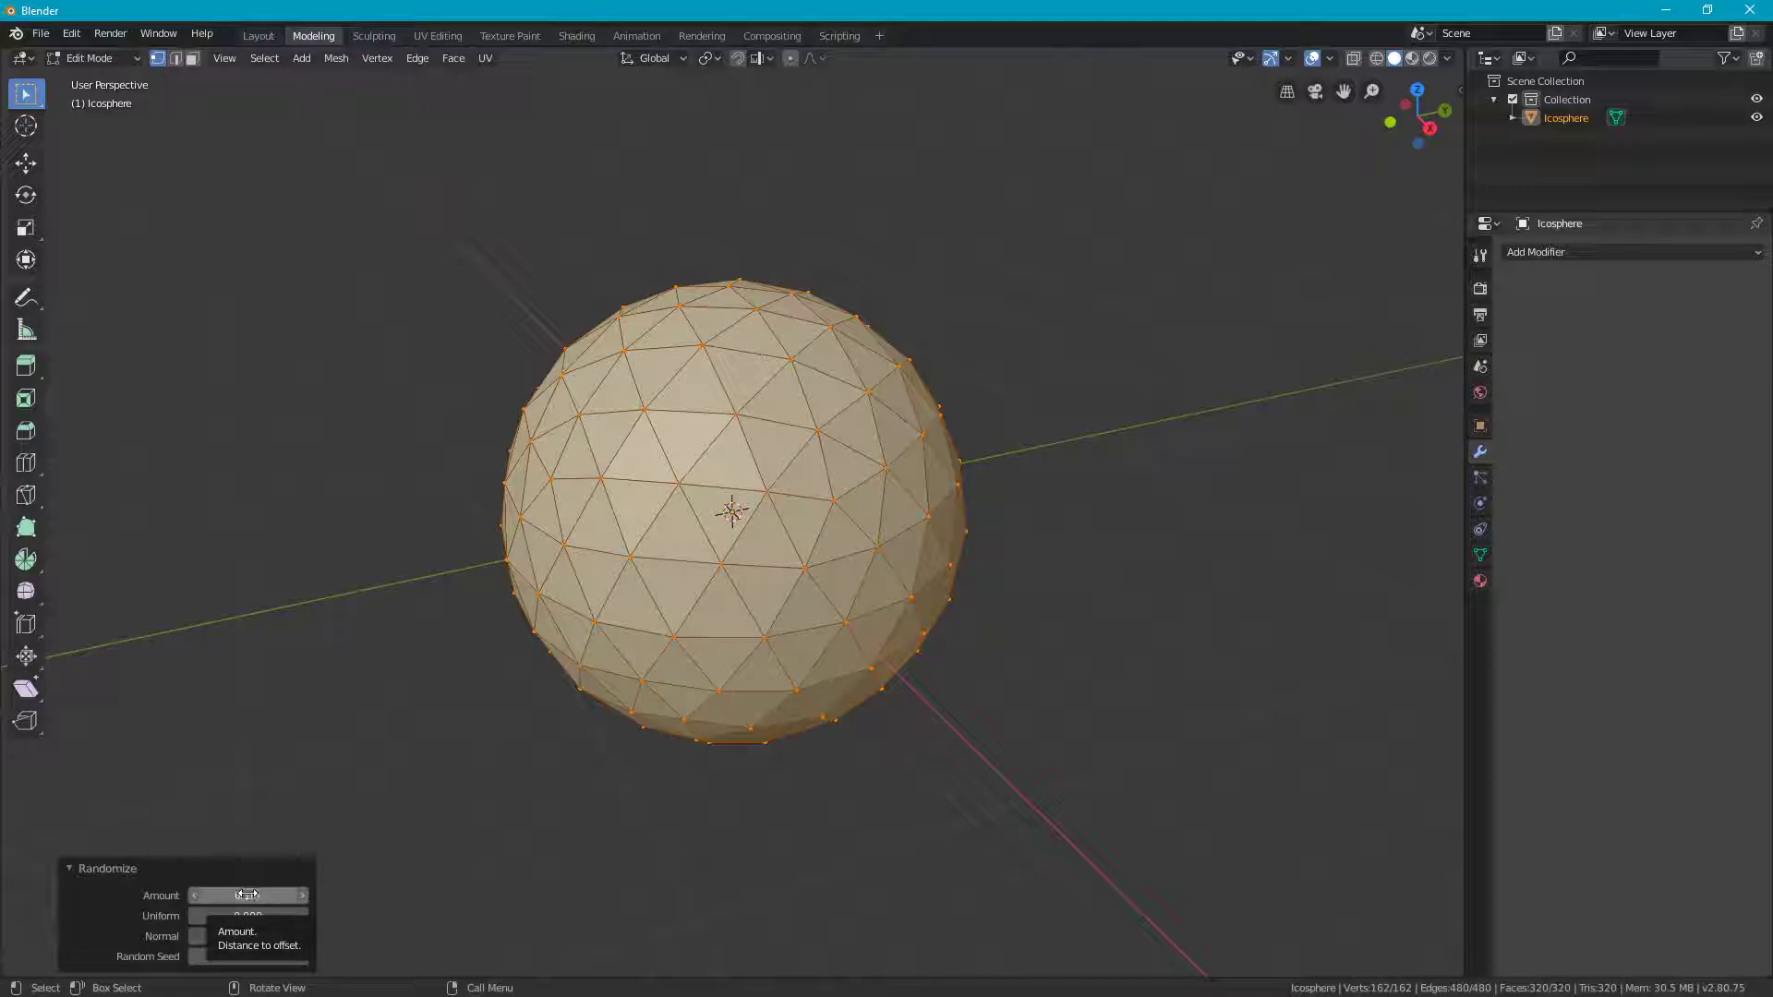
pyautogui.moveTo(246, 895)
pyautogui.mouseDown()
pyautogui.moveTo(332, 894)
pyautogui.moveTo(213, 895)
pyautogui.moveTo(370, 895)
pyautogui.moveTo(208, 895)
pyautogui.moveTo(270, 895)
pyautogui.moveTo(250, 895)
pyautogui.mouseUp()
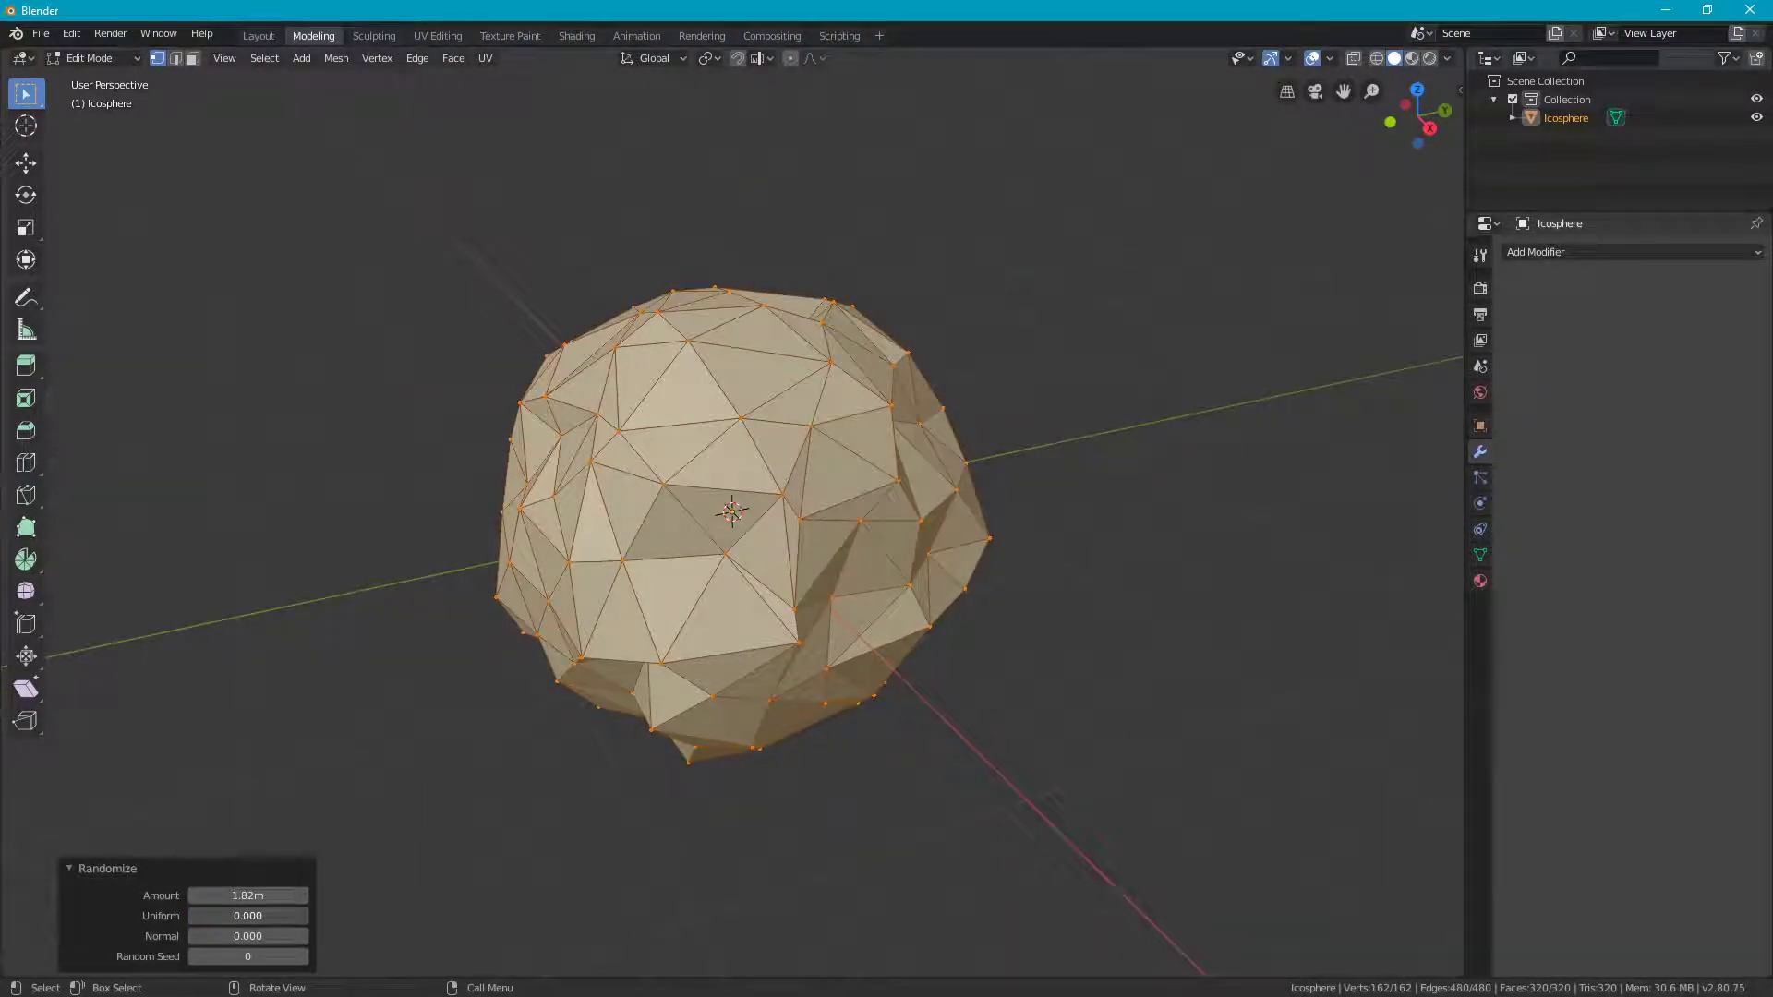
pyautogui.moveTo(219, 915)
pyautogui.mouseDown()
pyautogui.moveTo(242, 935)
pyautogui.moveTo(226, 935)
pyautogui.mouseUp()
pyautogui.moveTo(629, 729); pyautogui.dragTo(196, 756, button='middle')
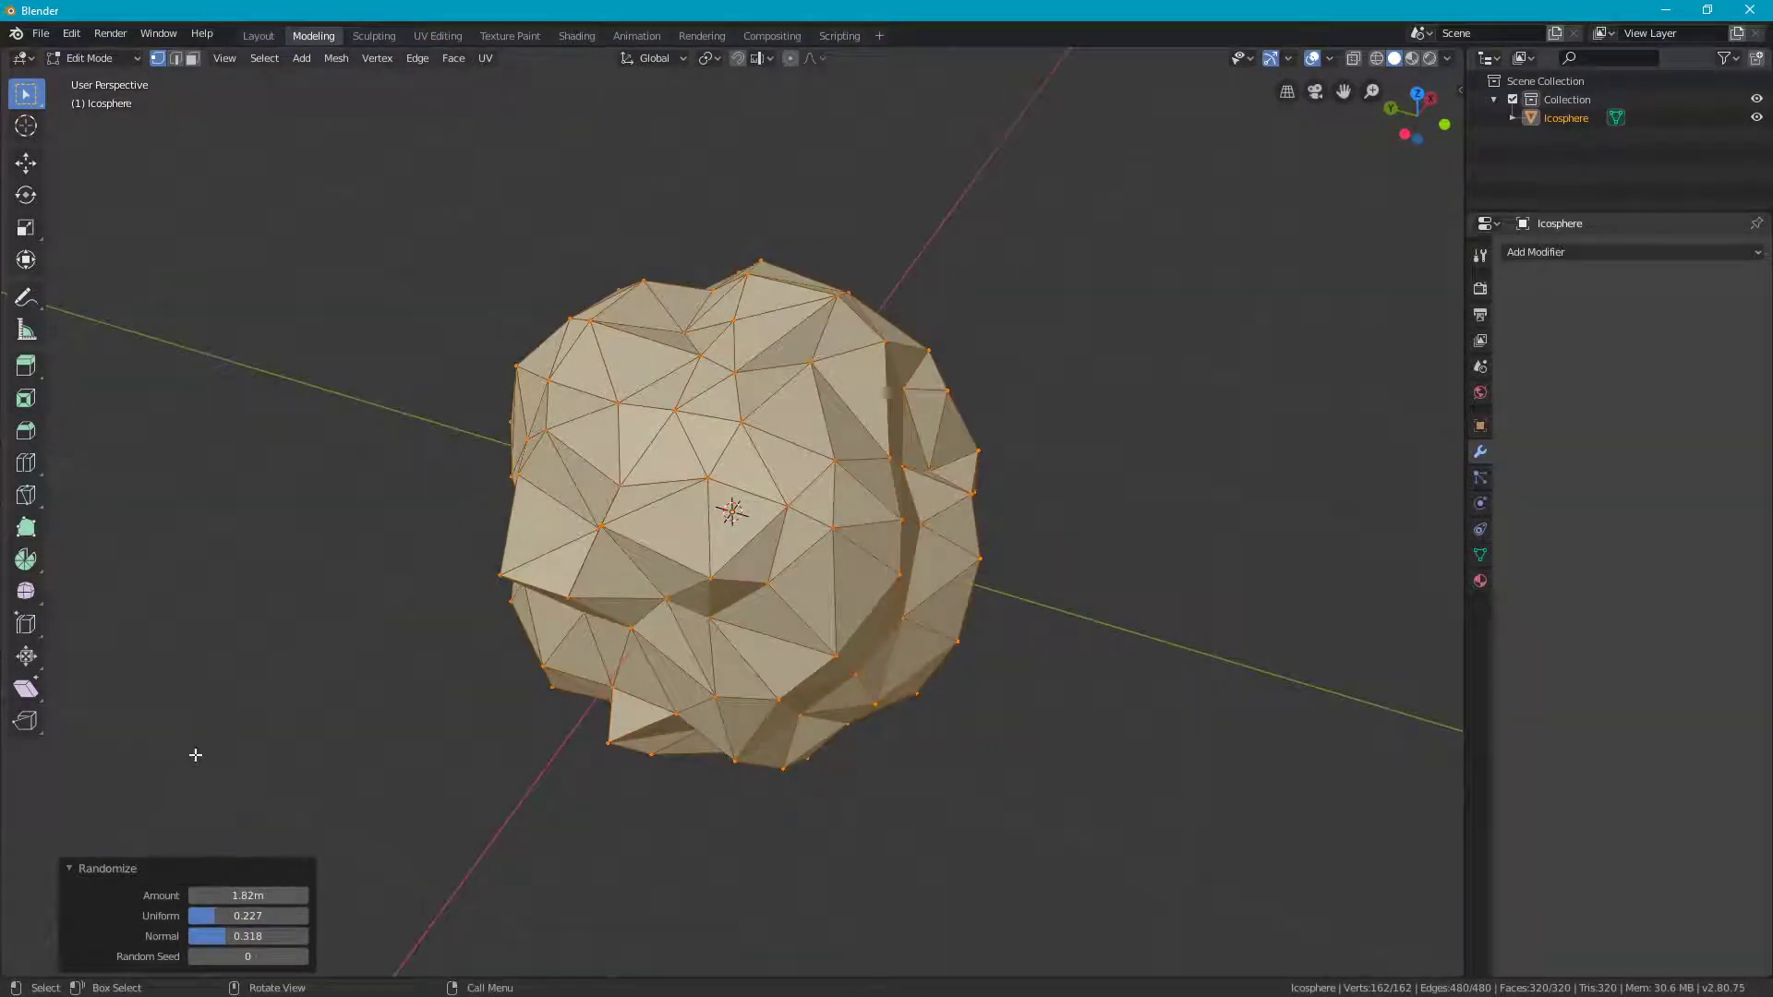
pyautogui.moveTo(575, 693); pyautogui.dragTo(348, 882, button='middle')
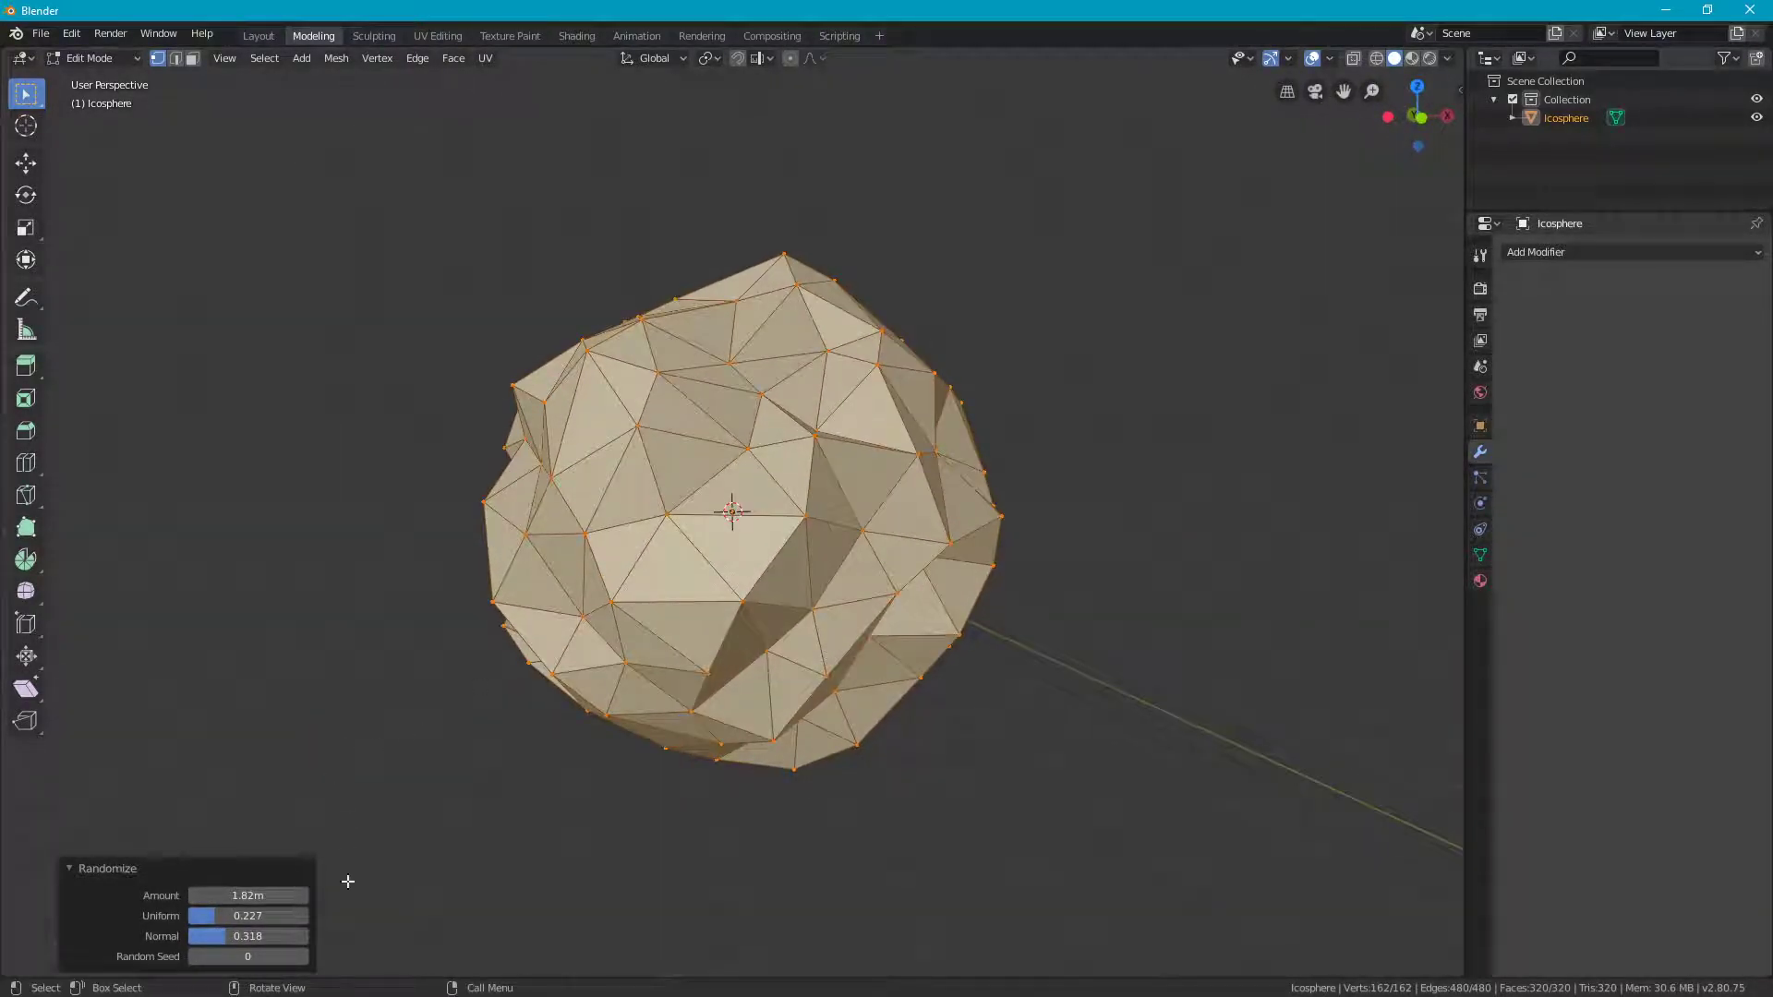
pyautogui.click(226, 957)
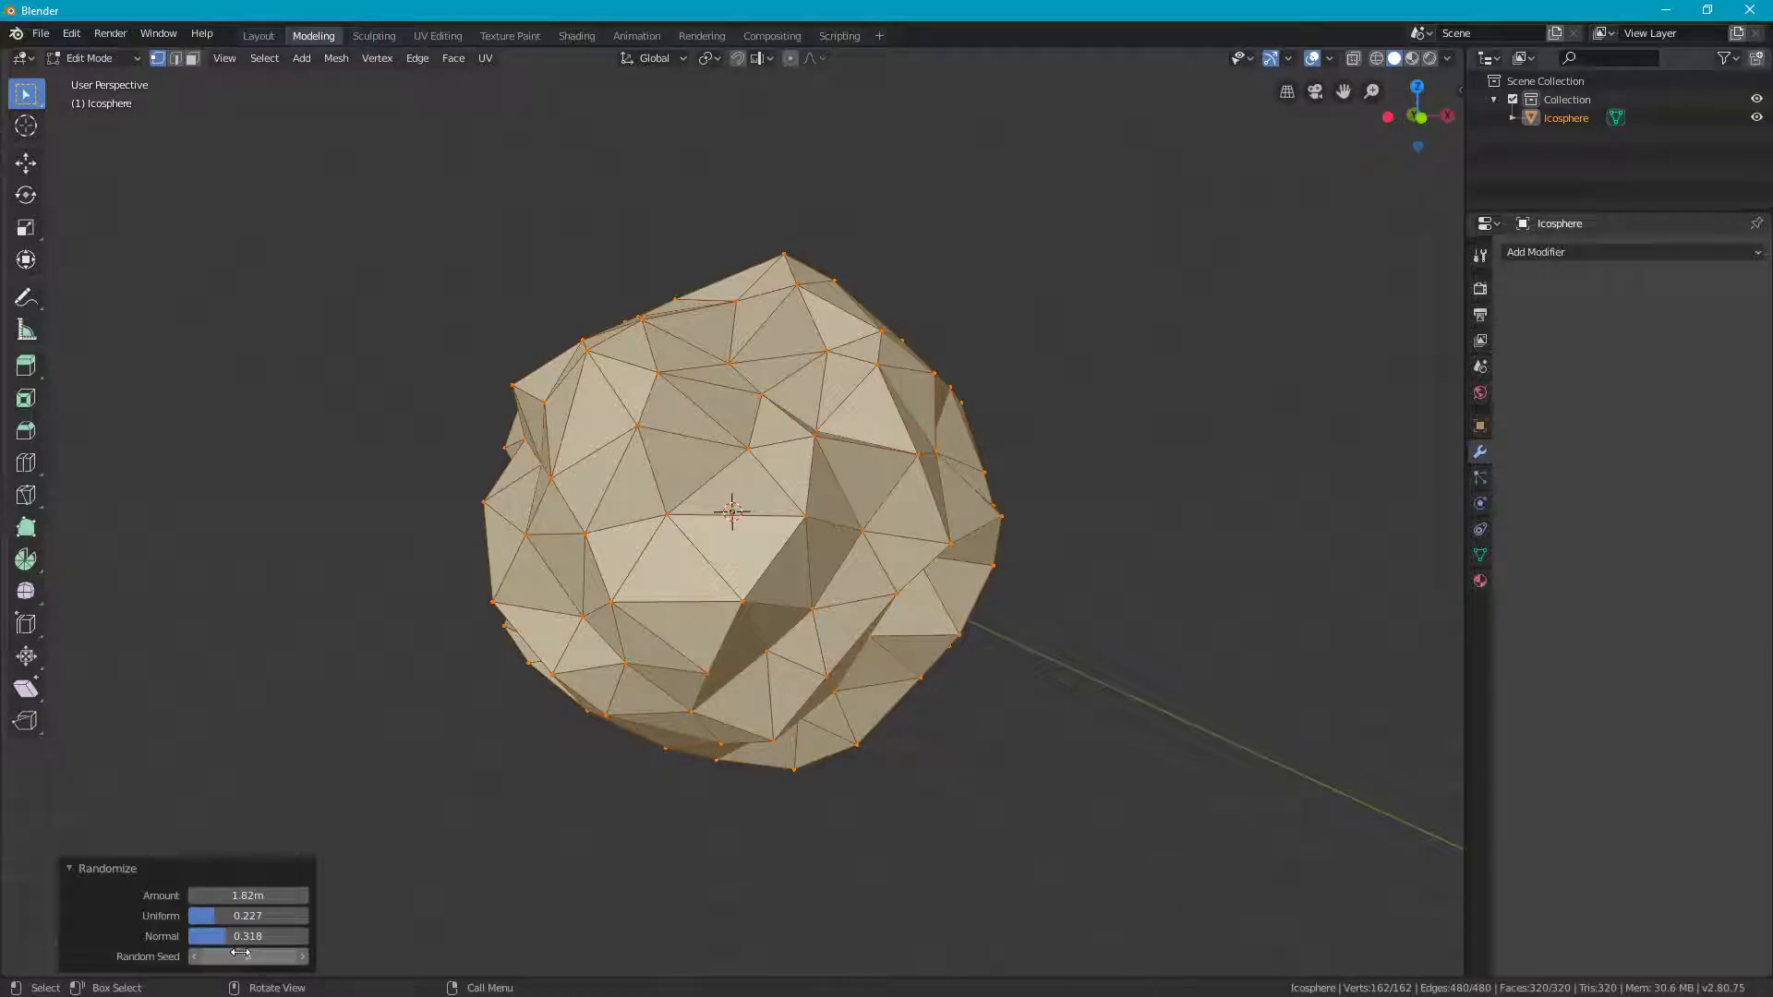
pyautogui.write('14')
pyautogui.press('Return')
pyautogui.moveTo(247, 956); pyautogui.dragTo(181, 957)
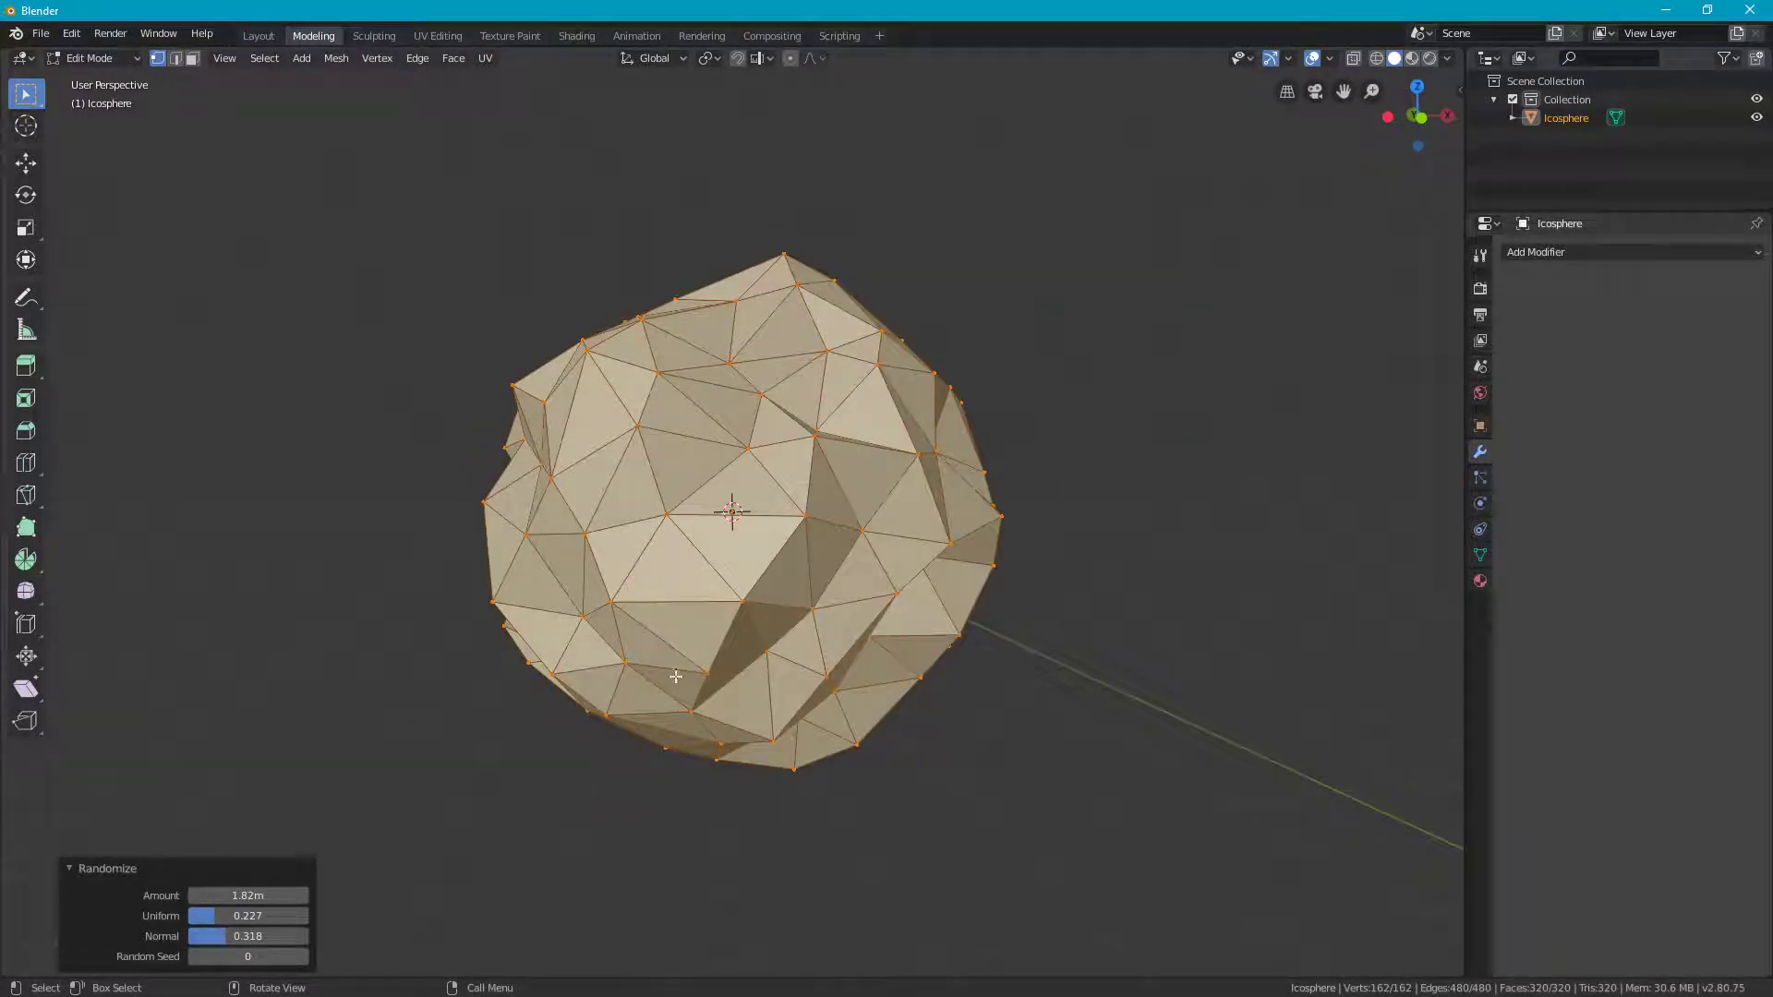
pyautogui.moveTo(785, 561); pyautogui.dragTo(468, 809, button='middle')
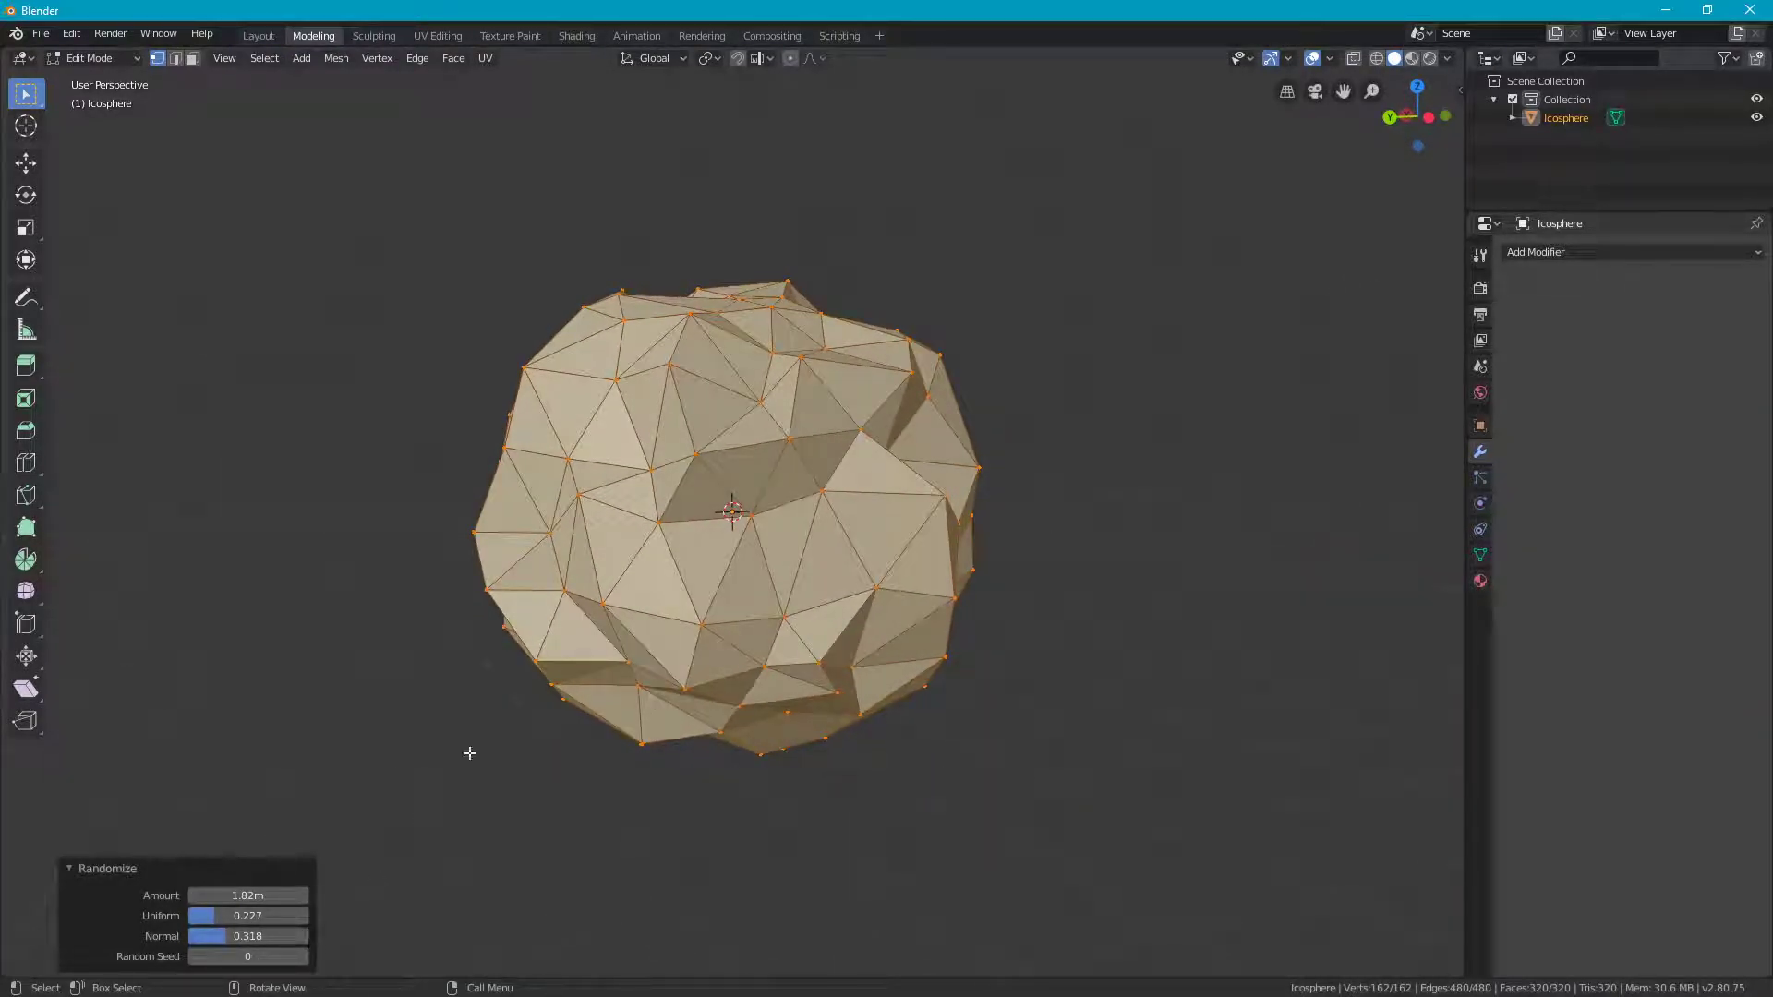
pyautogui.moveTo(957, 554); pyautogui.dragTo(1098, 550, button='middle')
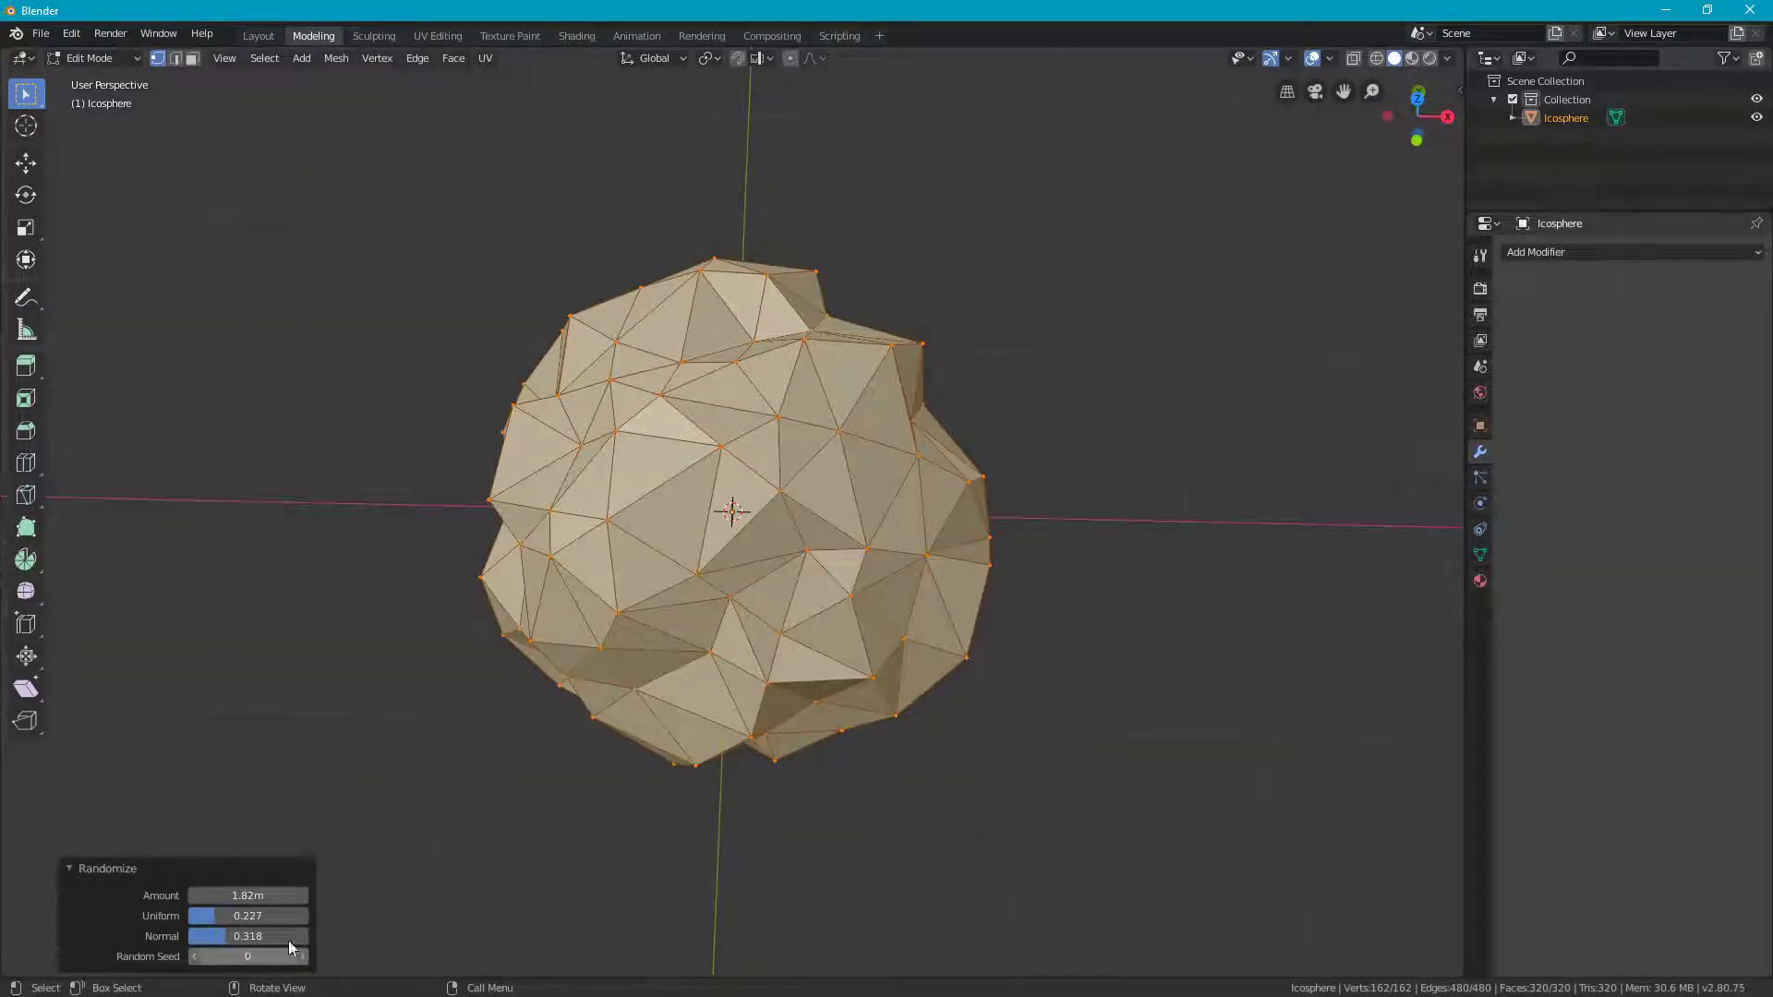
pyautogui.moveTo(289, 947); pyautogui.dragTo(854, 582, button='middle')
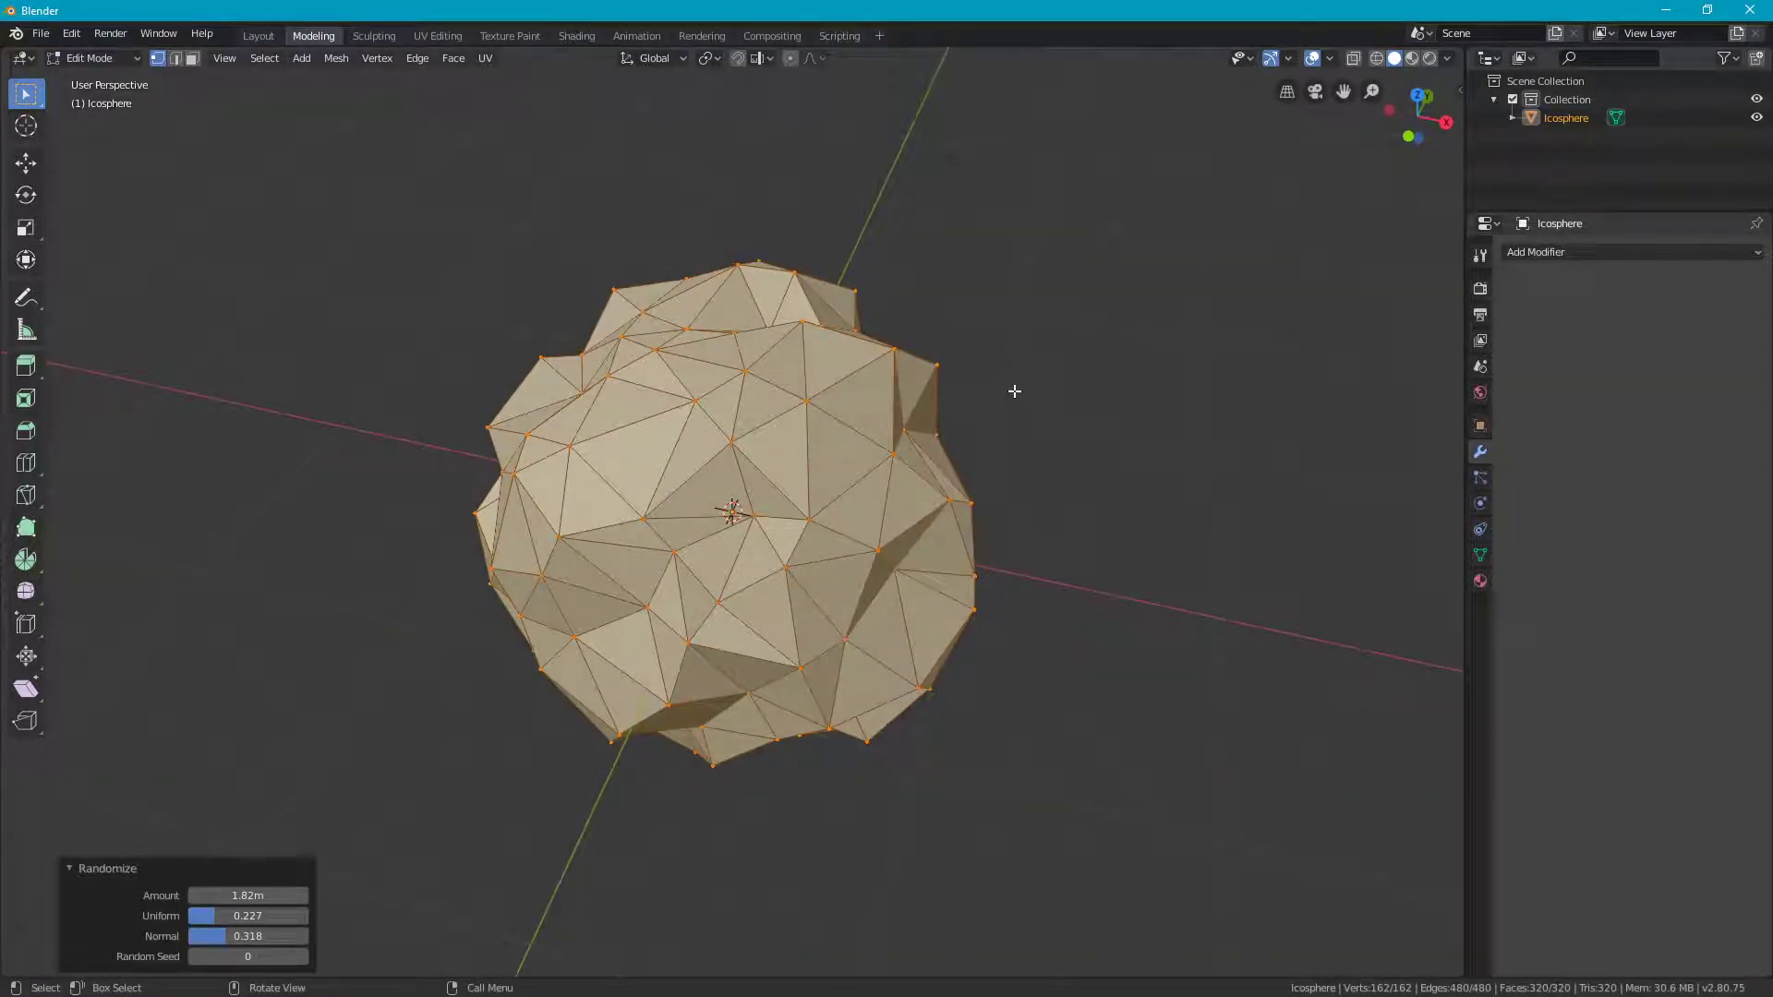
pyautogui.moveTo(1015, 392); pyautogui.dragTo(947, 435, button='middle')
pyautogui.scroll(2, 1010, 511)
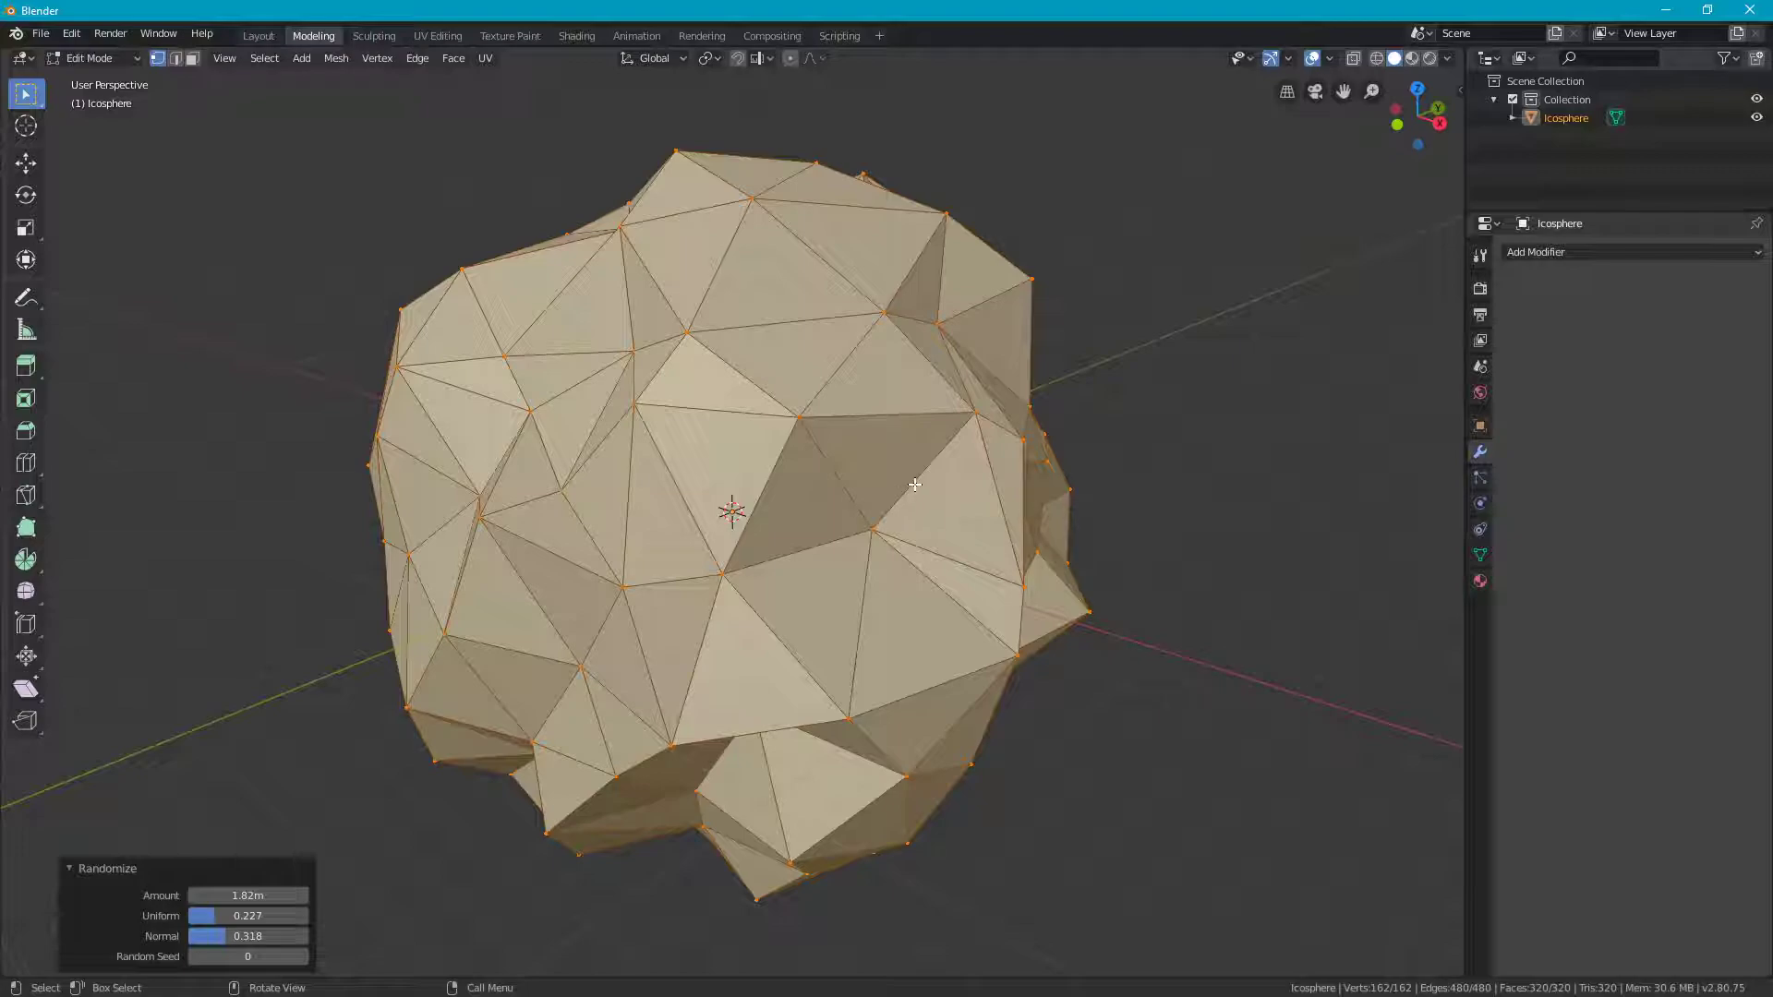
pyautogui.moveTo(914, 484); pyautogui.dragTo(849, 526, button='middle')
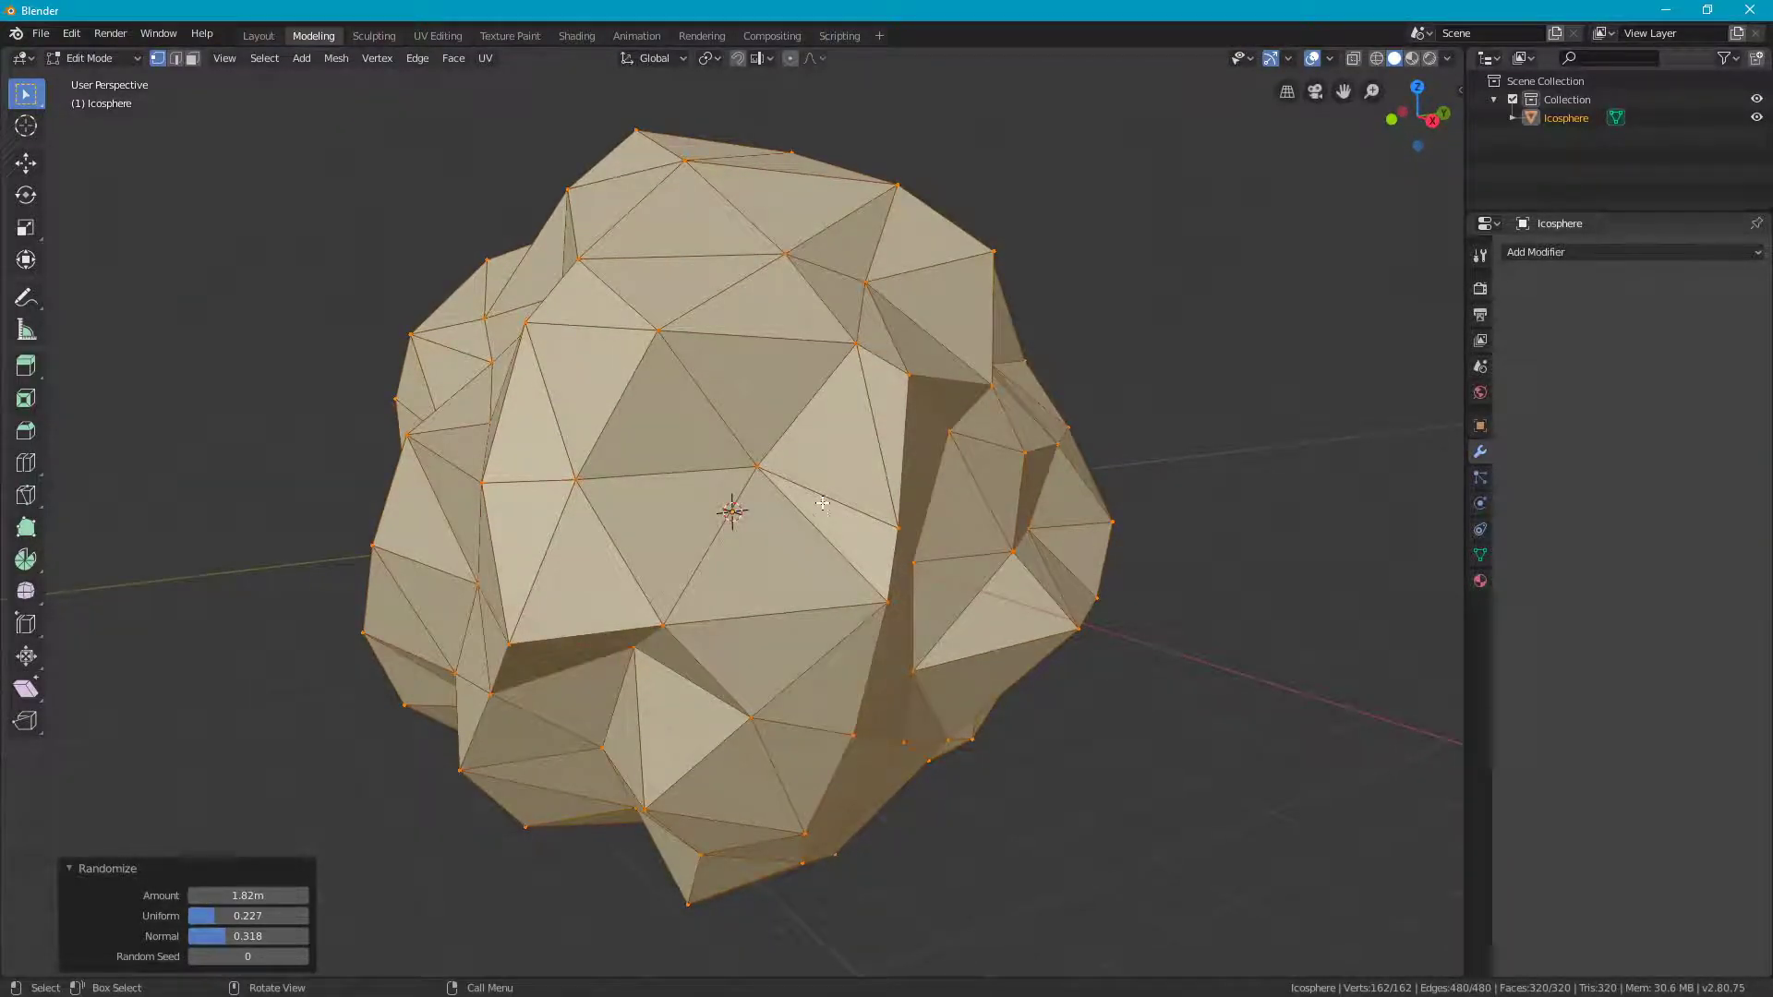
pyautogui.moveTo(822, 504); pyautogui.dragTo(791, 518, button='middle')
pyautogui.moveTo(744, 578); pyautogui.dragTo(804, 457, button='middle')
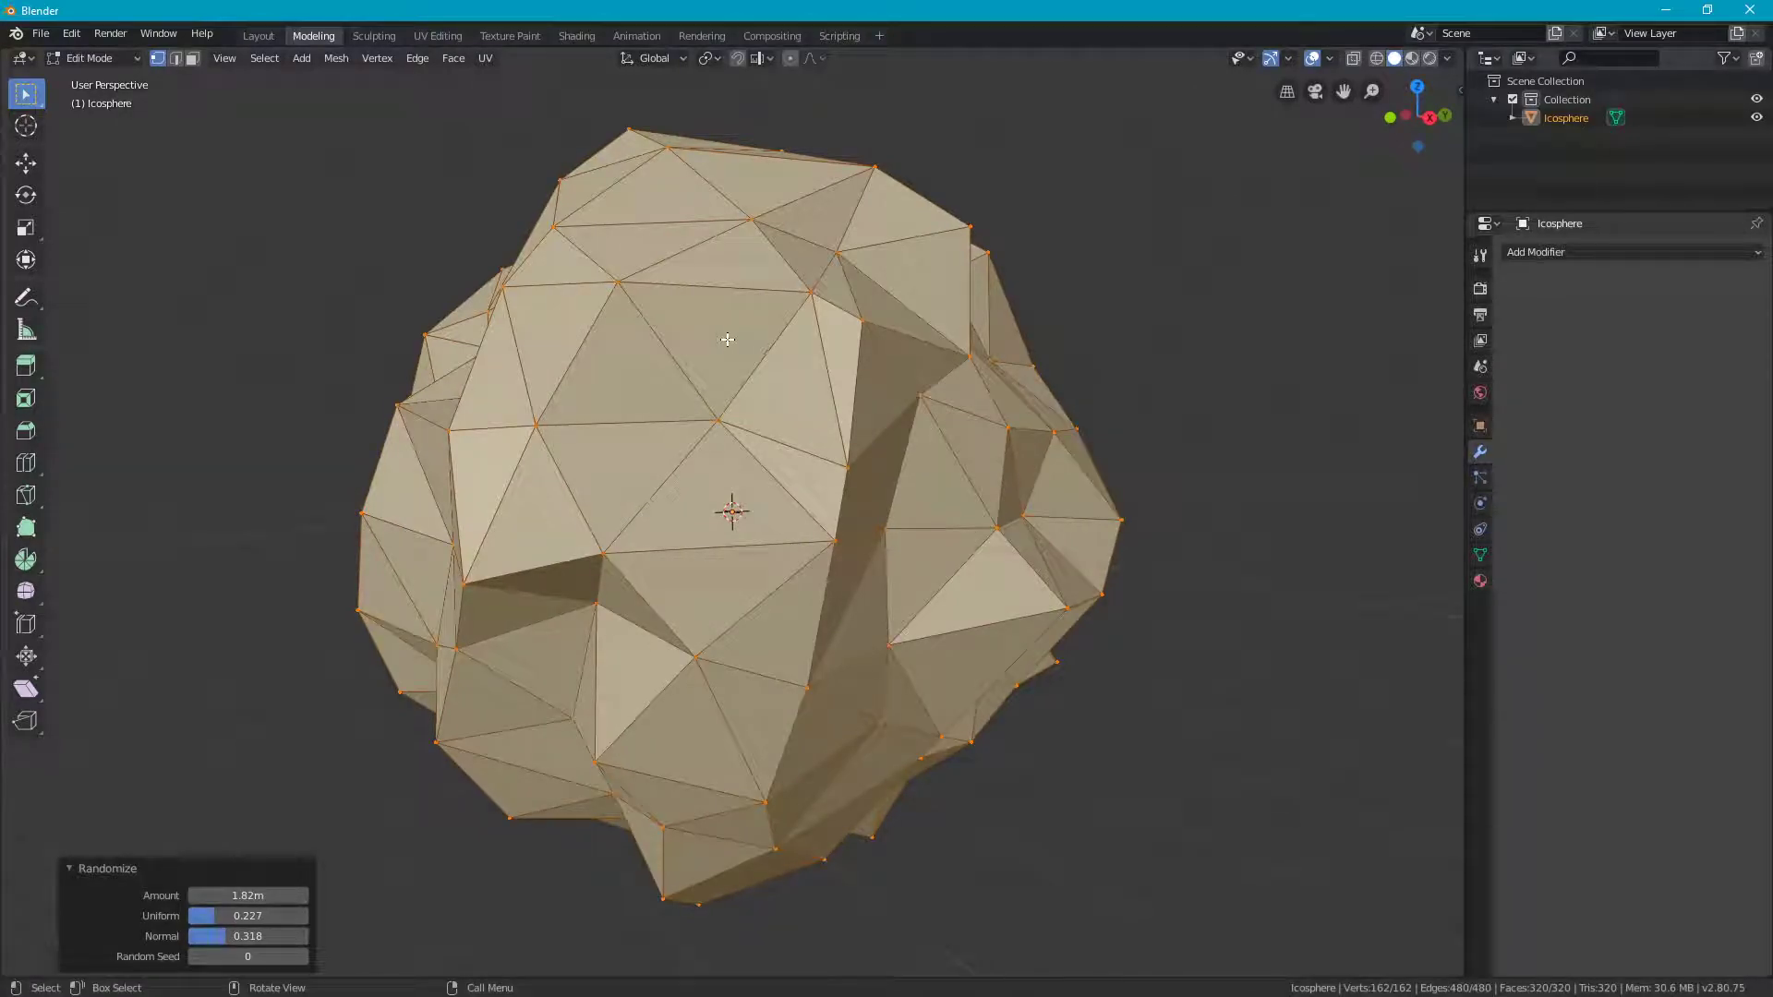
# Step: In face select mode, select a patch of six adjacent faces near the top of the mesh
pyautogui.click(193, 61)
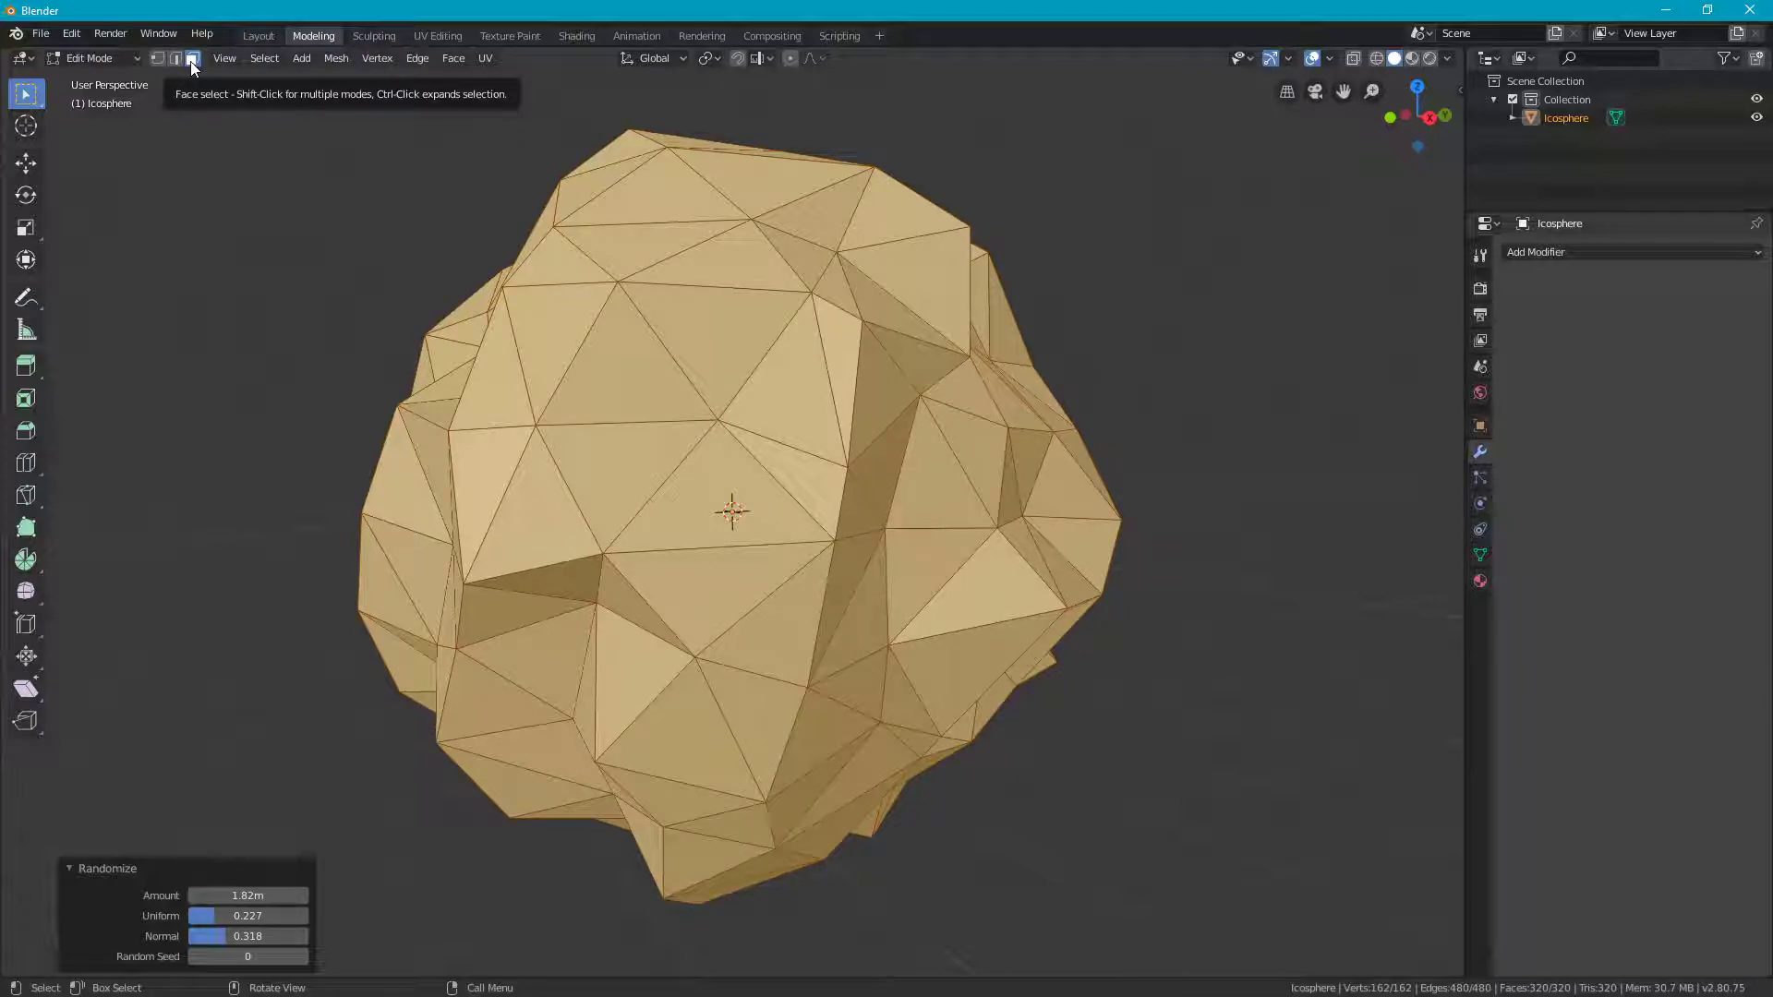
pyautogui.hotkey('alt', 'a')
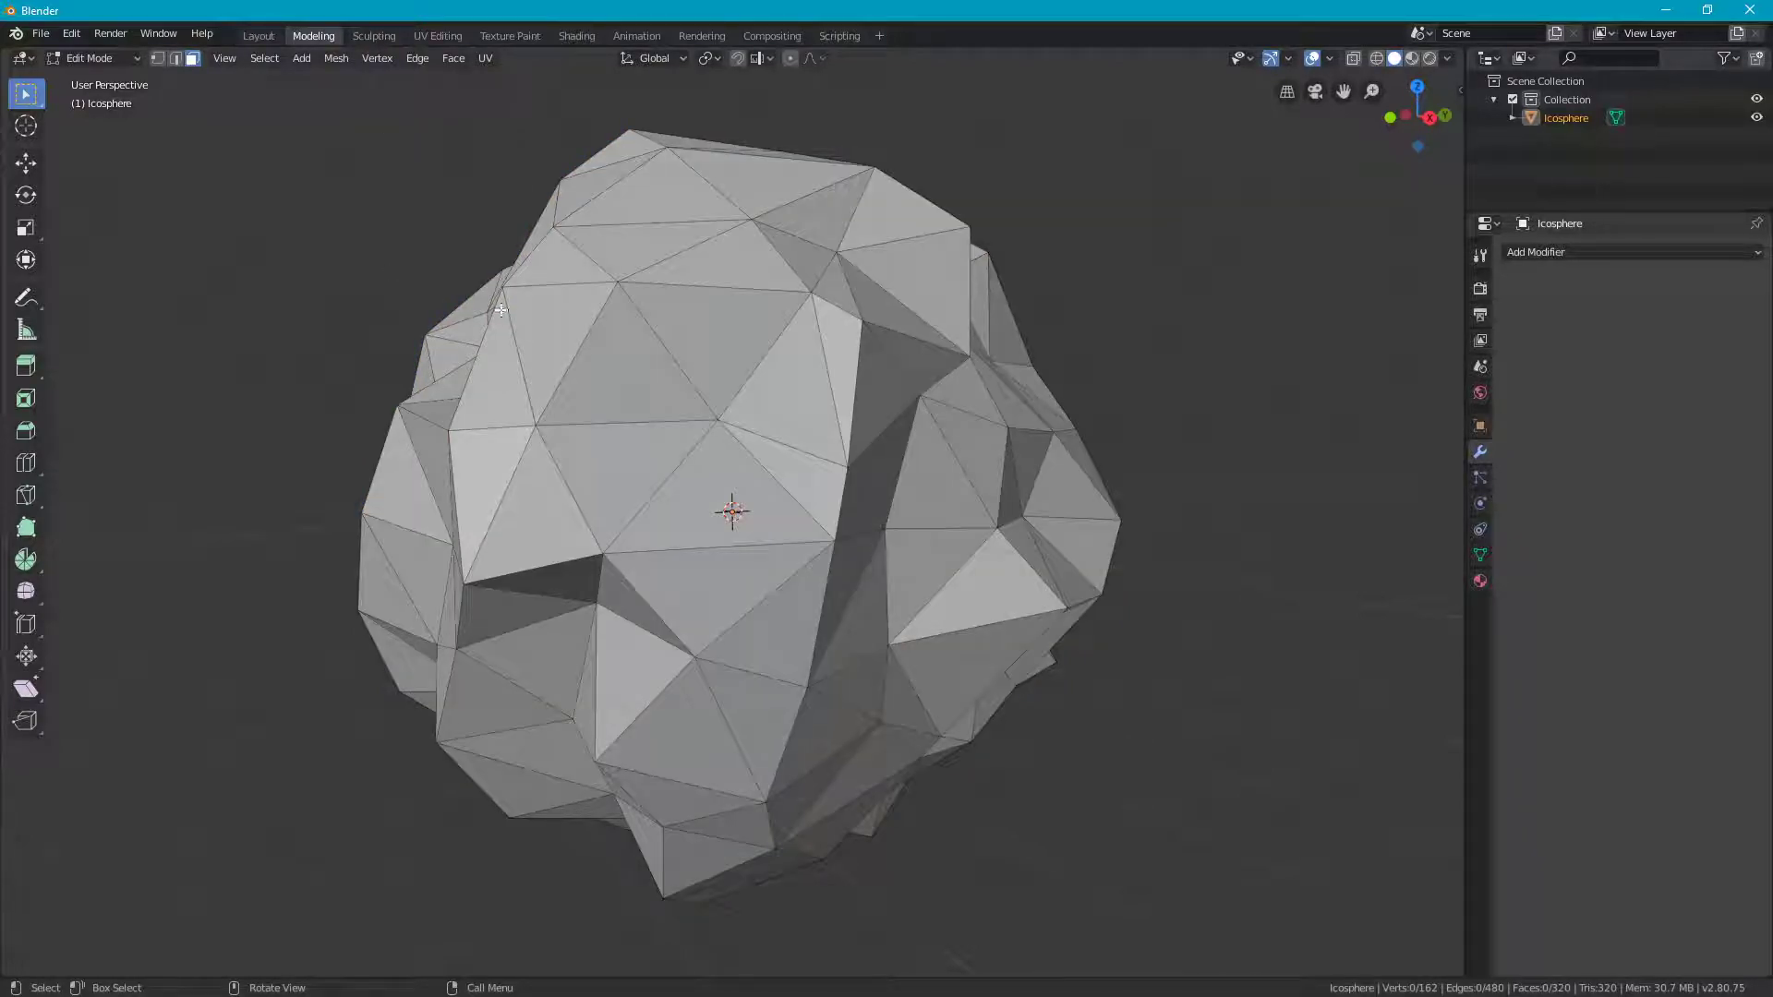
pyautogui.moveTo(499, 310); pyautogui.dragTo(751, 380, button='middle')
pyautogui.click(800, 346)
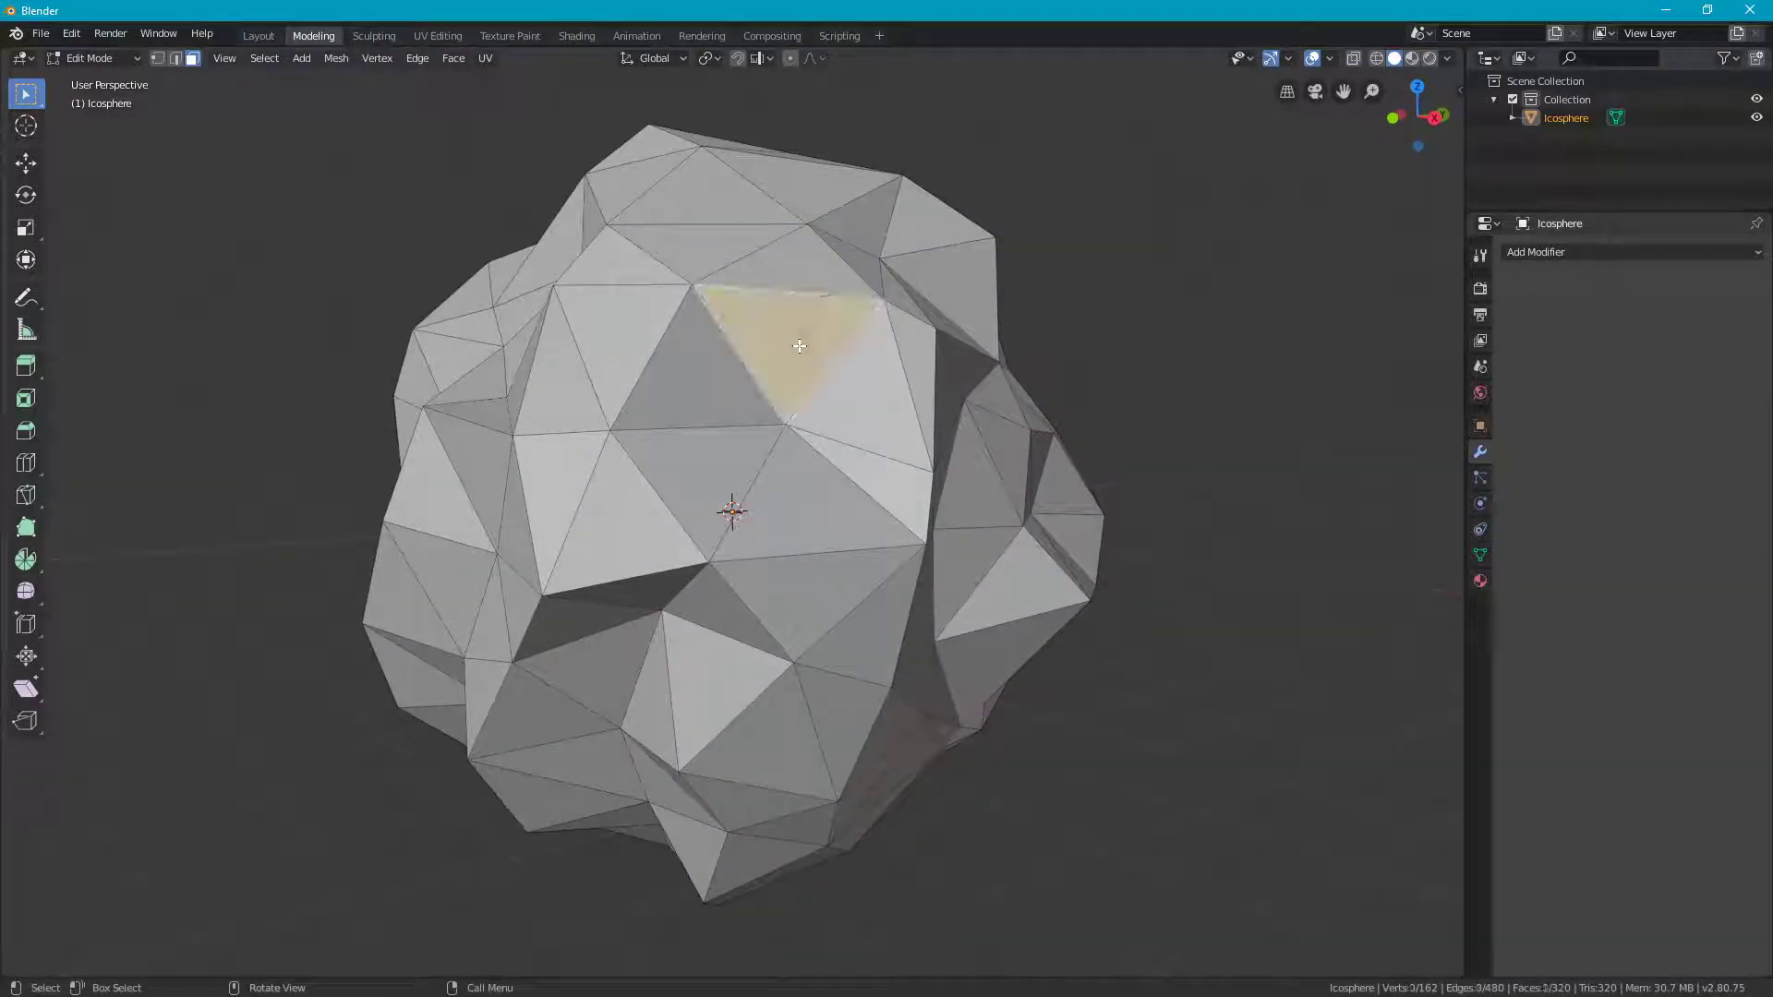
pyautogui.keyDown('shift'); pyautogui.click(900, 384); pyautogui.keyUp('shift')
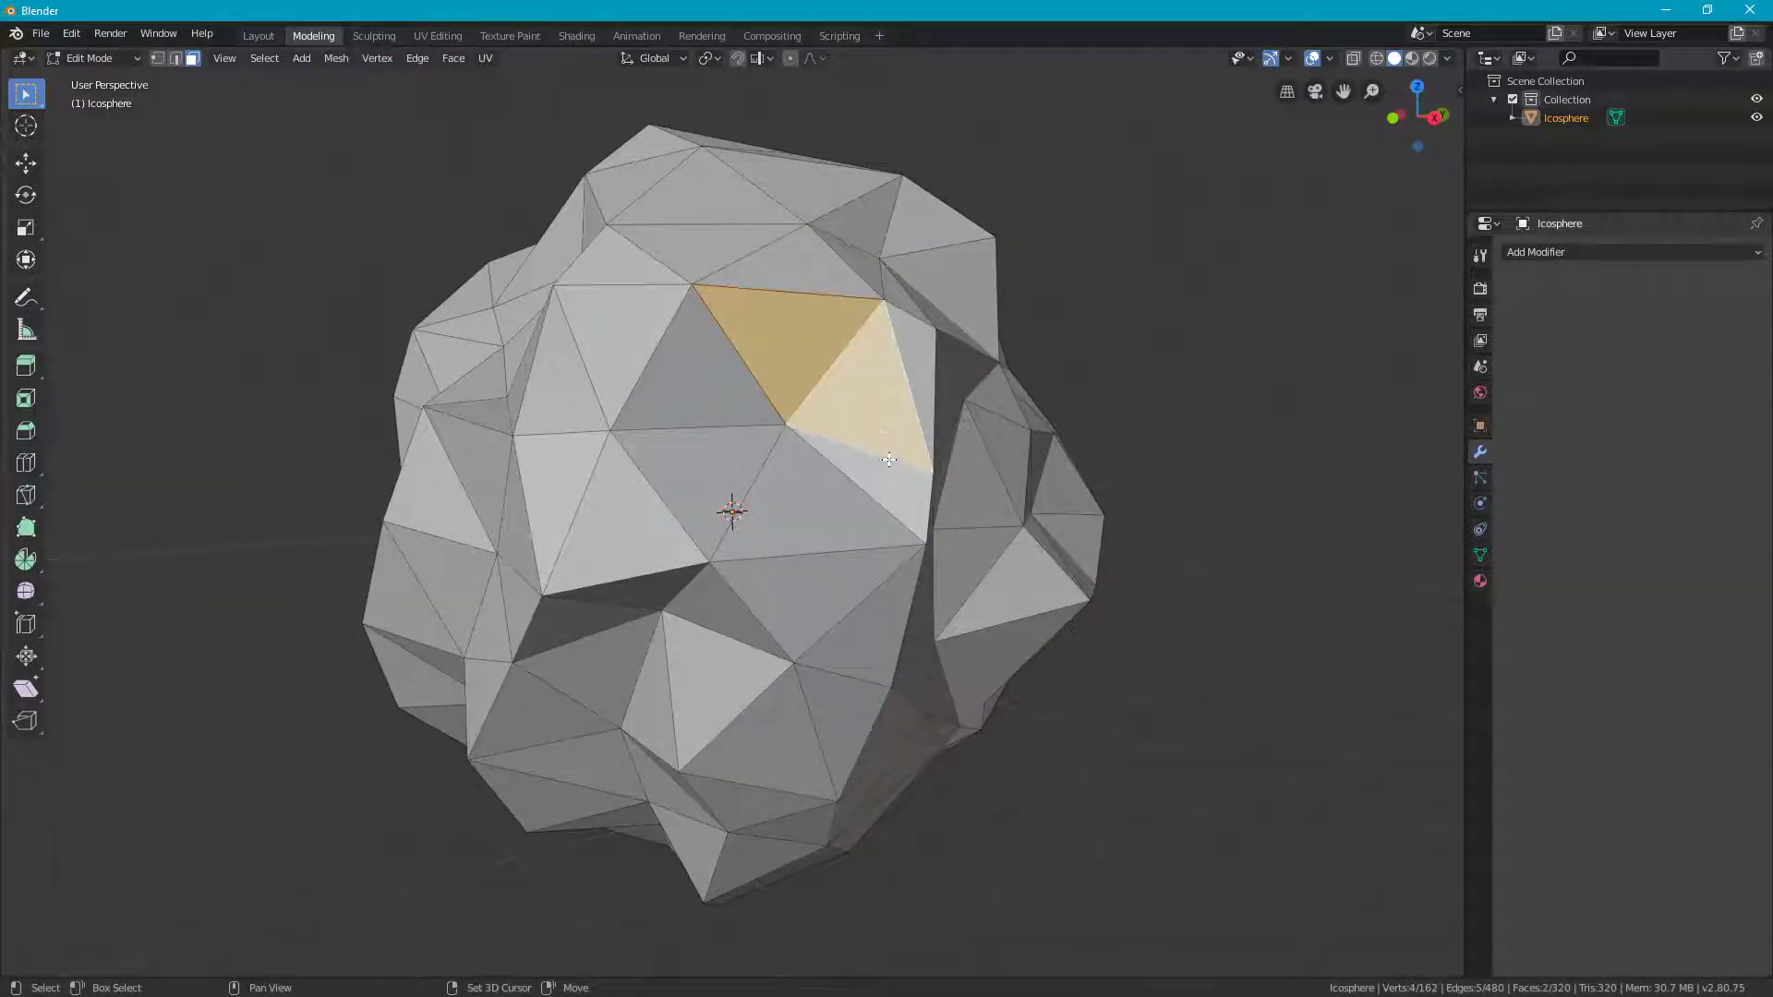
pyautogui.keyDown('shift'); pyautogui.click(887, 484); pyautogui.keyUp('shift')
pyautogui.keyDown('shift'); pyautogui.click(810, 497); pyautogui.keyUp('shift')
pyautogui.keyDown('shift'); pyautogui.click(694, 465); pyautogui.keyUp('shift')
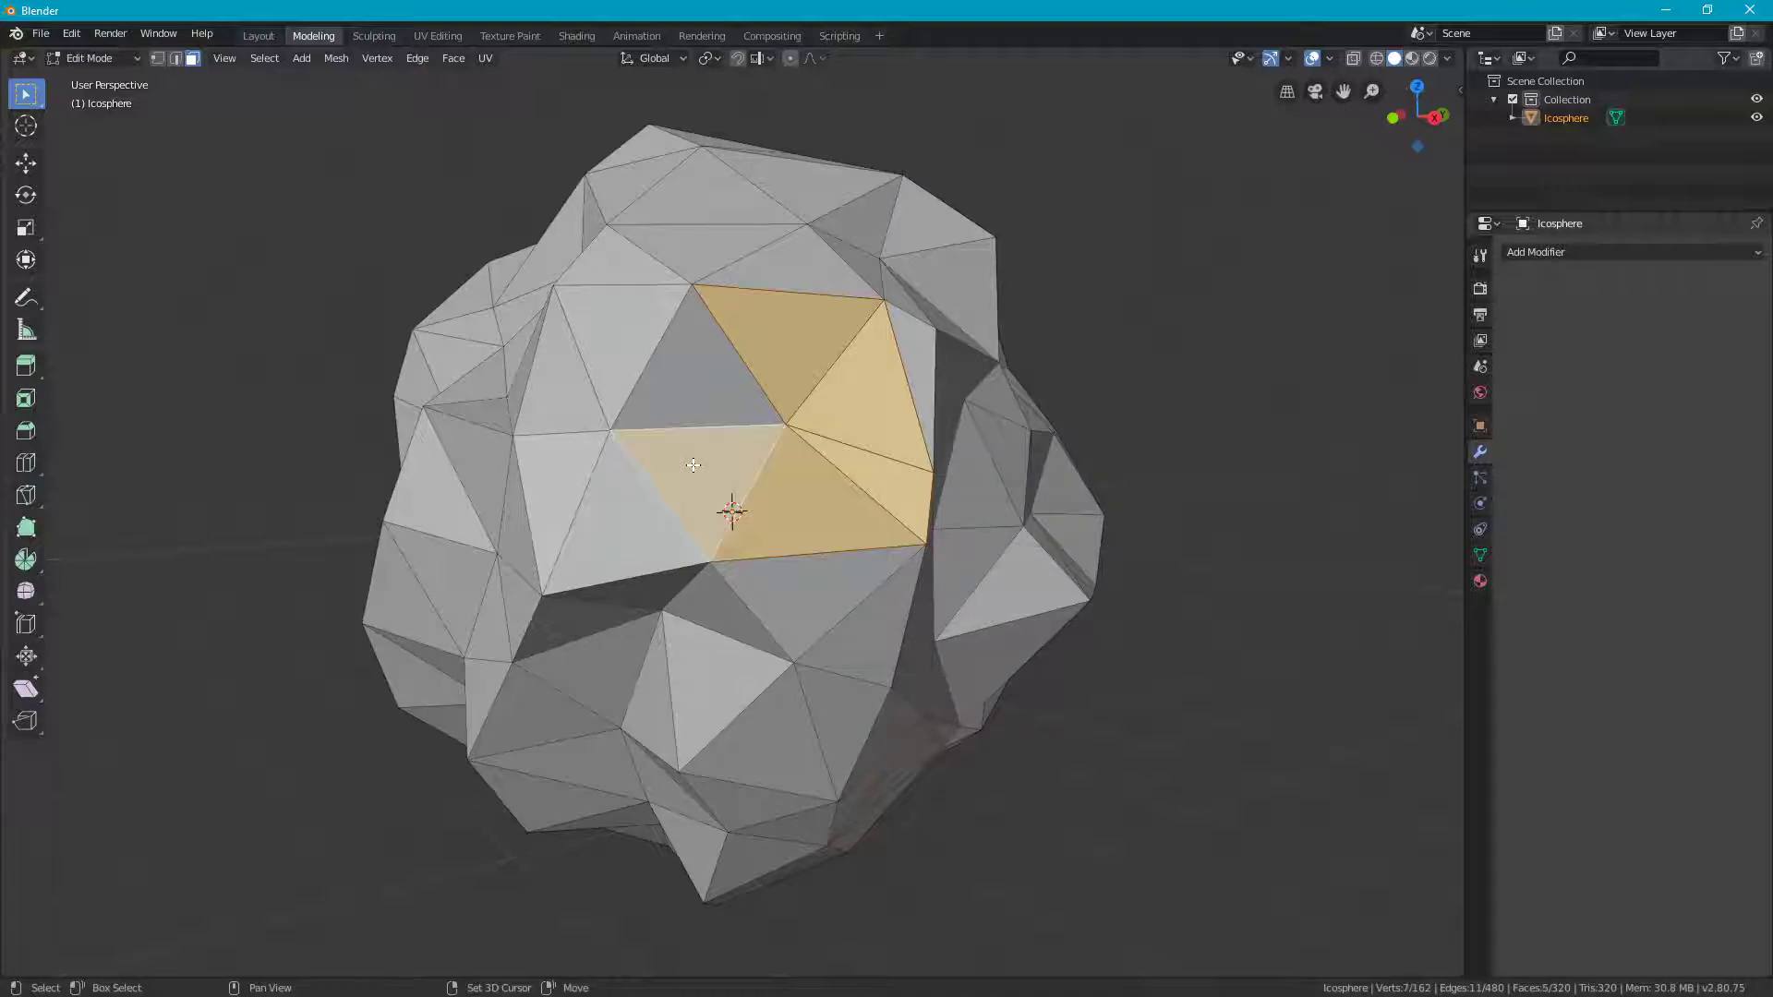
pyautogui.keyDown('shift'); pyautogui.click(692, 398); pyautogui.keyUp('shift')
pyautogui.moveTo(693, 398); pyautogui.dragTo(836, 509, button='middle')
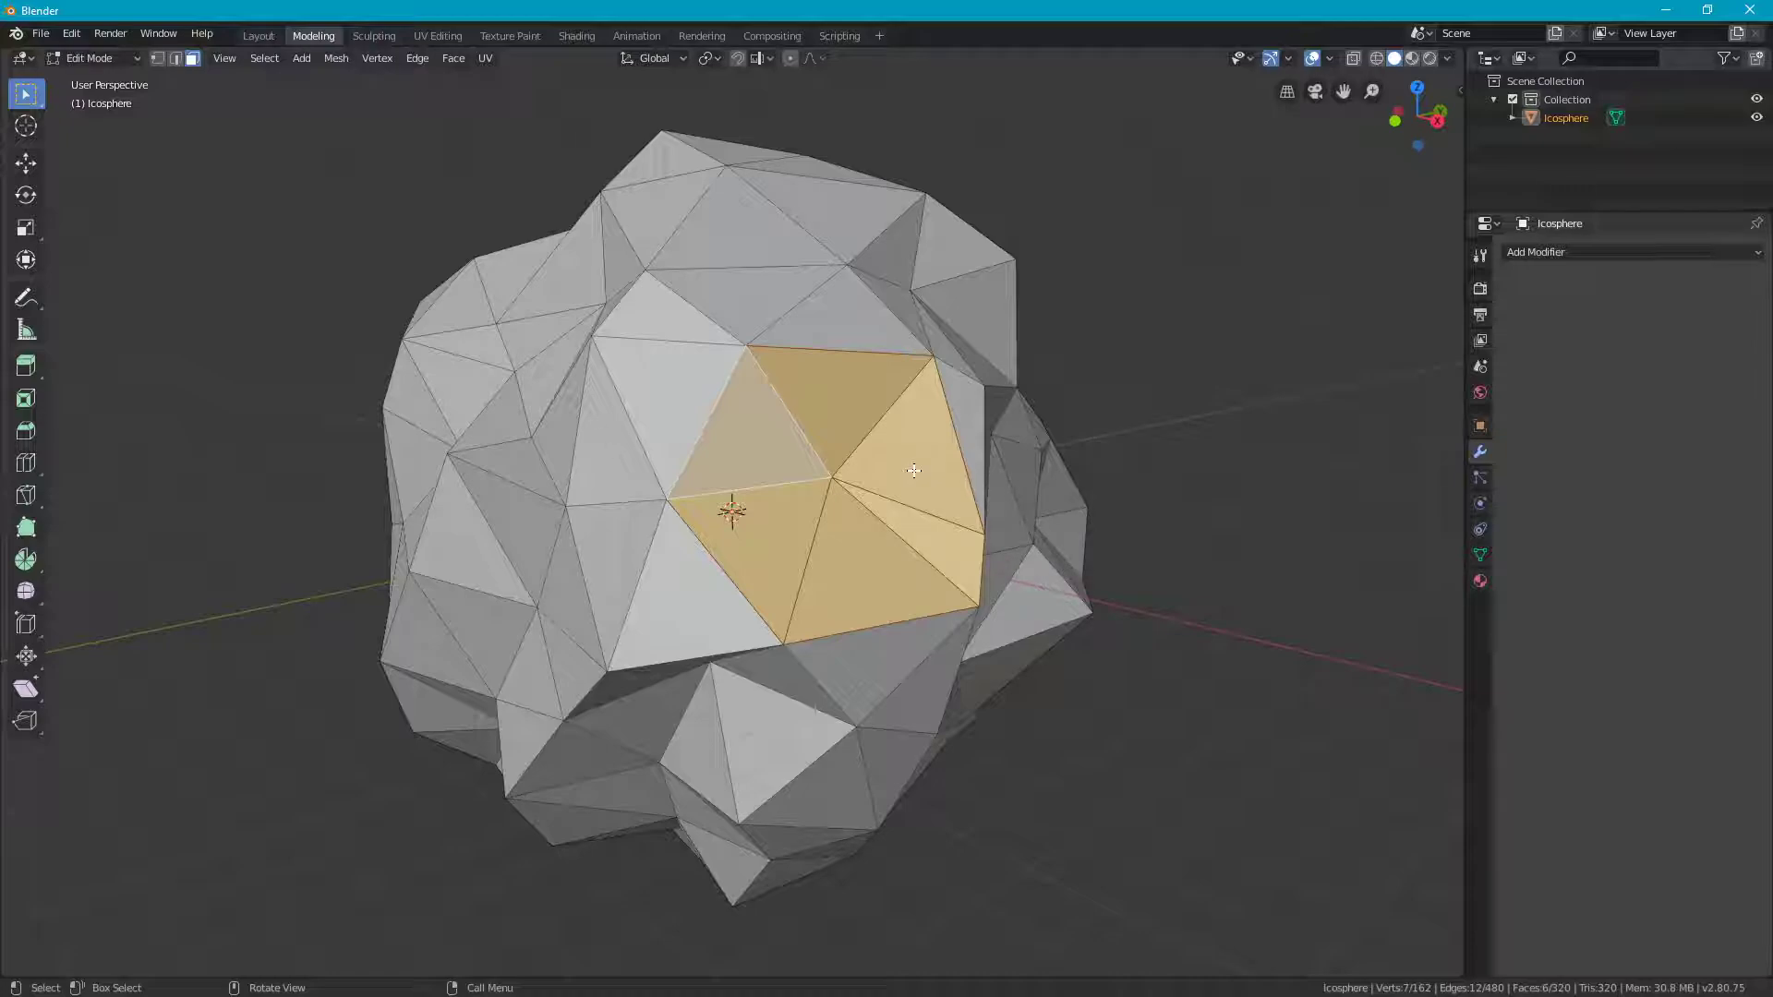
# Step: Inset the selected faces by 0.9505 m
pyautogui.press('i')
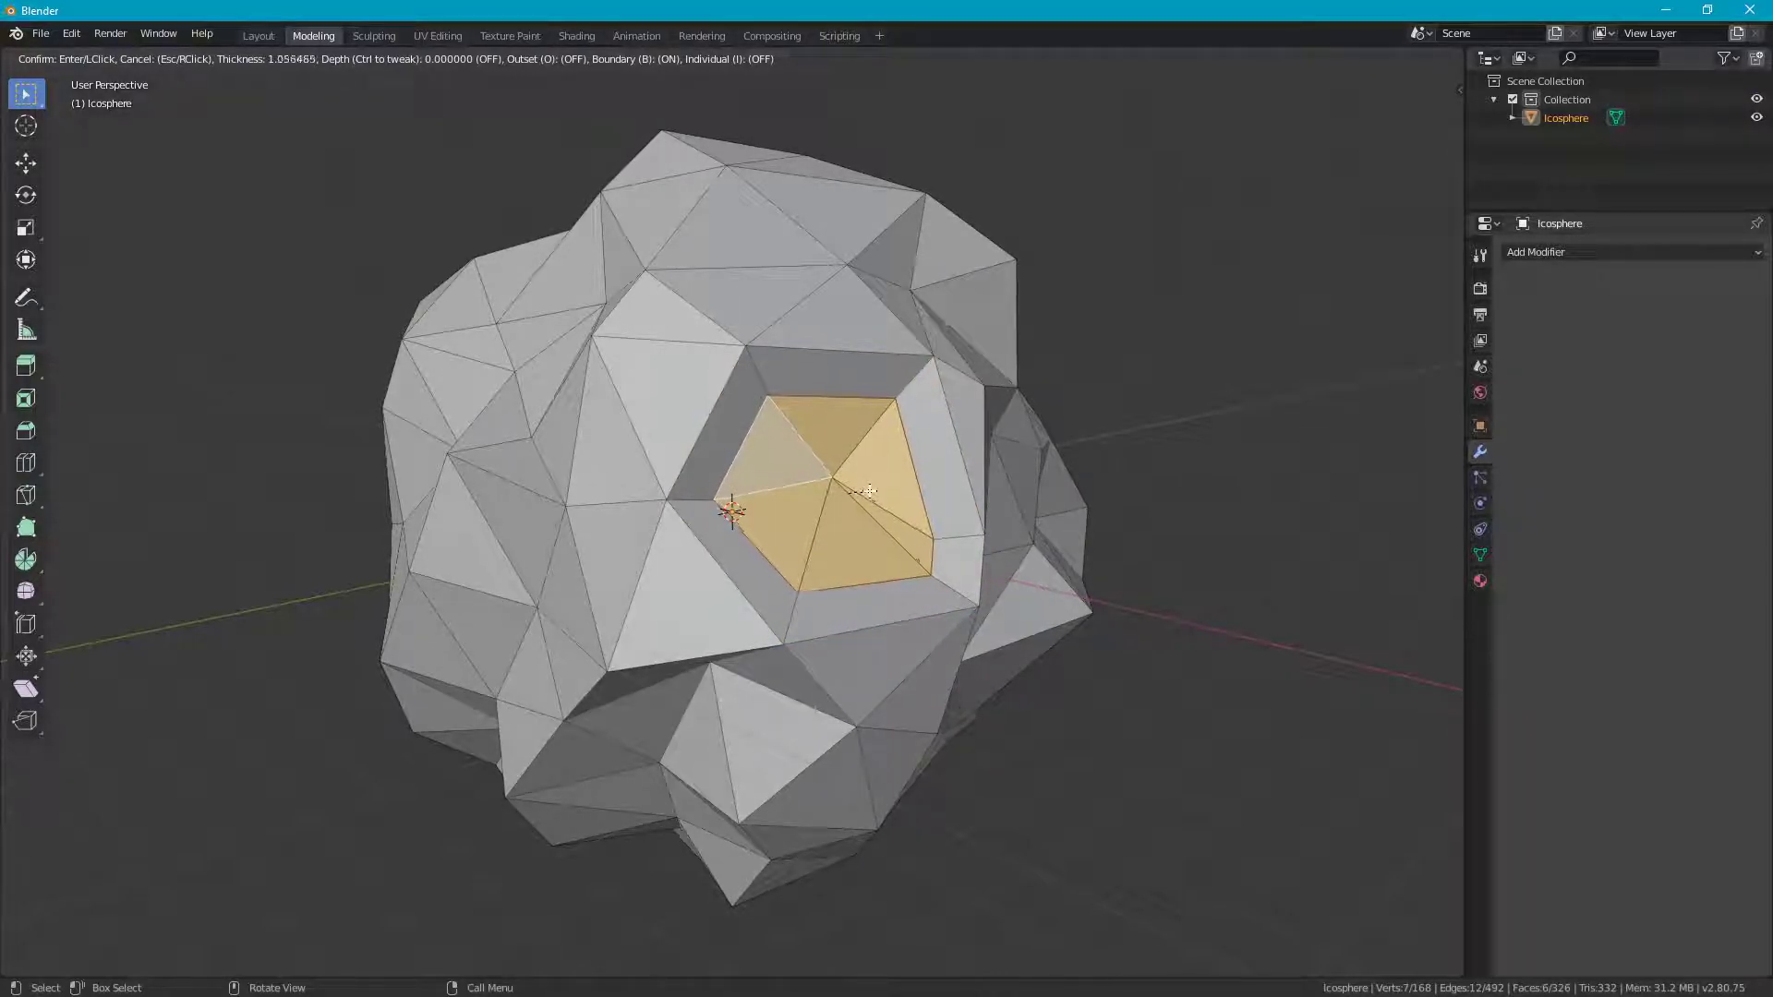
pyautogui.click(872, 493)
pyautogui.moveTo(916, 499); pyautogui.dragTo(1006, 462, button='middle')
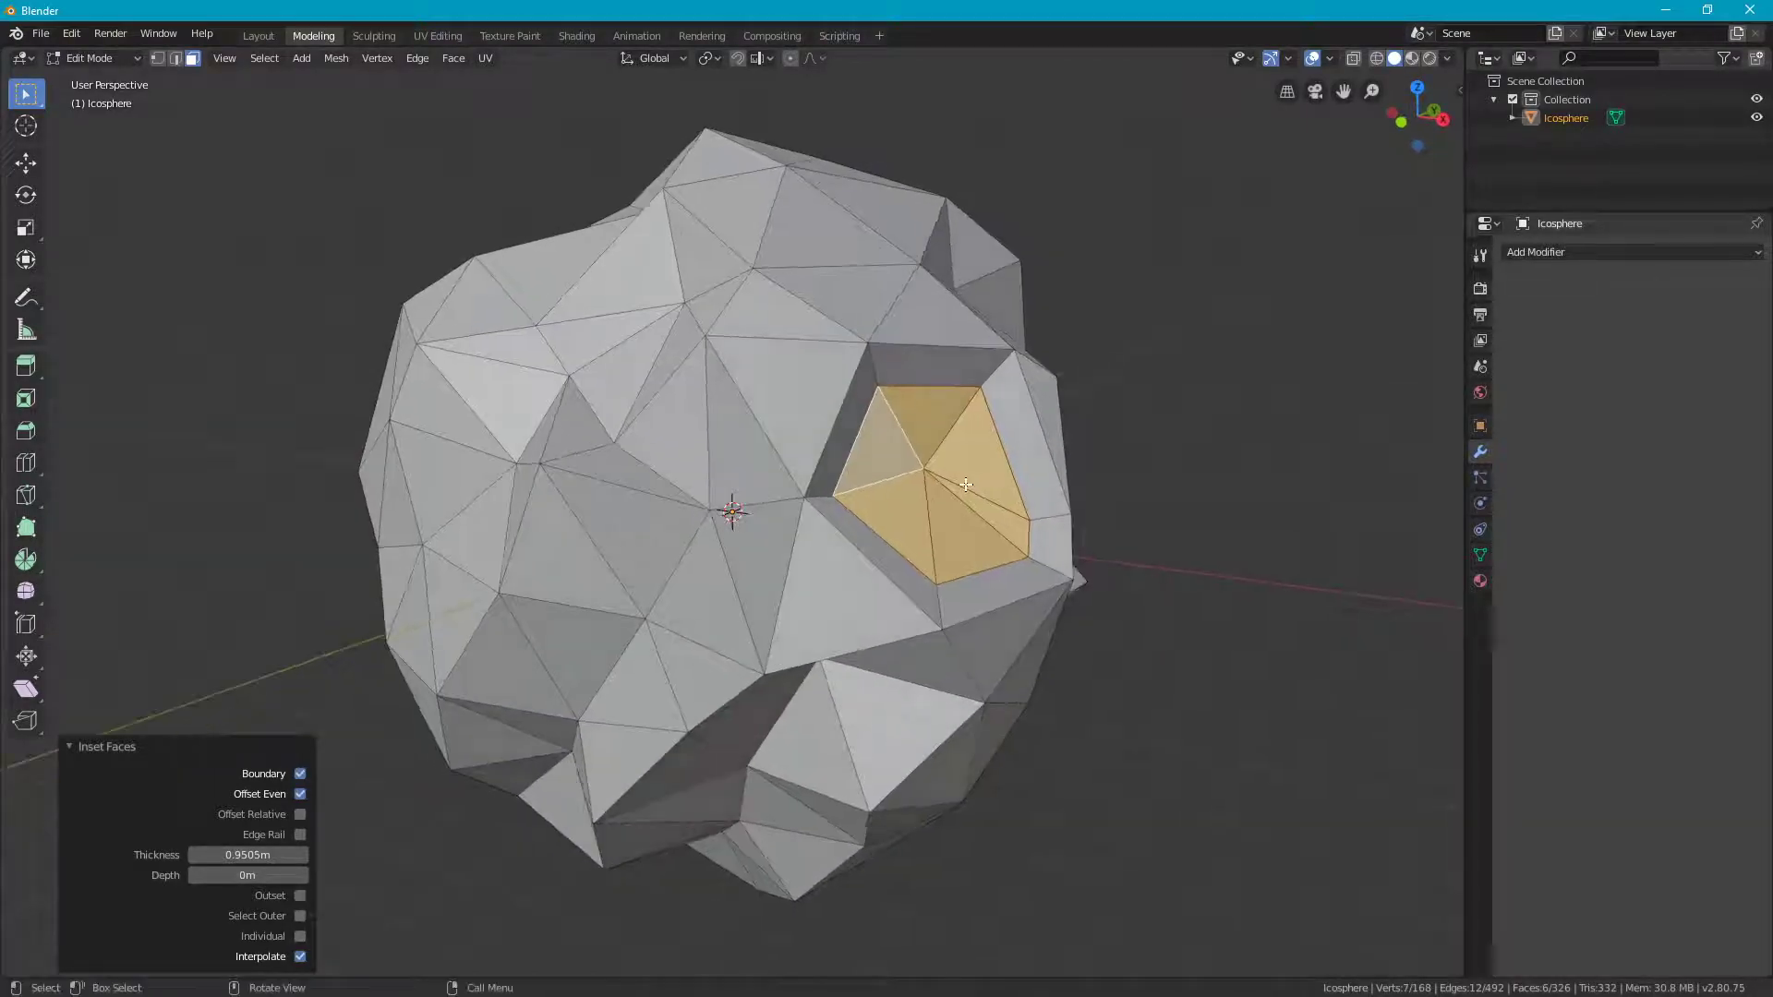
# Step: Using the Move tool in Normal orientation, sink the inset faces -0.948 m along Z
pyautogui.click(25, 165)
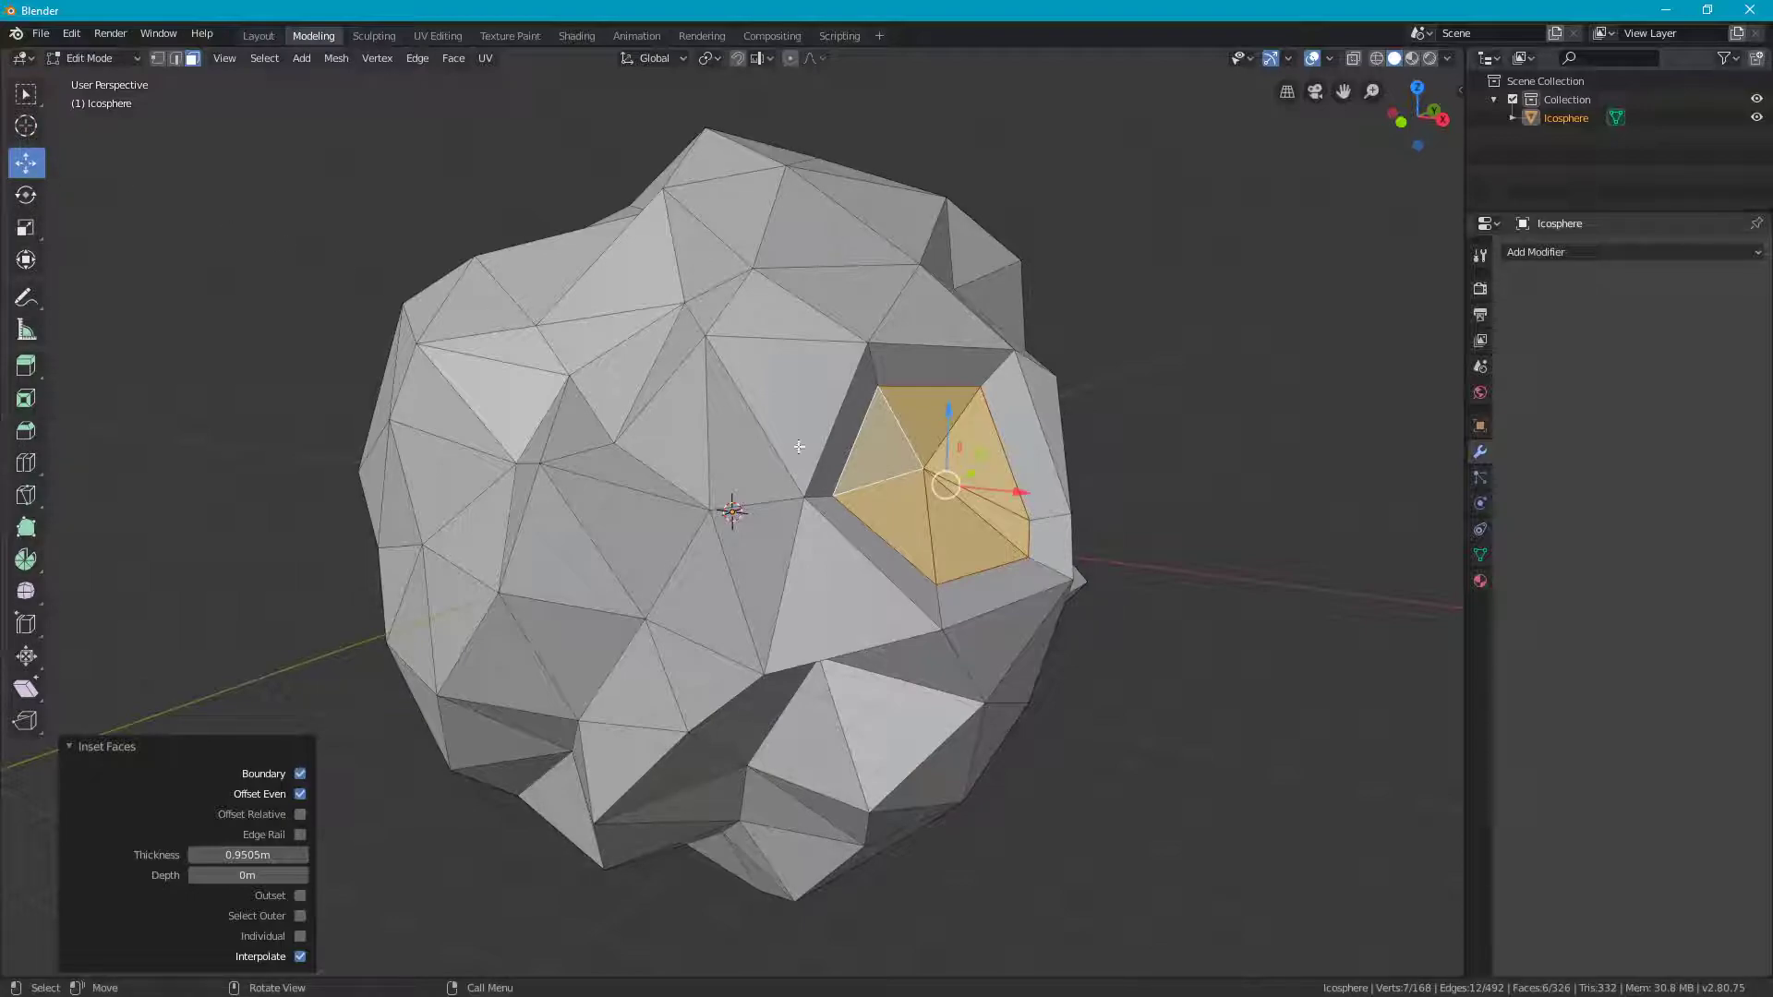
pyautogui.moveTo(1080, 468); pyautogui.dragTo(1055, 406, button='middle')
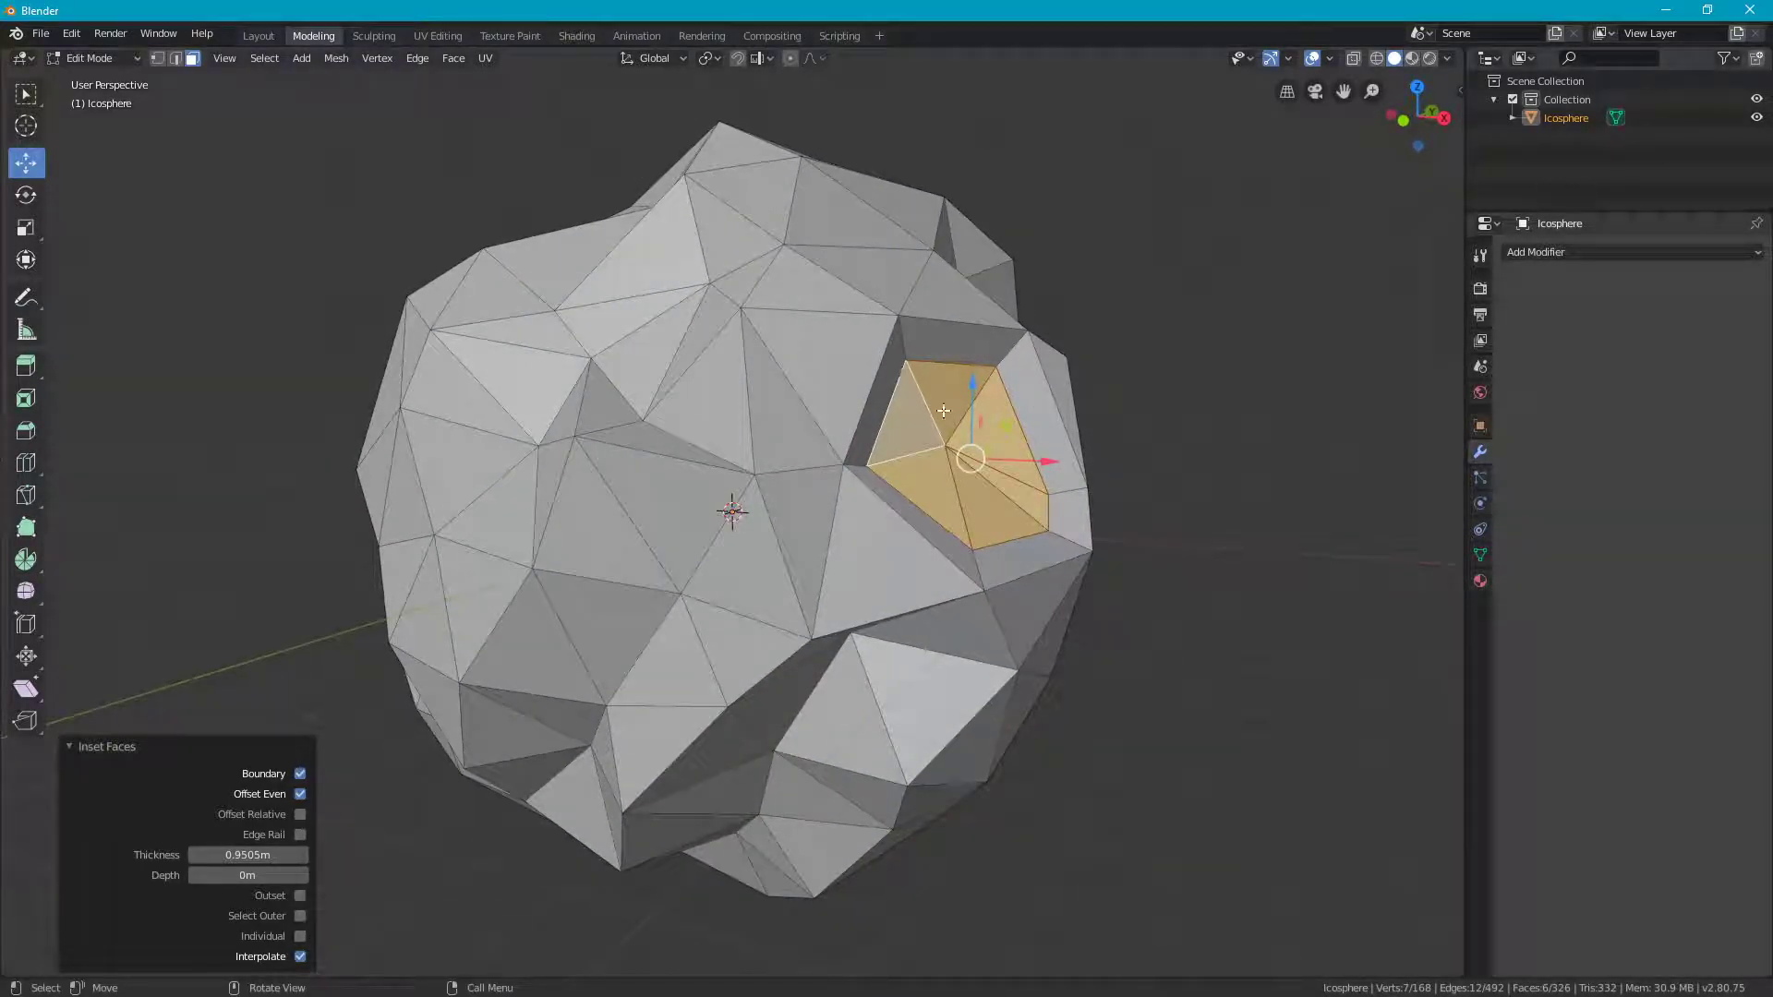
pyautogui.click(676, 58)
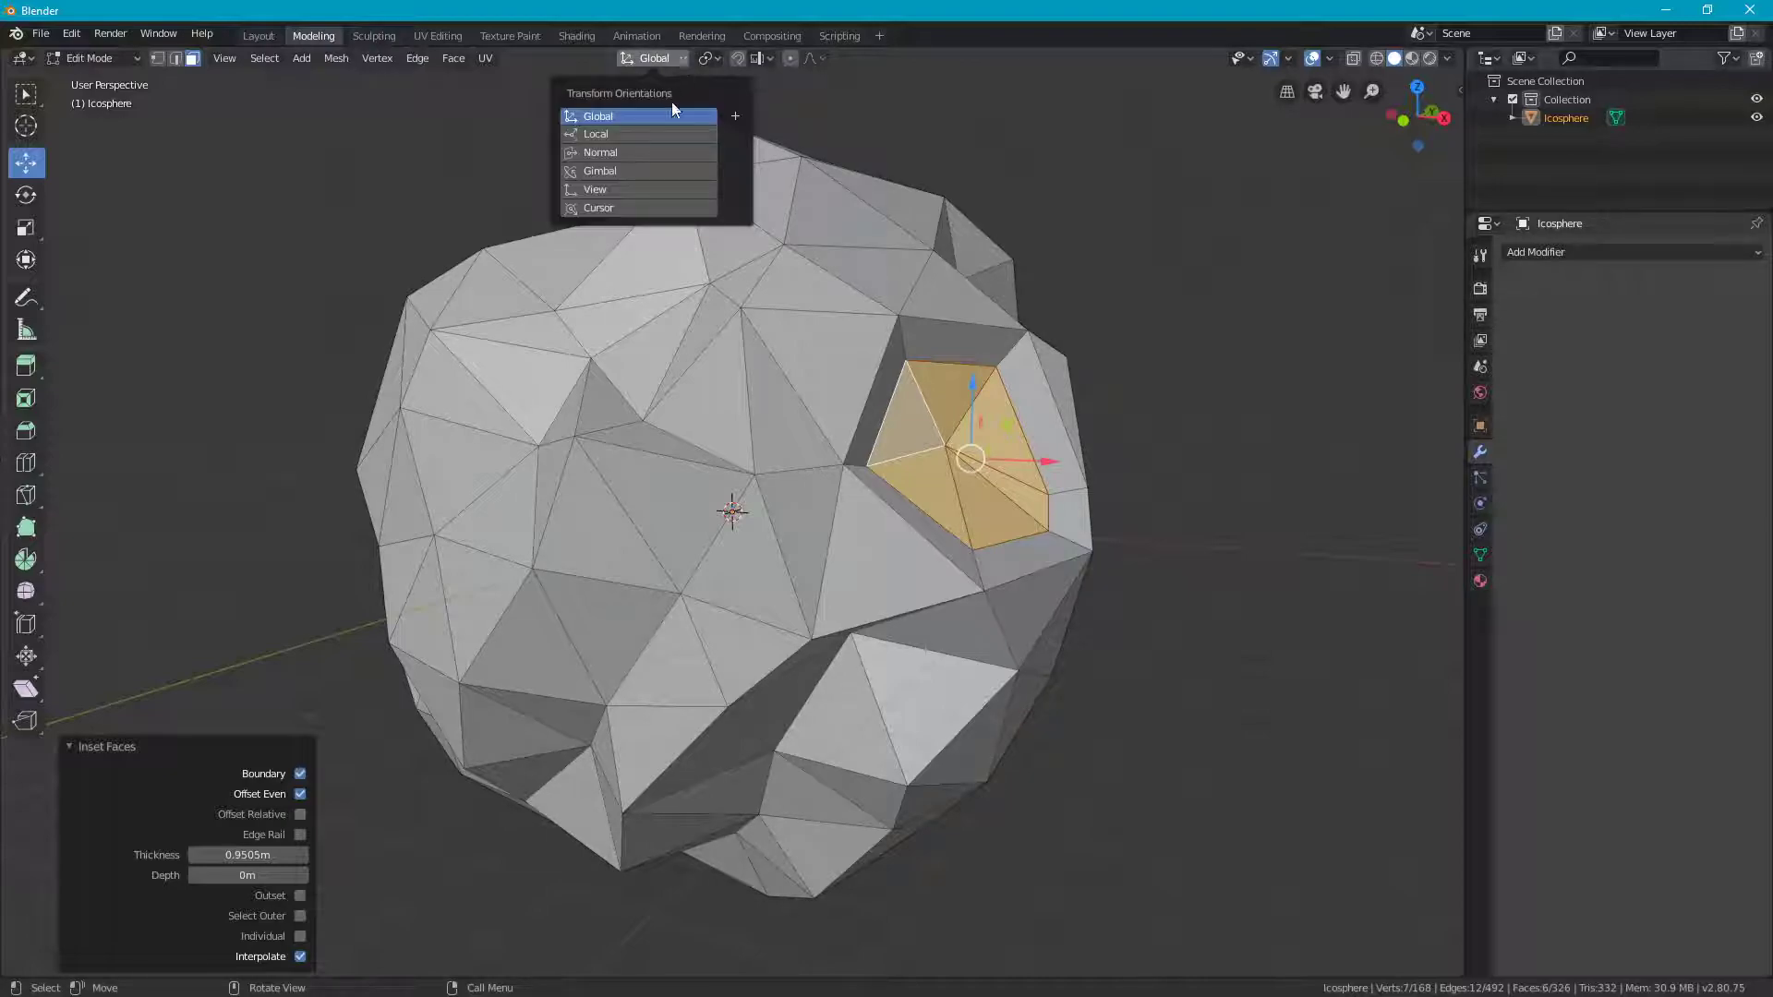
pyautogui.click(656, 153)
pyautogui.moveTo(1140, 316); pyautogui.dragTo(979, 286, button='middle')
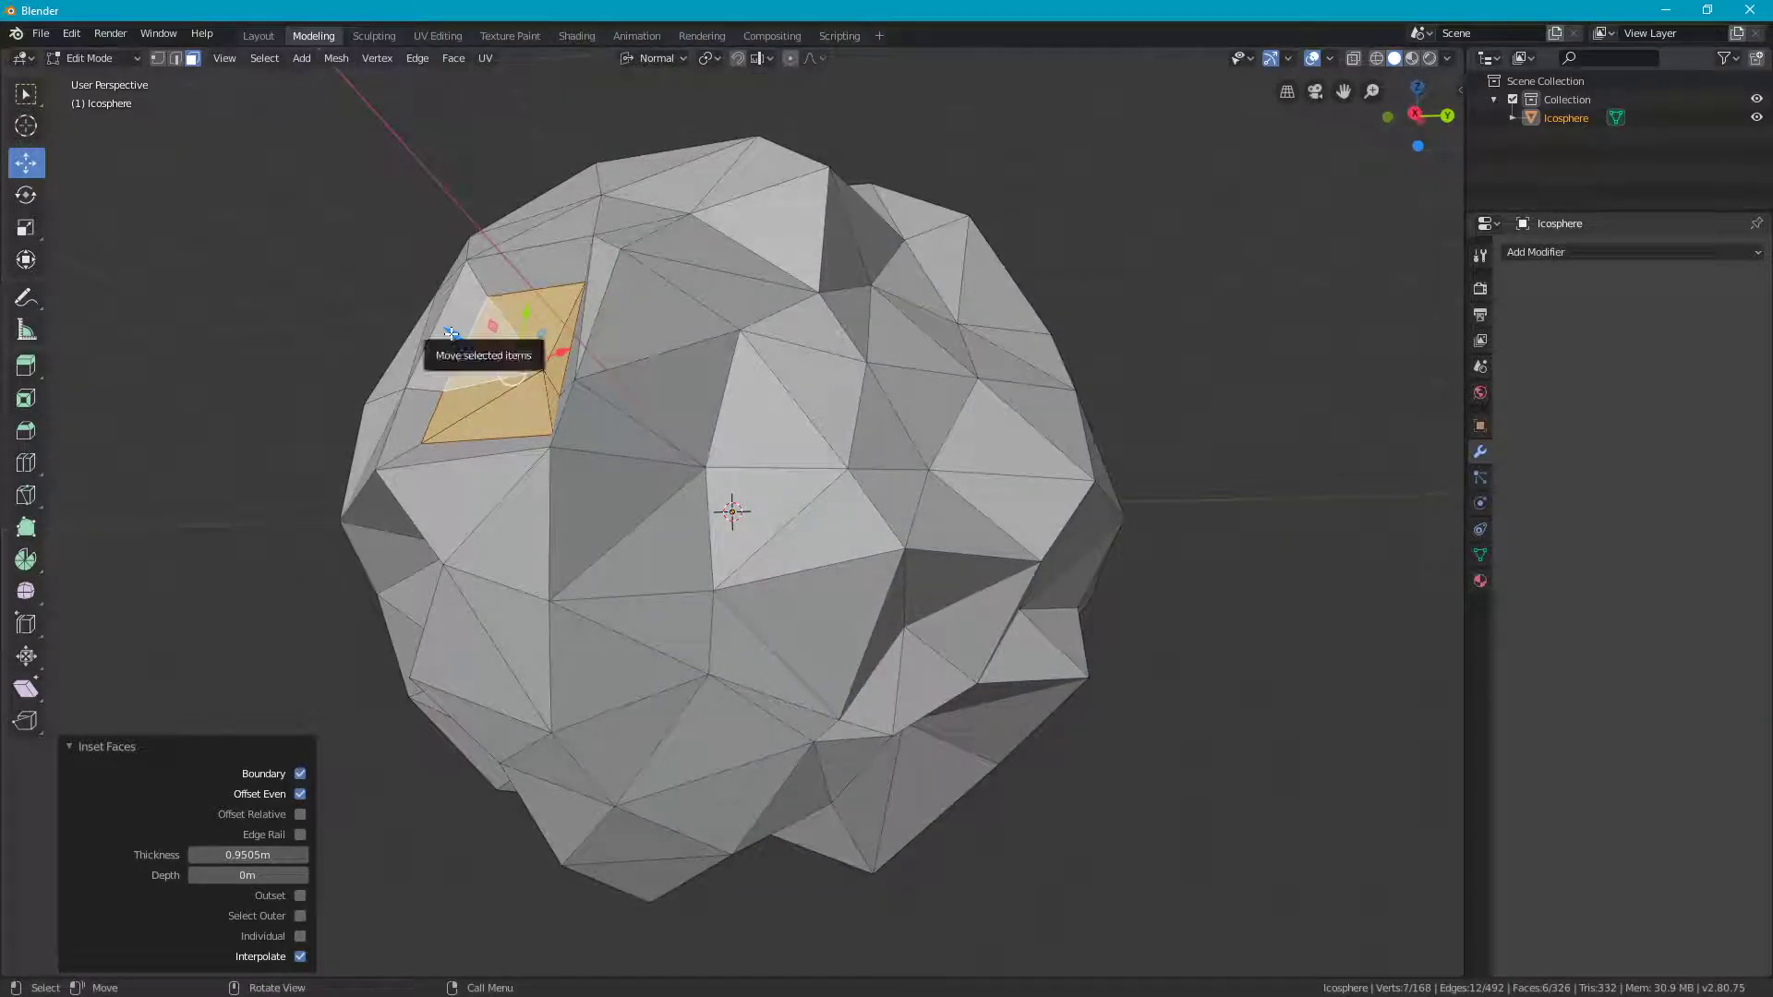
pyautogui.moveTo(450, 323); pyautogui.dragTo(492, 336)
pyautogui.moveTo(492, 336); pyautogui.dragTo(839, 293, button='middle')
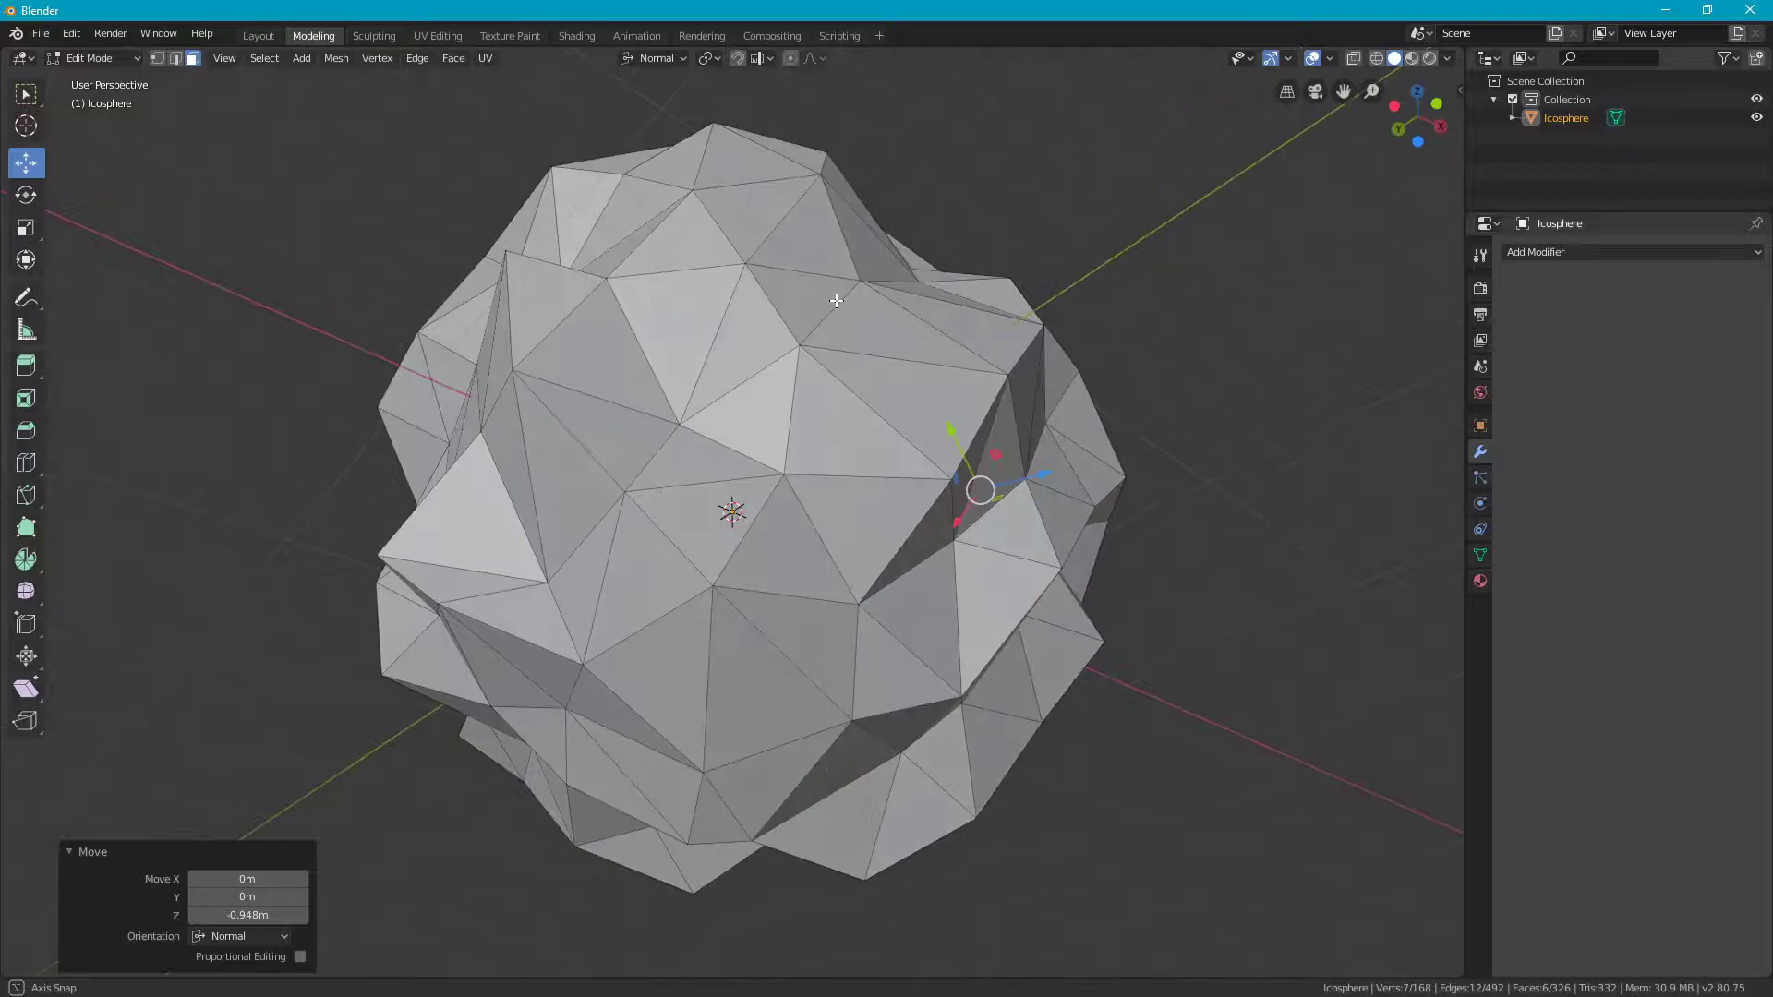
# Step: Select a hexagon of six adjacent triangles for the second crater
pyautogui.click(634, 363)
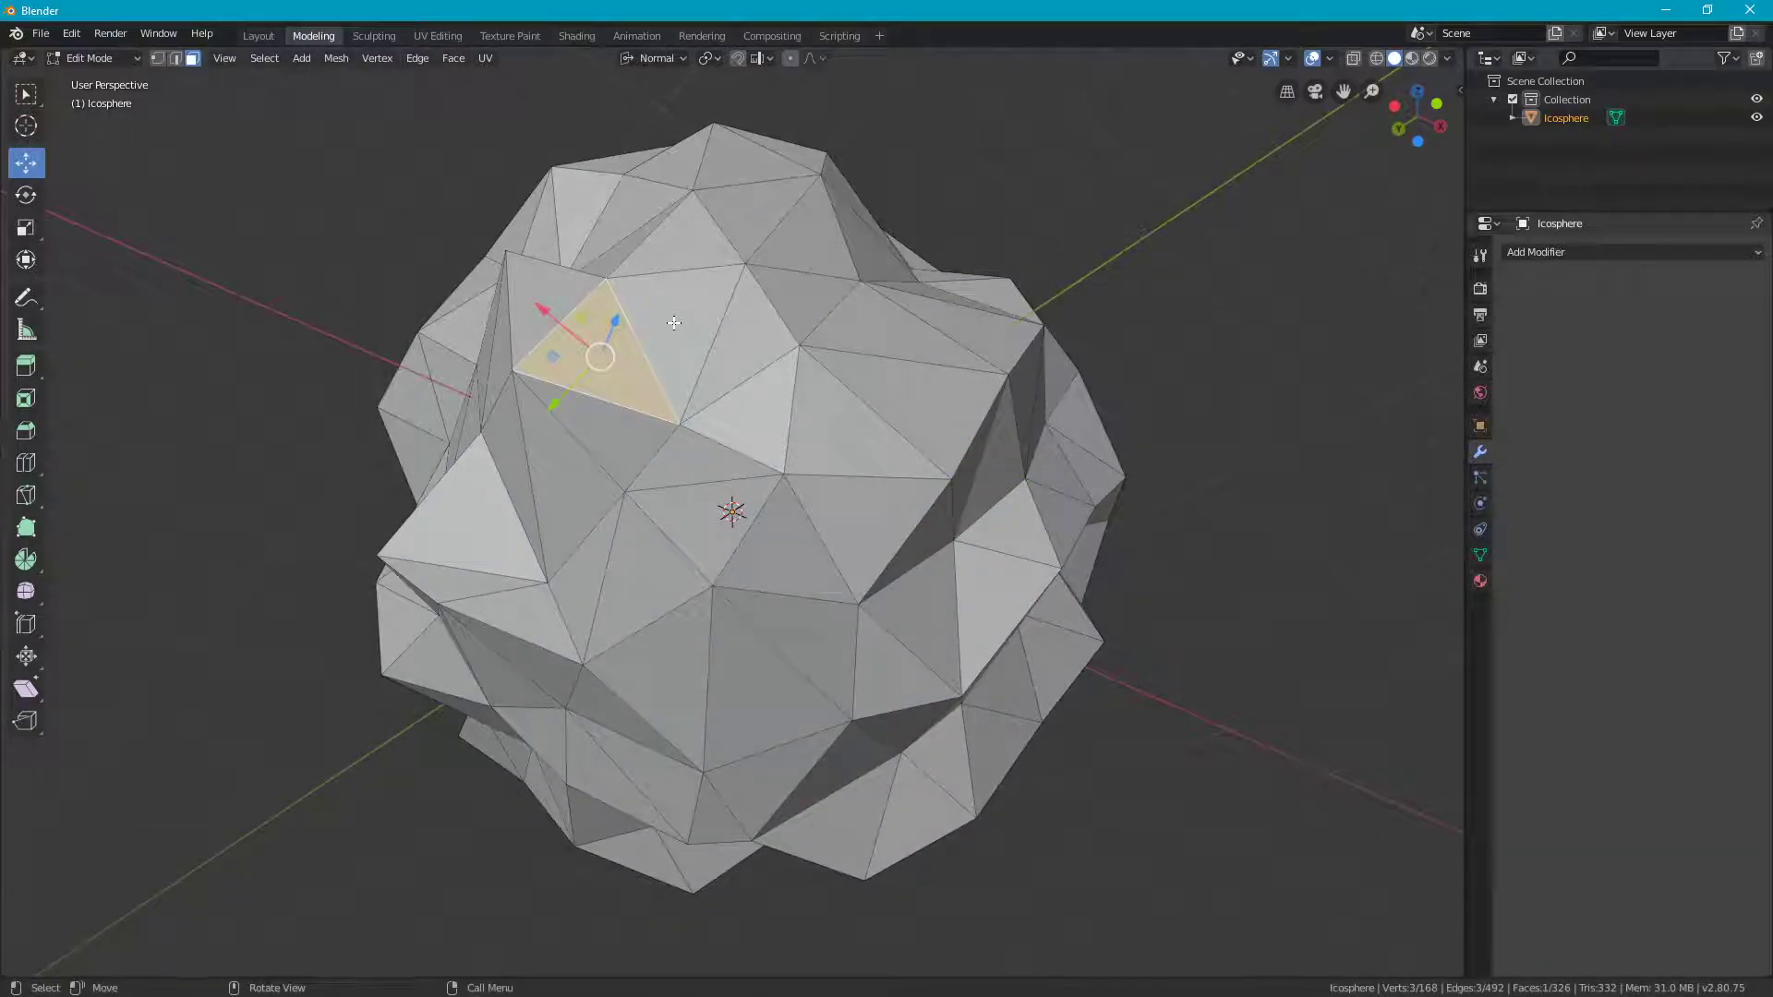
pyautogui.keyDown('shift'); pyautogui.click(674, 322); pyautogui.keyUp('shift')
pyautogui.keyDown('shift'); pyautogui.click(746, 341); pyautogui.keyUp('shift')
pyautogui.keyDown('shift'); pyautogui.click(762, 411); pyautogui.keyUp('shift')
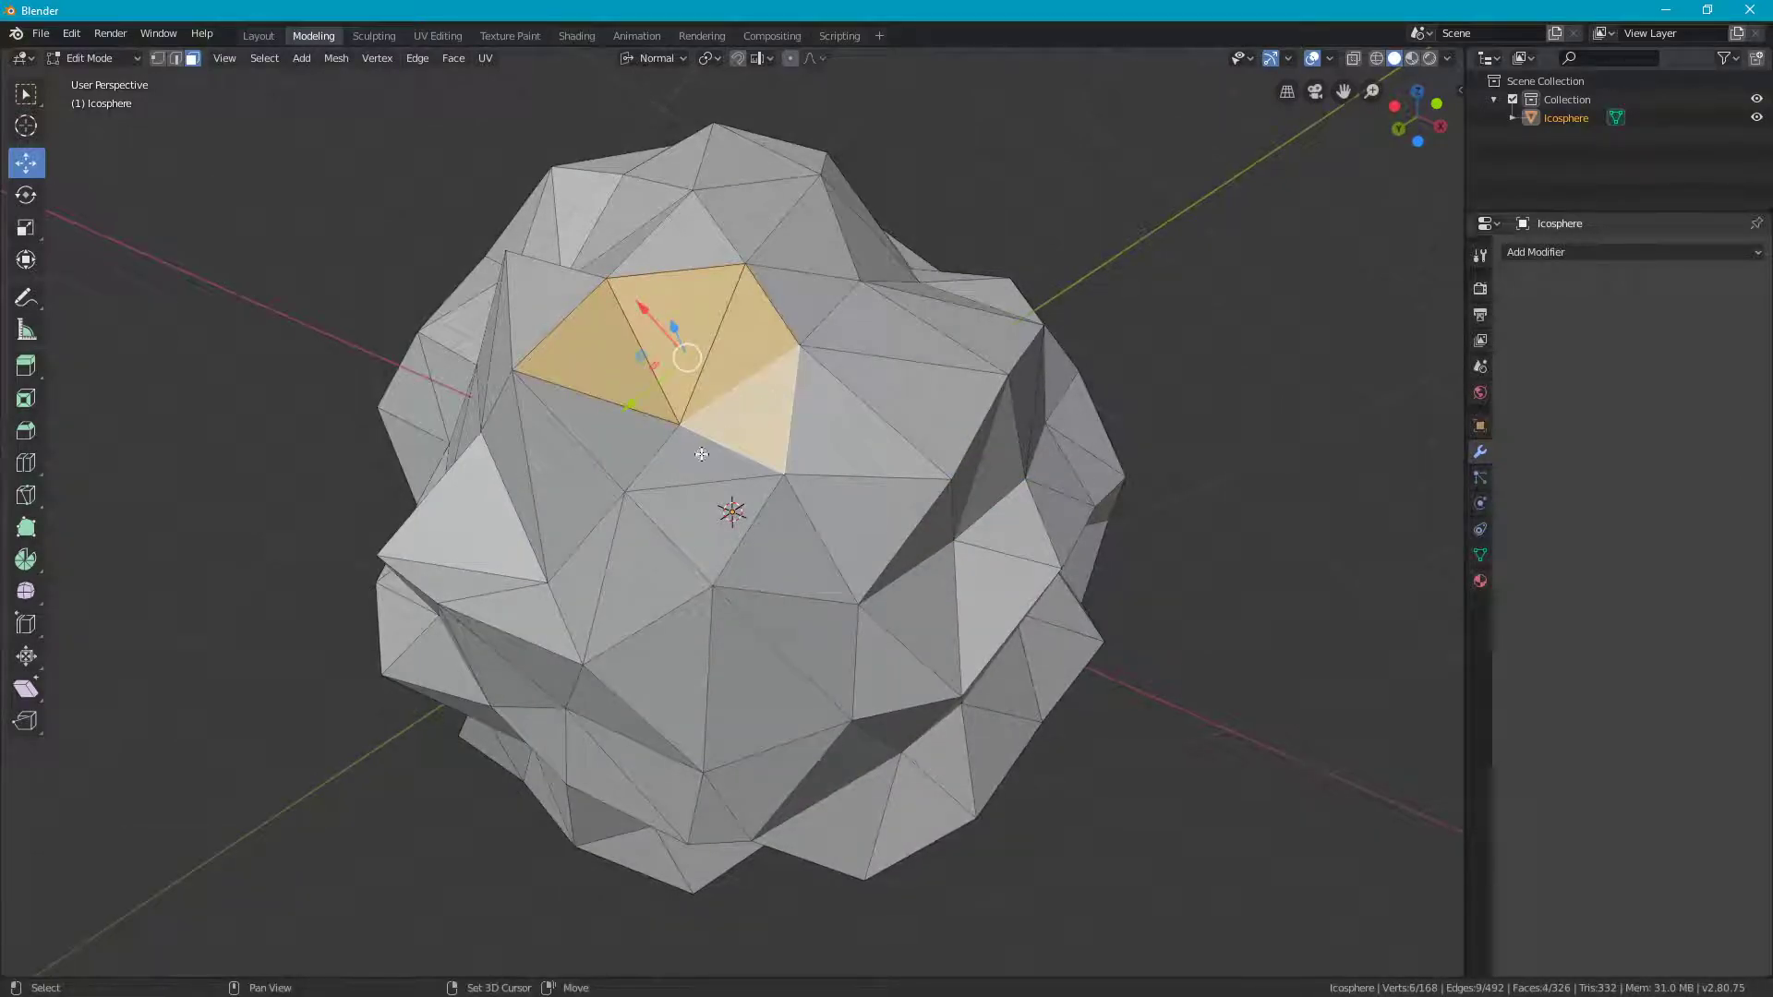
pyautogui.keyDown('shift'); pyautogui.click(702, 454); pyautogui.keyUp('shift')
pyautogui.keyDown('shift'); pyautogui.click(606, 434); pyautogui.keyUp('shift')
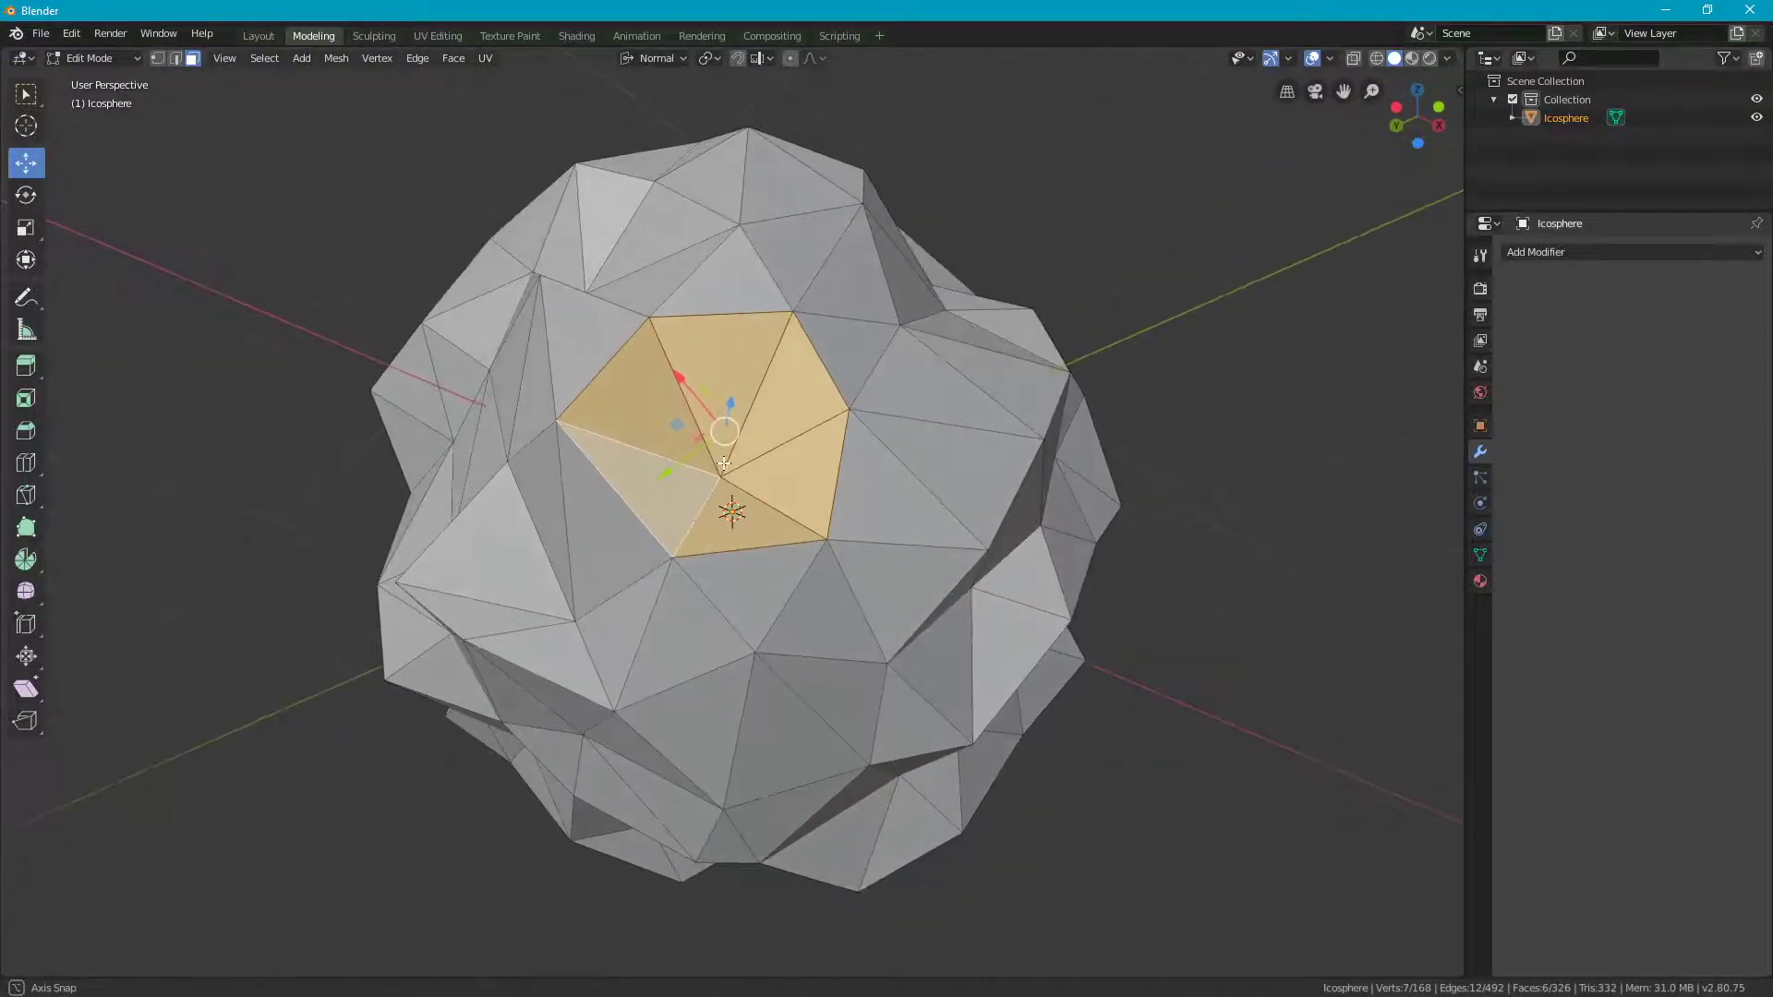
pyautogui.moveTo(720, 471); pyautogui.dragTo(775, 498, button='middle')
# Step: Inset the hexagon twice, to 0.5719 m
pyautogui.press('i')
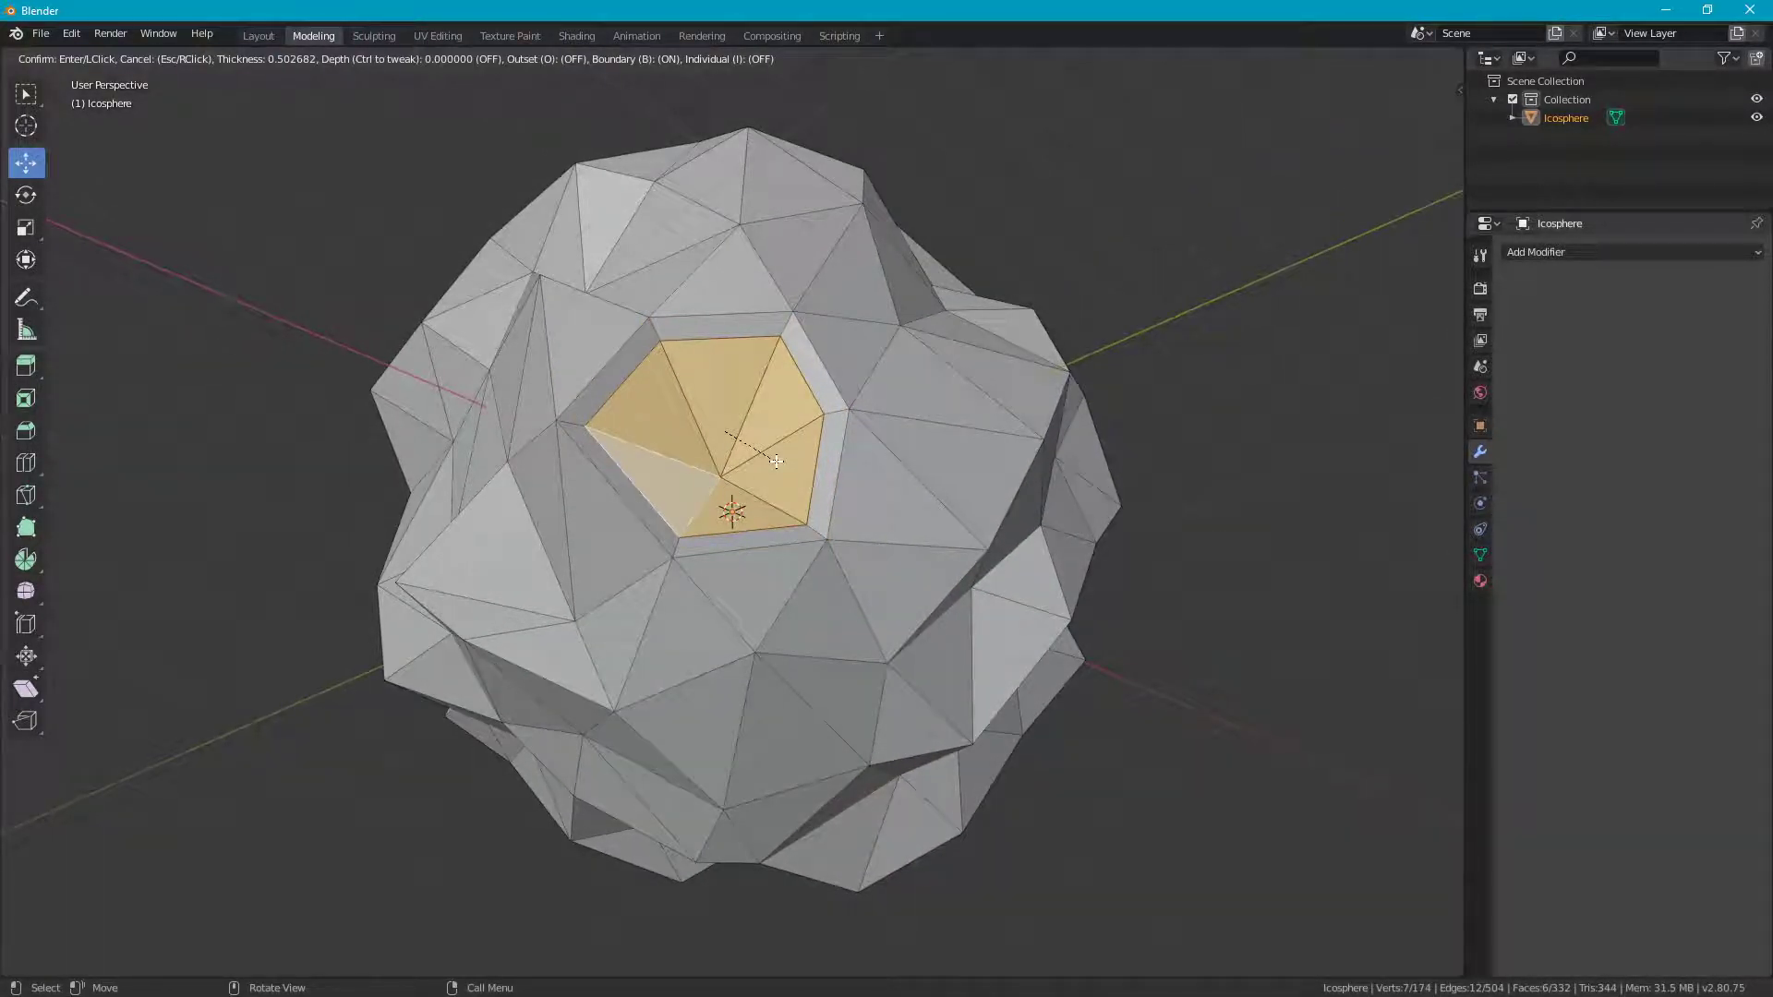
pyautogui.click(776, 461)
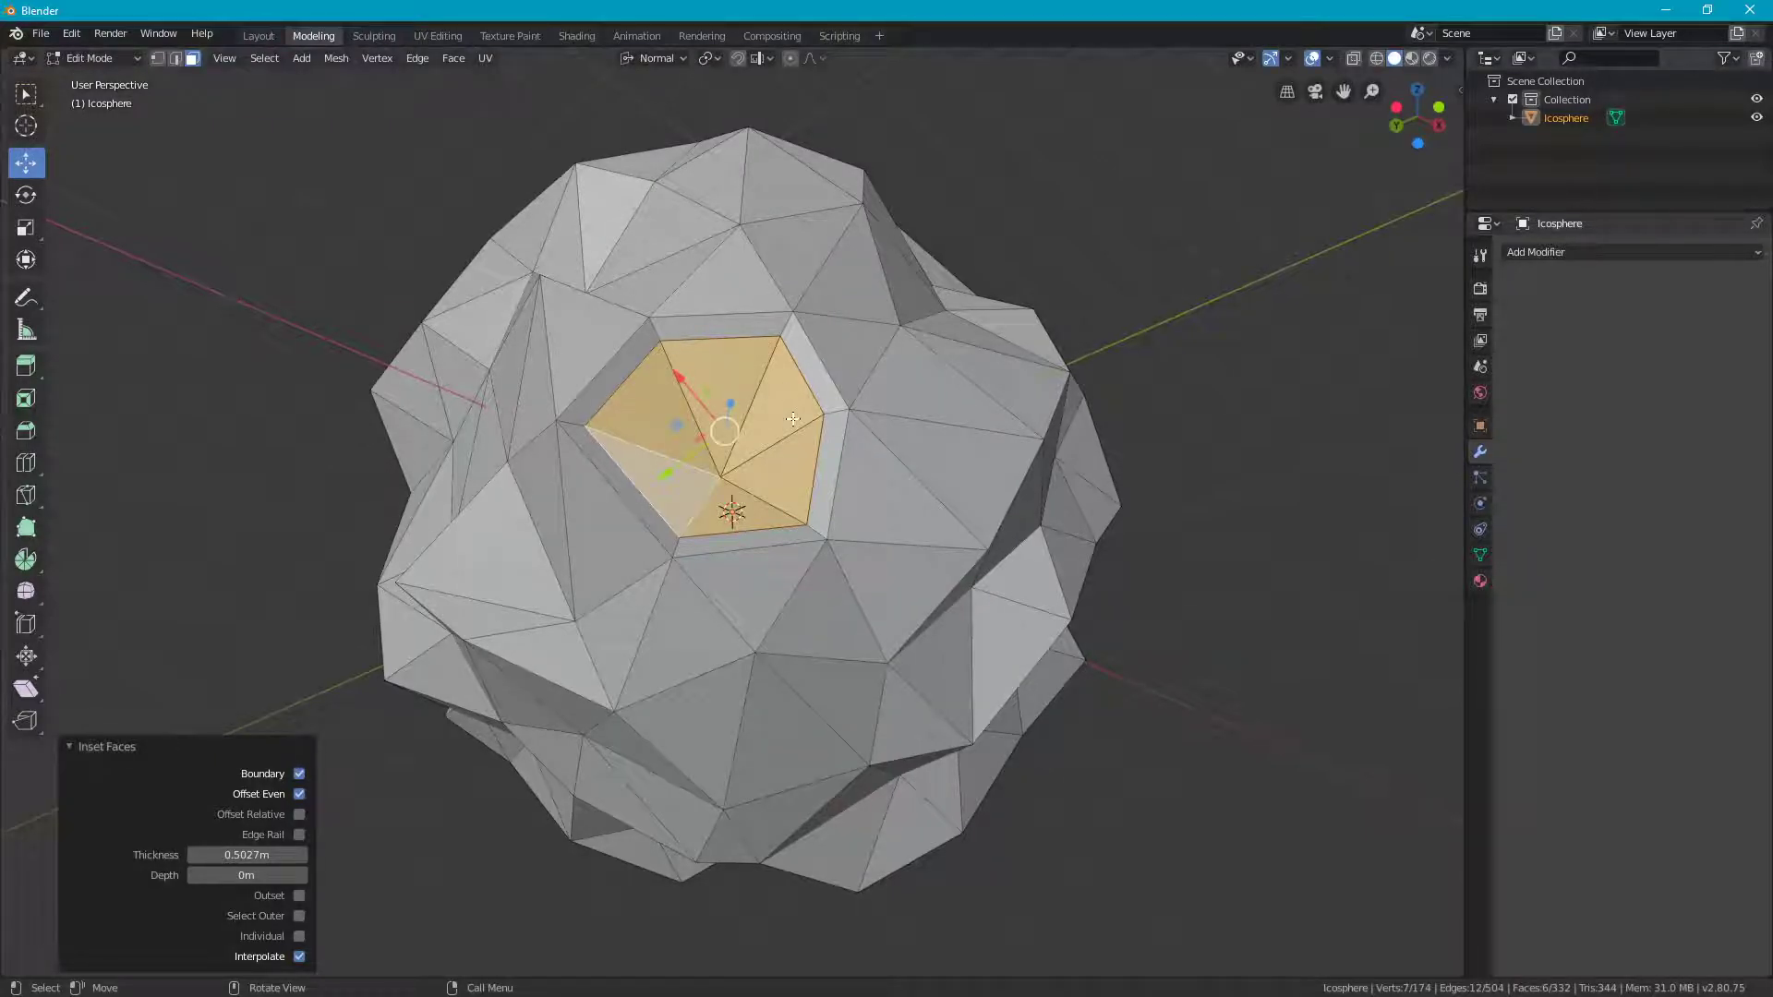
pyautogui.press('i')
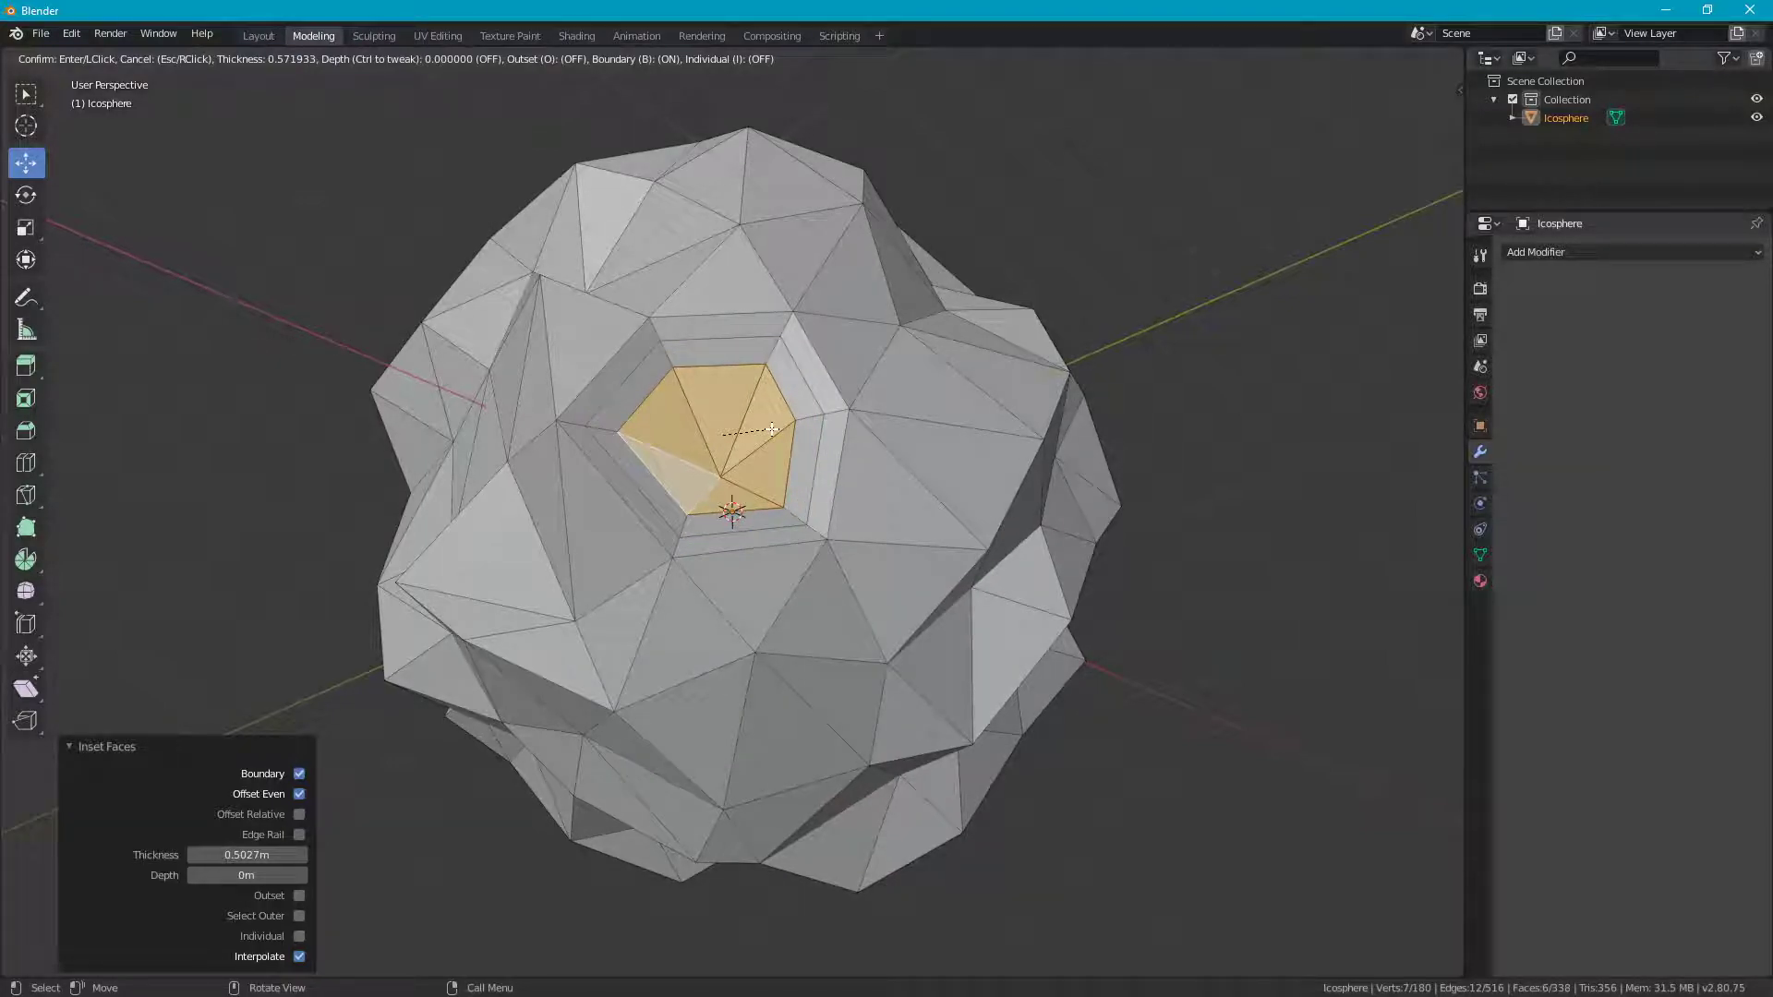
pyautogui.click(772, 430)
# Step: Extrude the inset faces -1.09 m inward along the normal
pyautogui.moveTo(794, 439); pyautogui.dragTo(760, 240, button='middle')
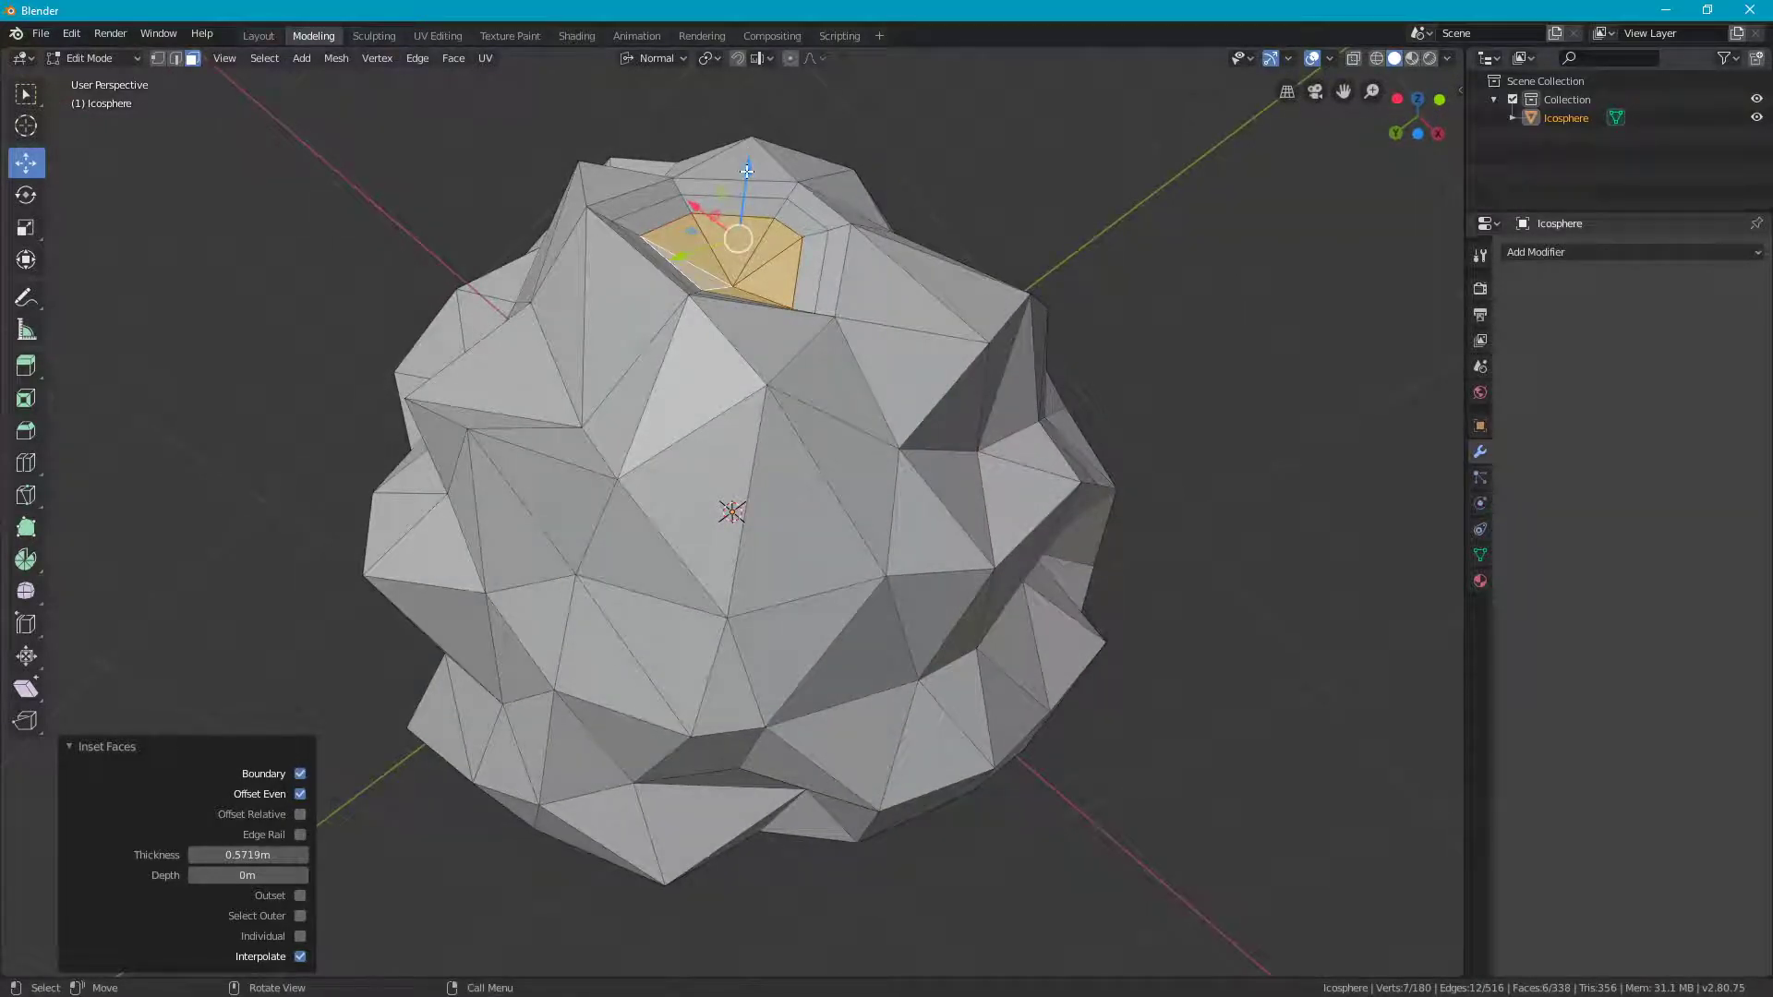
pyautogui.press('e')
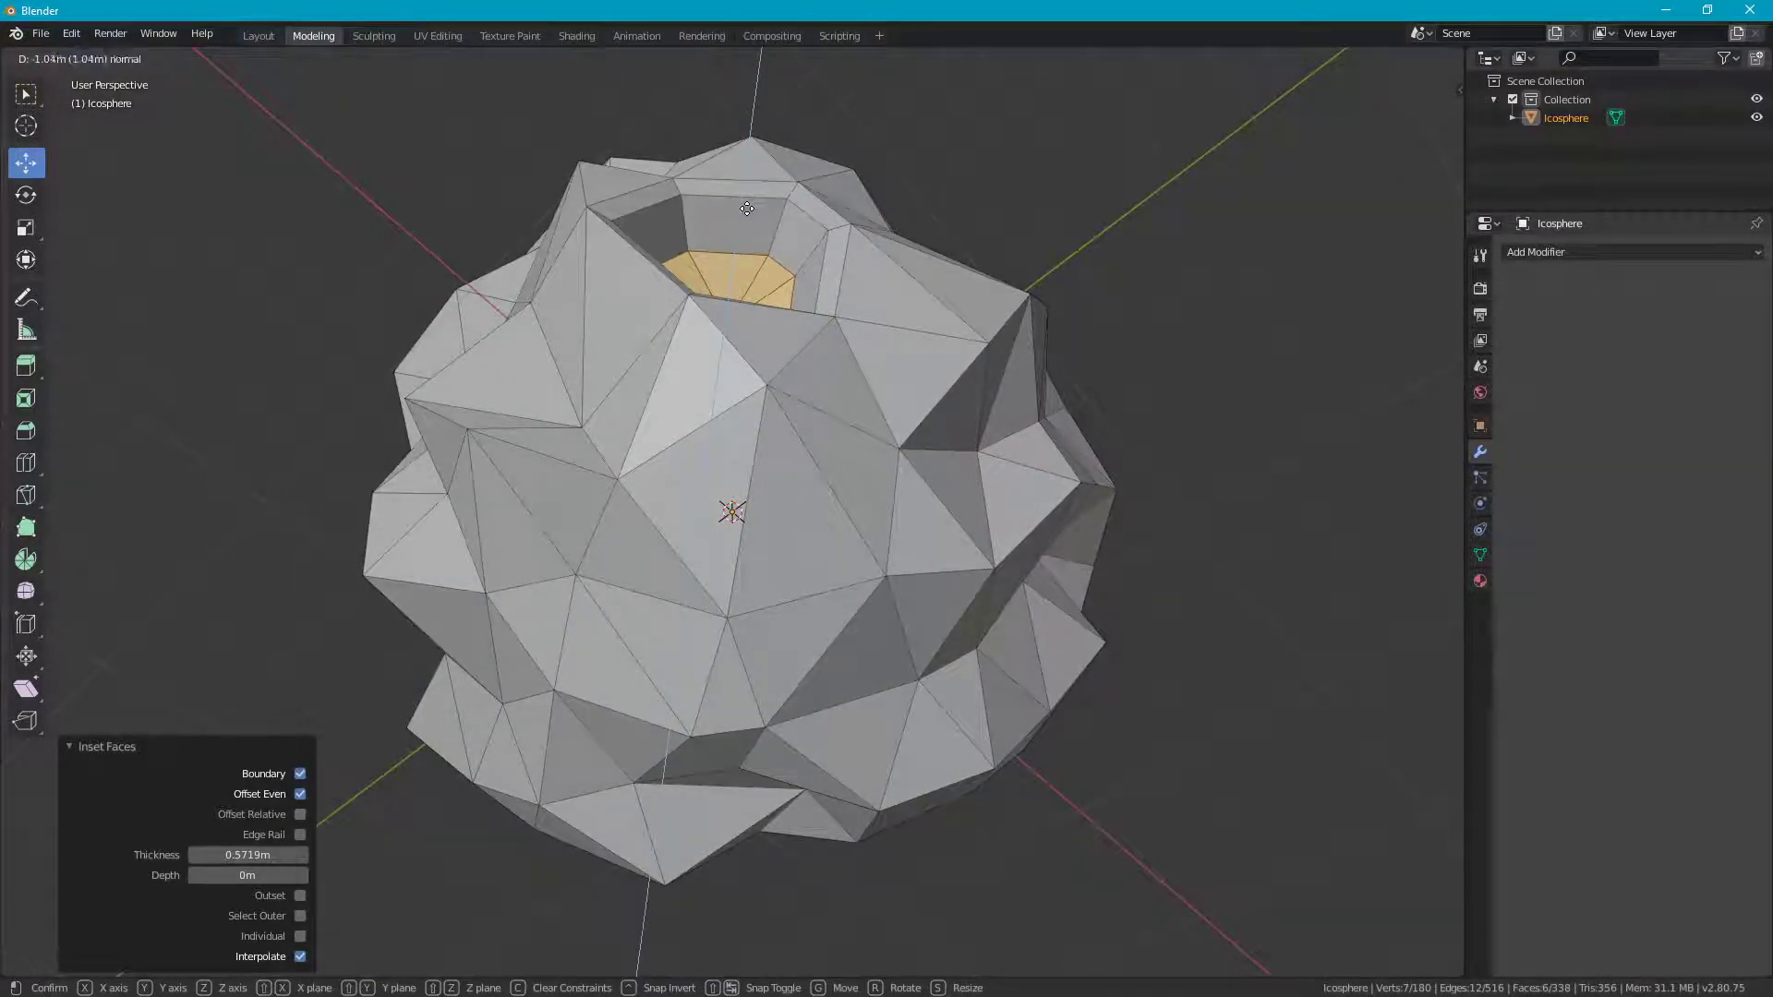
pyautogui.click(747, 210)
pyautogui.moveTo(747, 210); pyautogui.dragTo(742, 374, button='middle')
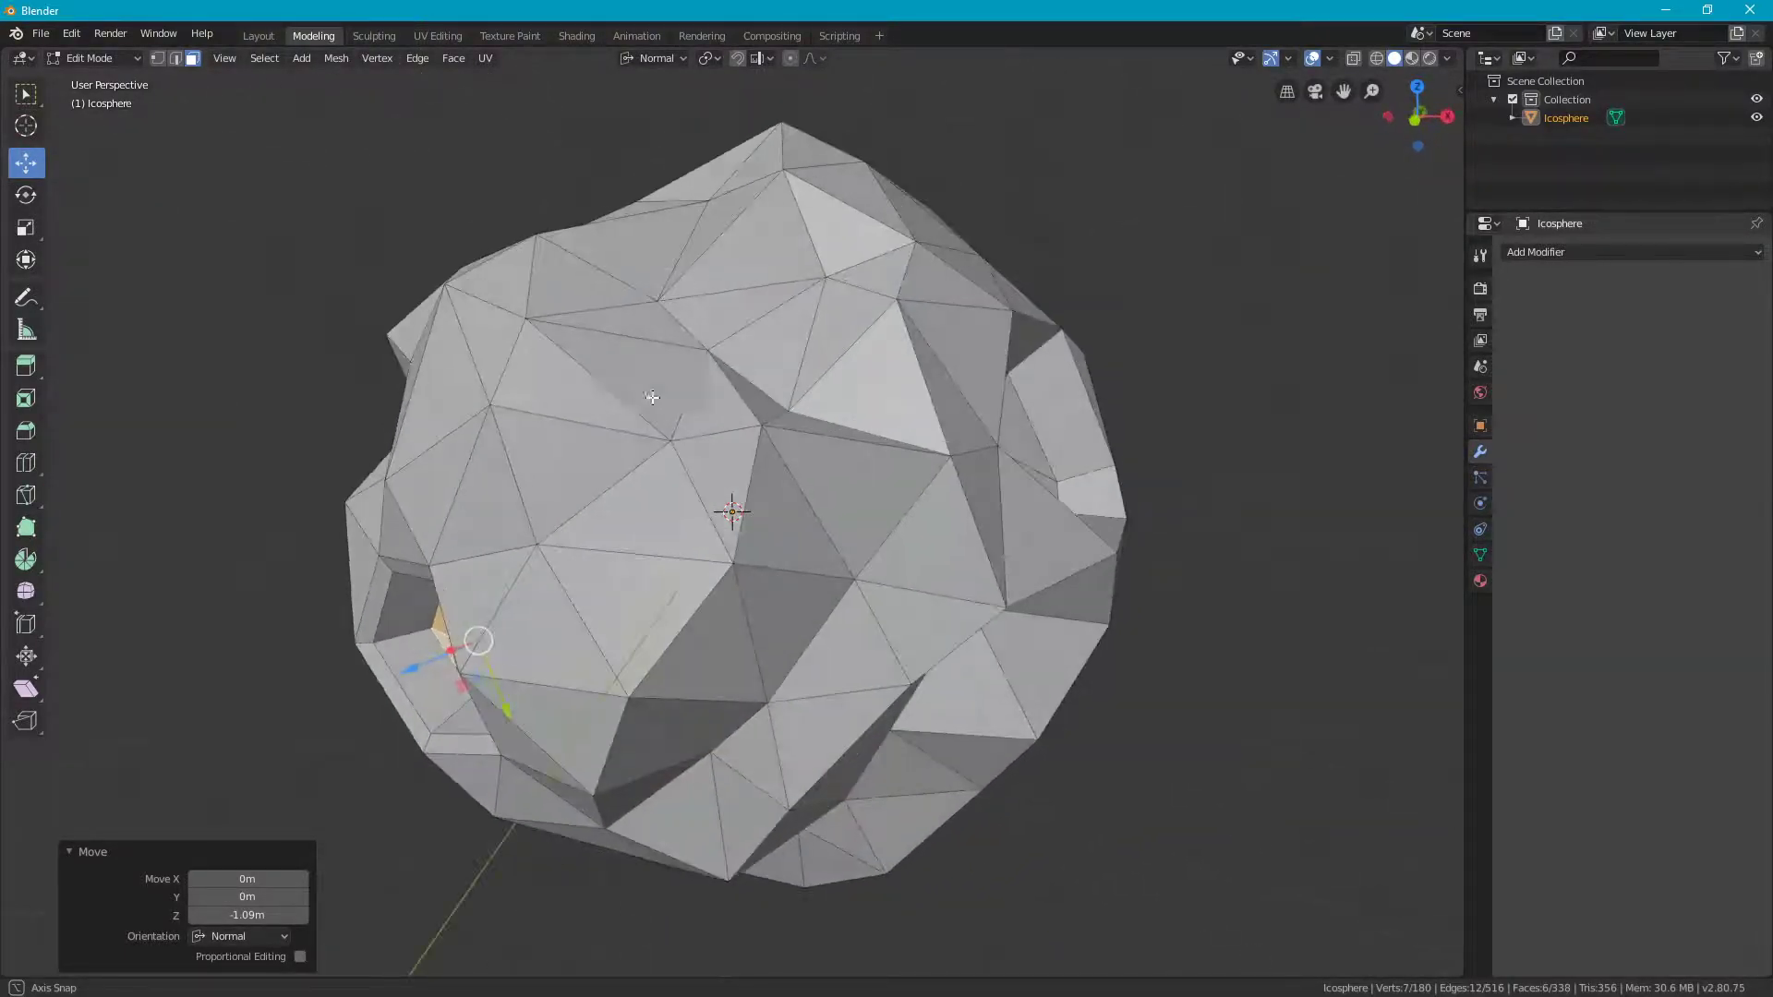
pyautogui.moveTo(662, 377)
pyautogui.mouseDown(button='middle')
pyautogui.moveTo(723, 293)
pyautogui.moveTo(803, 277)
pyautogui.moveTo(764, 400)
pyautogui.moveTo(659, 409)
pyautogui.mouseUp(button='middle')
pyautogui.moveTo(542, 435); pyautogui.dragTo(884, 992, button='middle')
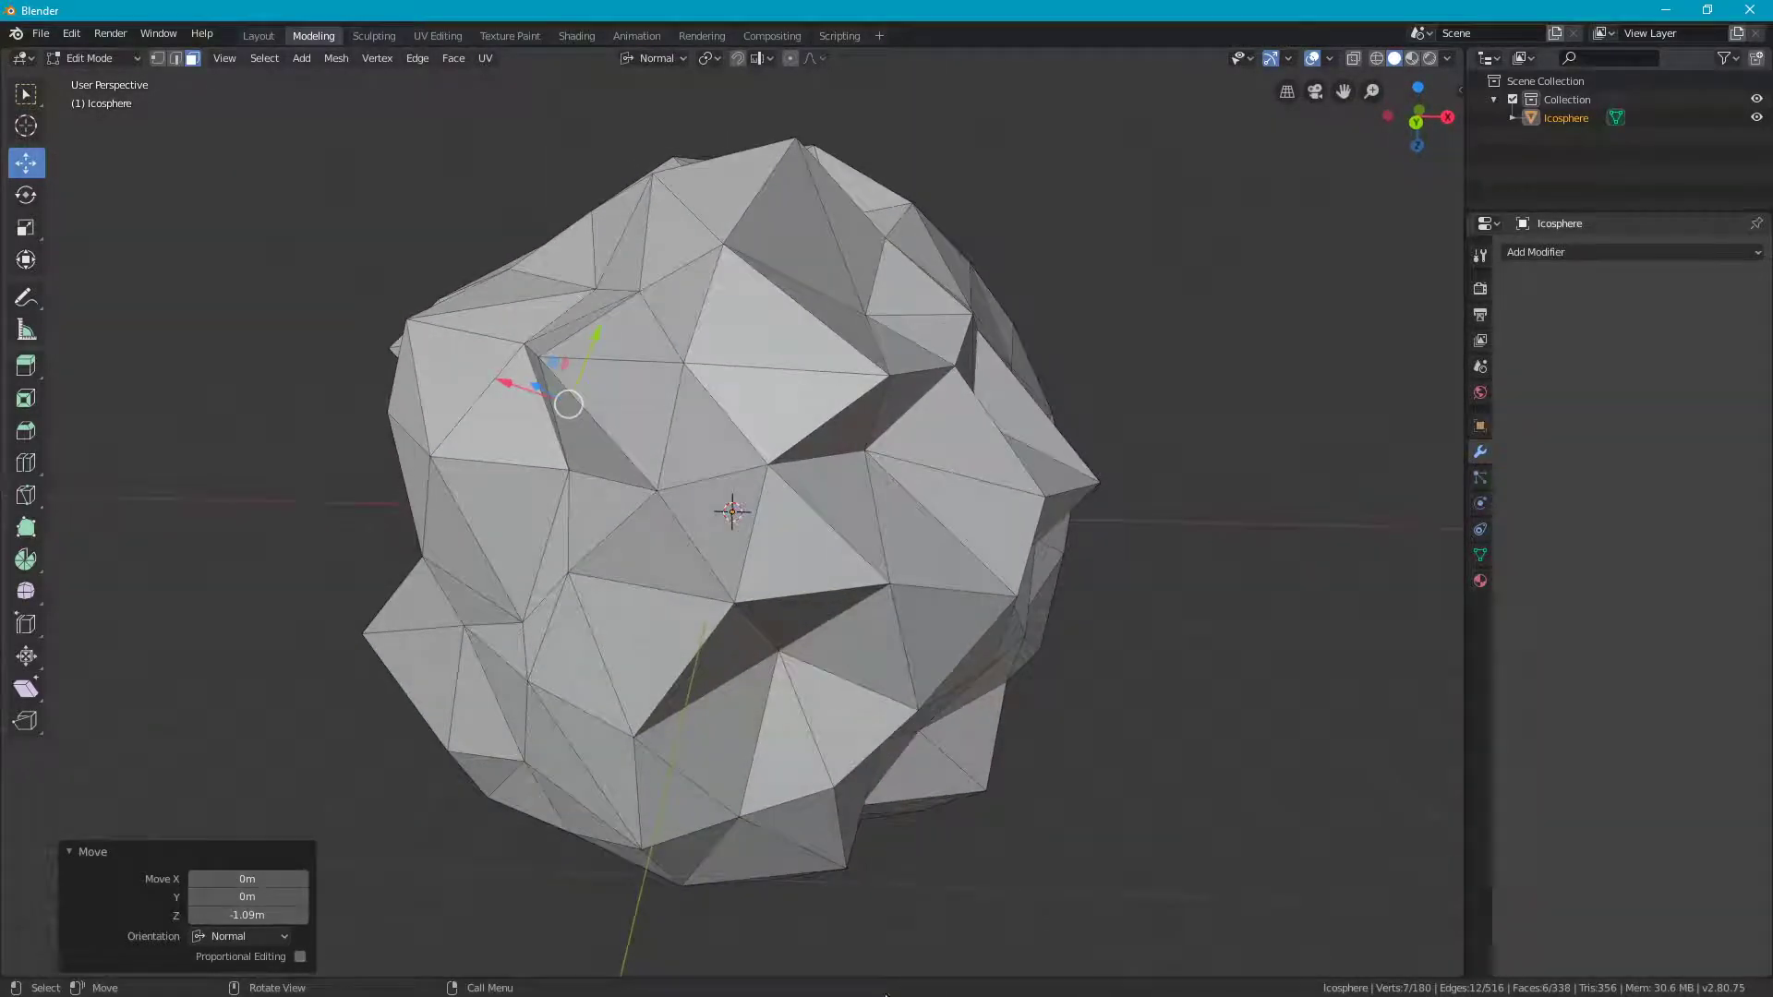
# Step: Select a hexagon of six faces on the icosphere for the third crater
pyautogui.moveTo(1004, 972); pyautogui.dragTo(811, 755, button='middle')
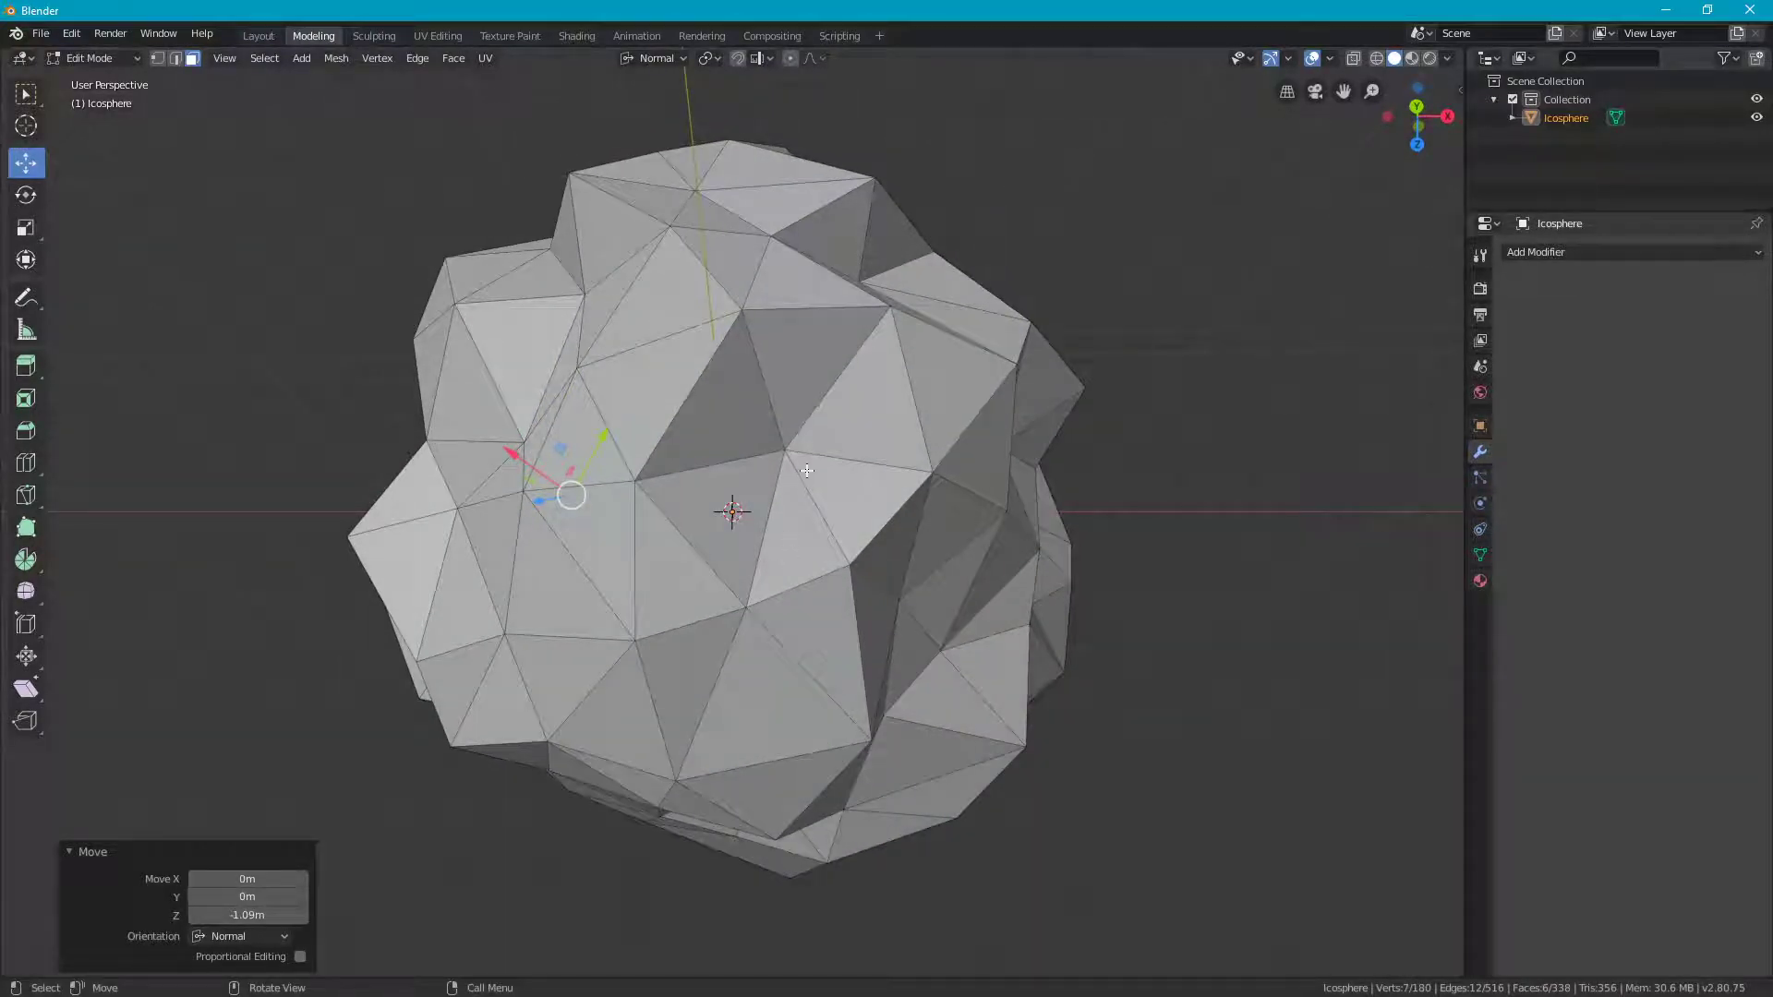
pyautogui.click(790, 383)
pyautogui.press('shift')
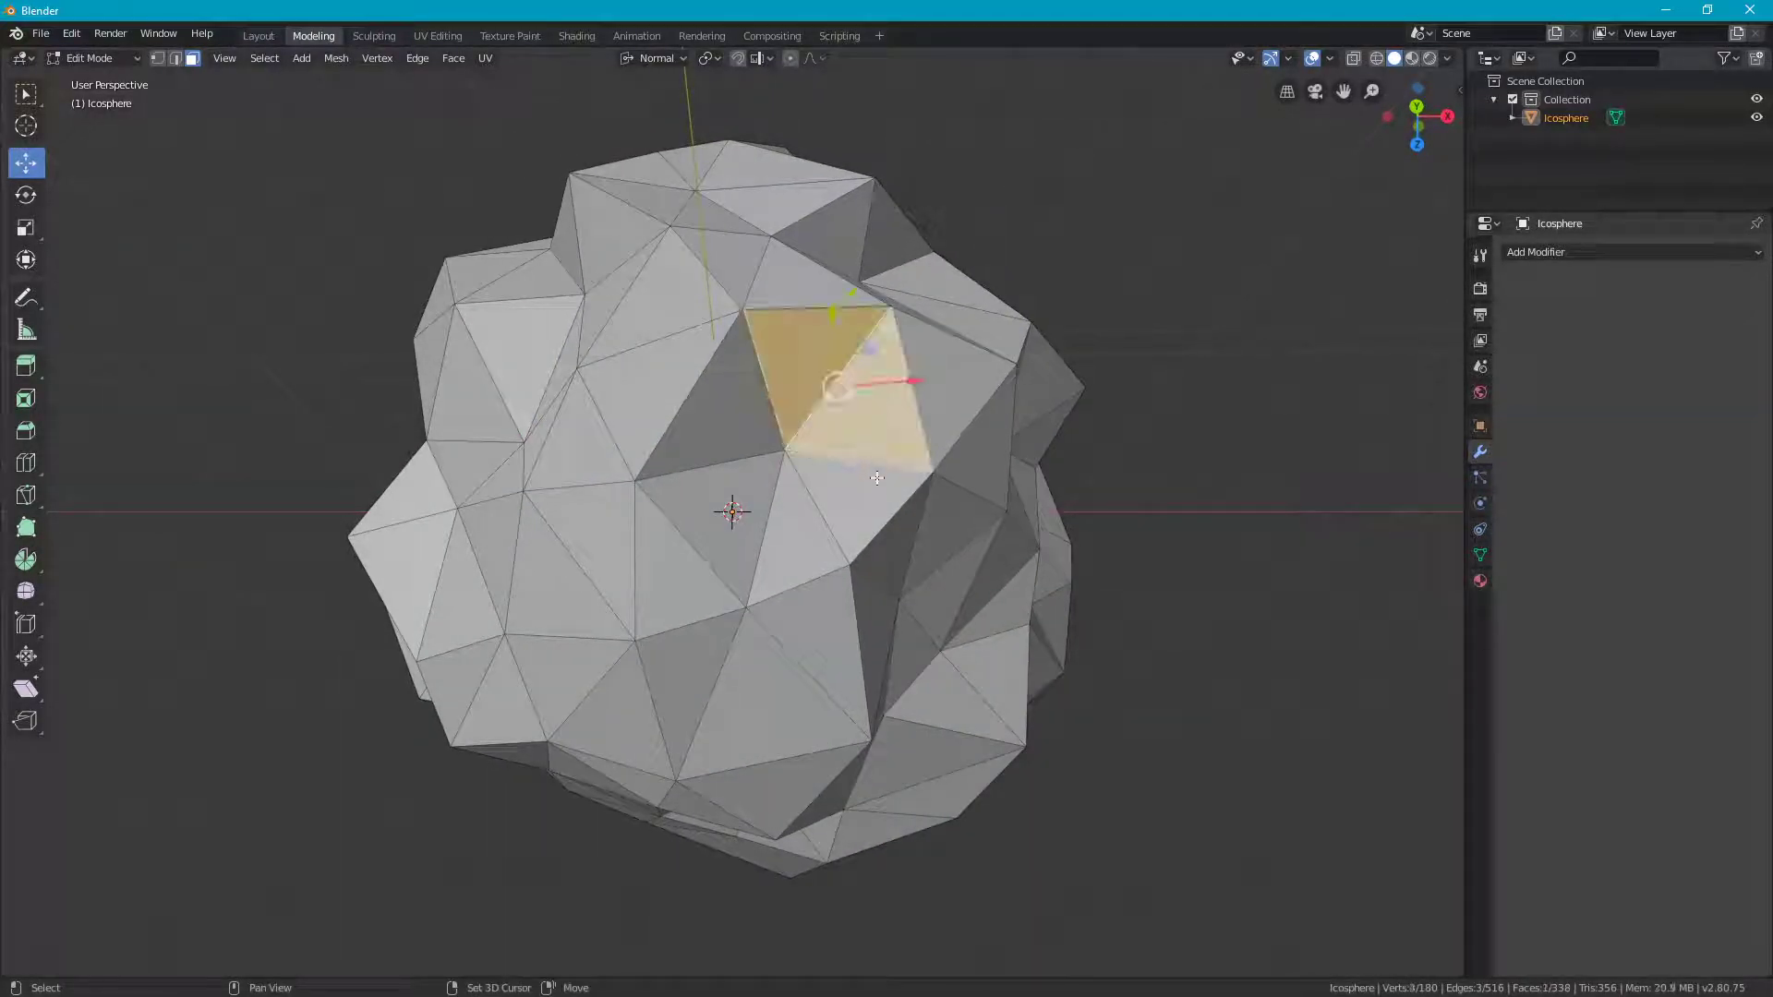
pyautogui.keyDown('shift'); pyautogui.click(699, 431); pyautogui.keyUp('shift')
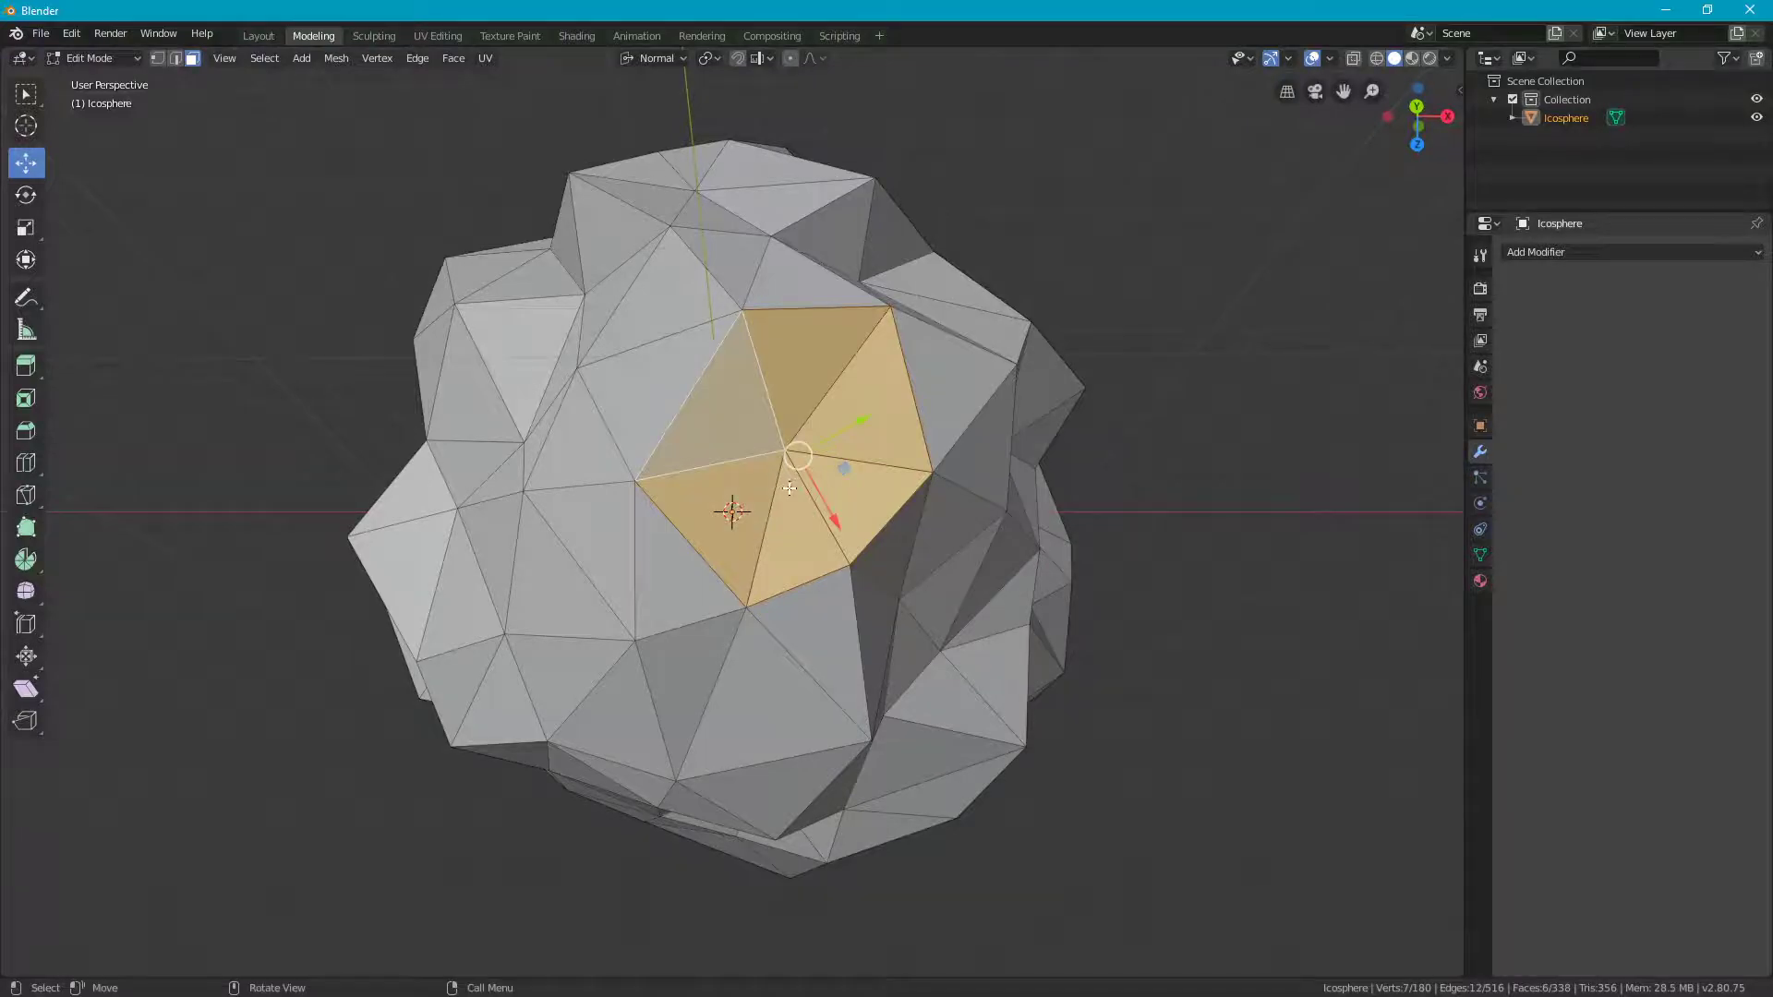
pyautogui.moveTo(699, 432); pyautogui.dragTo(905, 318, button='middle')
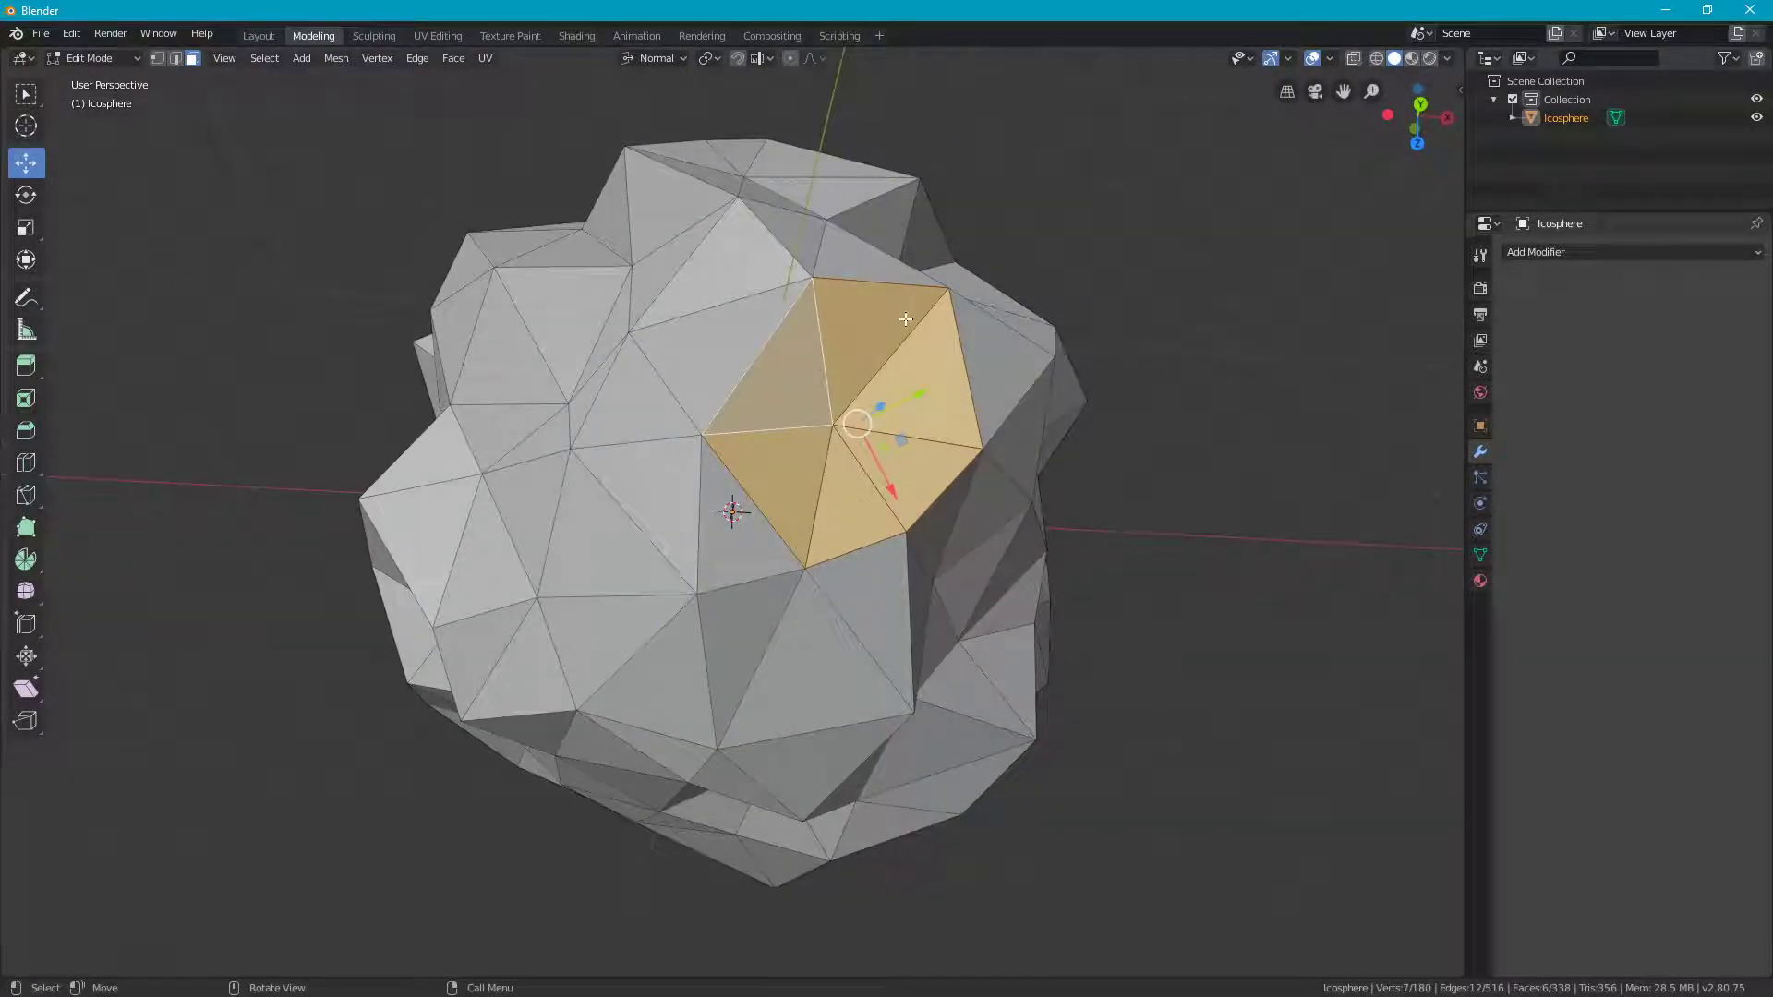
# Step: Inset the hexagon twice and extrude it 2.07 m into the asteroid
pyautogui.press('i')
pyautogui.click(884, 452)
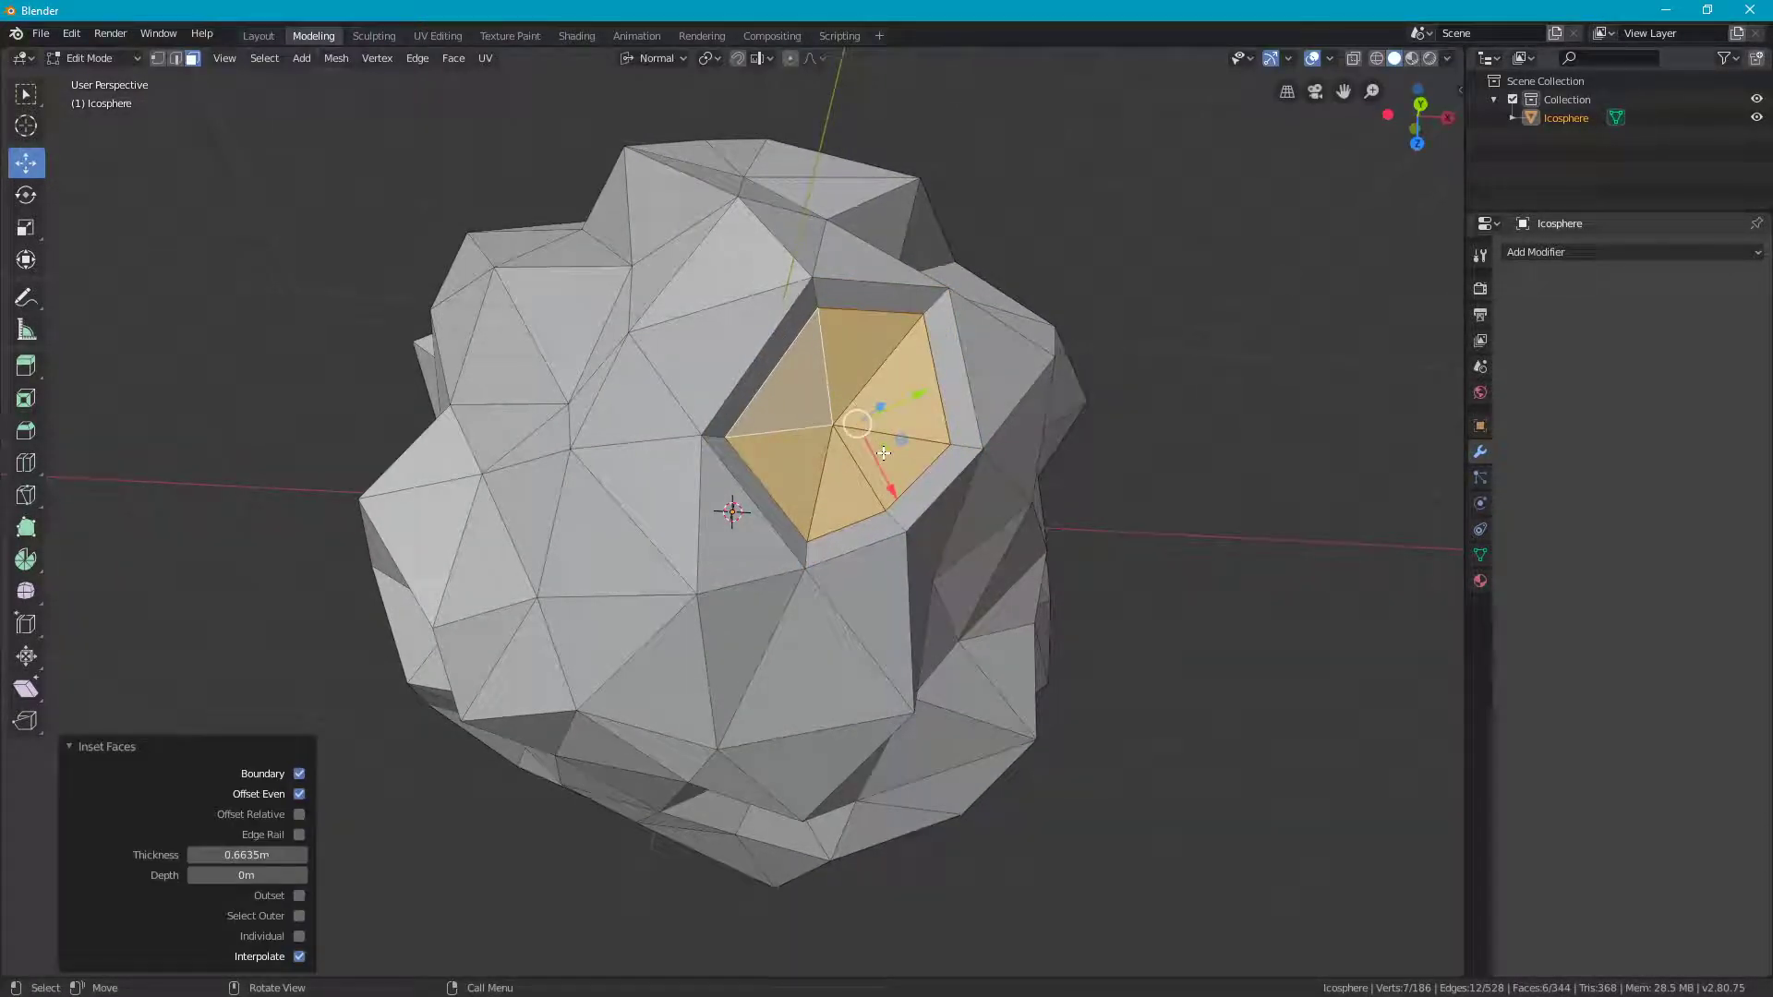
pyautogui.press('i')
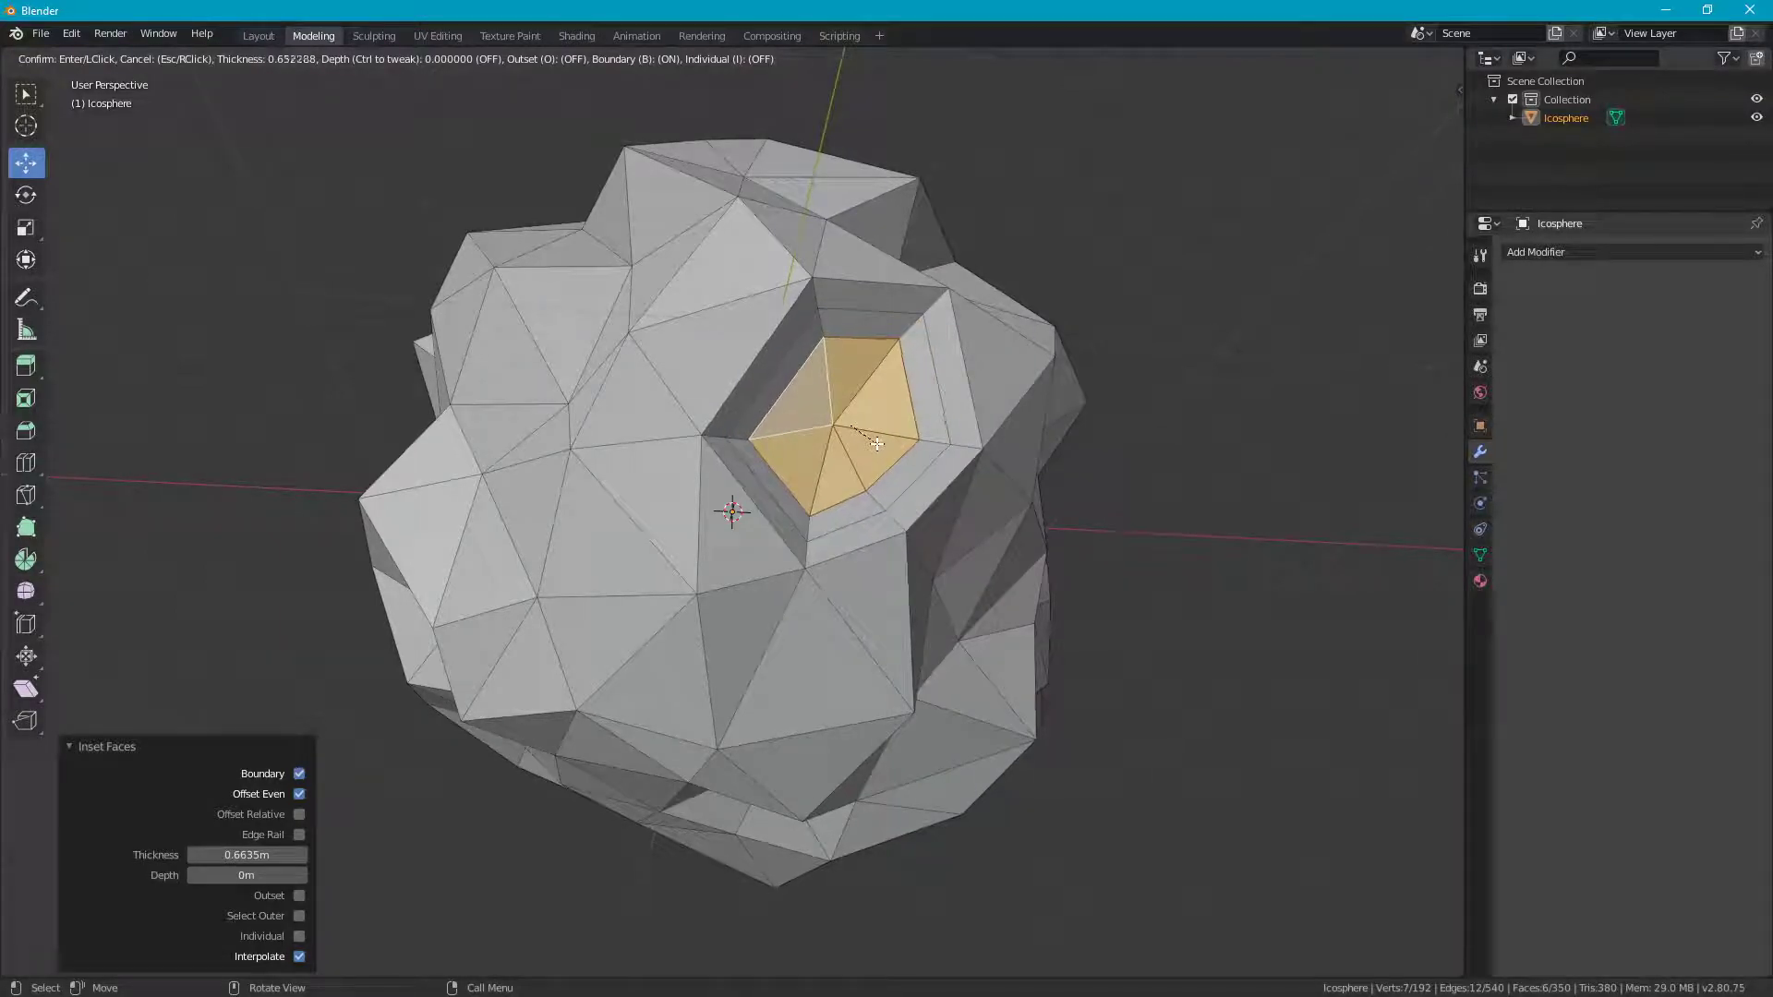
pyautogui.click(900, 457)
pyautogui.moveTo(901, 457); pyautogui.dragTo(720, 554, button='middle')
pyautogui.press('e')
pyautogui.click(998, 442)
# Step: Select a single face elsewhere and orbit around to inspect the cratered asteroid
pyautogui.click(794, 614)
pyautogui.moveTo(794, 614); pyautogui.dragTo(847, 600, button='middle')
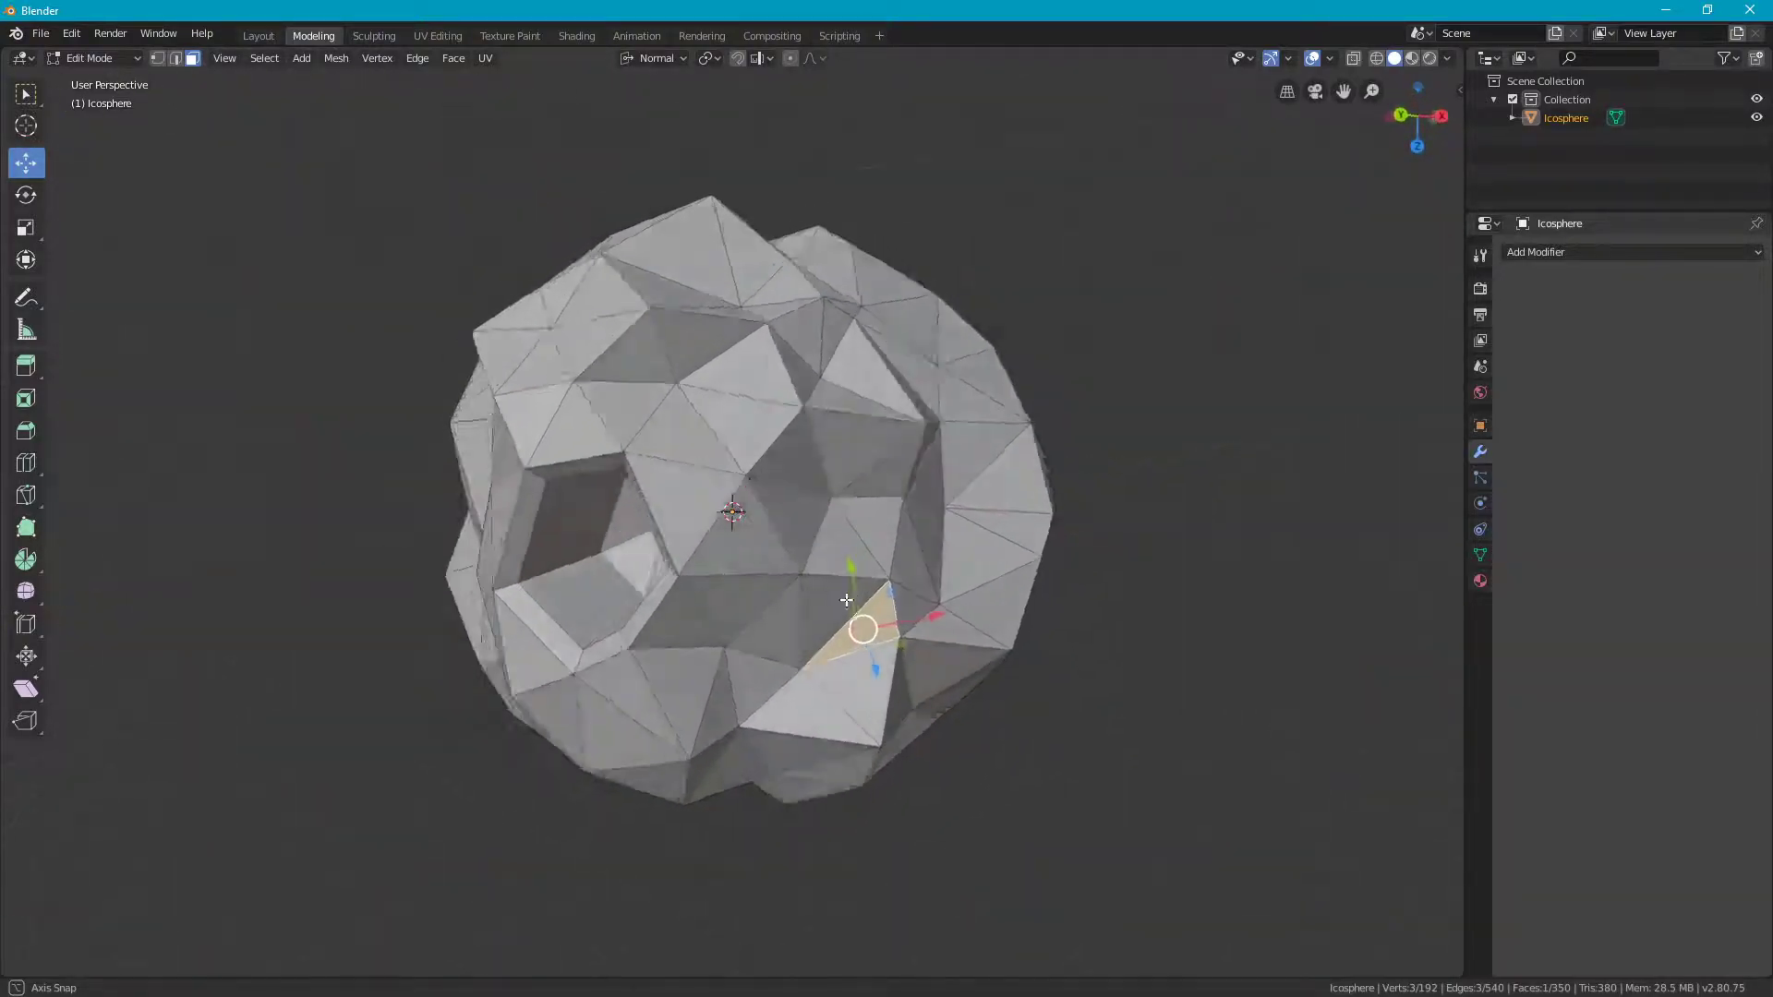
pyautogui.moveTo(965, 615); pyautogui.dragTo(1025, 657, button='middle')
pyautogui.moveTo(1125, 629); pyautogui.dragTo(1059, 418, button='middle')
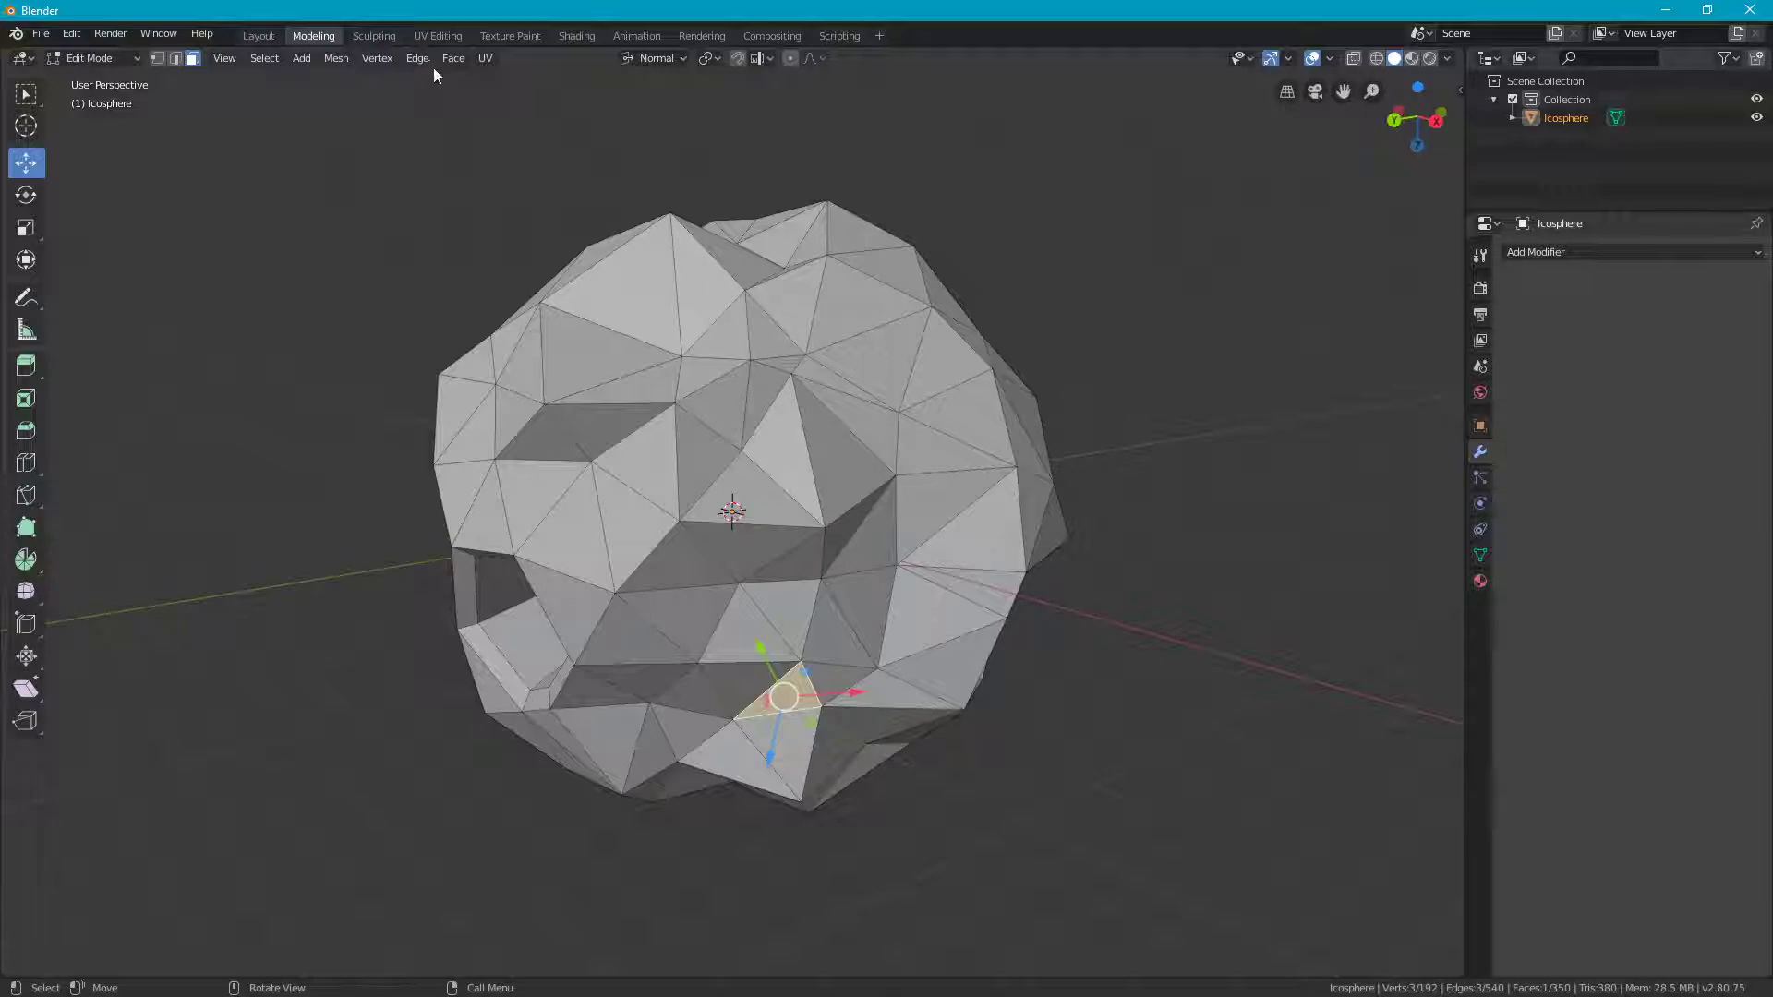
pyautogui.click(443, 35)
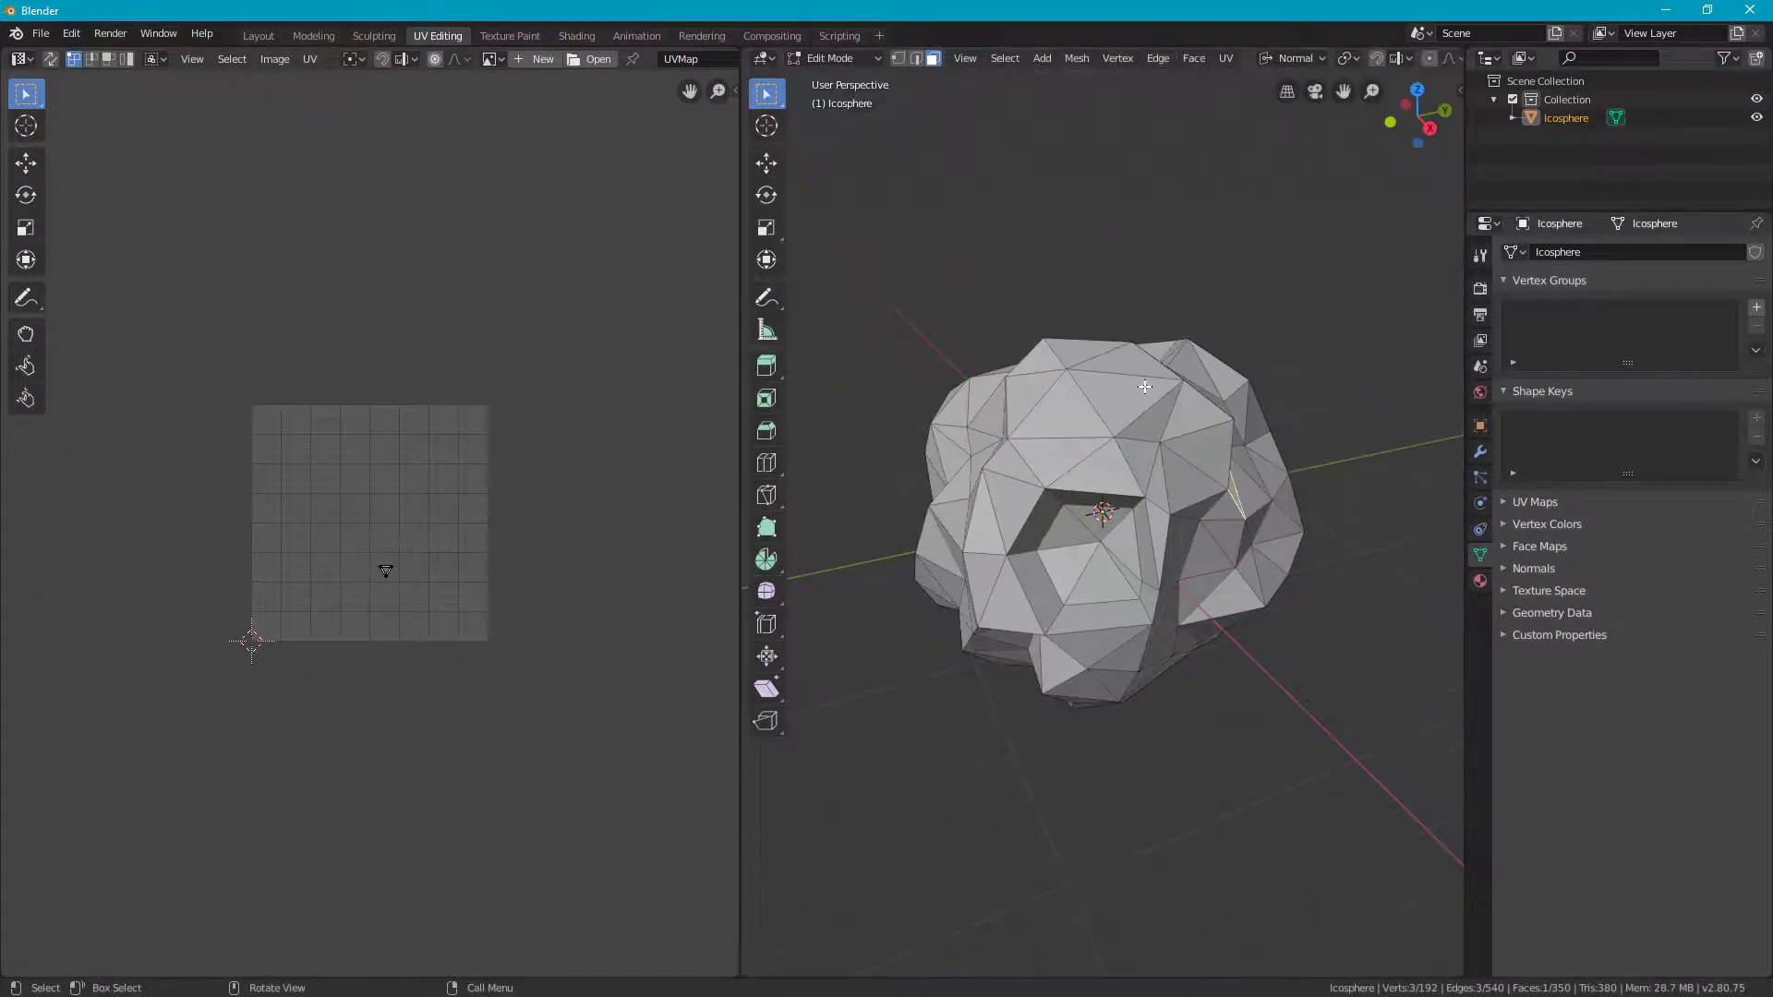
pyautogui.press('a')
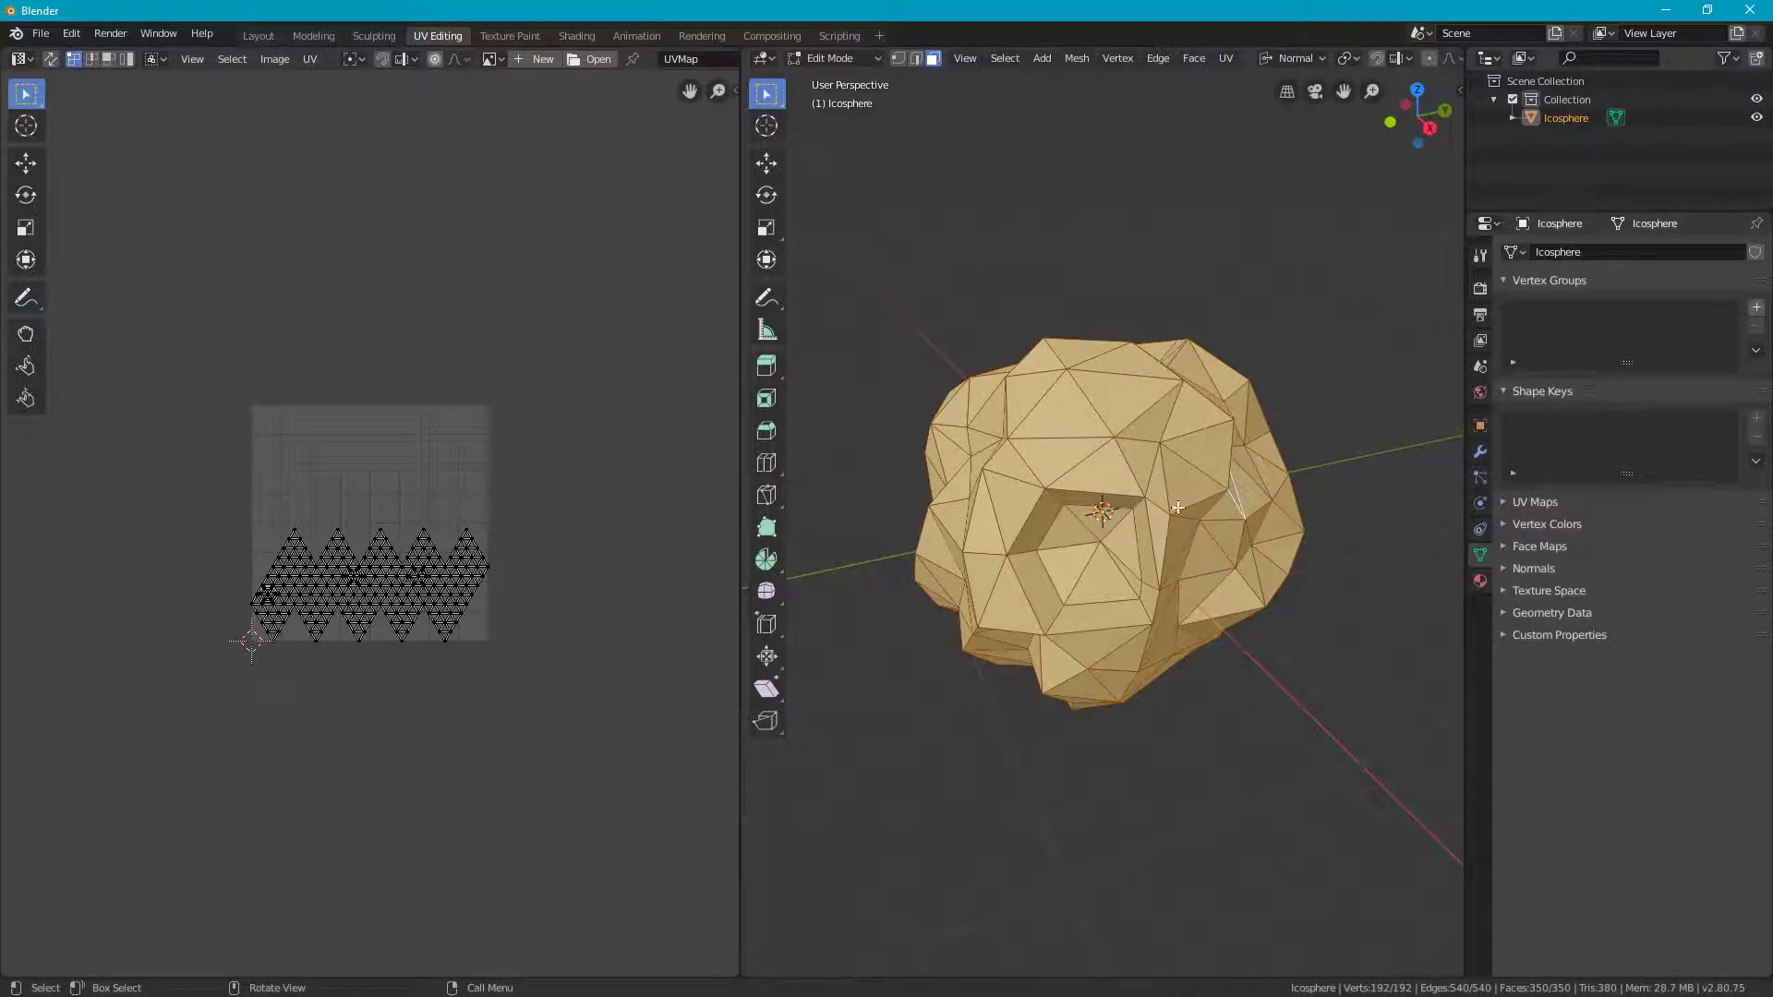
# Step: Apply Smart UV Project to the asteroid mesh with the default settings
pyautogui.click(1227, 61)
pyautogui.click(1263, 124)
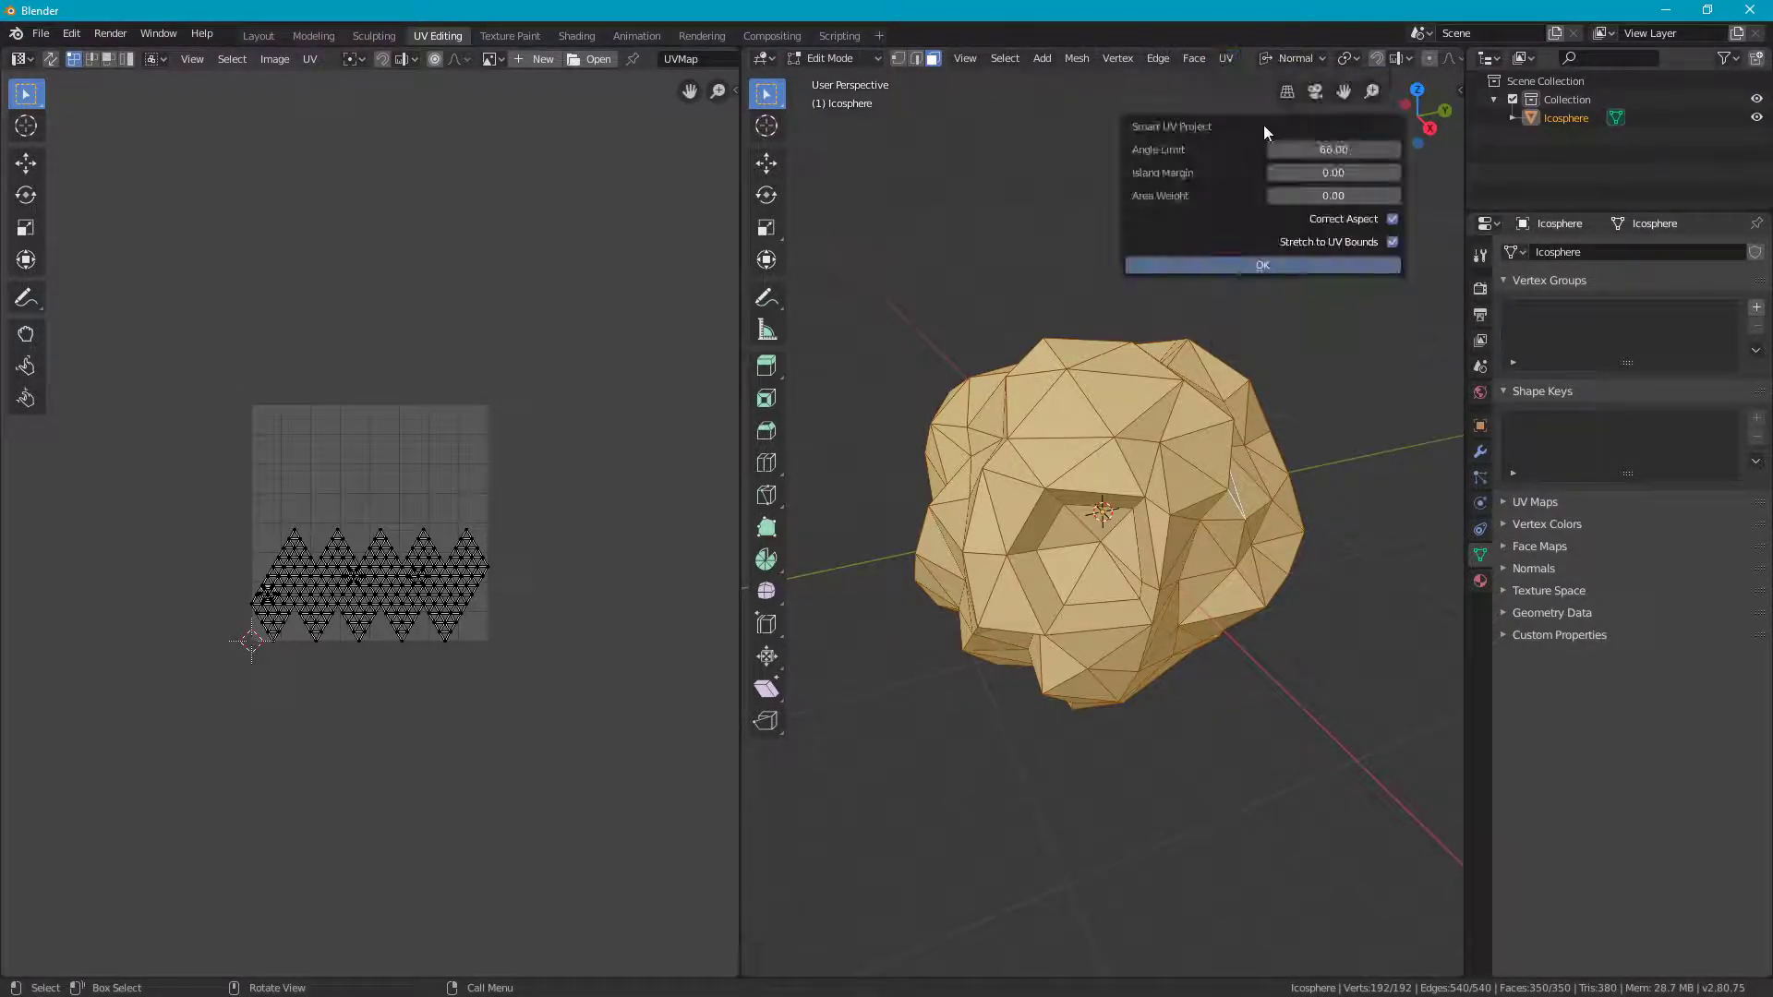
pyautogui.click(1250, 263)
pyautogui.scroll(2, 568, 478)
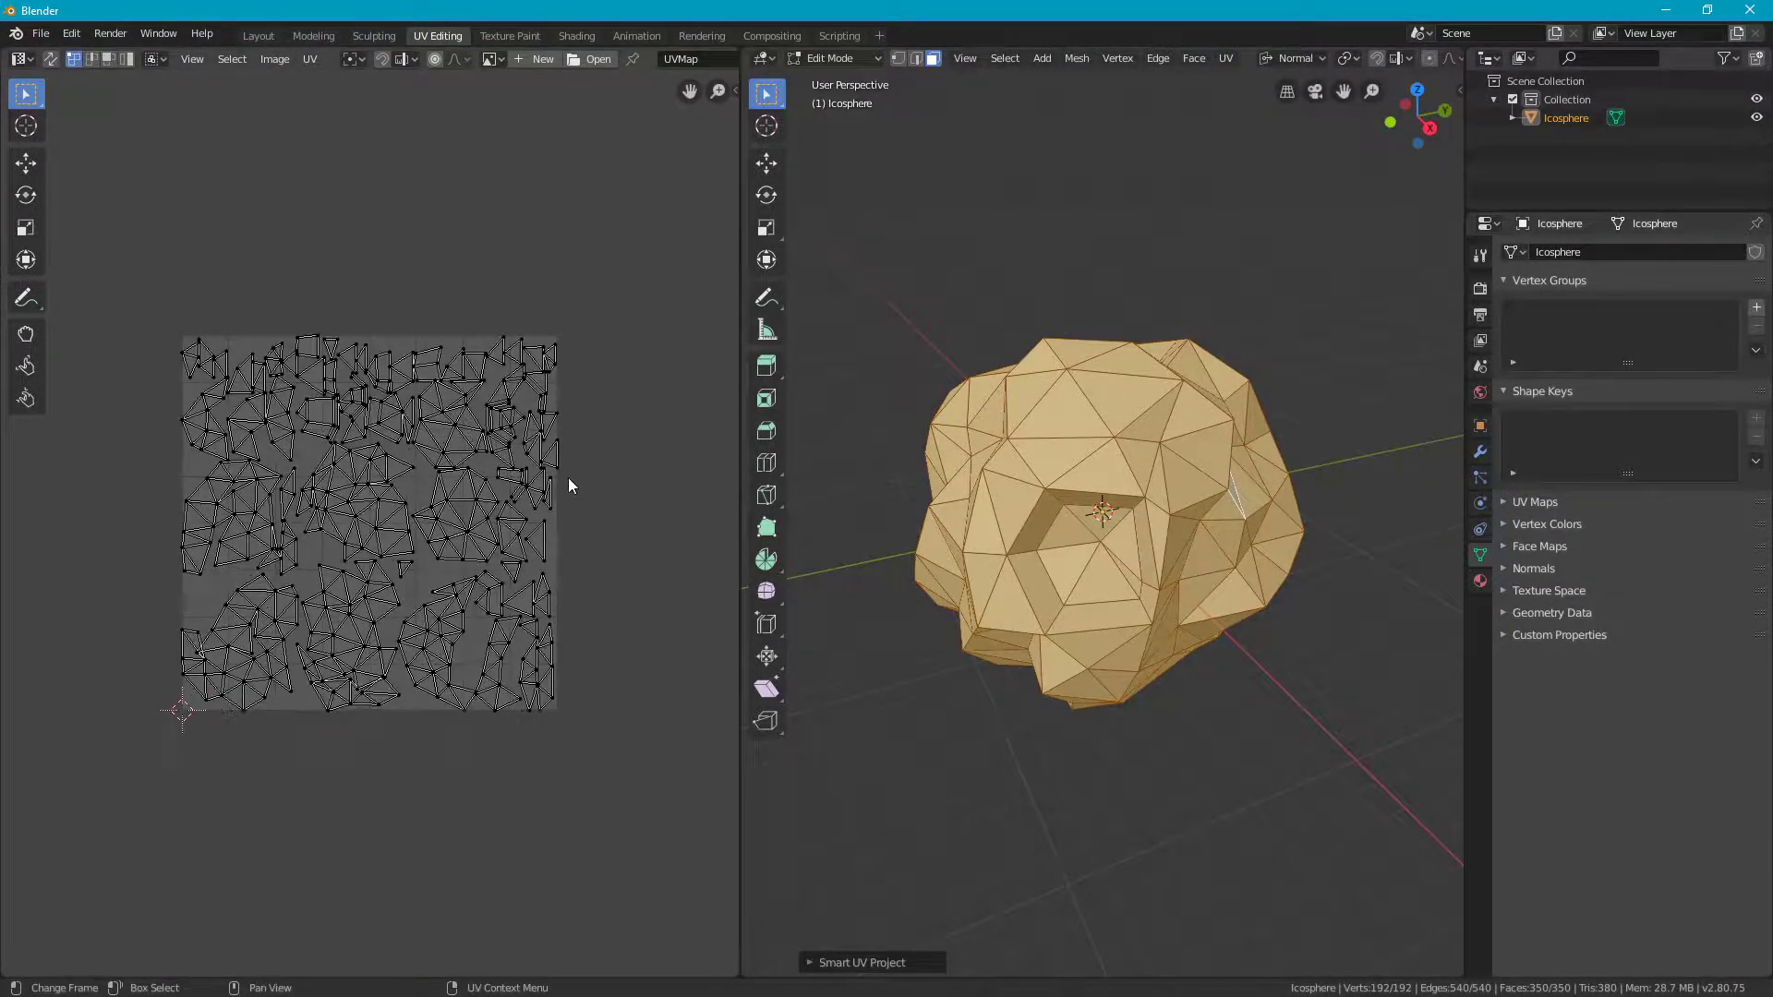
pyautogui.scroll(1, 568, 478)
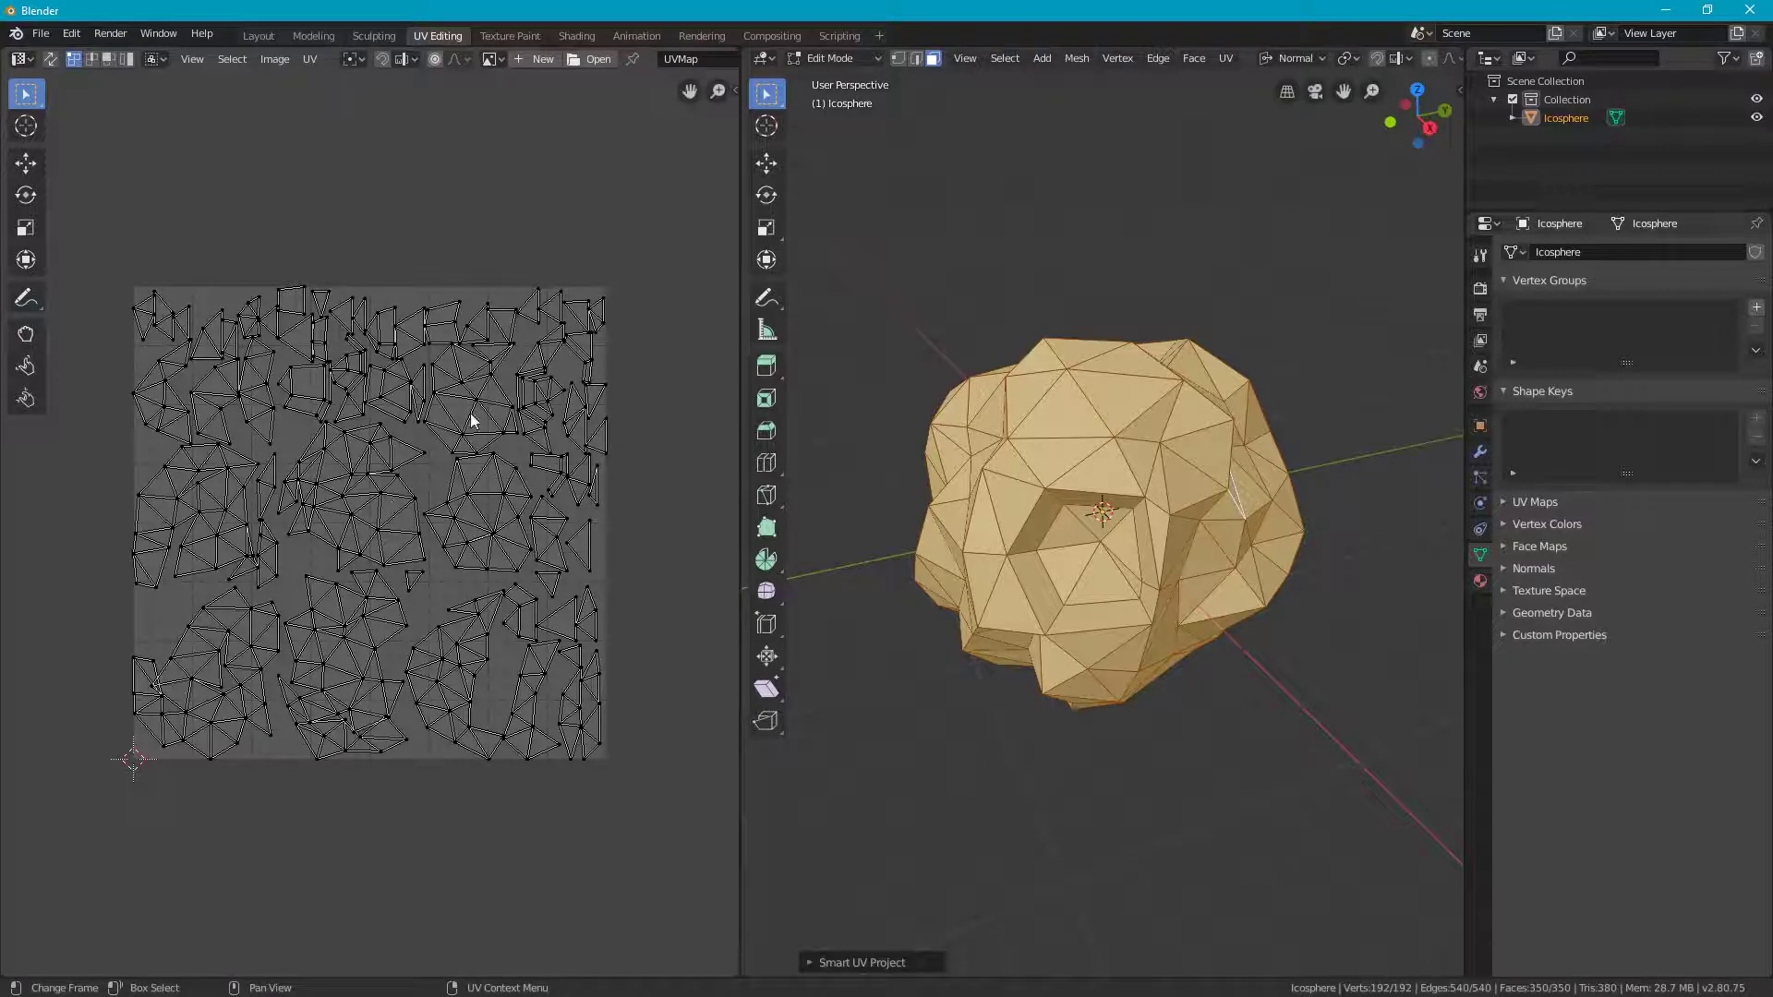
pyautogui.scroll(1, 361, 673)
pyautogui.scroll(-1, 376, 679)
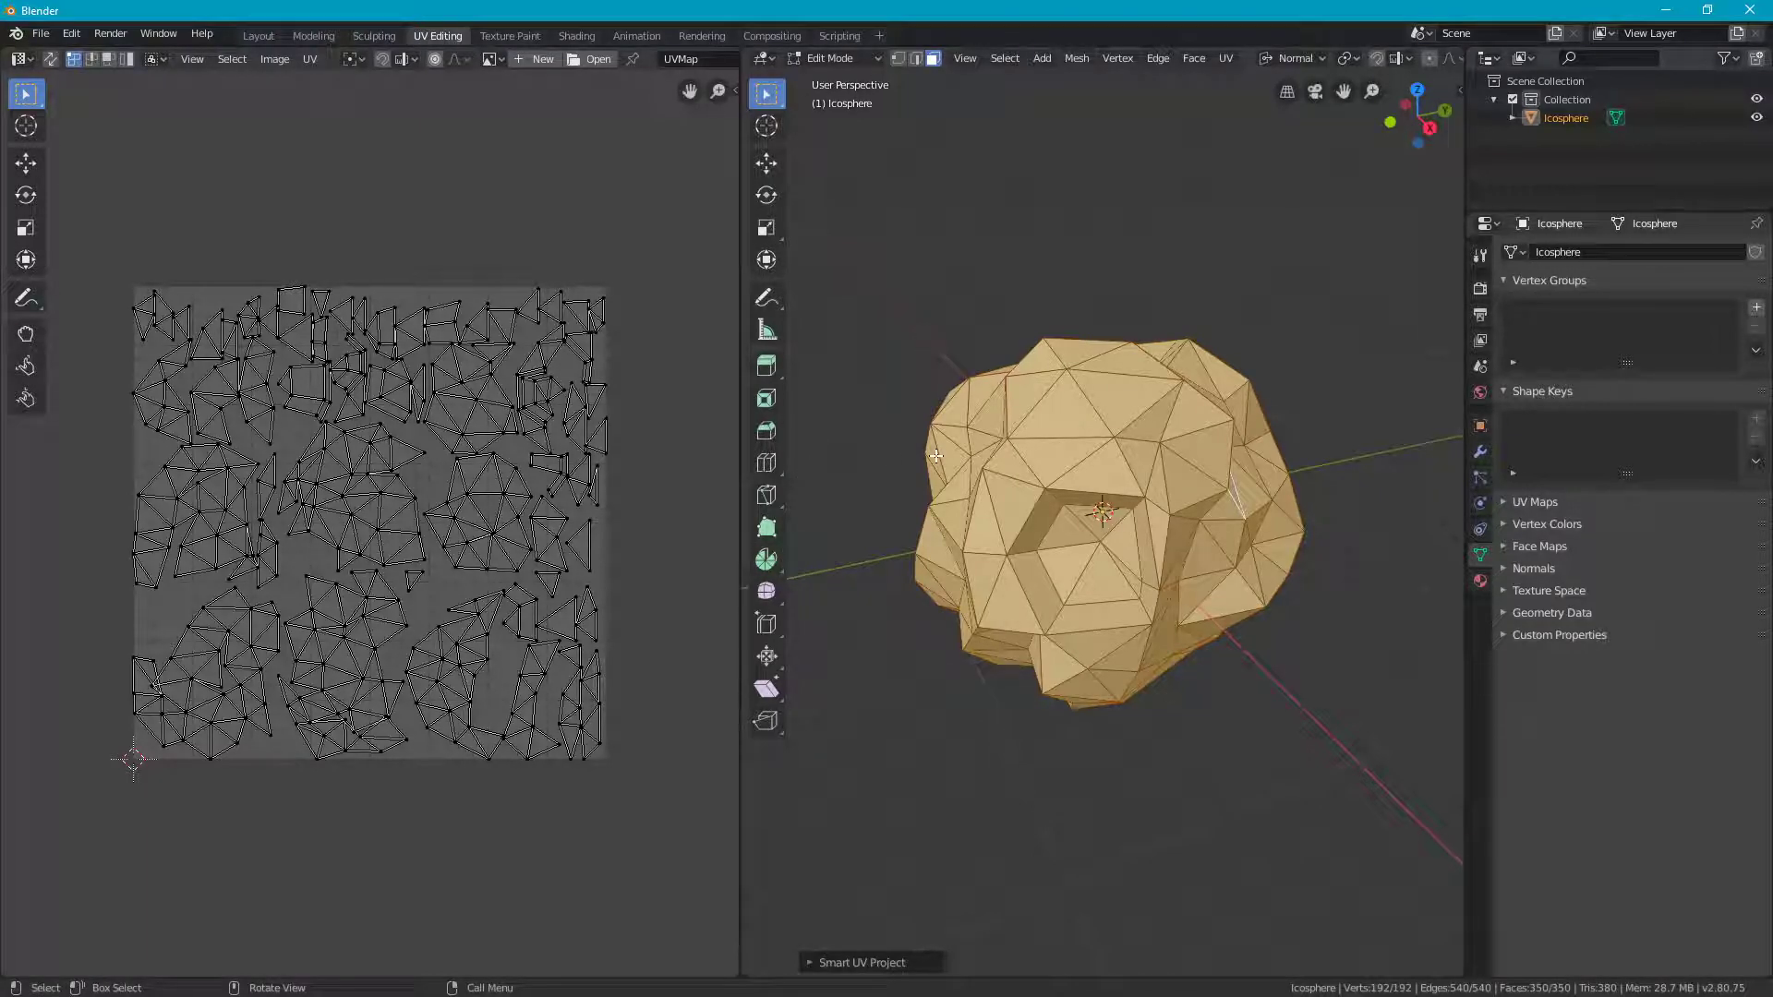
# Step: Orbit the viewport to inspect the asteroid from its other side
pyautogui.moveTo(956, 453); pyautogui.dragTo(1068, 503, button='middle')
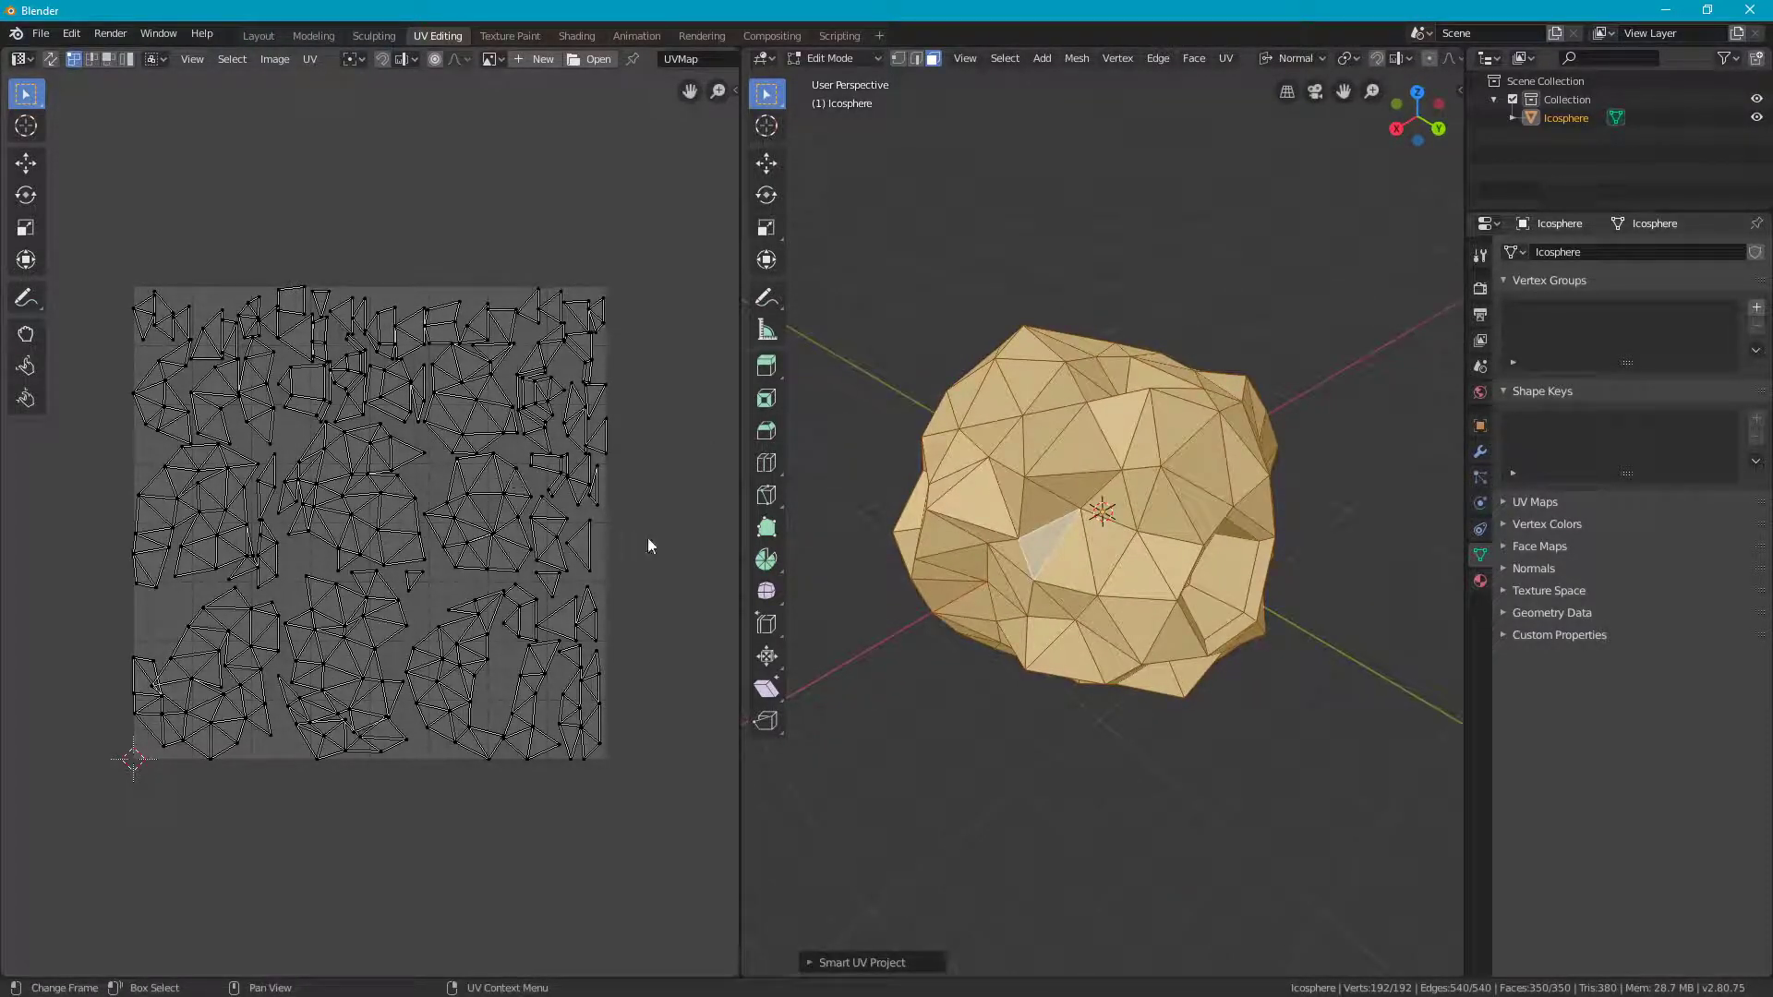
pyautogui.moveTo(887, 480); pyautogui.dragTo(1136, 443, button='middle')
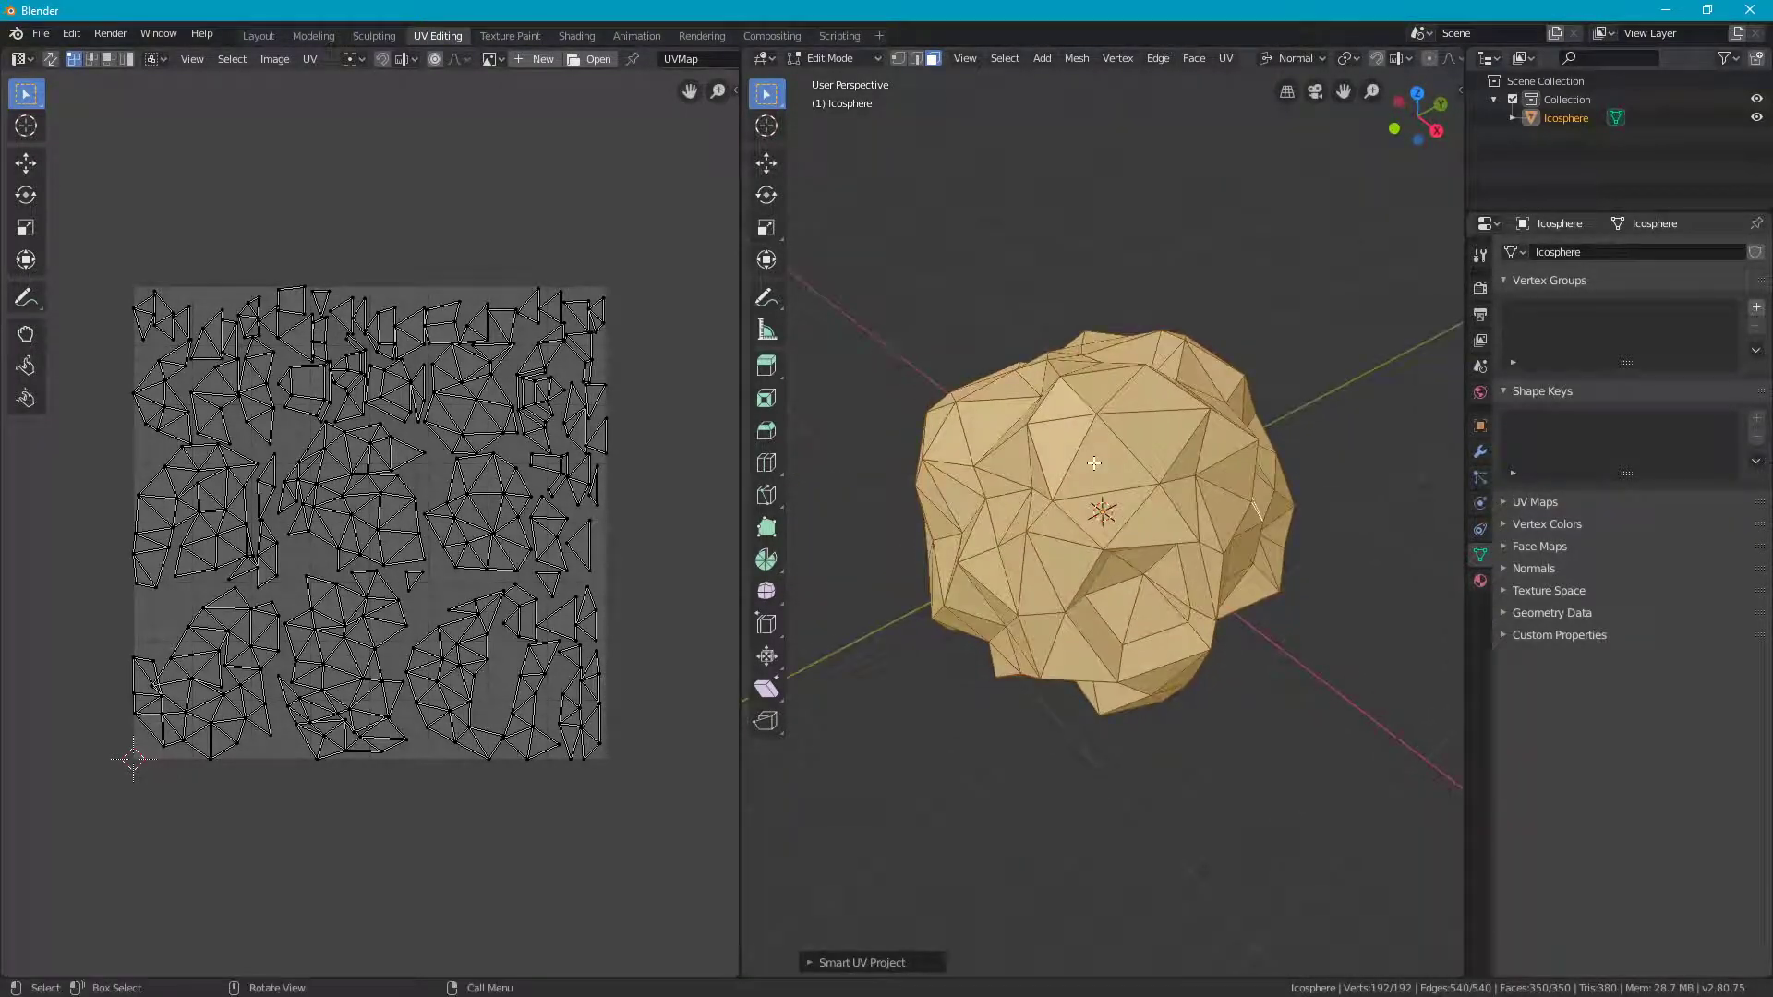
pyautogui.moveTo(833, 475); pyautogui.dragTo(1070, 395, button='middle')
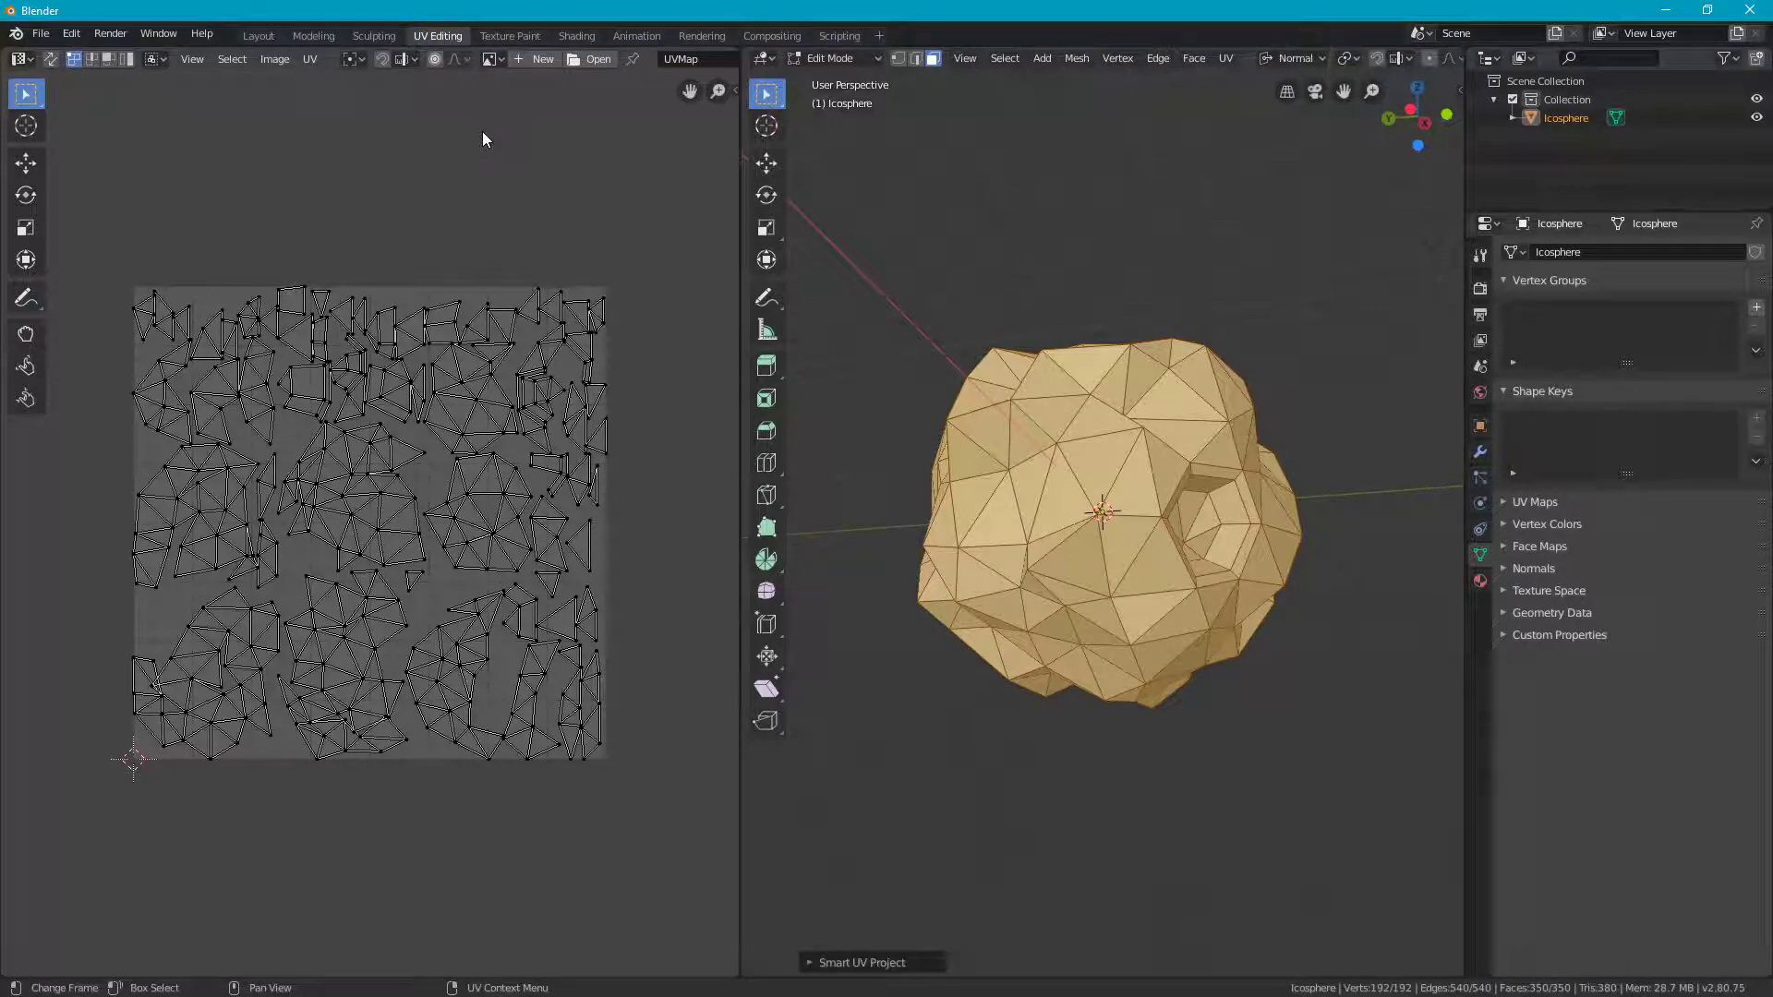
# Step: Deselect all asteroid faces in the Modeling workspace and start an FBX (.fbx) export
pyautogui.moveTo(1092, 240); pyautogui.dragTo(997, 268, button='middle')
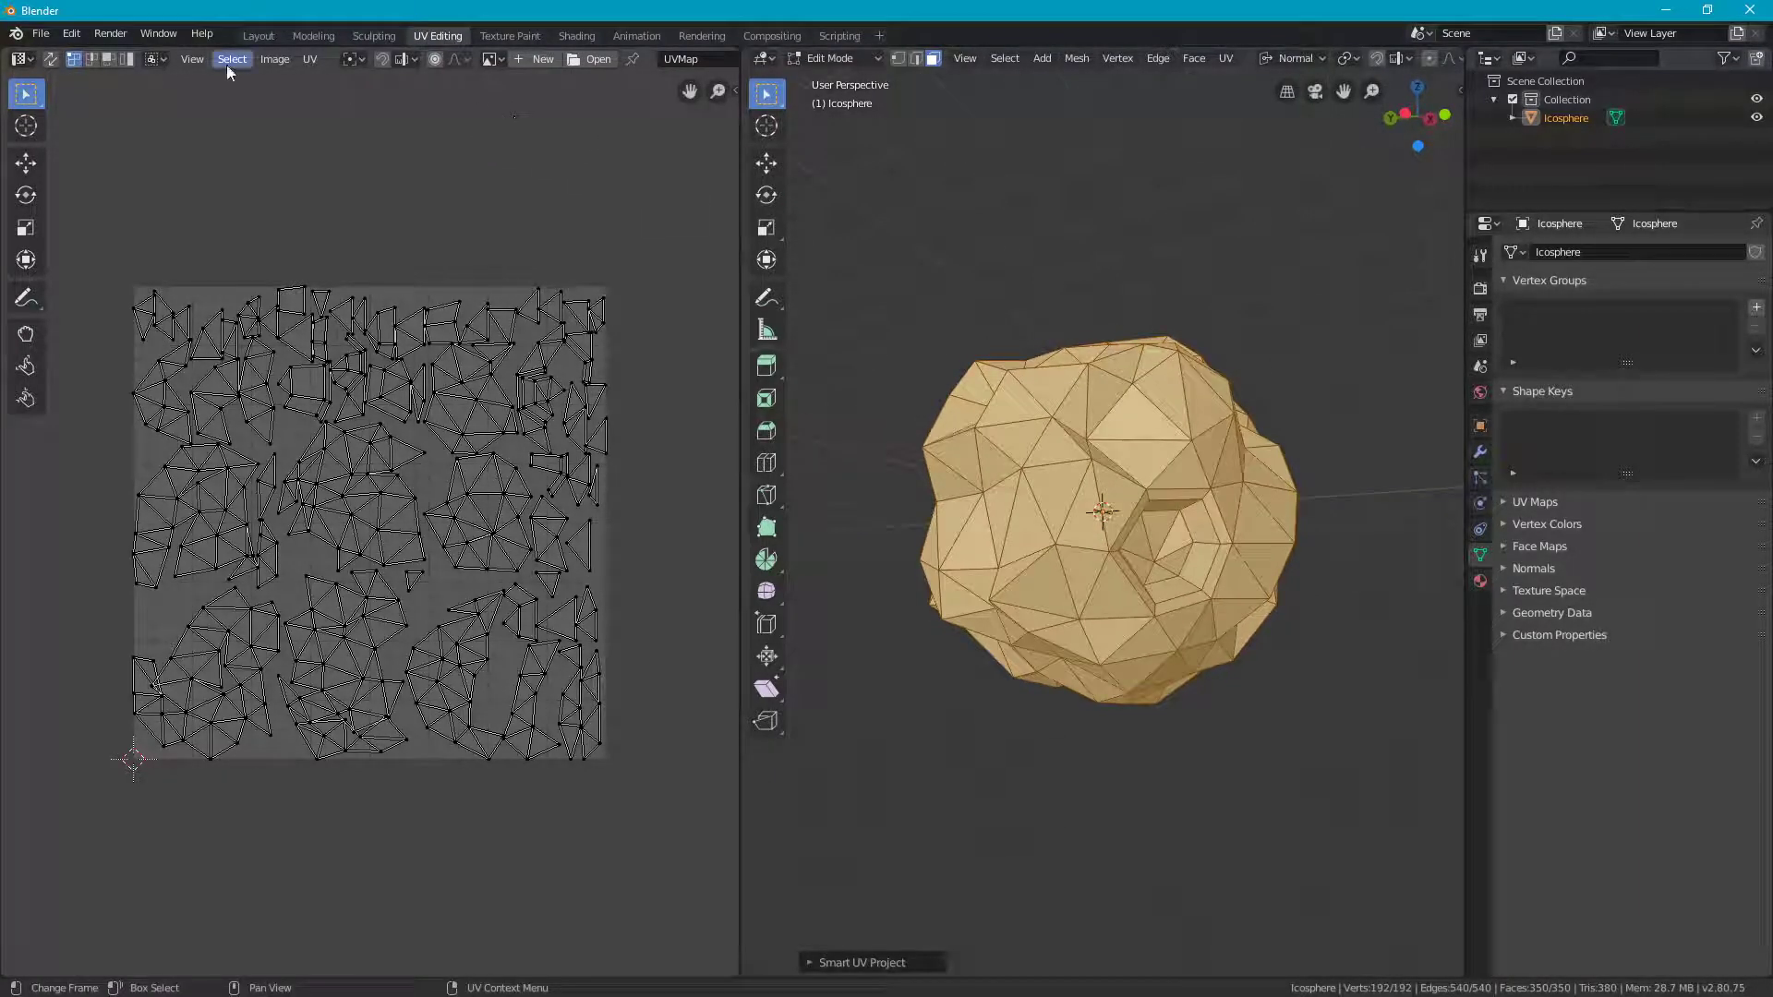
pyautogui.click(314, 35)
pyautogui.scroll(-2, 378, 222)
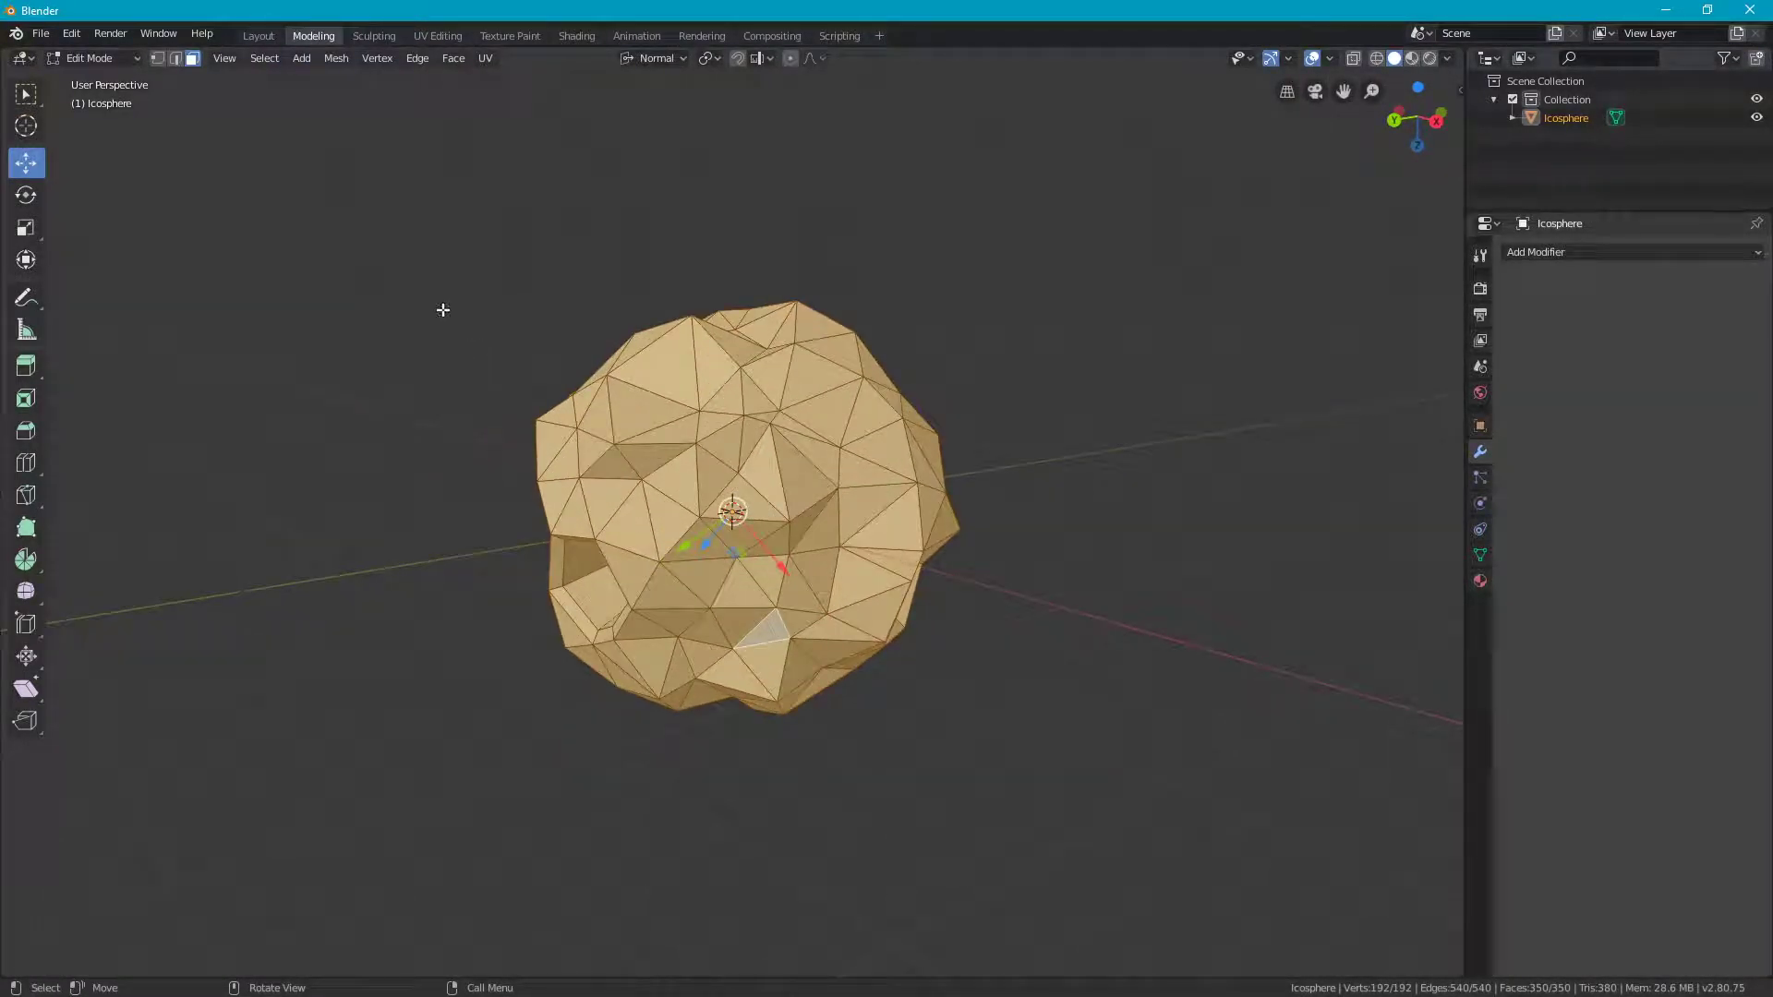
pyautogui.hotkey('alt', 'a')
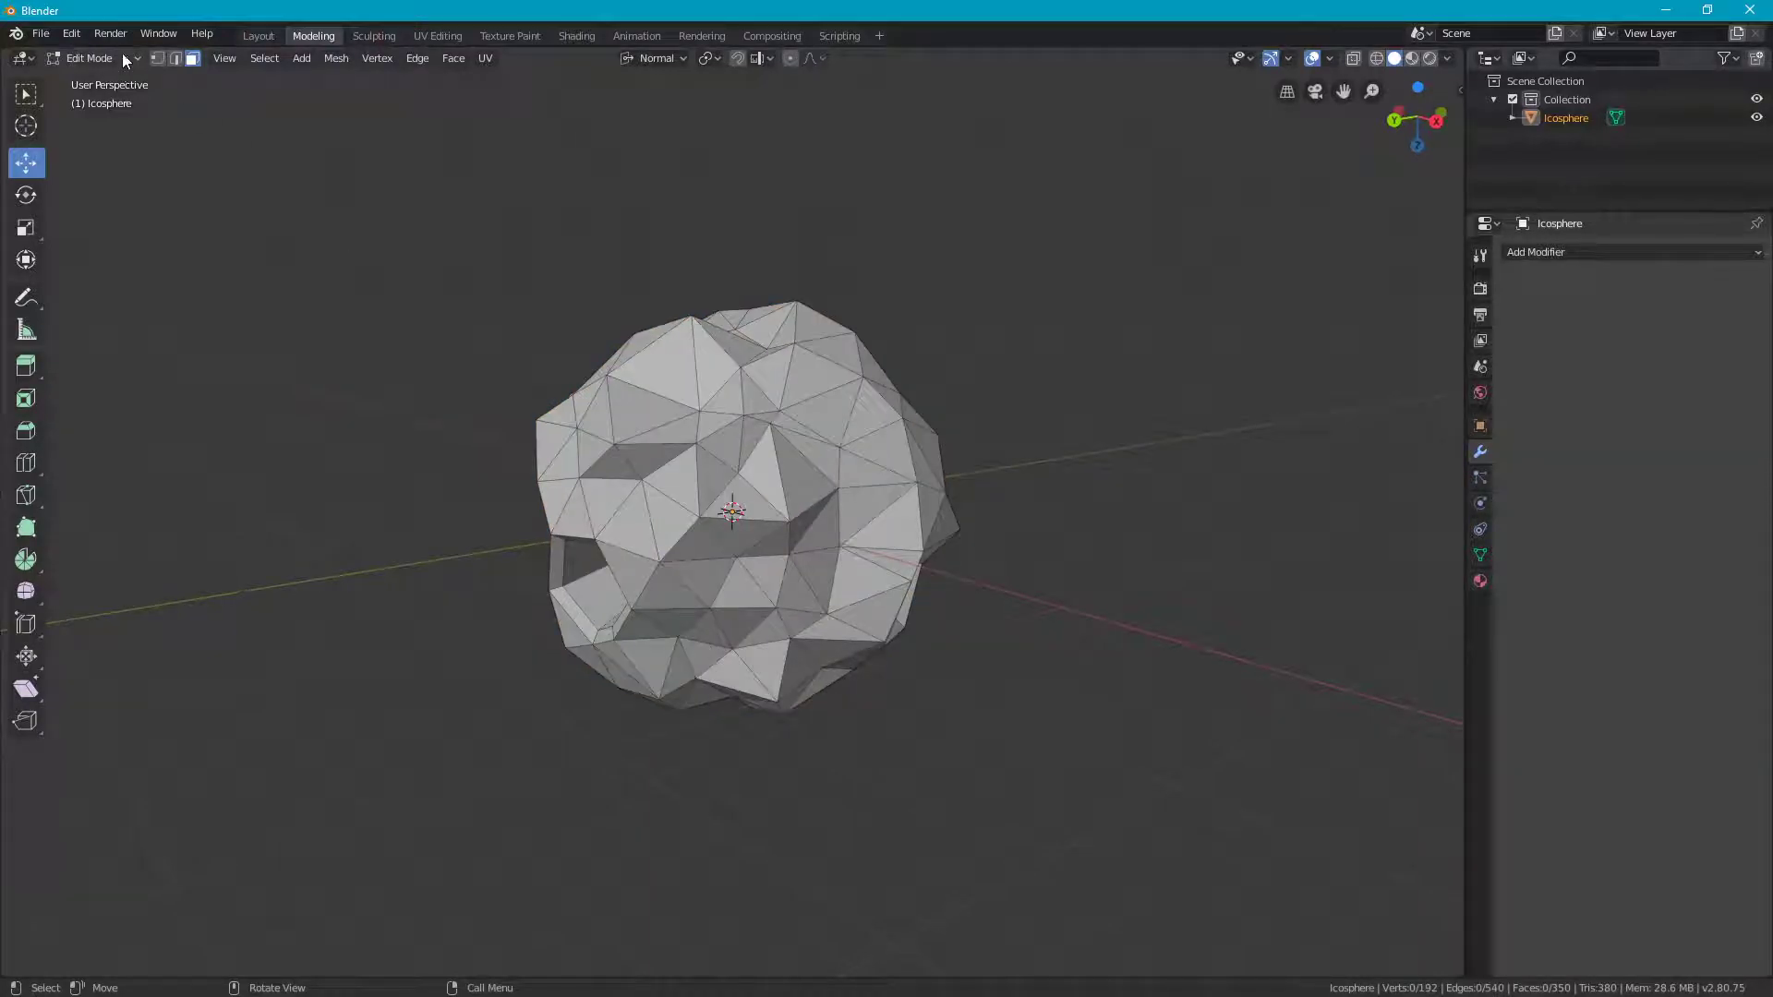
pyautogui.click(48, 37)
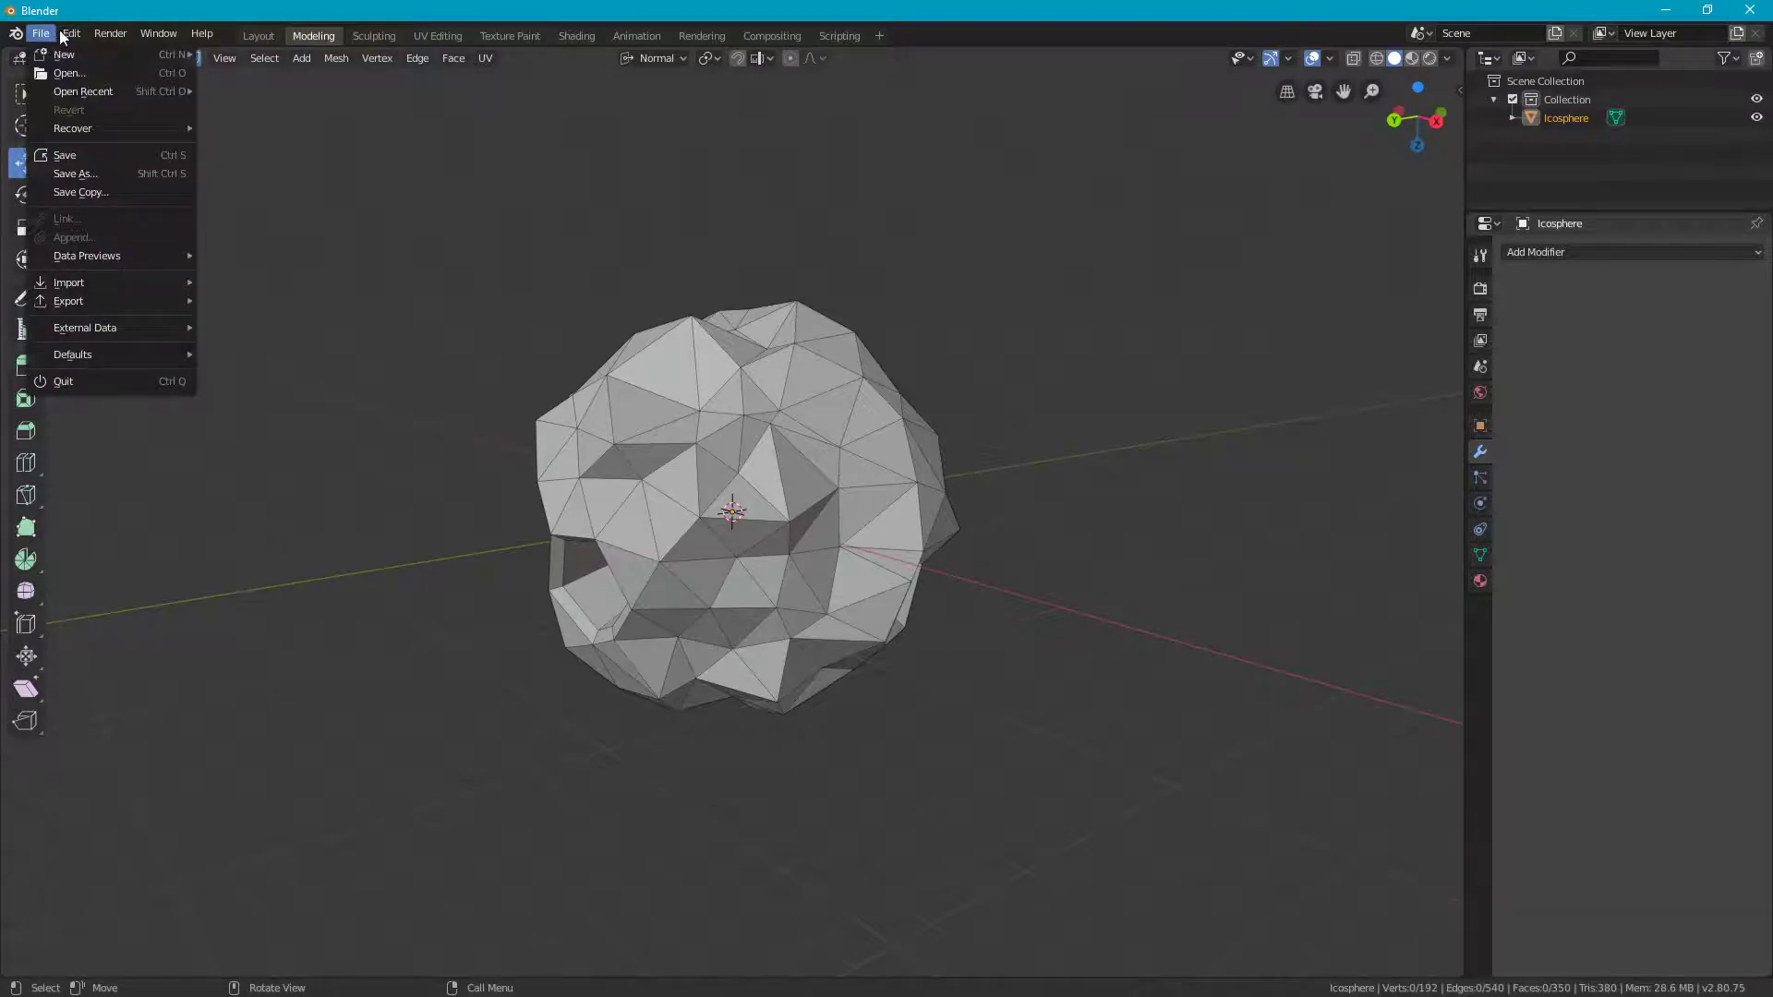
pyautogui.moveTo(91, 314)
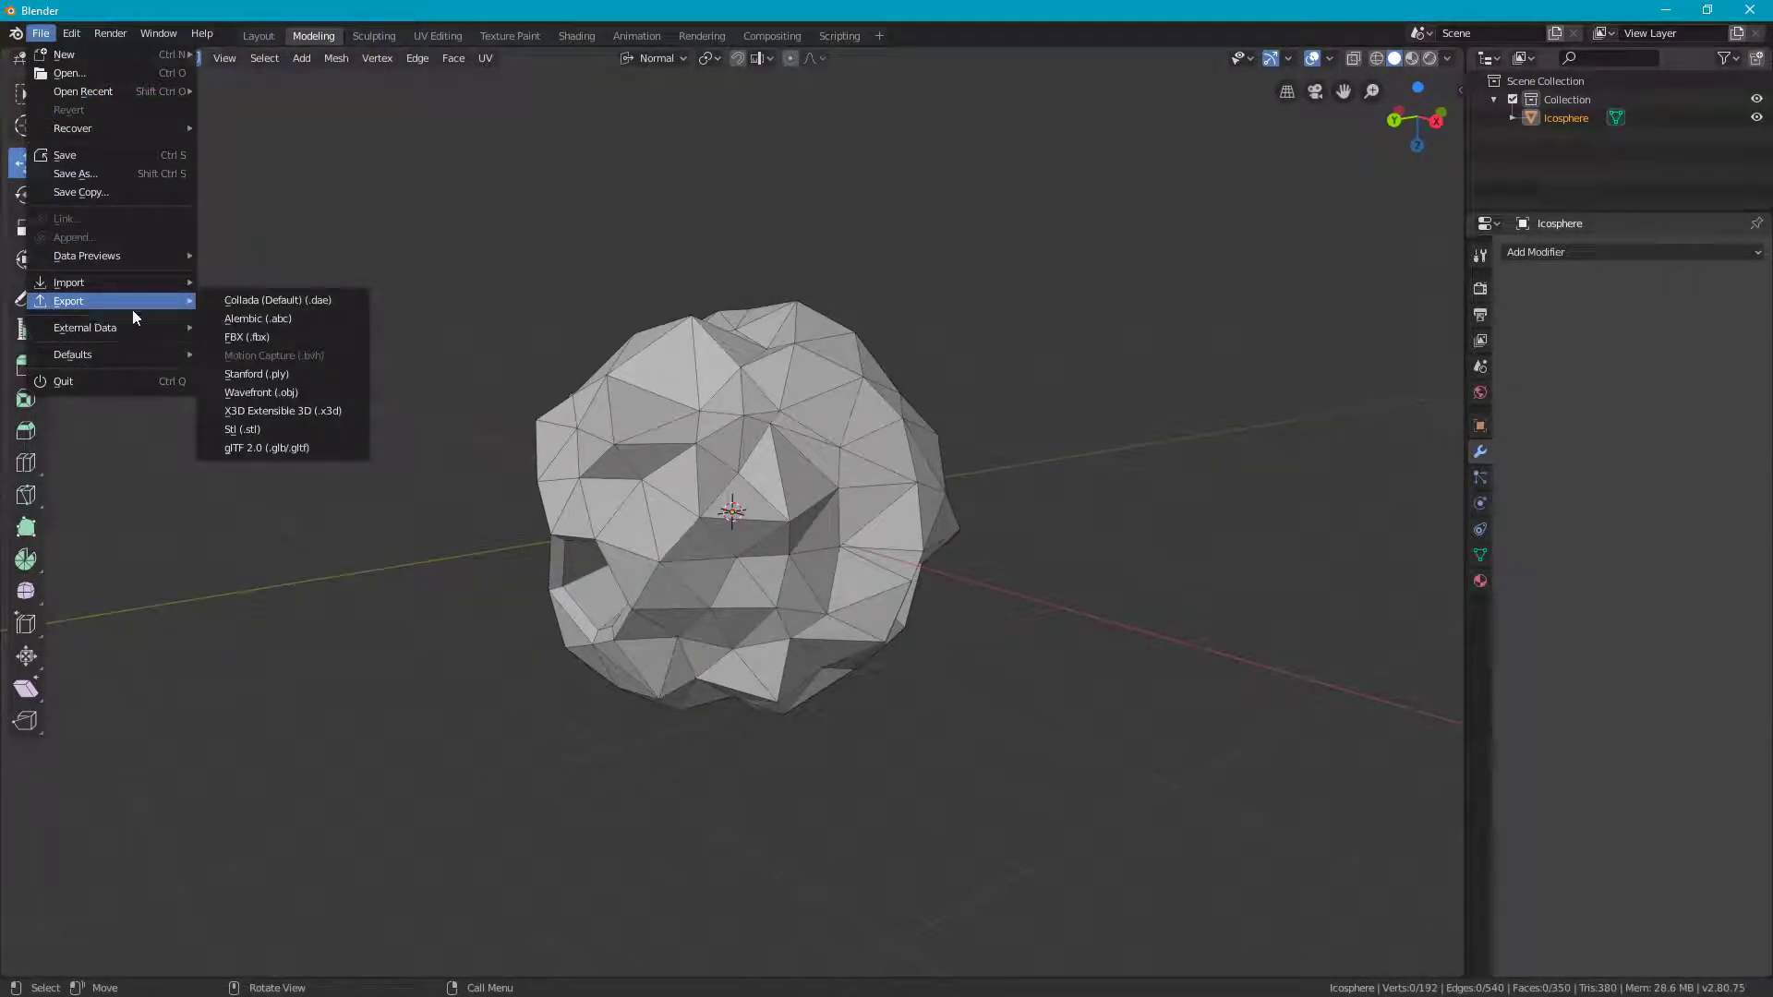
pyautogui.click(261, 341)
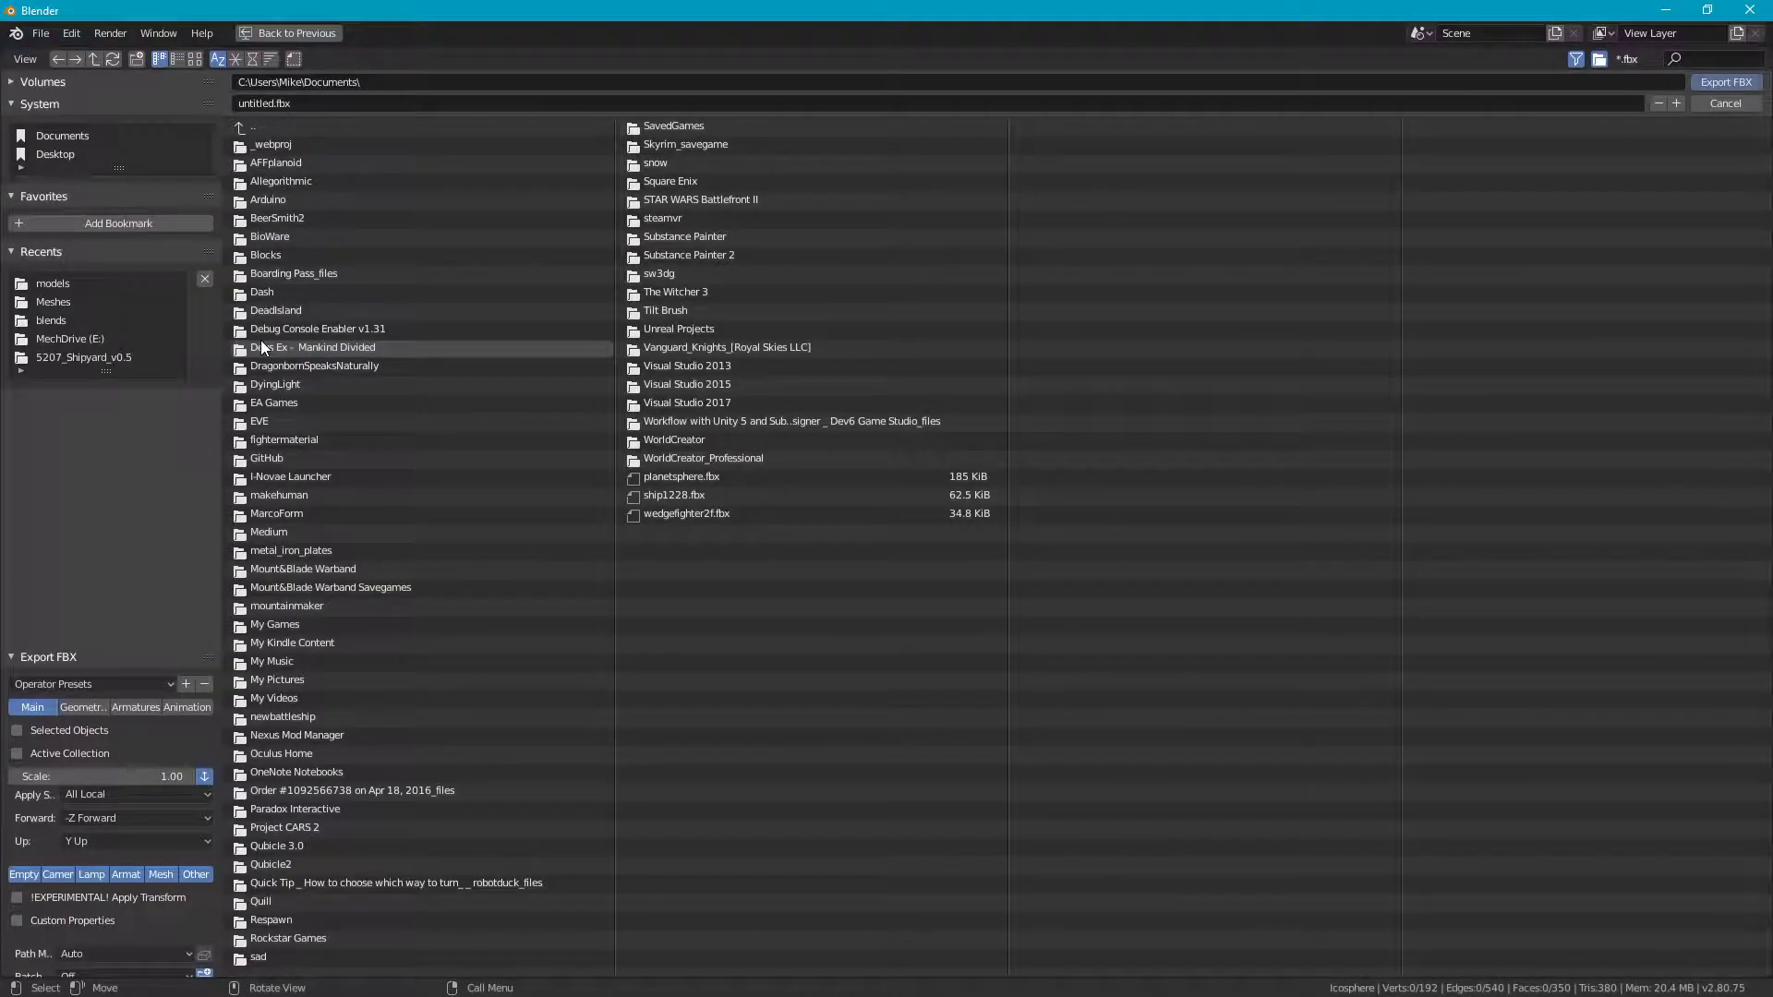
# Step: Point the export to the F:\models folder and rename untitled.fbx to asteroid2.fbx
pyautogui.click(59, 283)
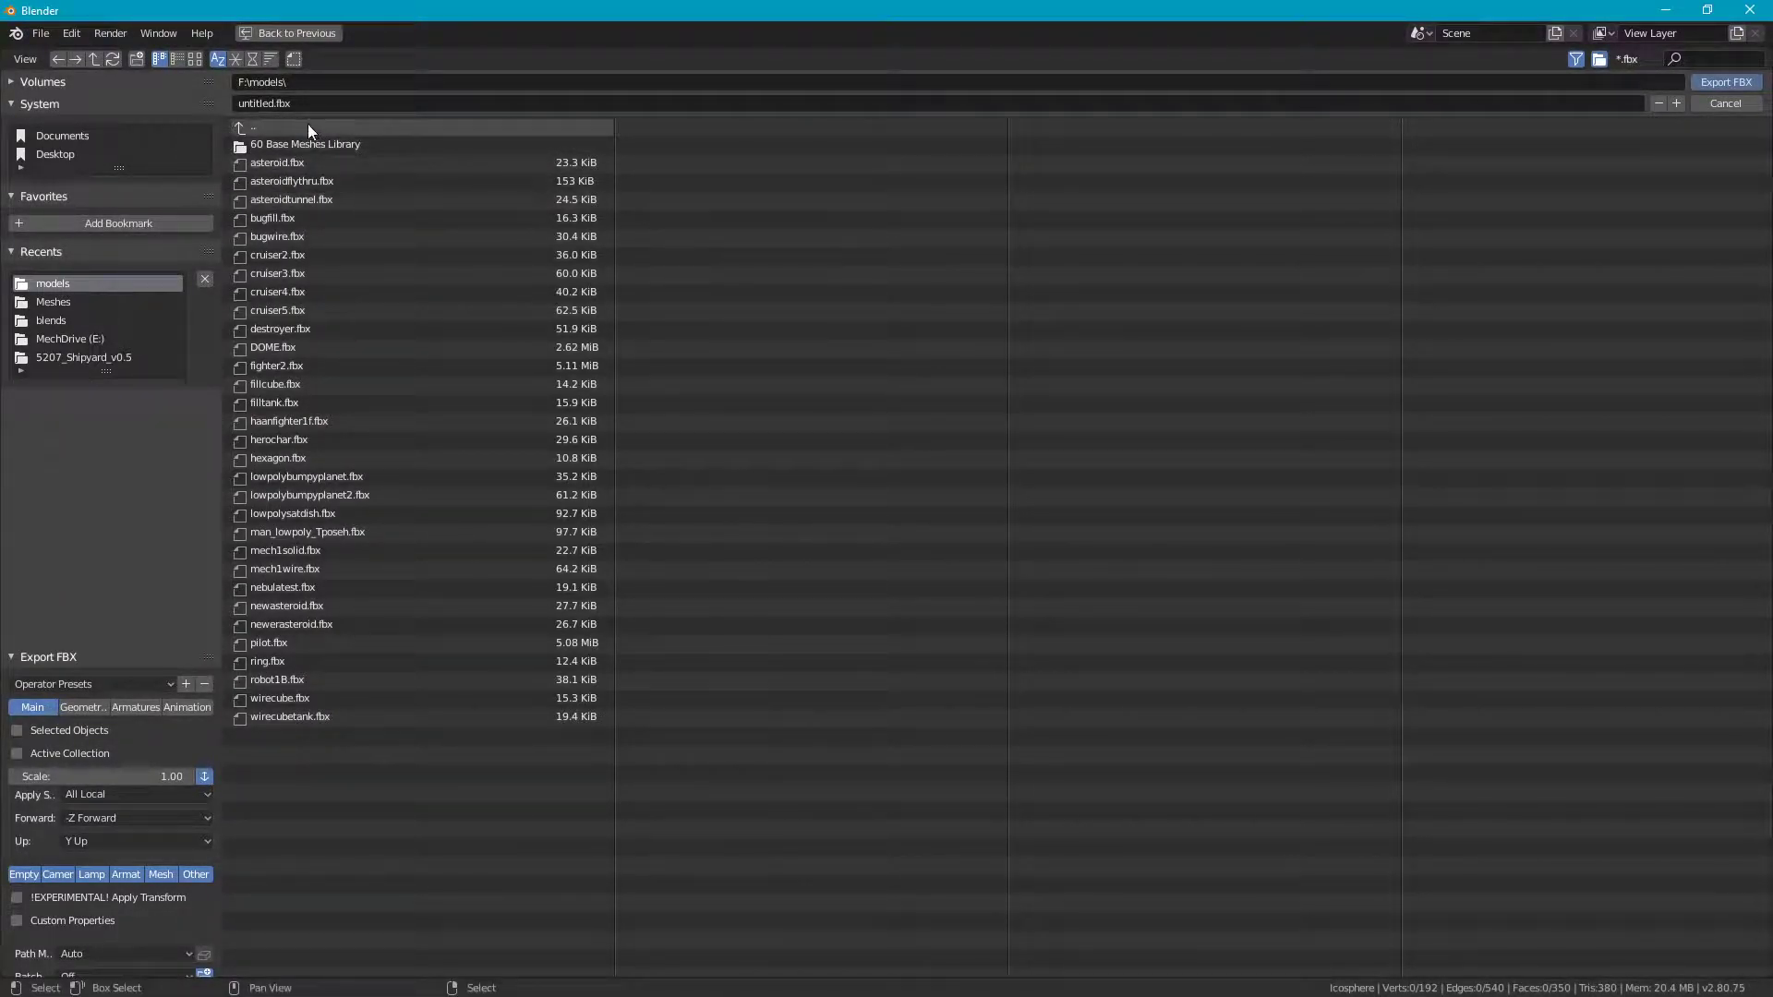
pyautogui.click(264, 101)
pyautogui.doubleClick(264, 102)
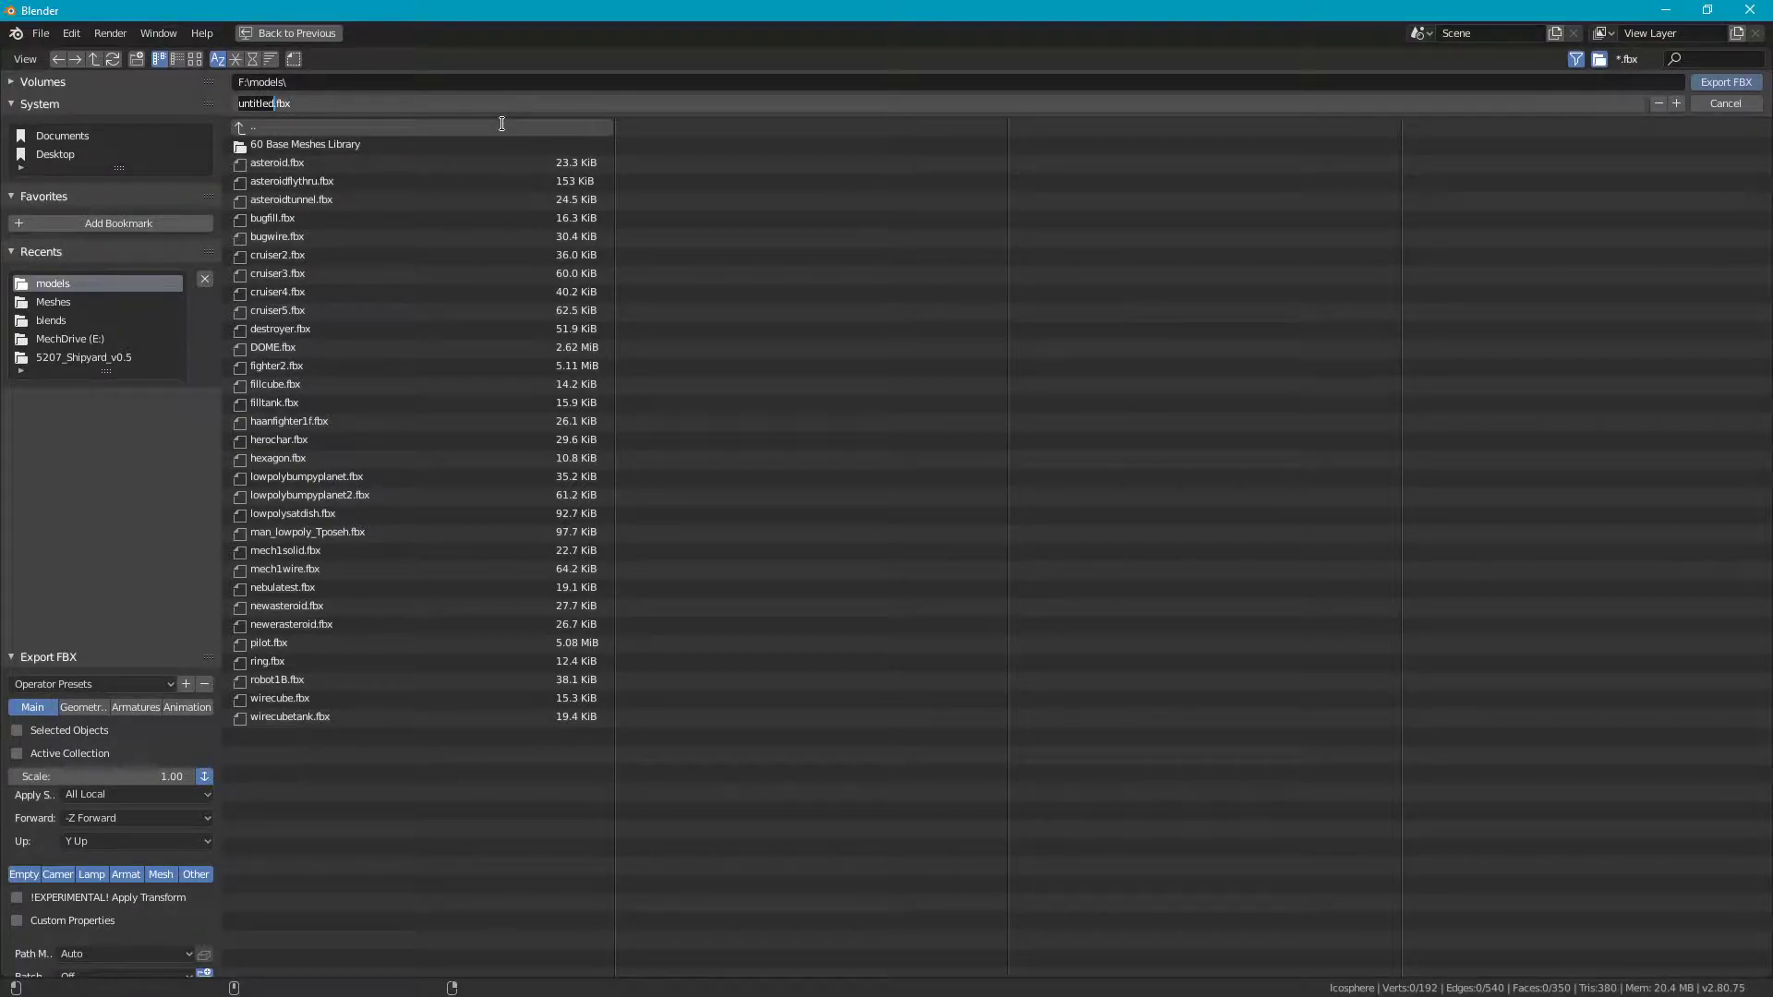
pyautogui.write('asteroid')
pyautogui.write('2')
# Step: Set the FBX axes to Z Forward and Y Up, then export asteroid2.fbx
pyautogui.click(112, 817)
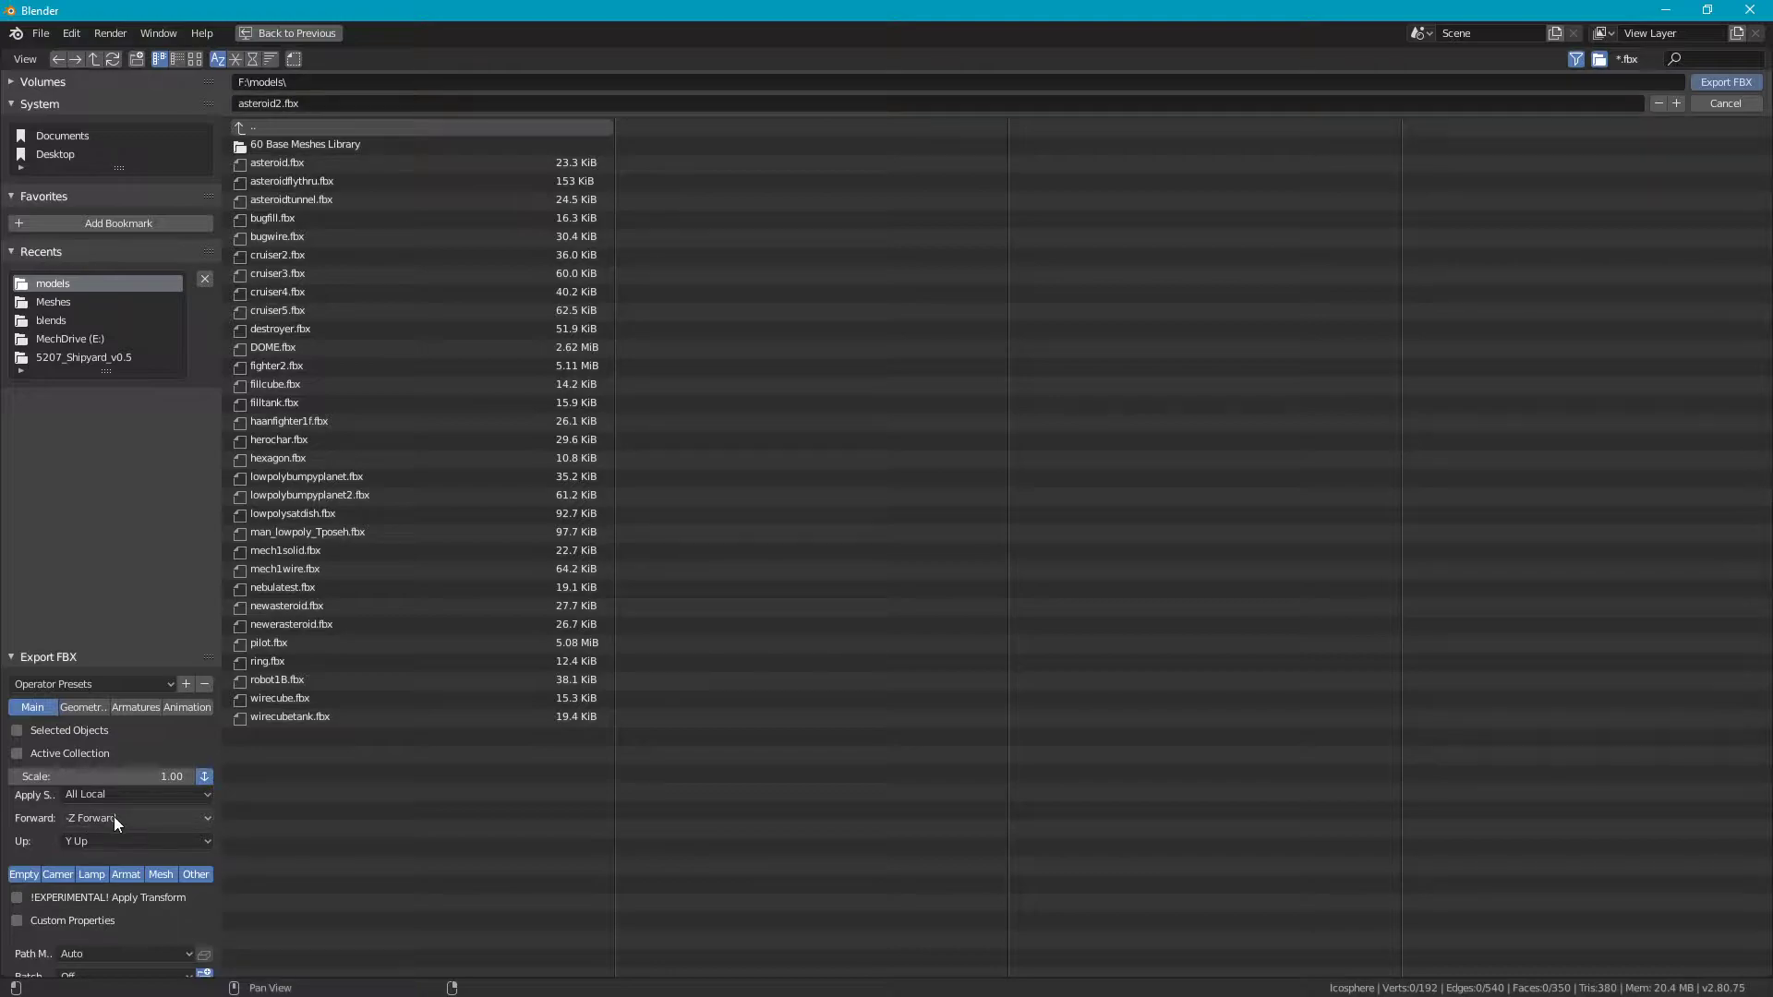
pyautogui.click(201, 822)
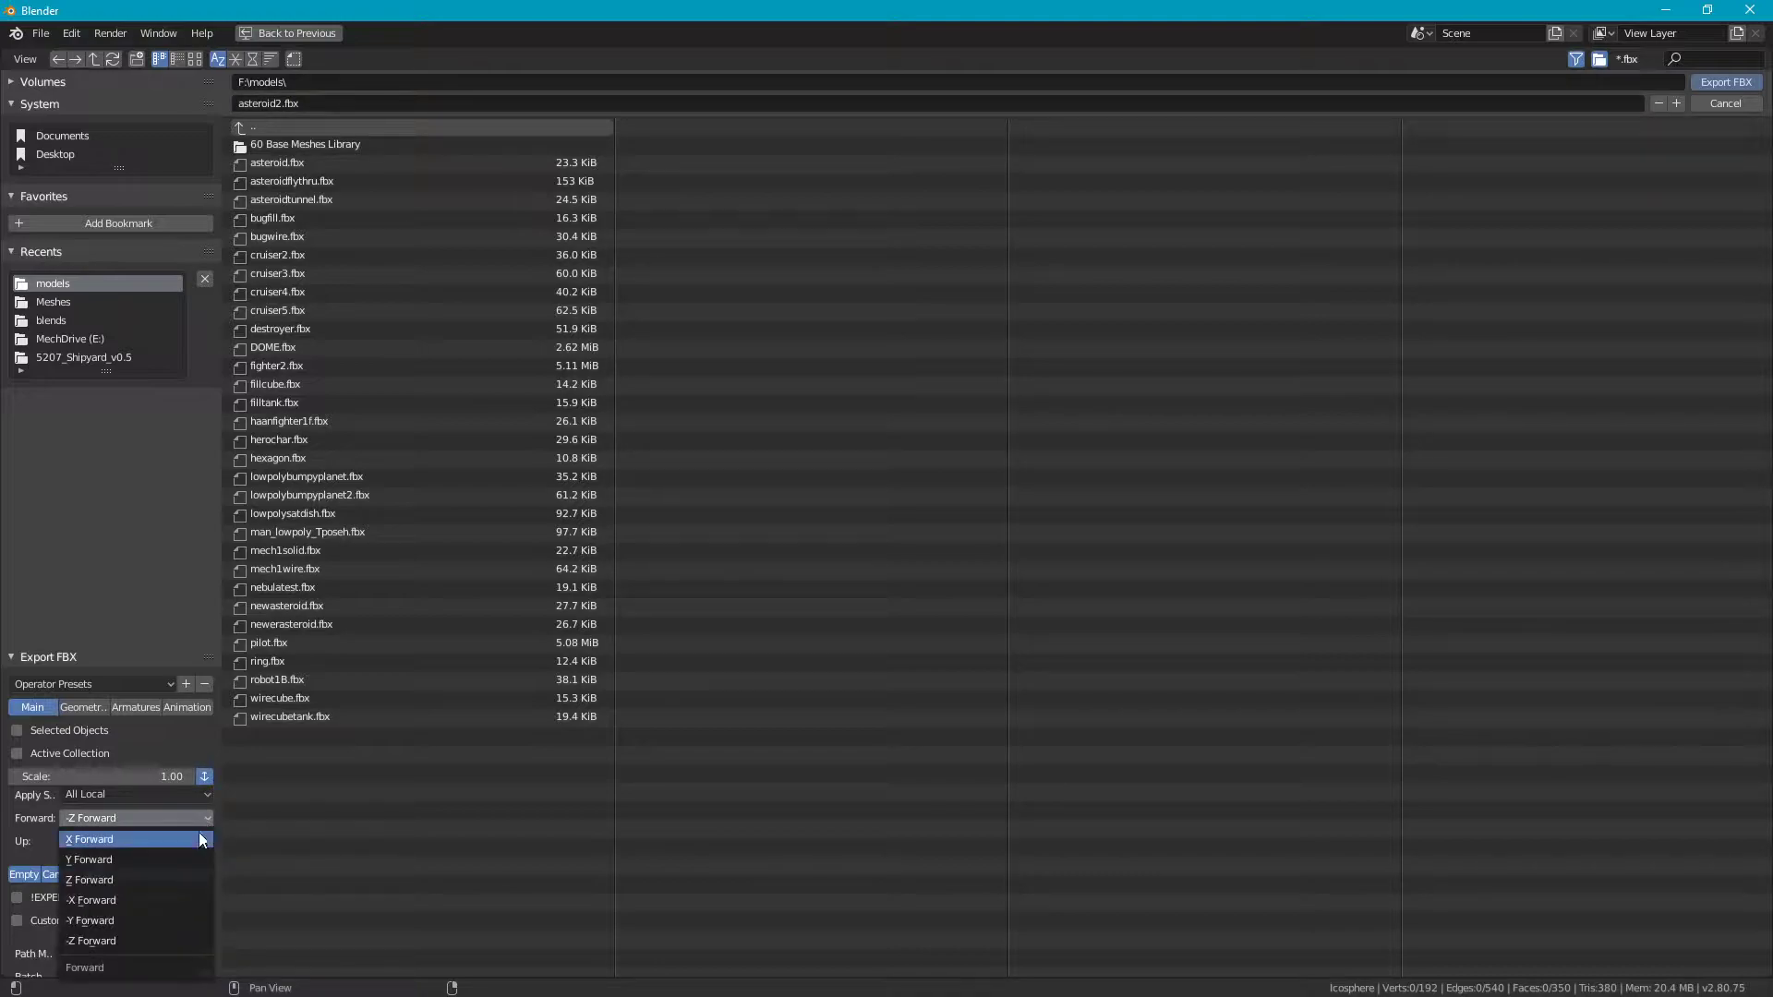
pyautogui.click(174, 879)
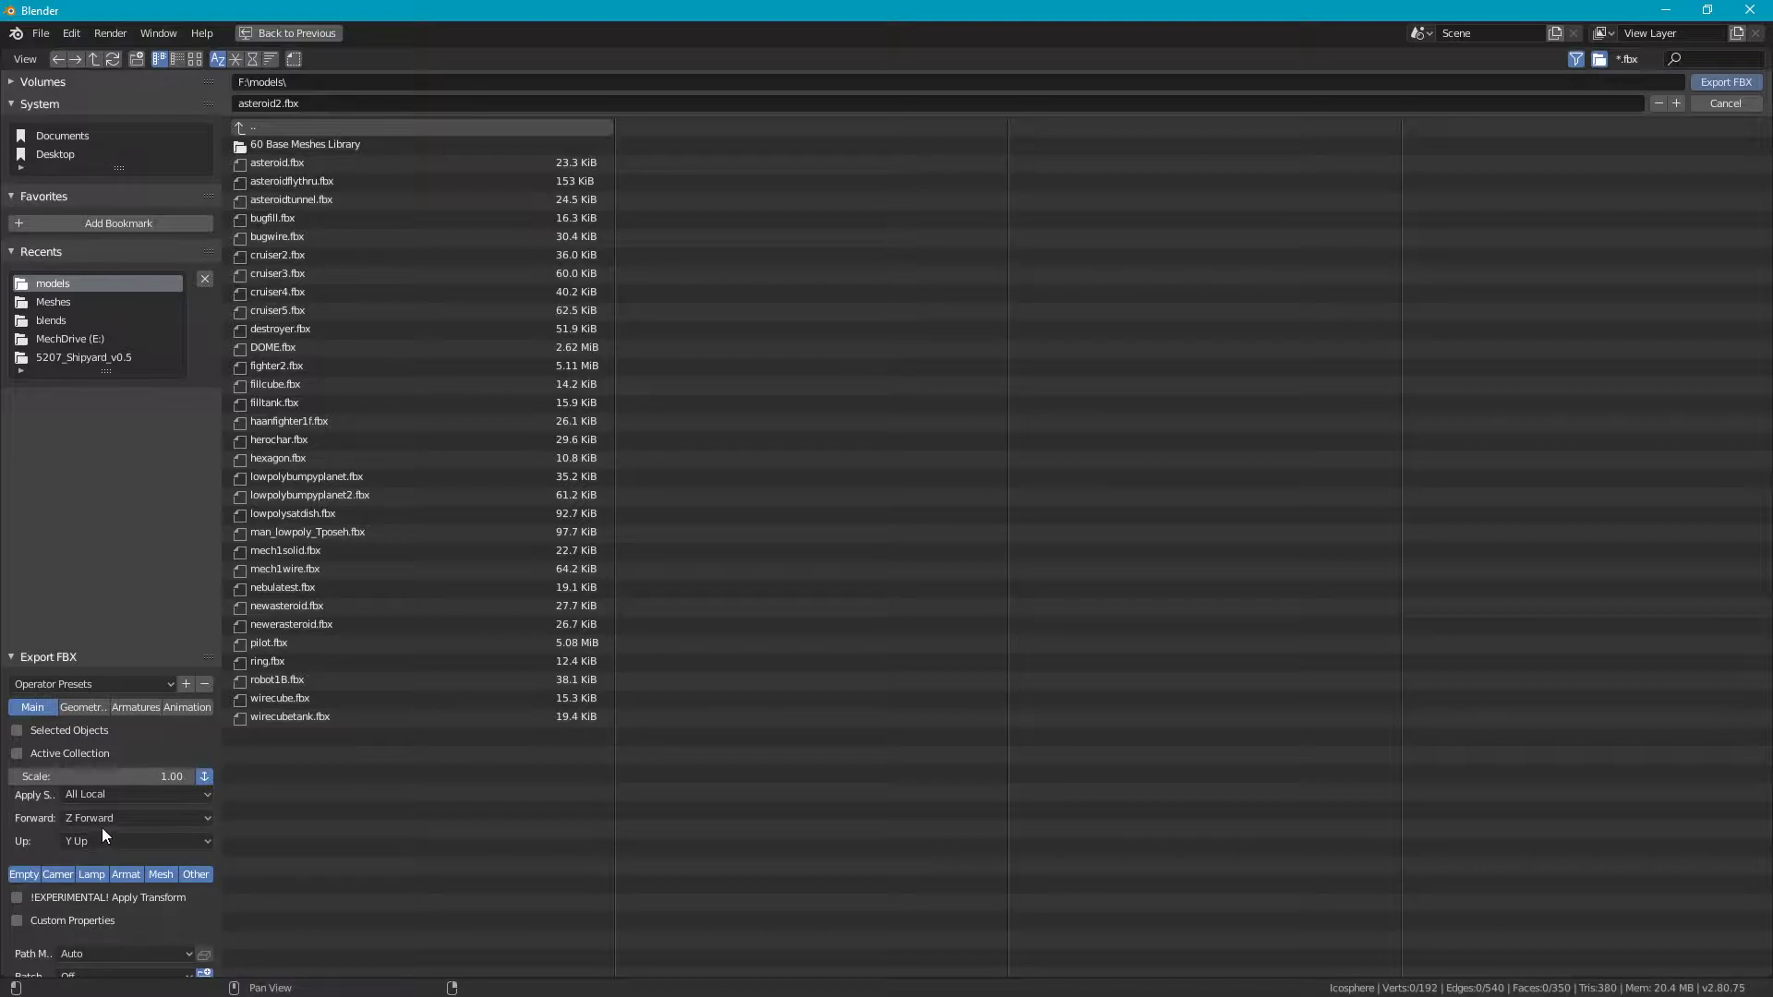
pyautogui.click(153, 842)
pyautogui.click(153, 842)
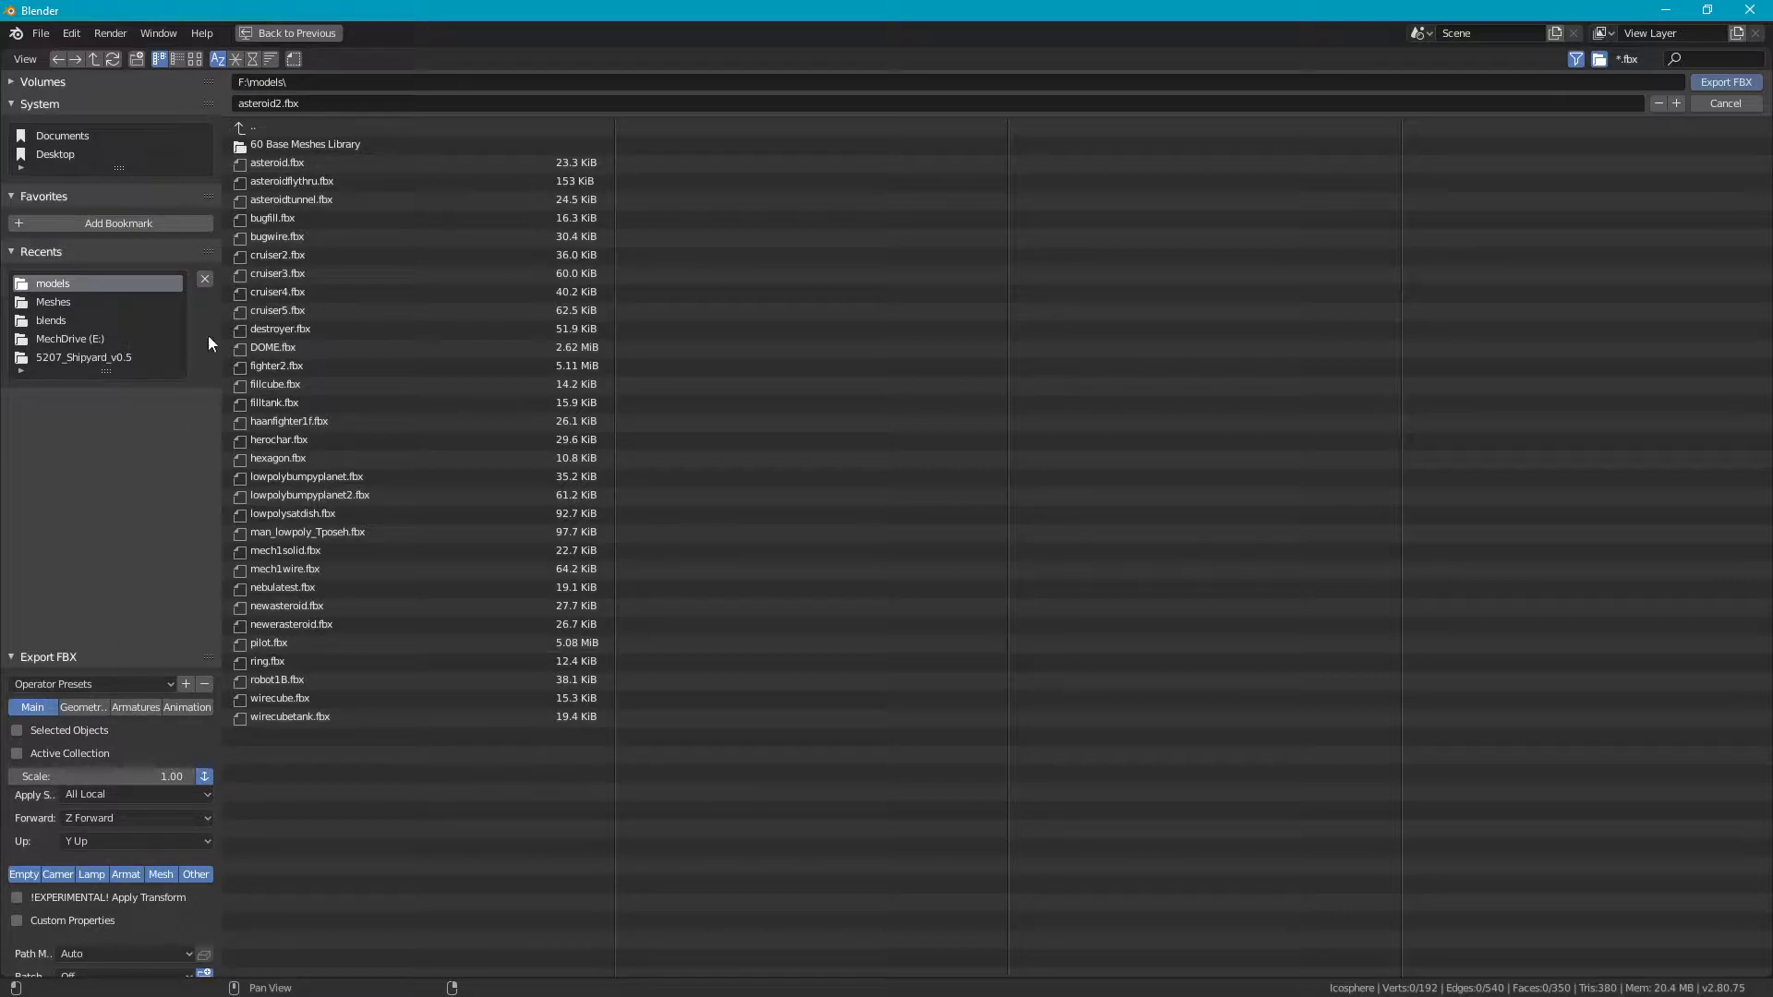
pyautogui.click(1706, 81)
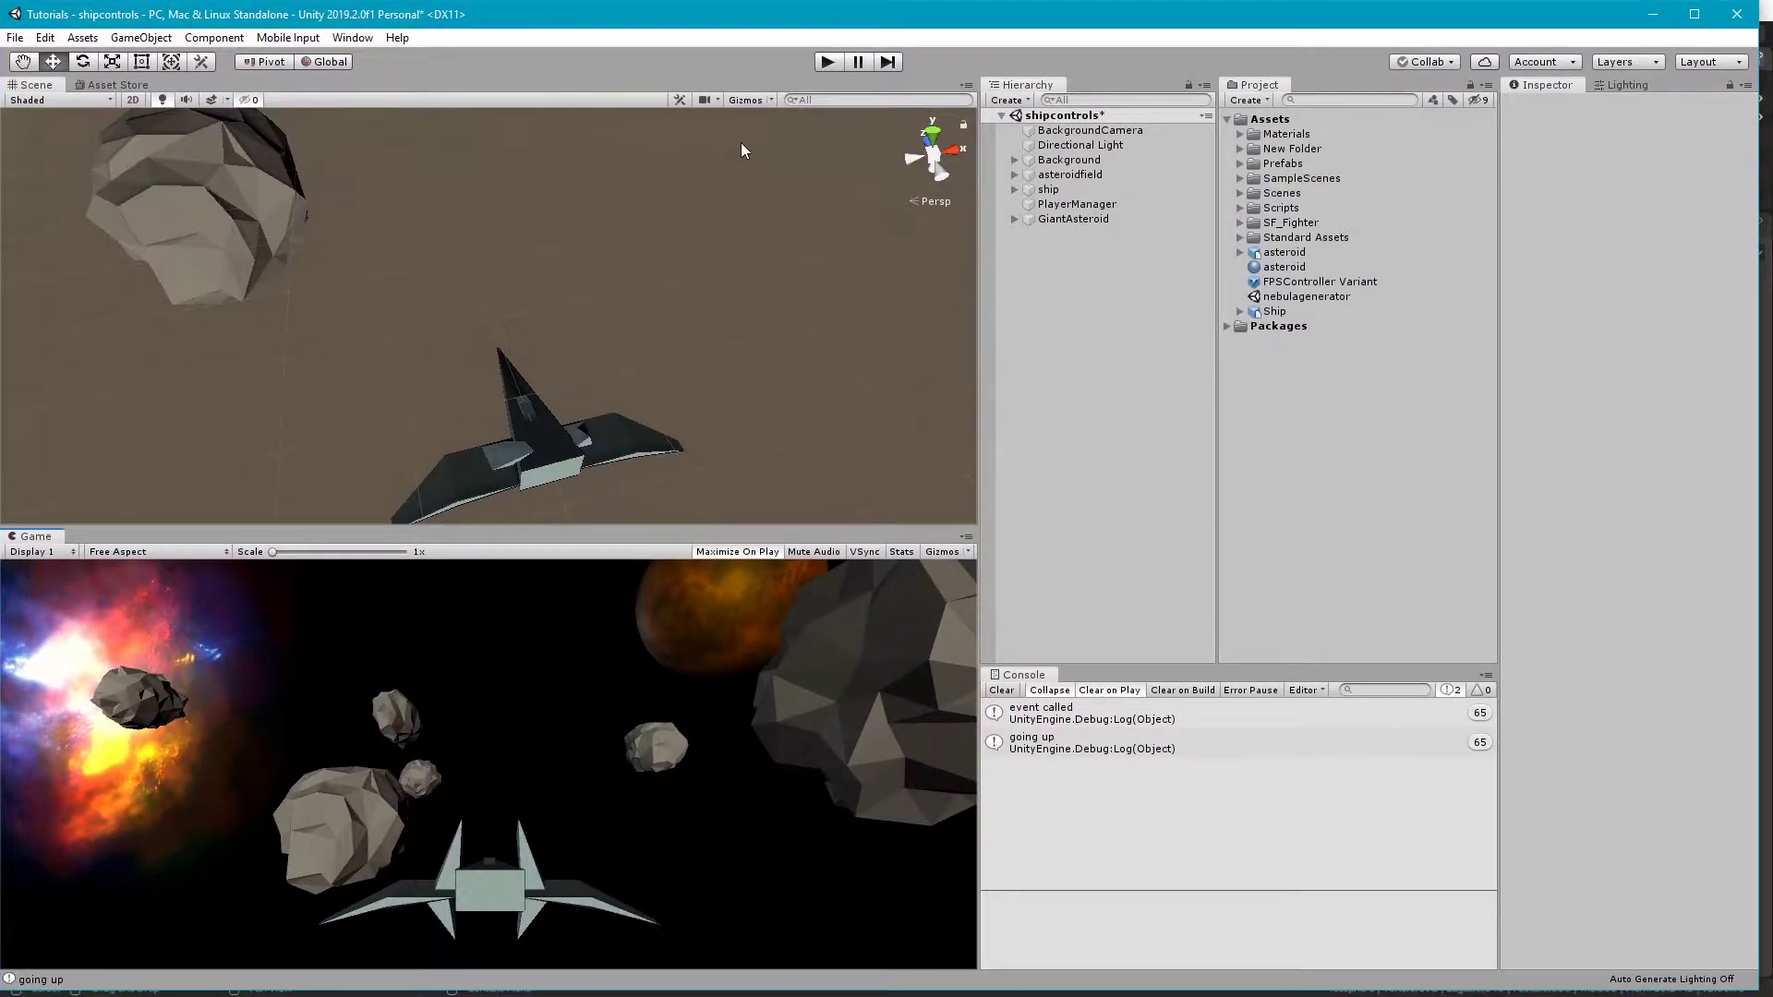
# Step: Import asteroid2 from F:\models into the Unity project's Assets with Import New Asset
pyautogui.click(89, 43)
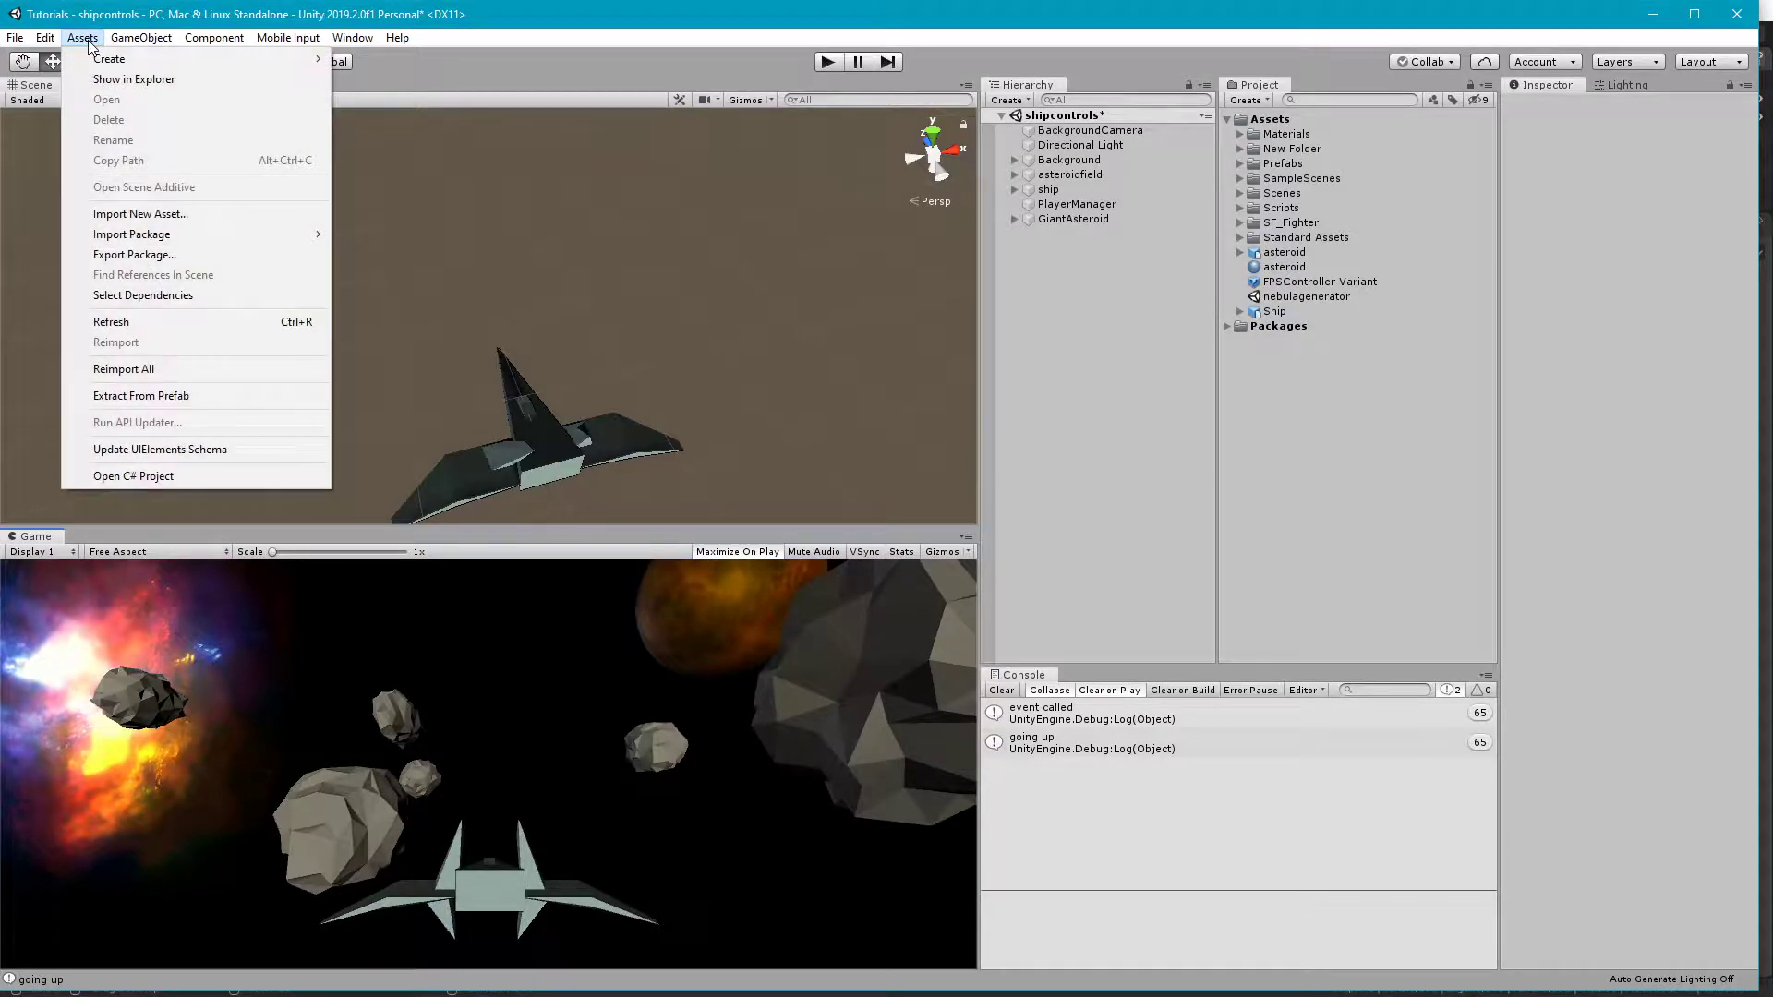
pyautogui.click(134, 214)
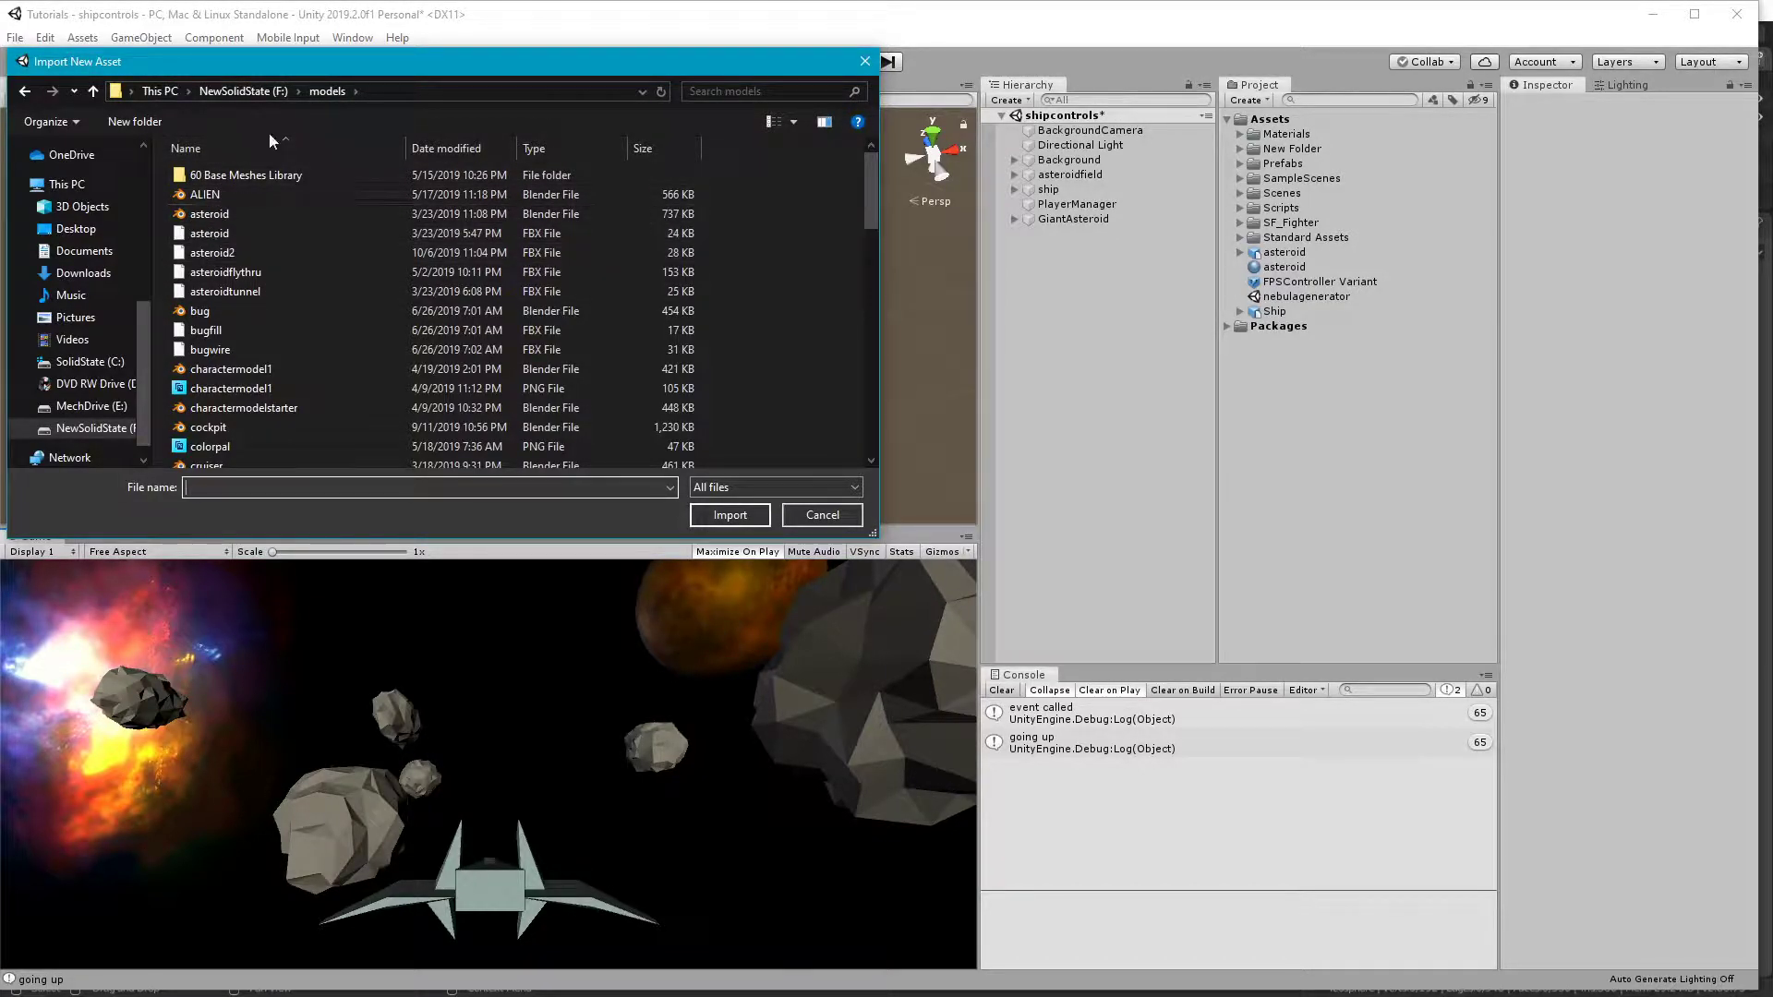
pyautogui.click(225, 253)
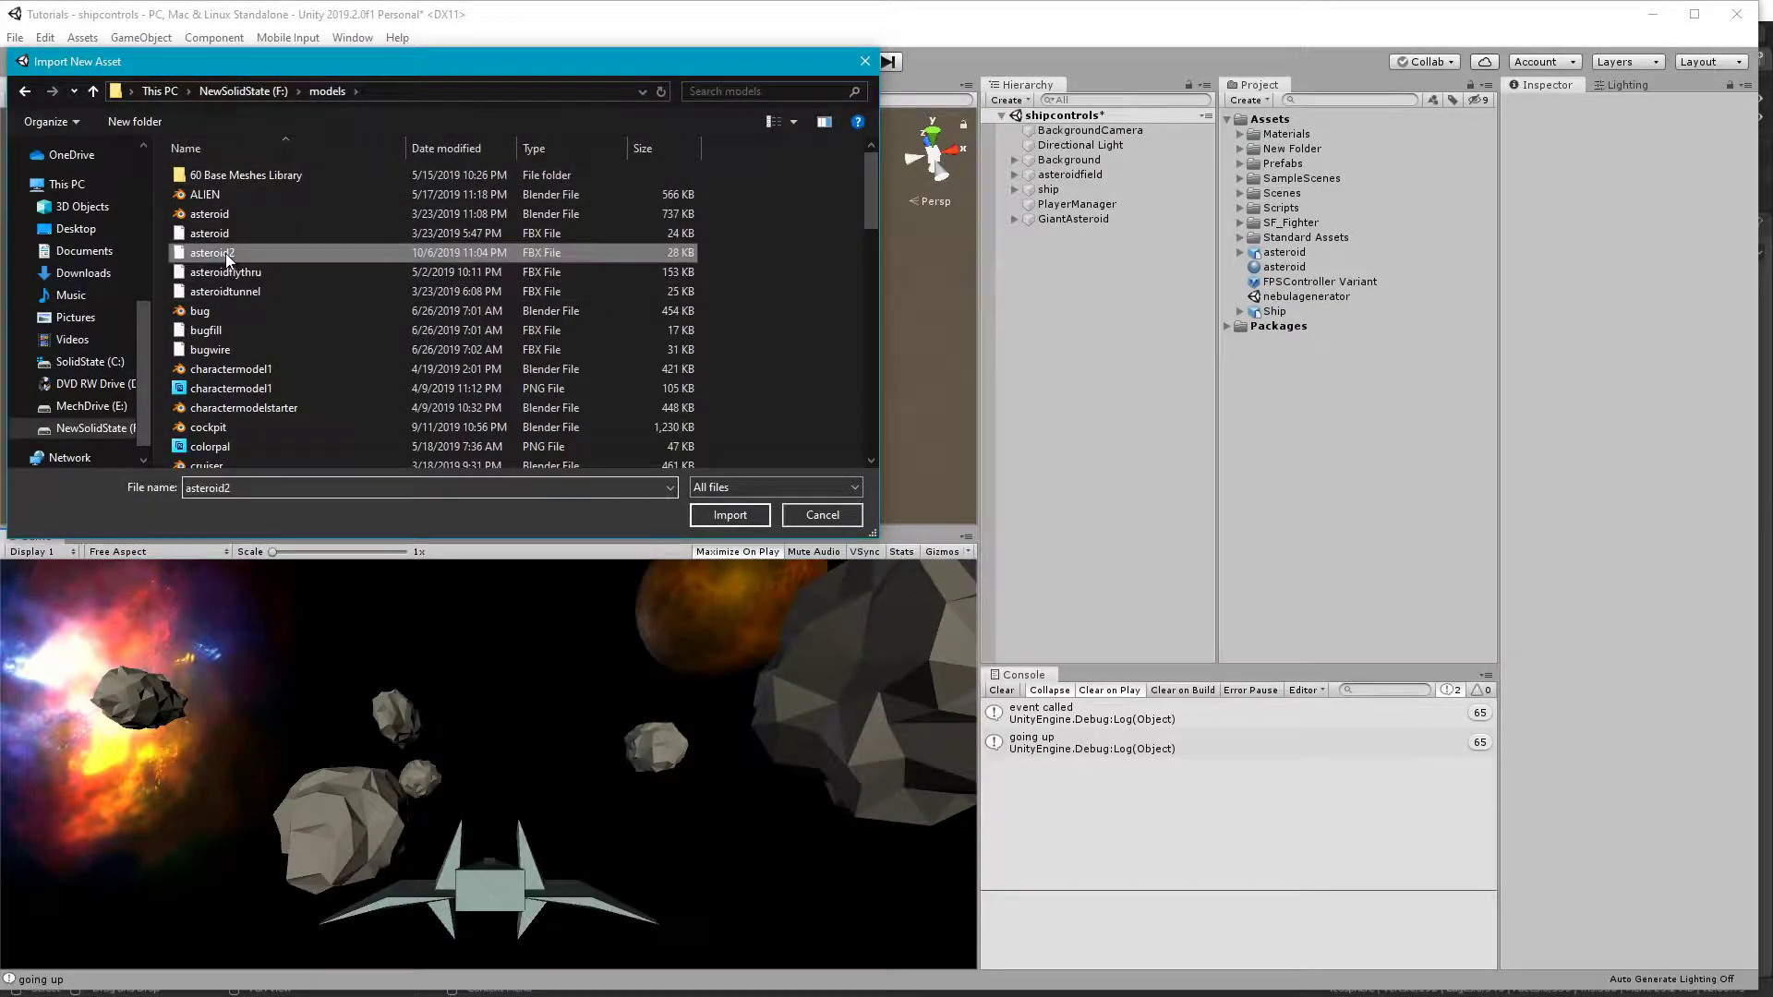
pyautogui.click(706, 513)
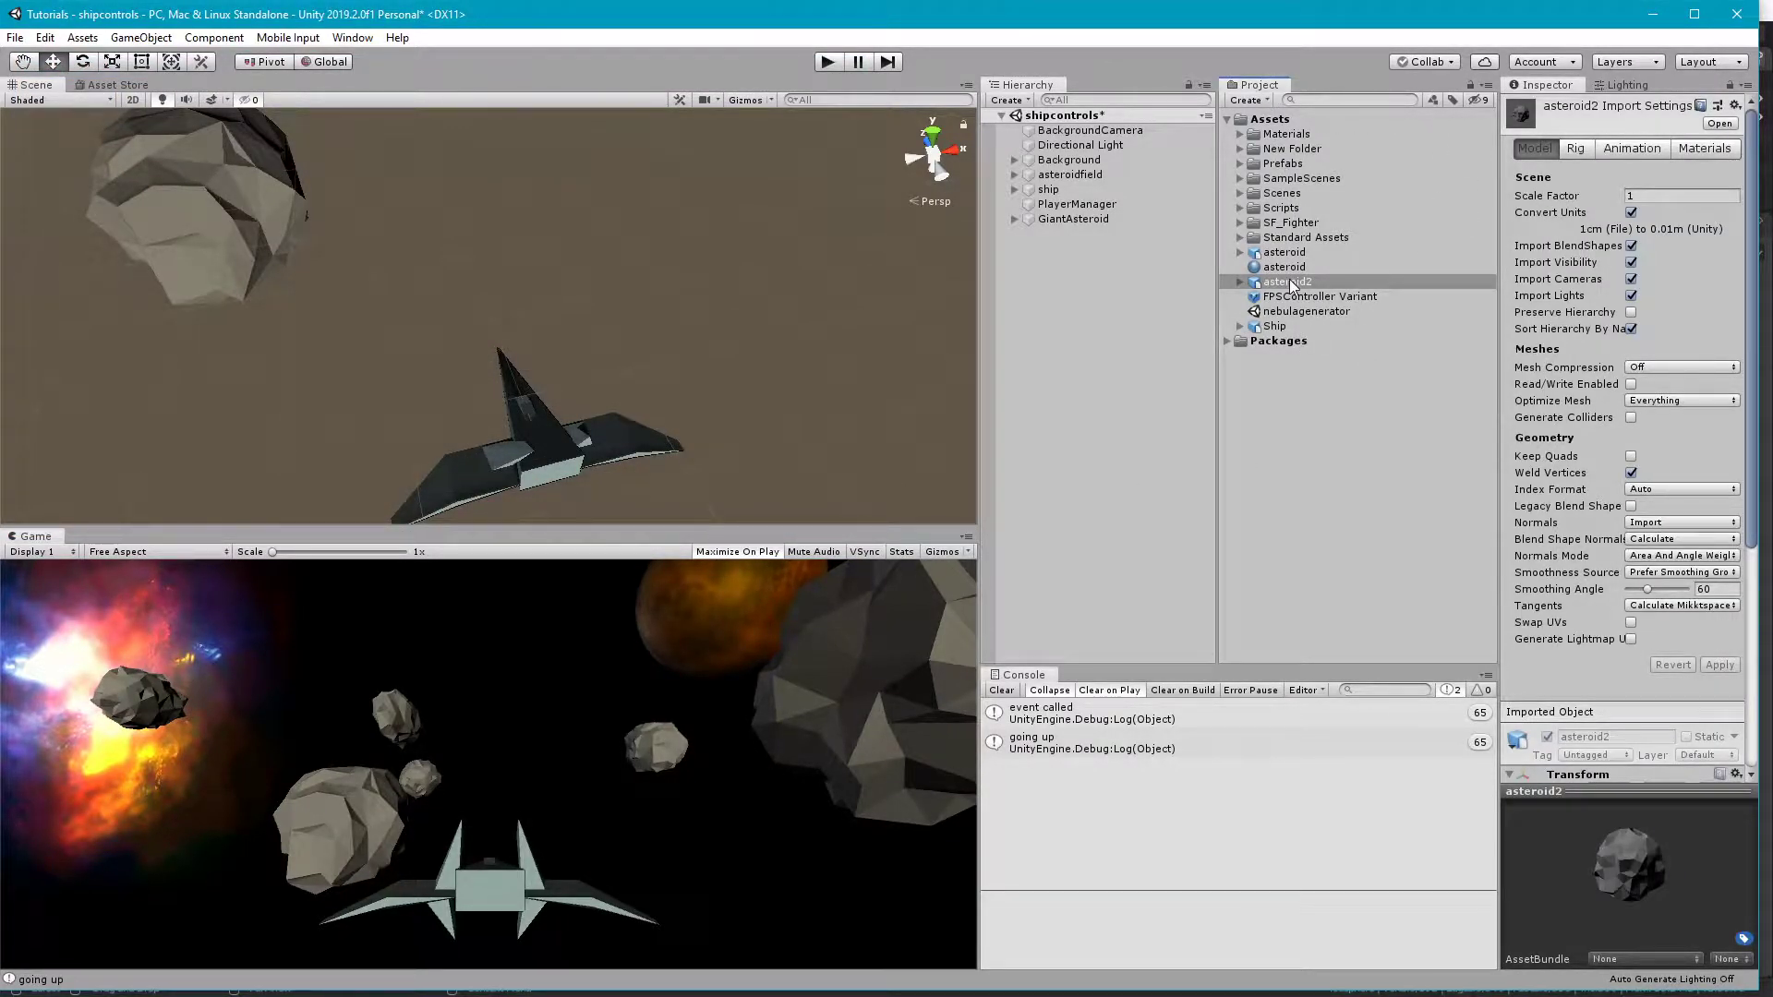
# Step: Create empty NewAsteroid, parent asteroid2 under it, and move it to X 10.22, Y 8.61, Z 7.8
pyautogui.click(1061, 273)
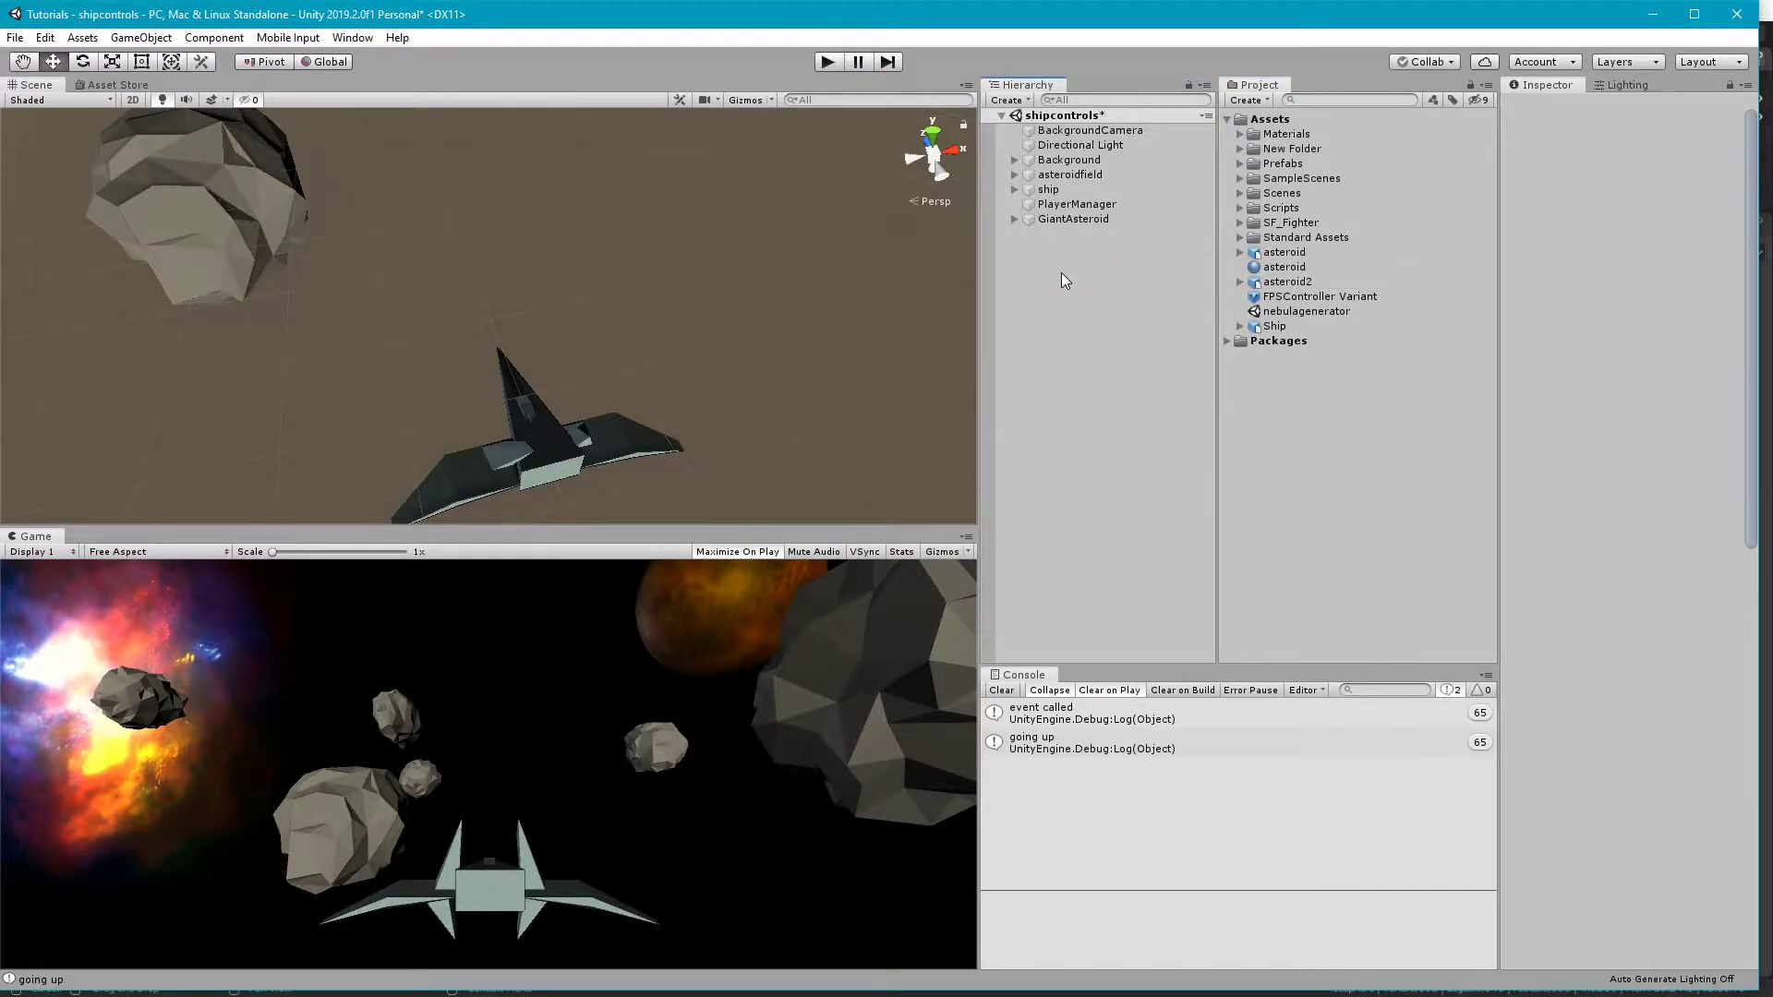
pyautogui.click(1008, 100)
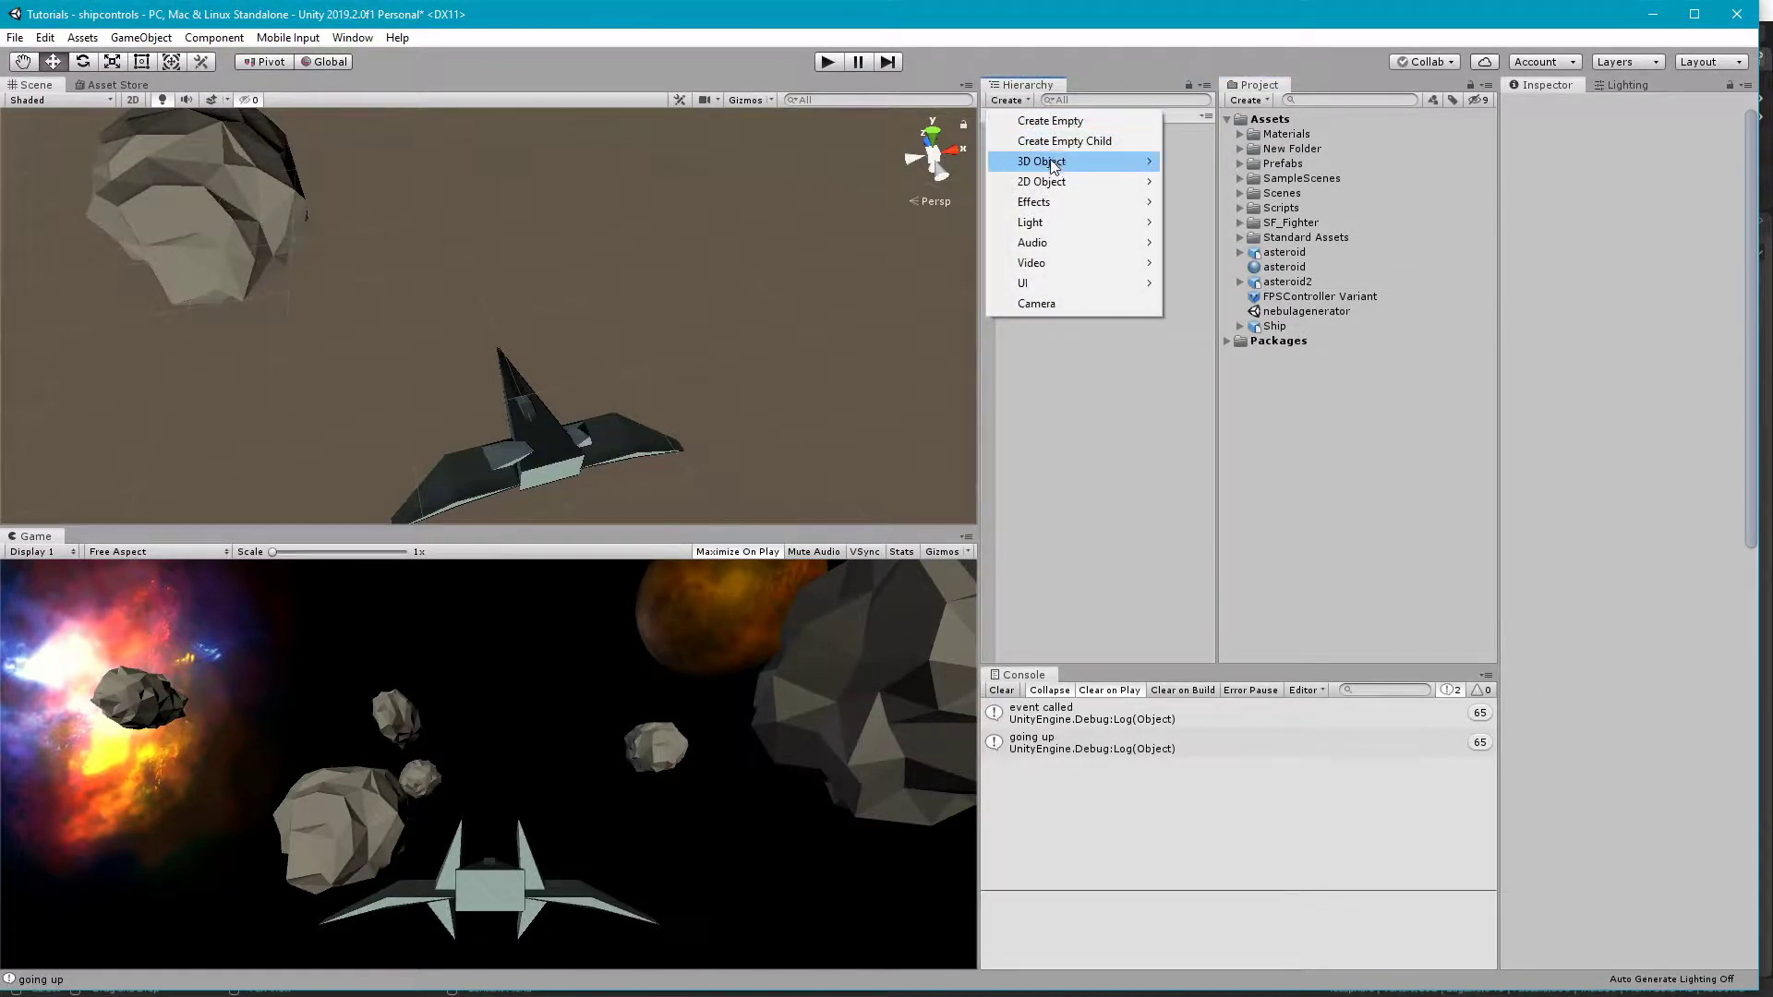
pyautogui.moveTo(1057, 164)
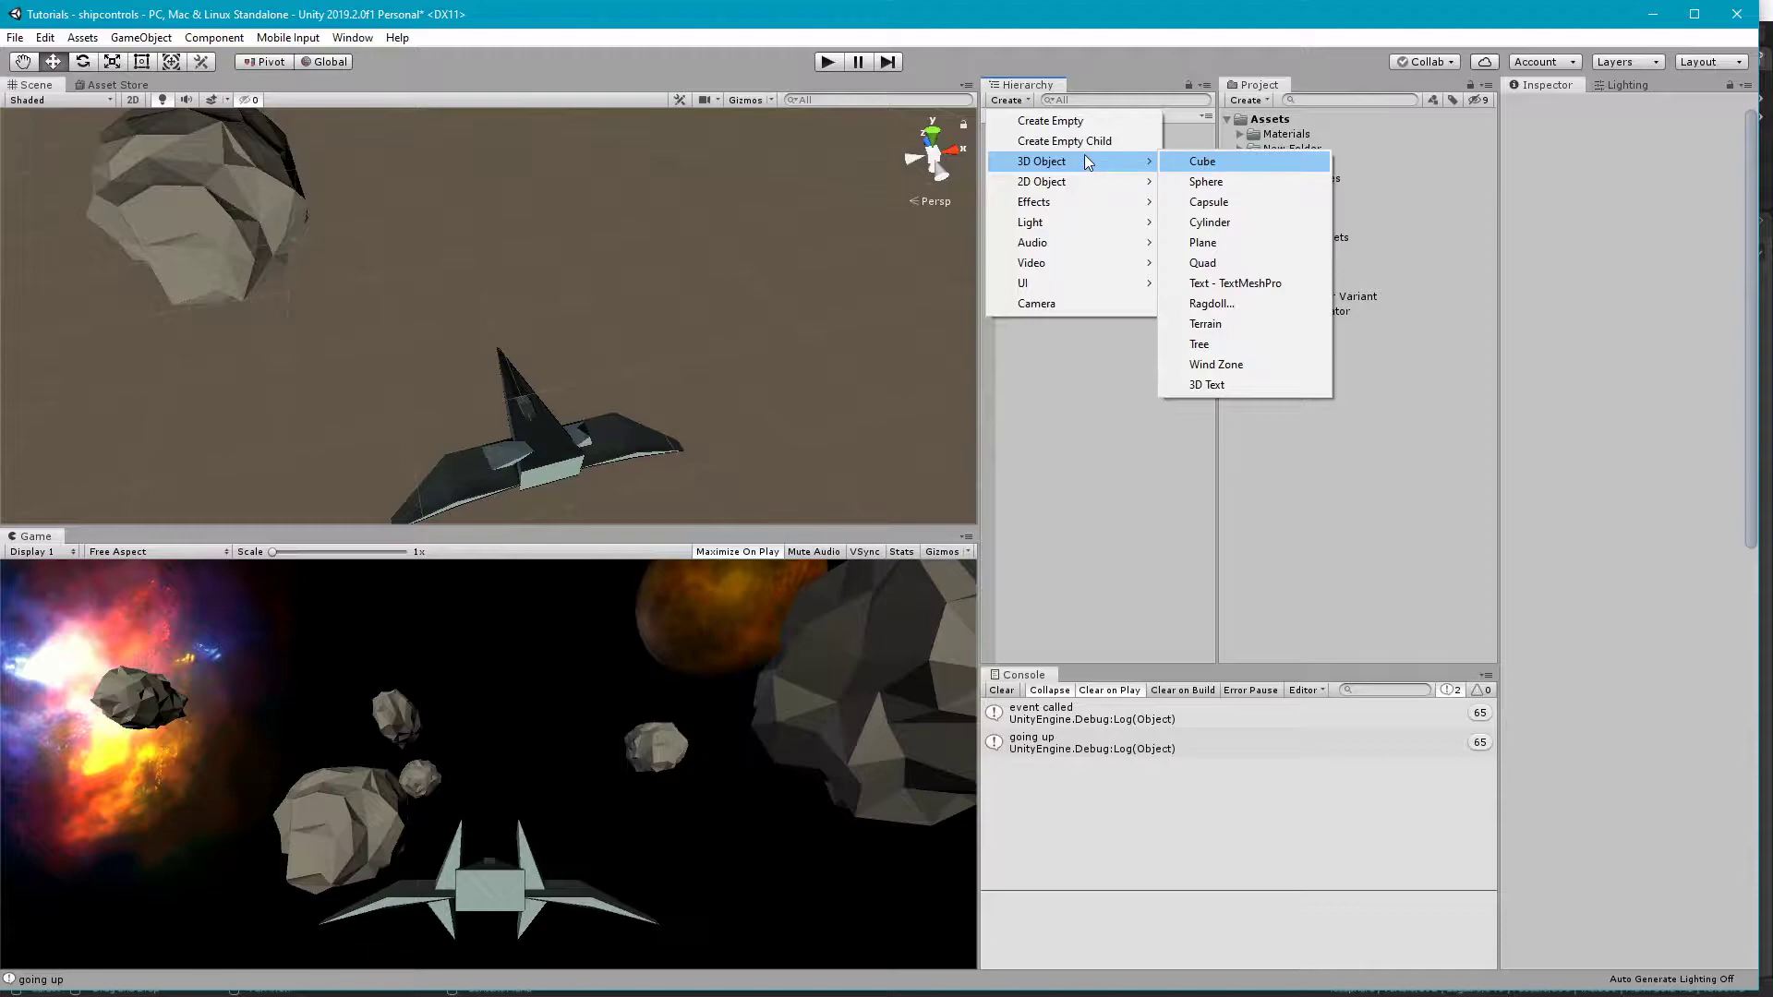
pyautogui.click(1052, 121)
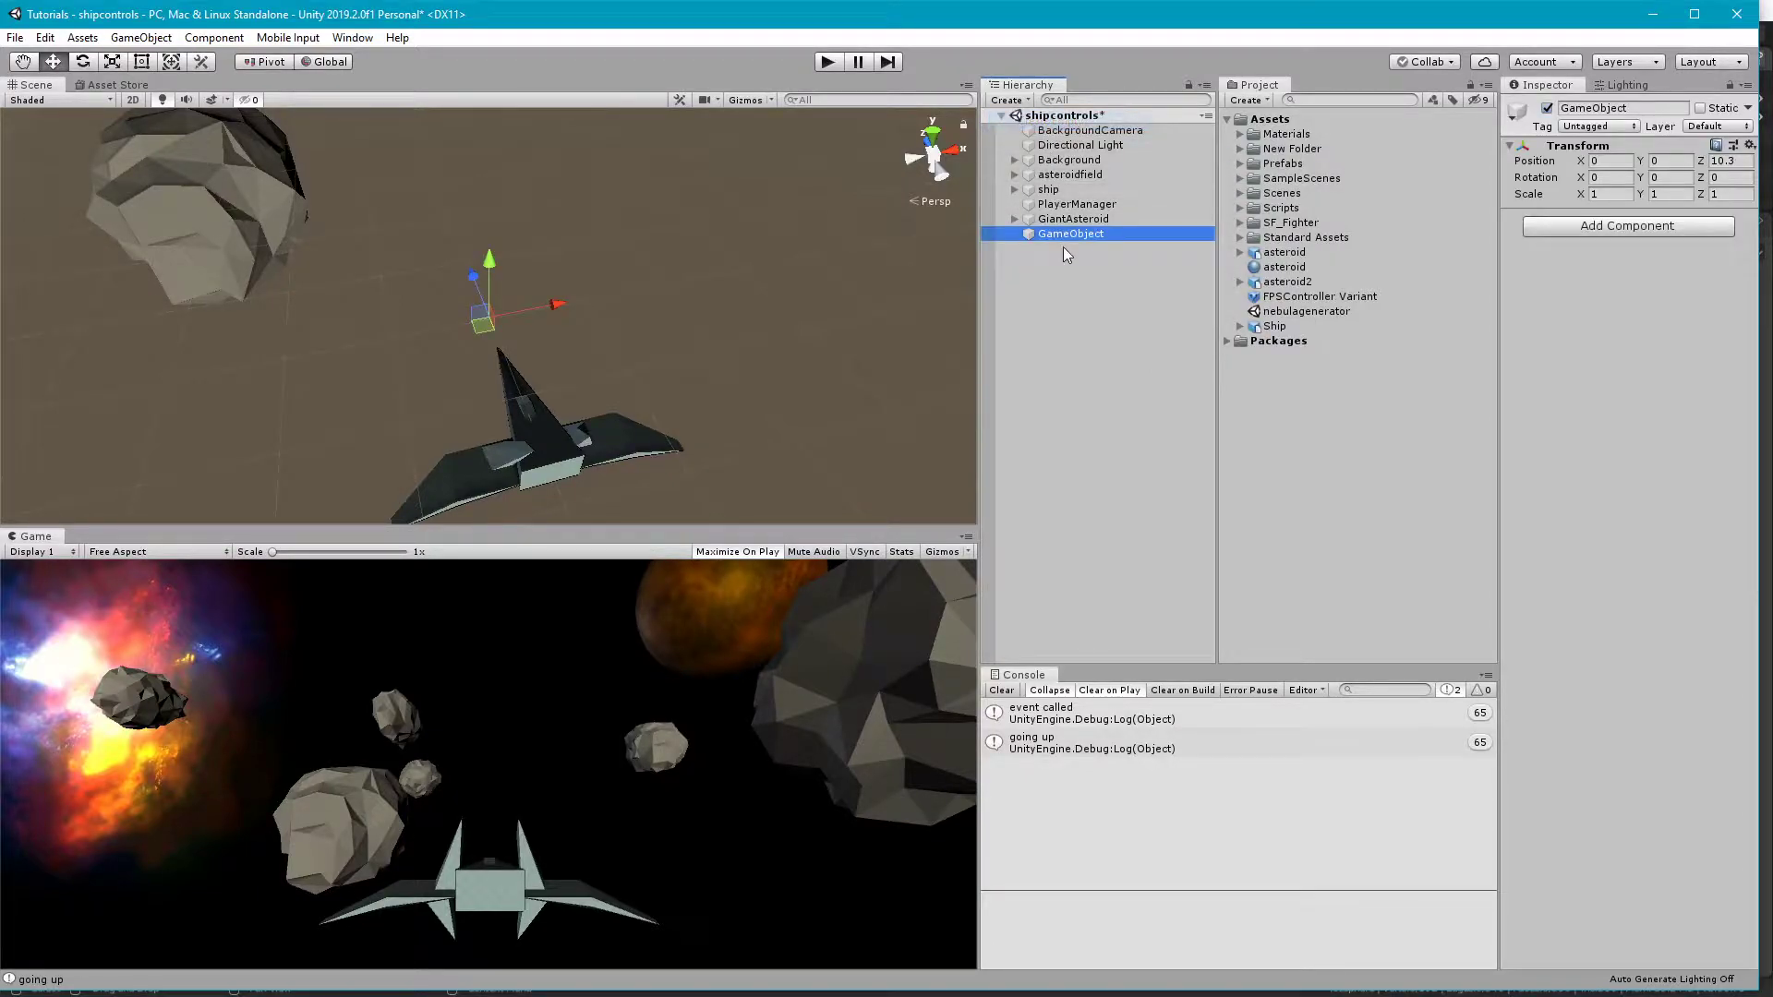
pyautogui.click(1057, 236)
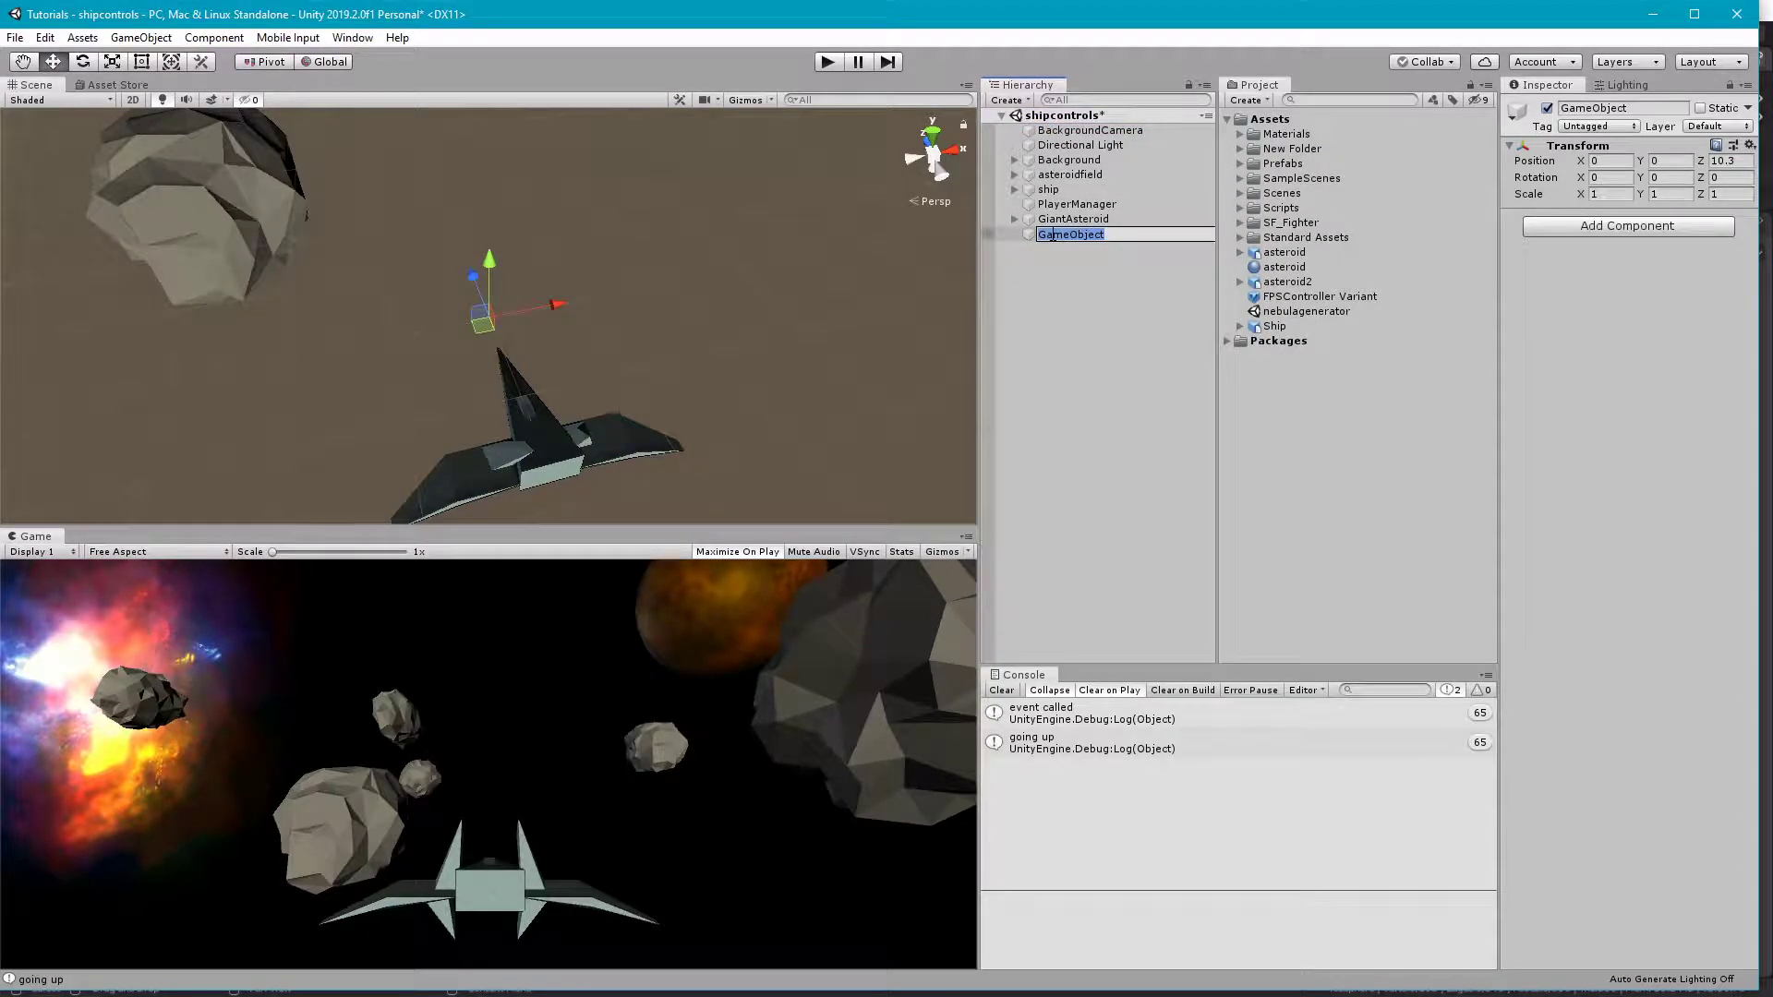
pyautogui.write('NewAsteroid')
pyautogui.click(1059, 291)
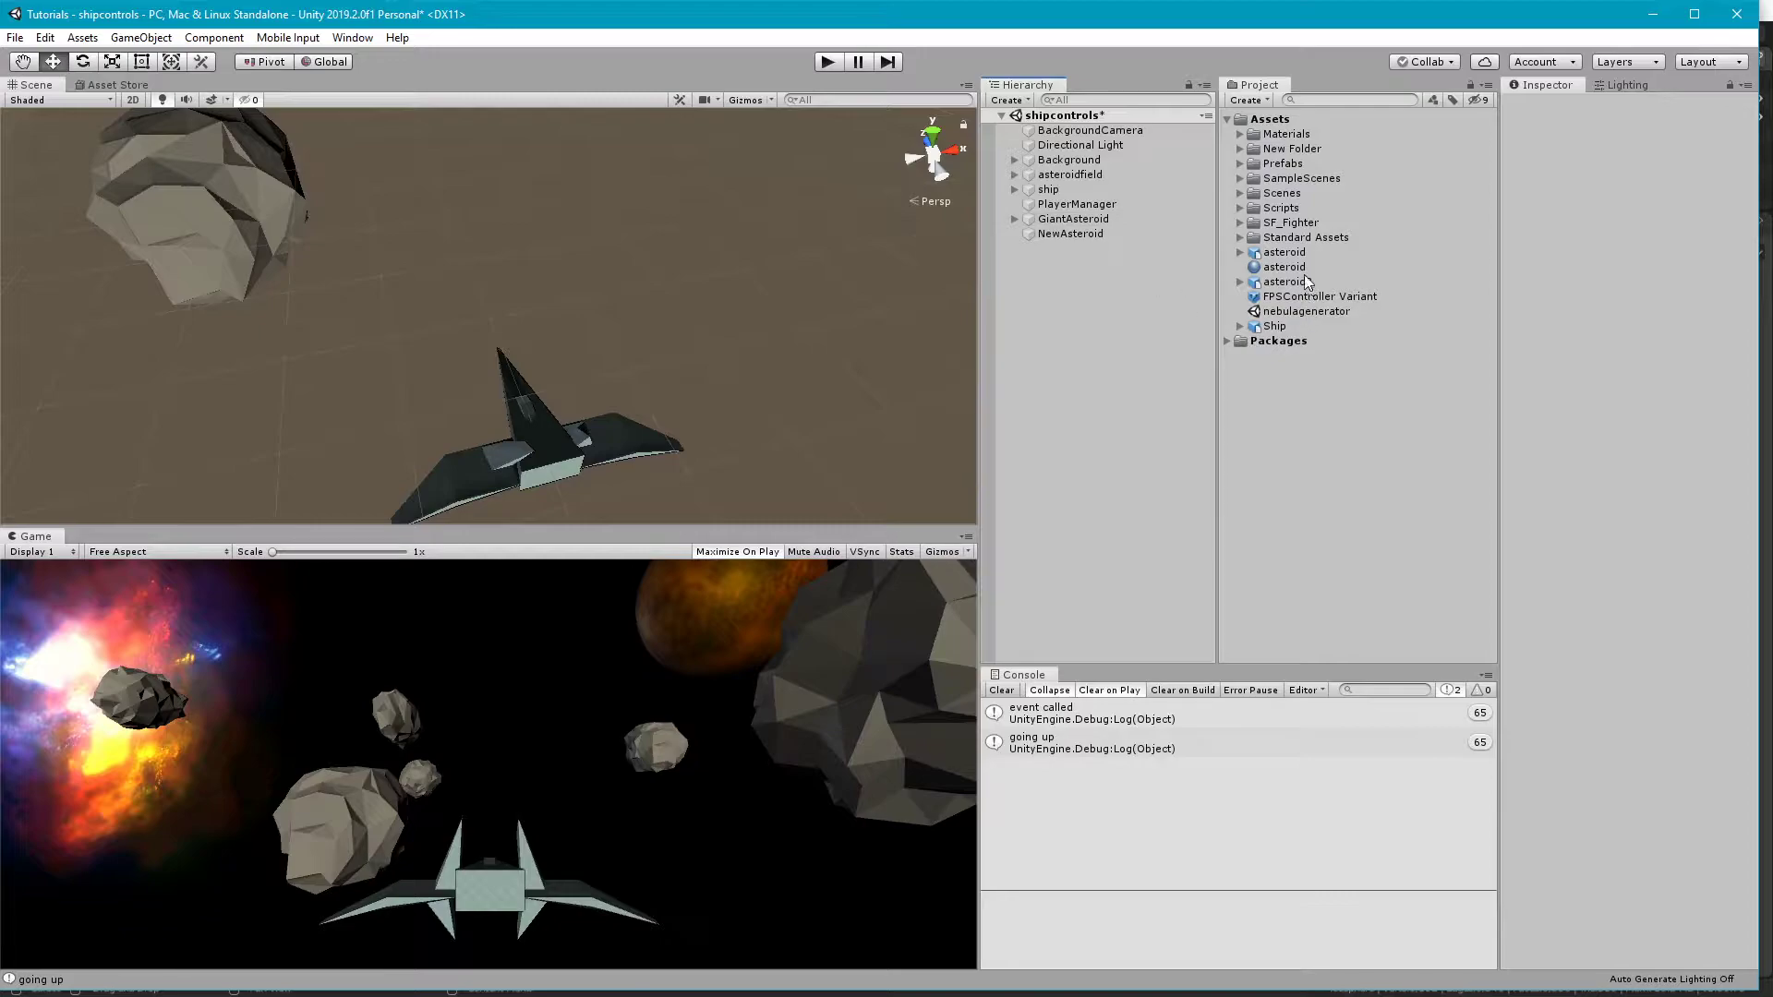
pyautogui.moveTo(1293, 282); pyautogui.dragTo(1071, 254)
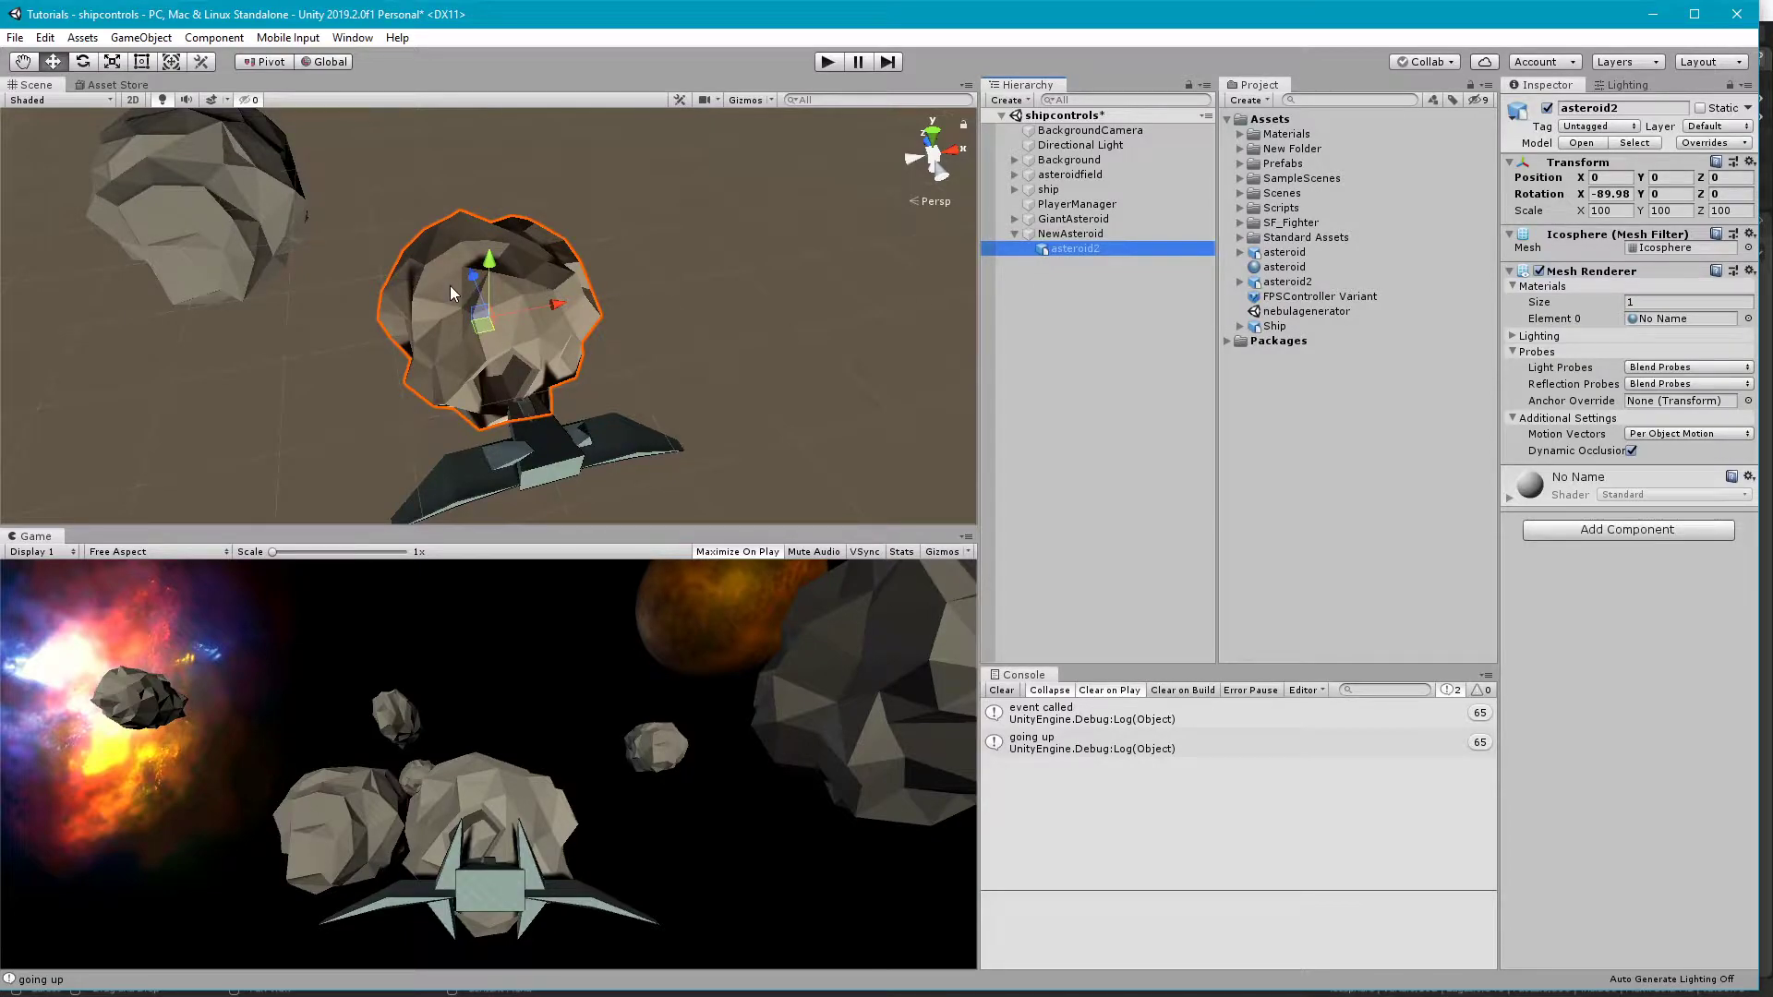
pyautogui.moveTo(451, 286); pyautogui.dragTo(670, 225)
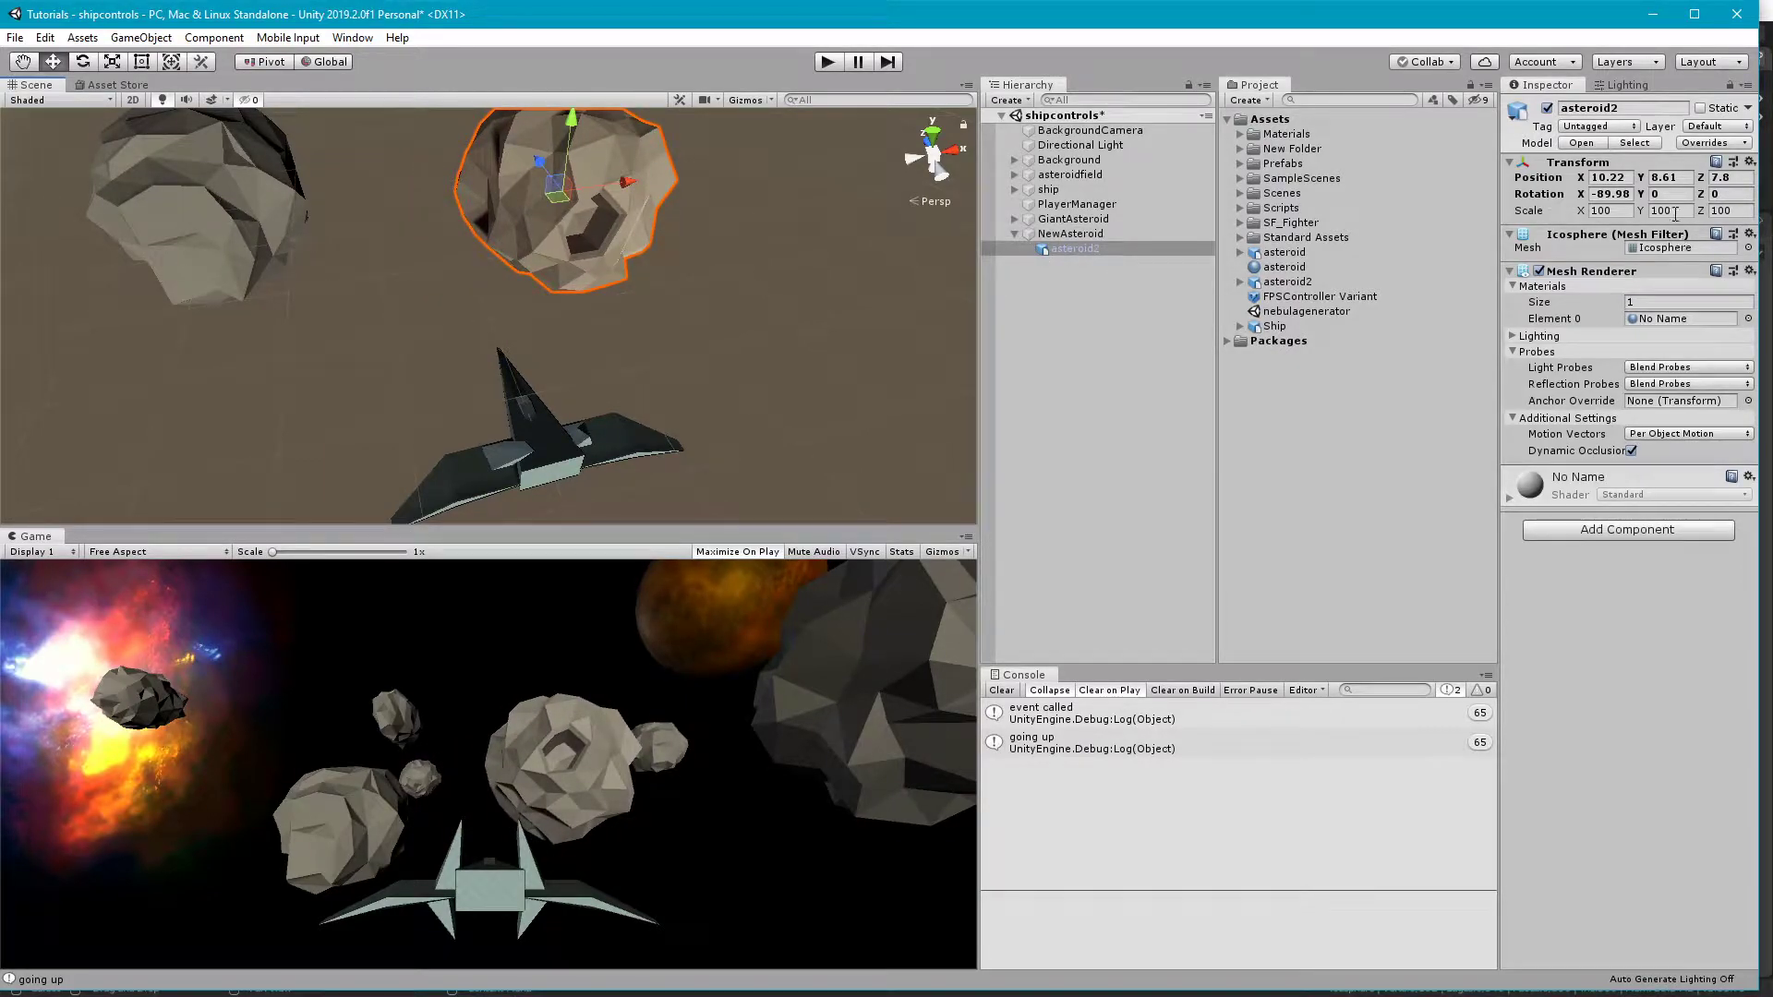
pyautogui.click(1316, 253)
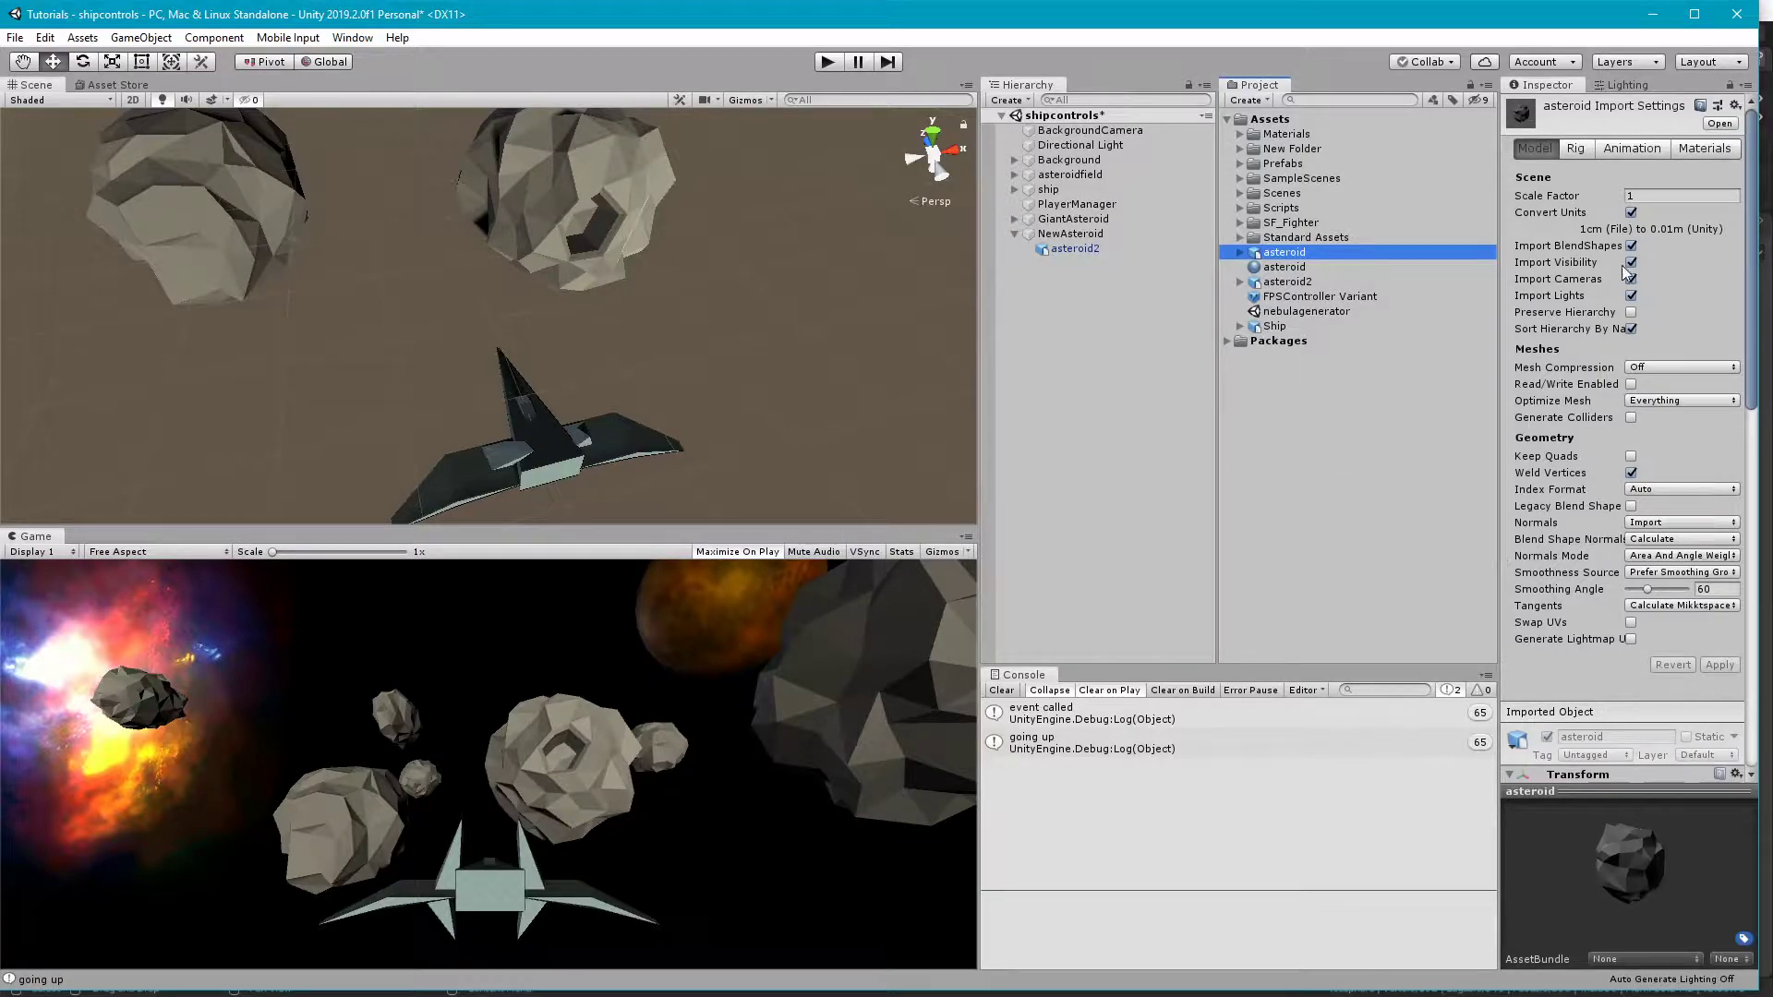
pyautogui.click(1088, 248)
pyautogui.click(1071, 234)
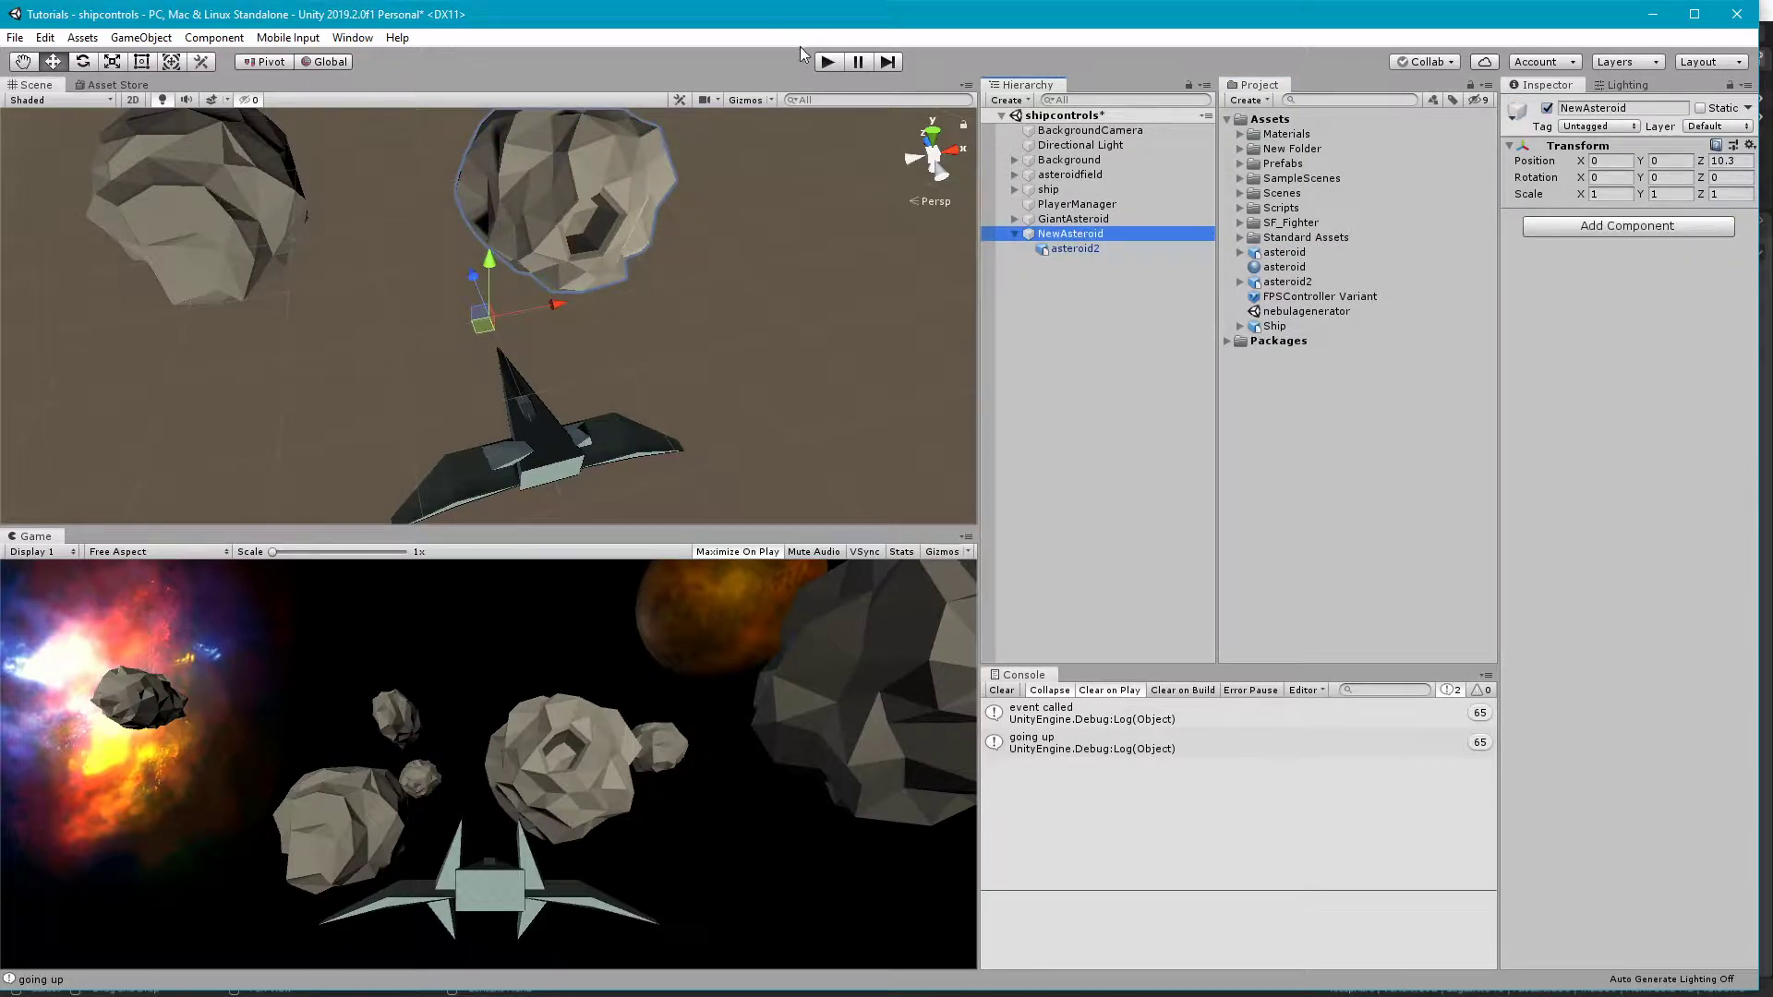
pyautogui.click(827, 61)
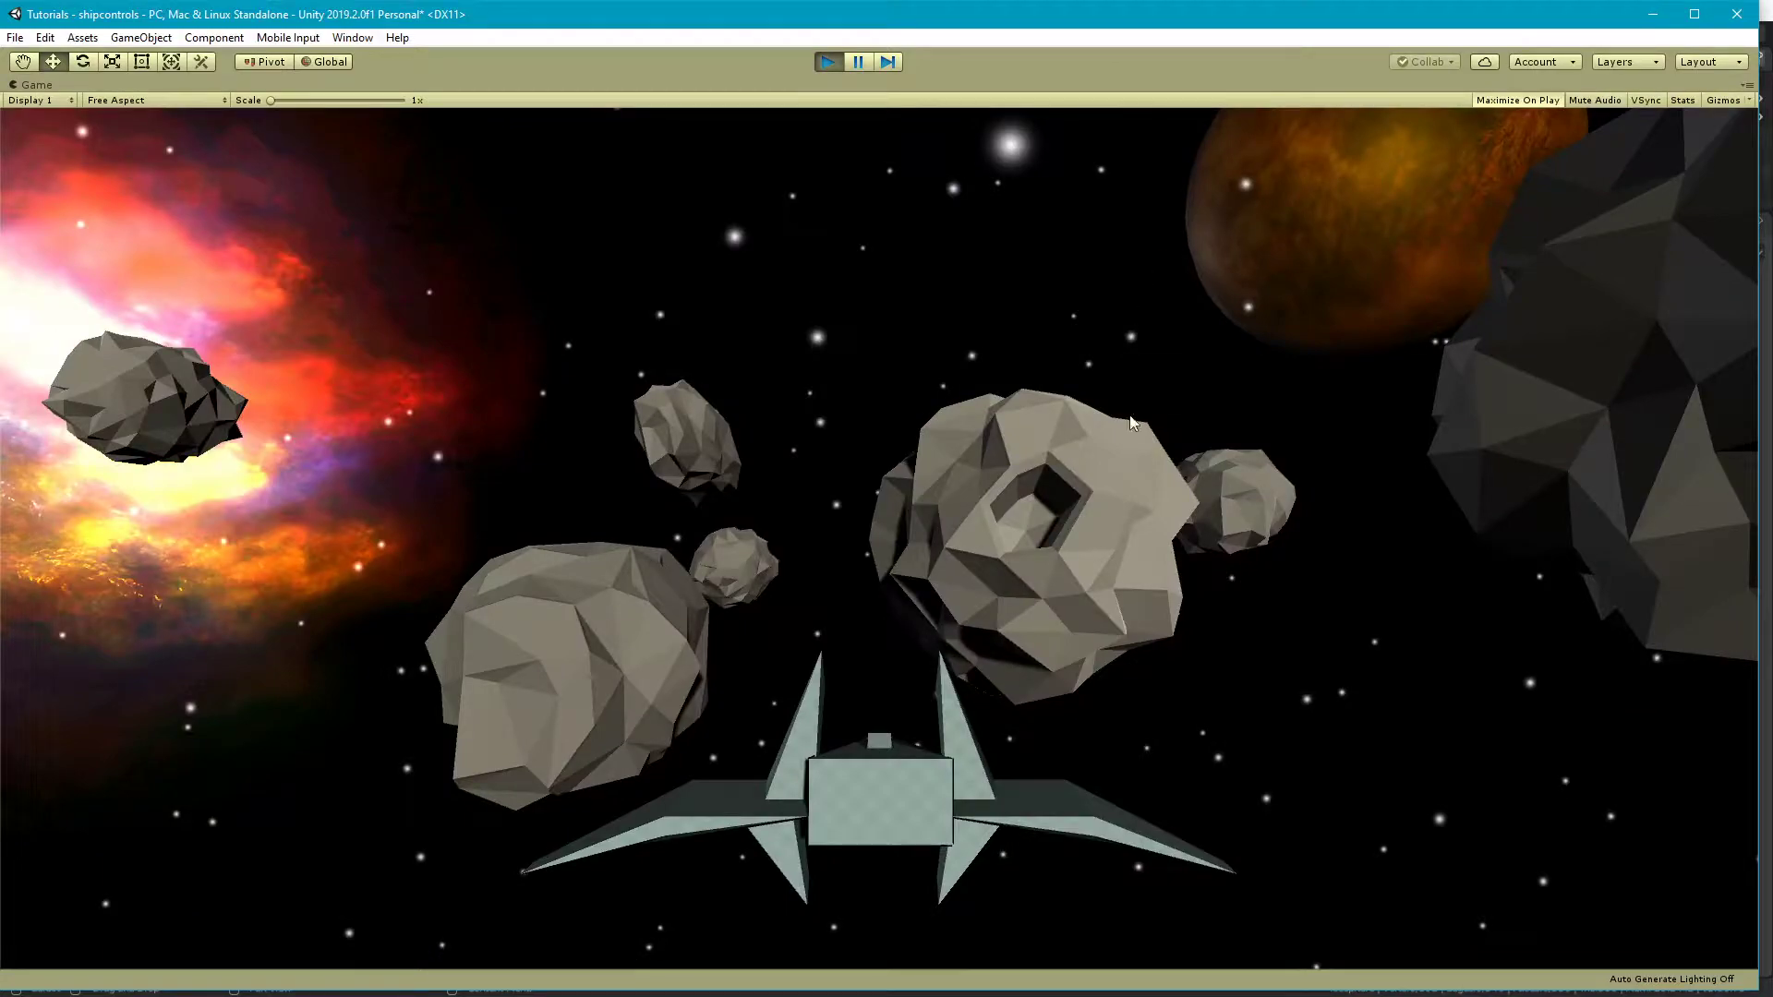
pyautogui.press('w')
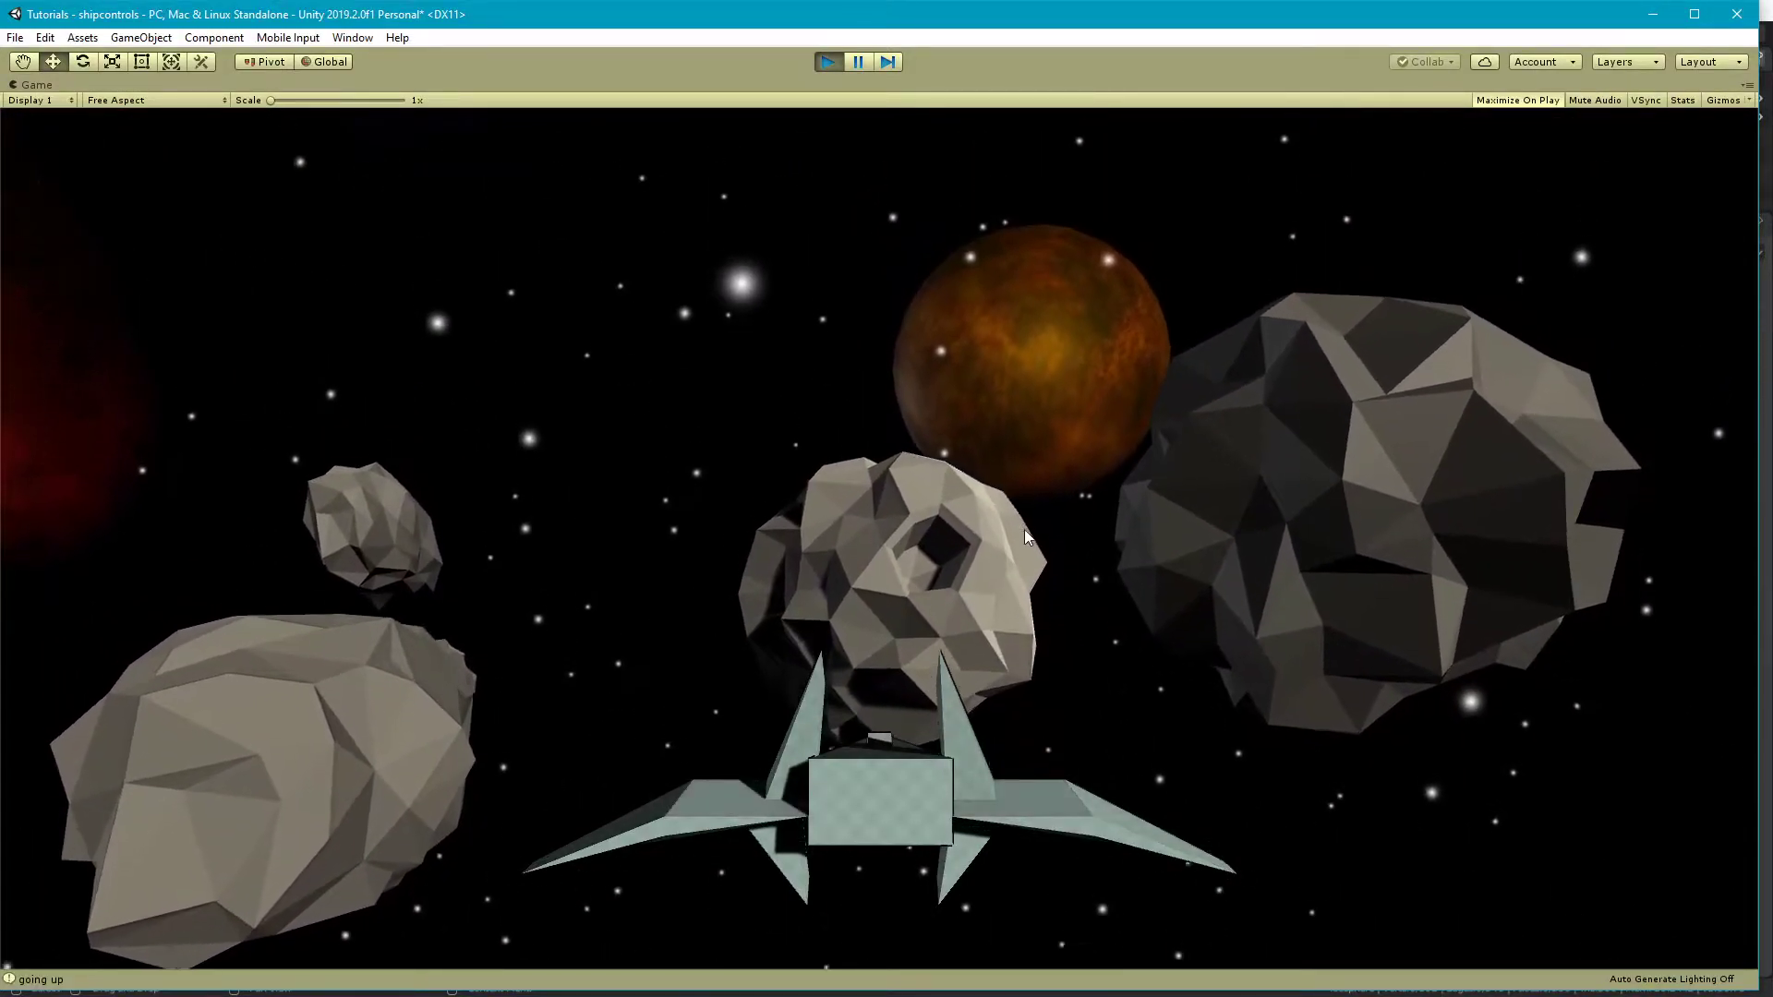
pyautogui.press('a')
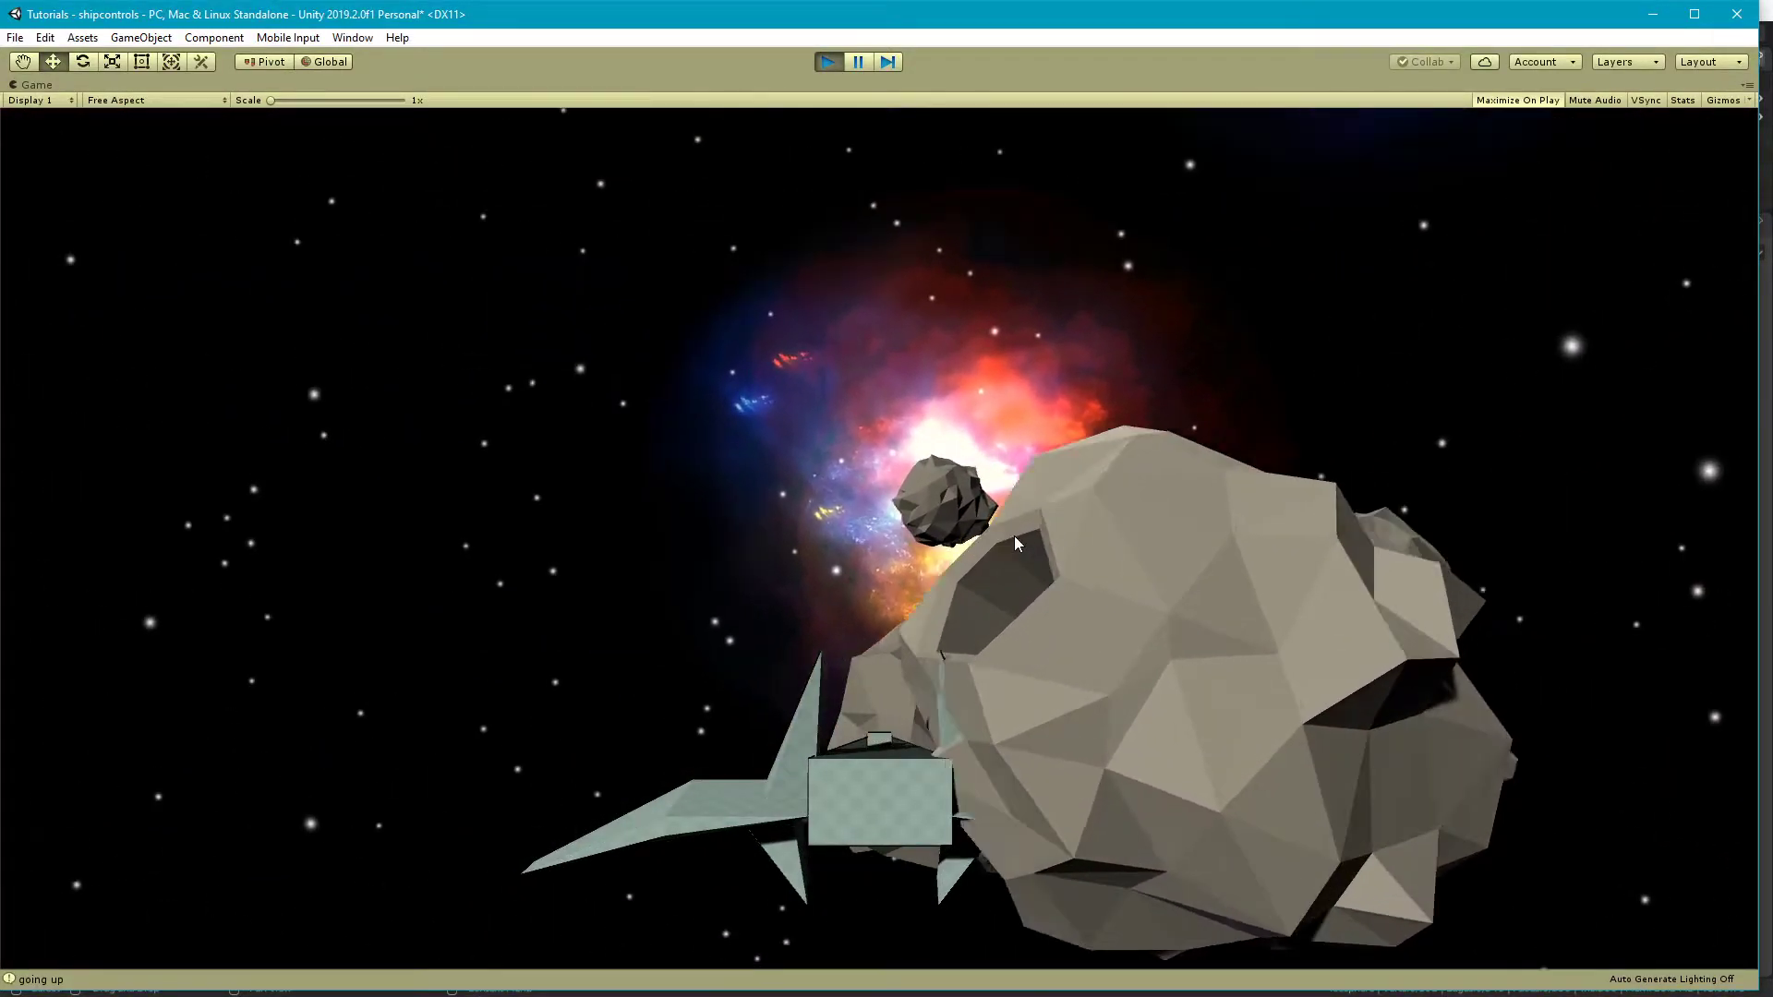
pyautogui.press('d')
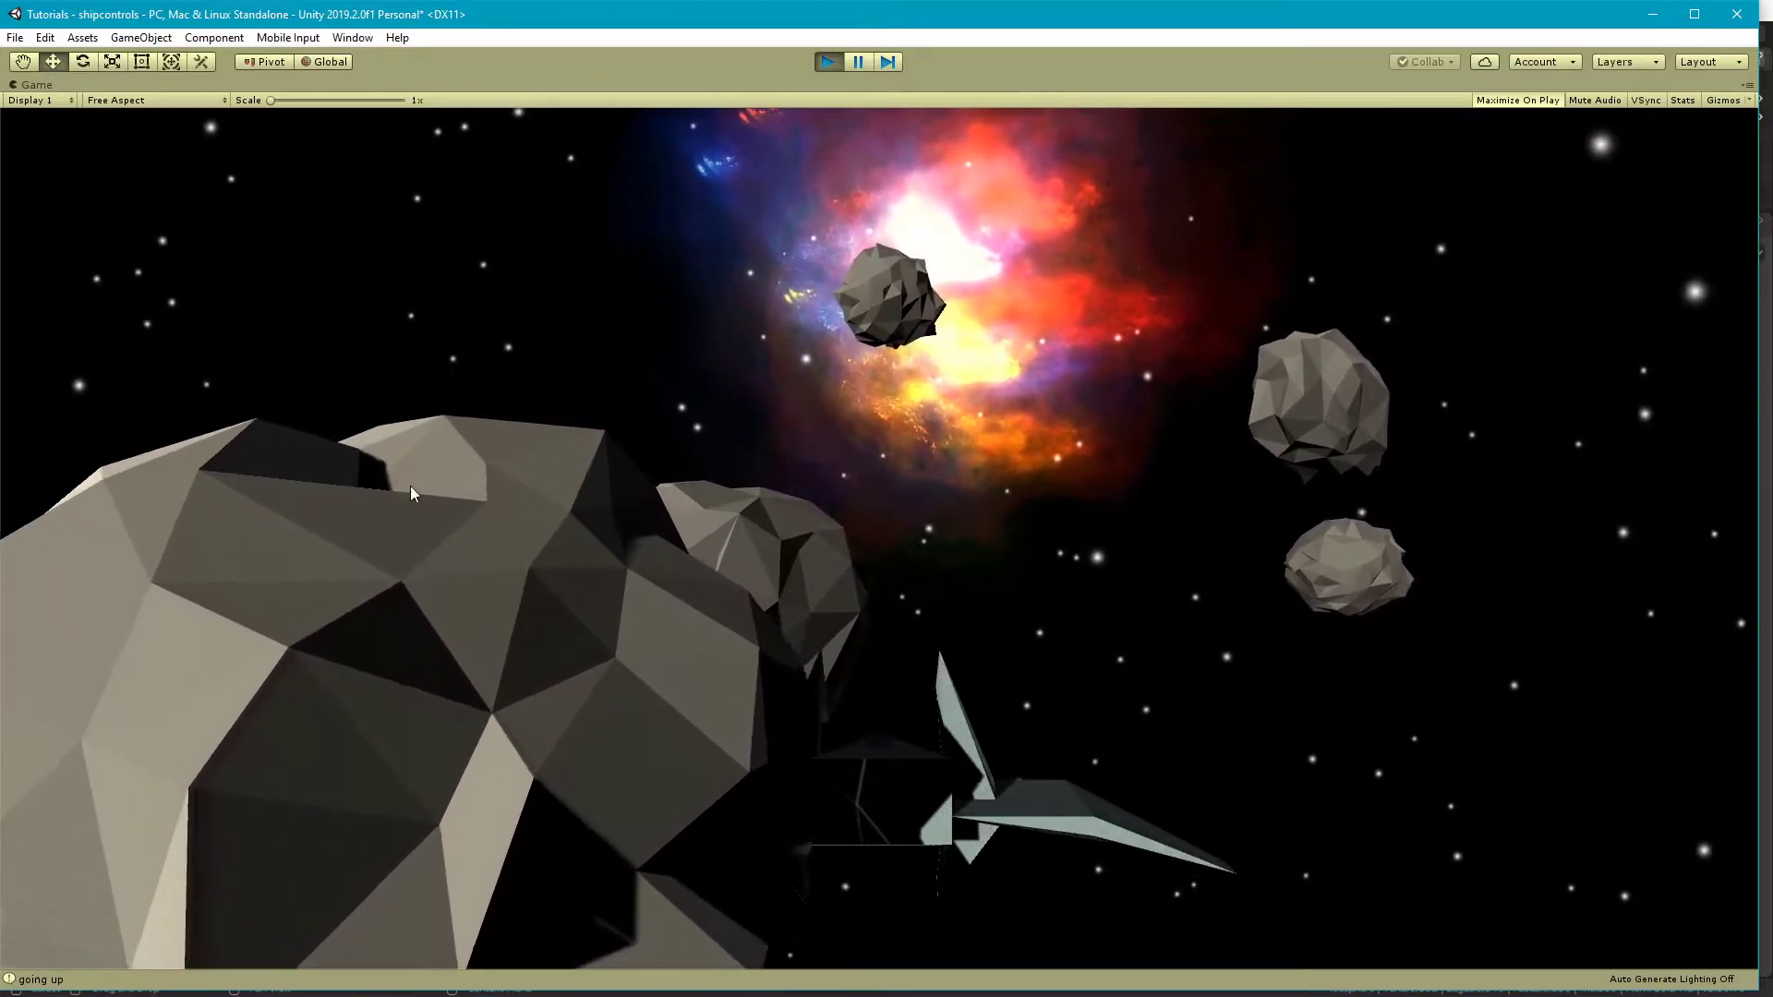
pyautogui.press('a')
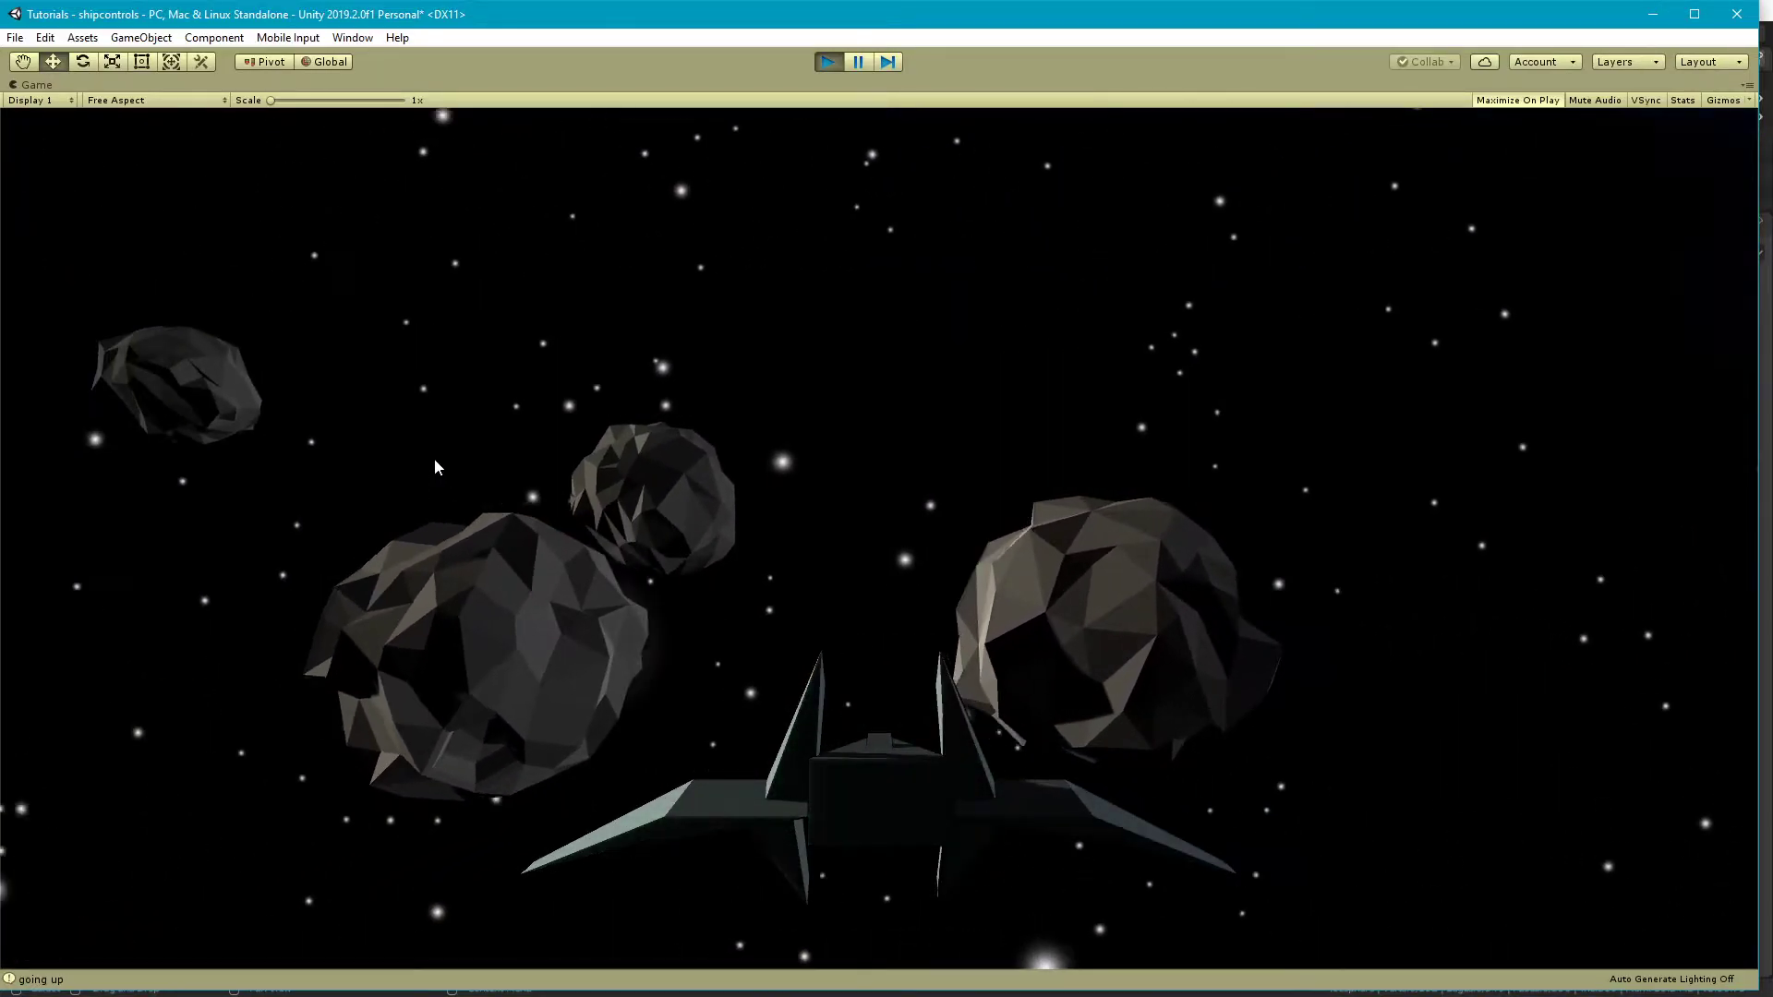
pyautogui.press('a')
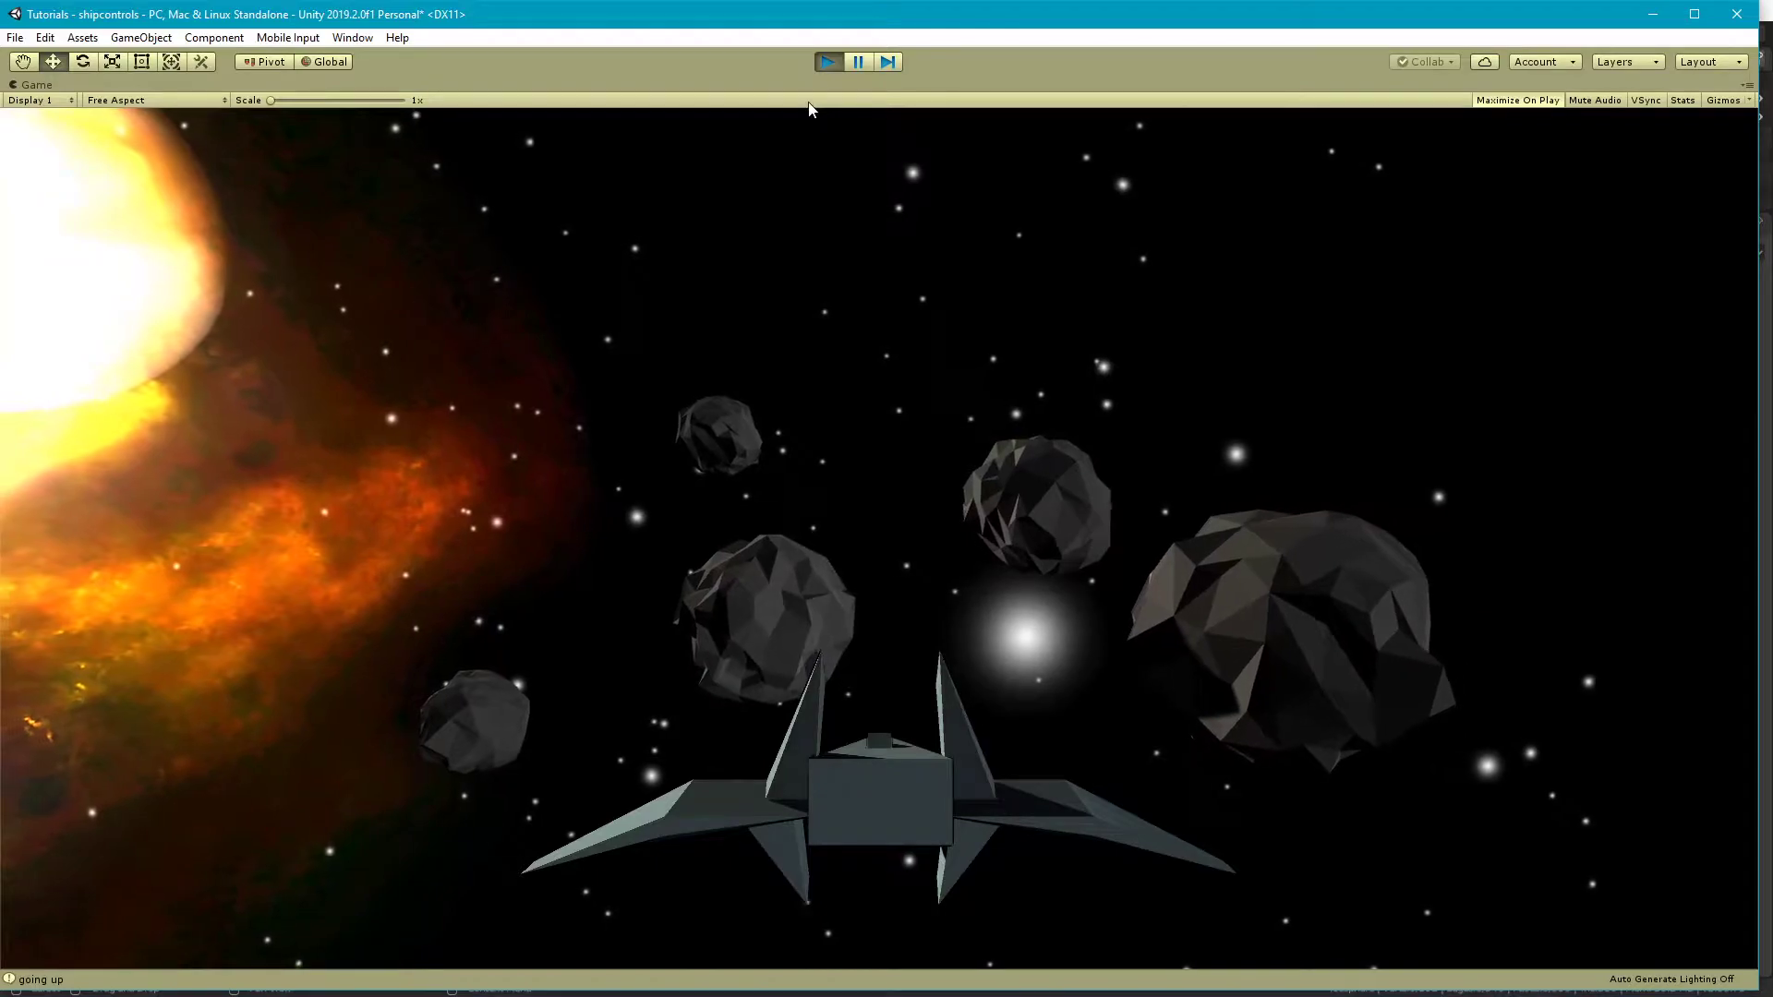
pyautogui.click(823, 61)
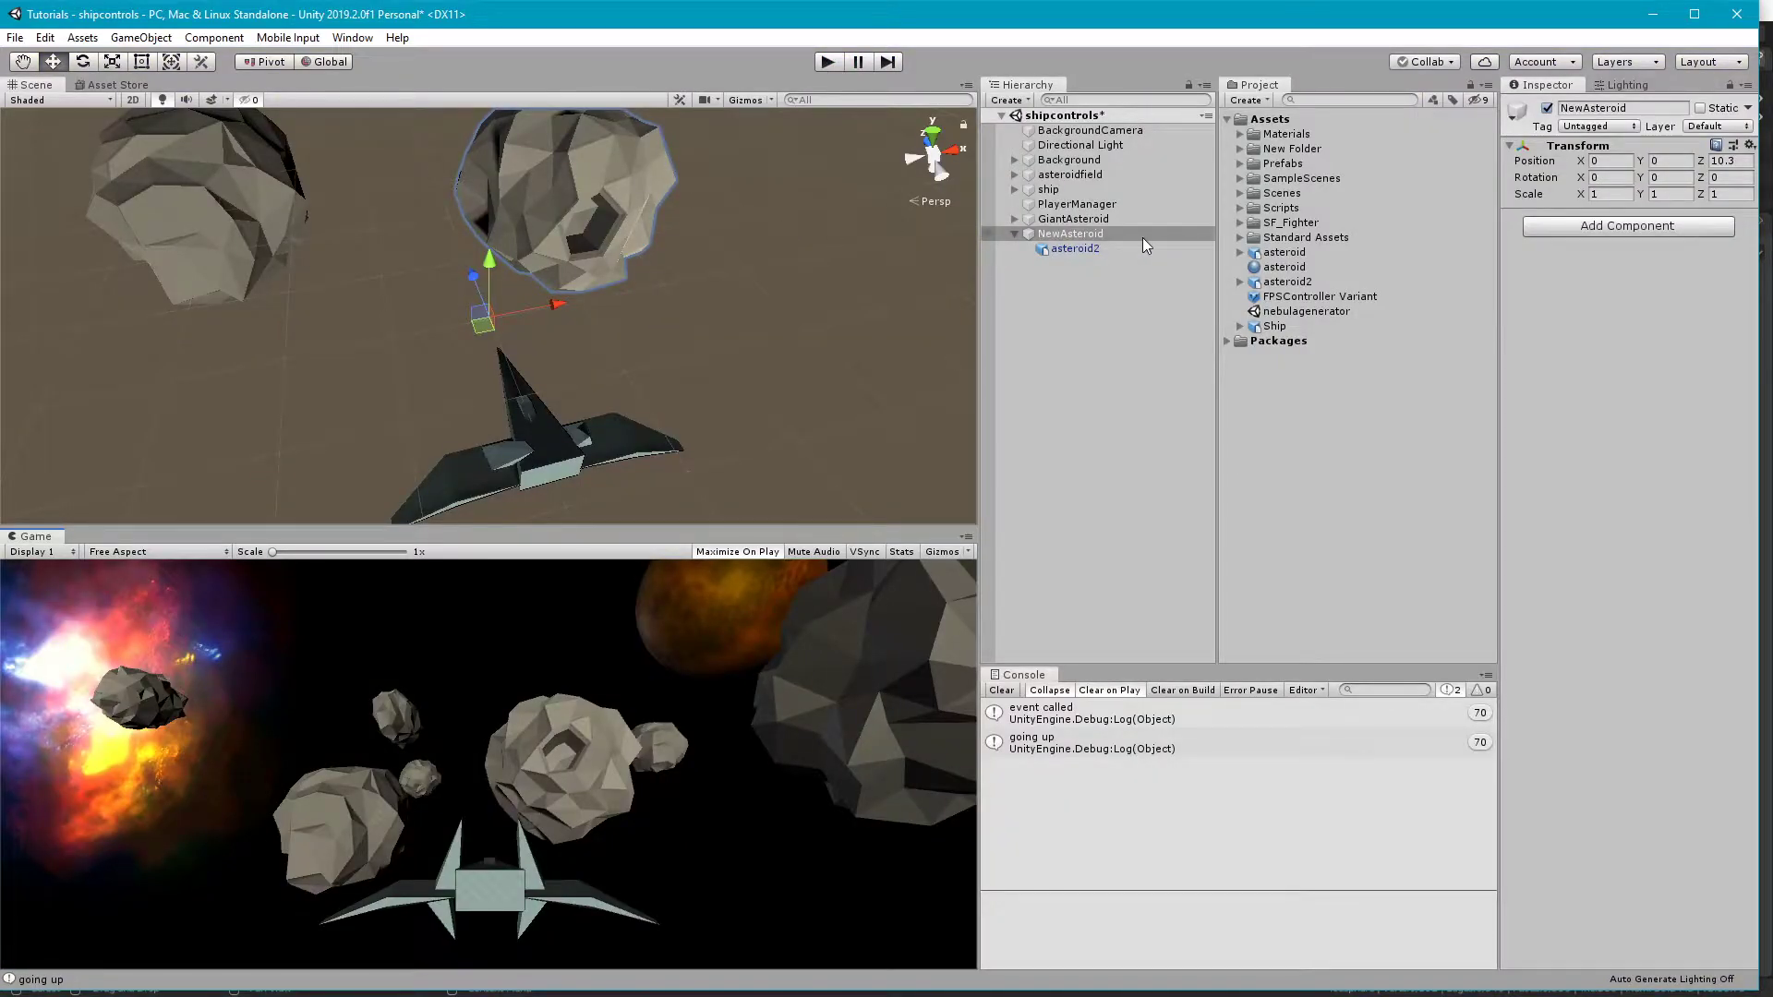
# Step: Assign NavySmooth as asteroid2's Mesh Renderer Element 0 material
pyautogui.click(1104, 246)
pyautogui.click(1638, 318)
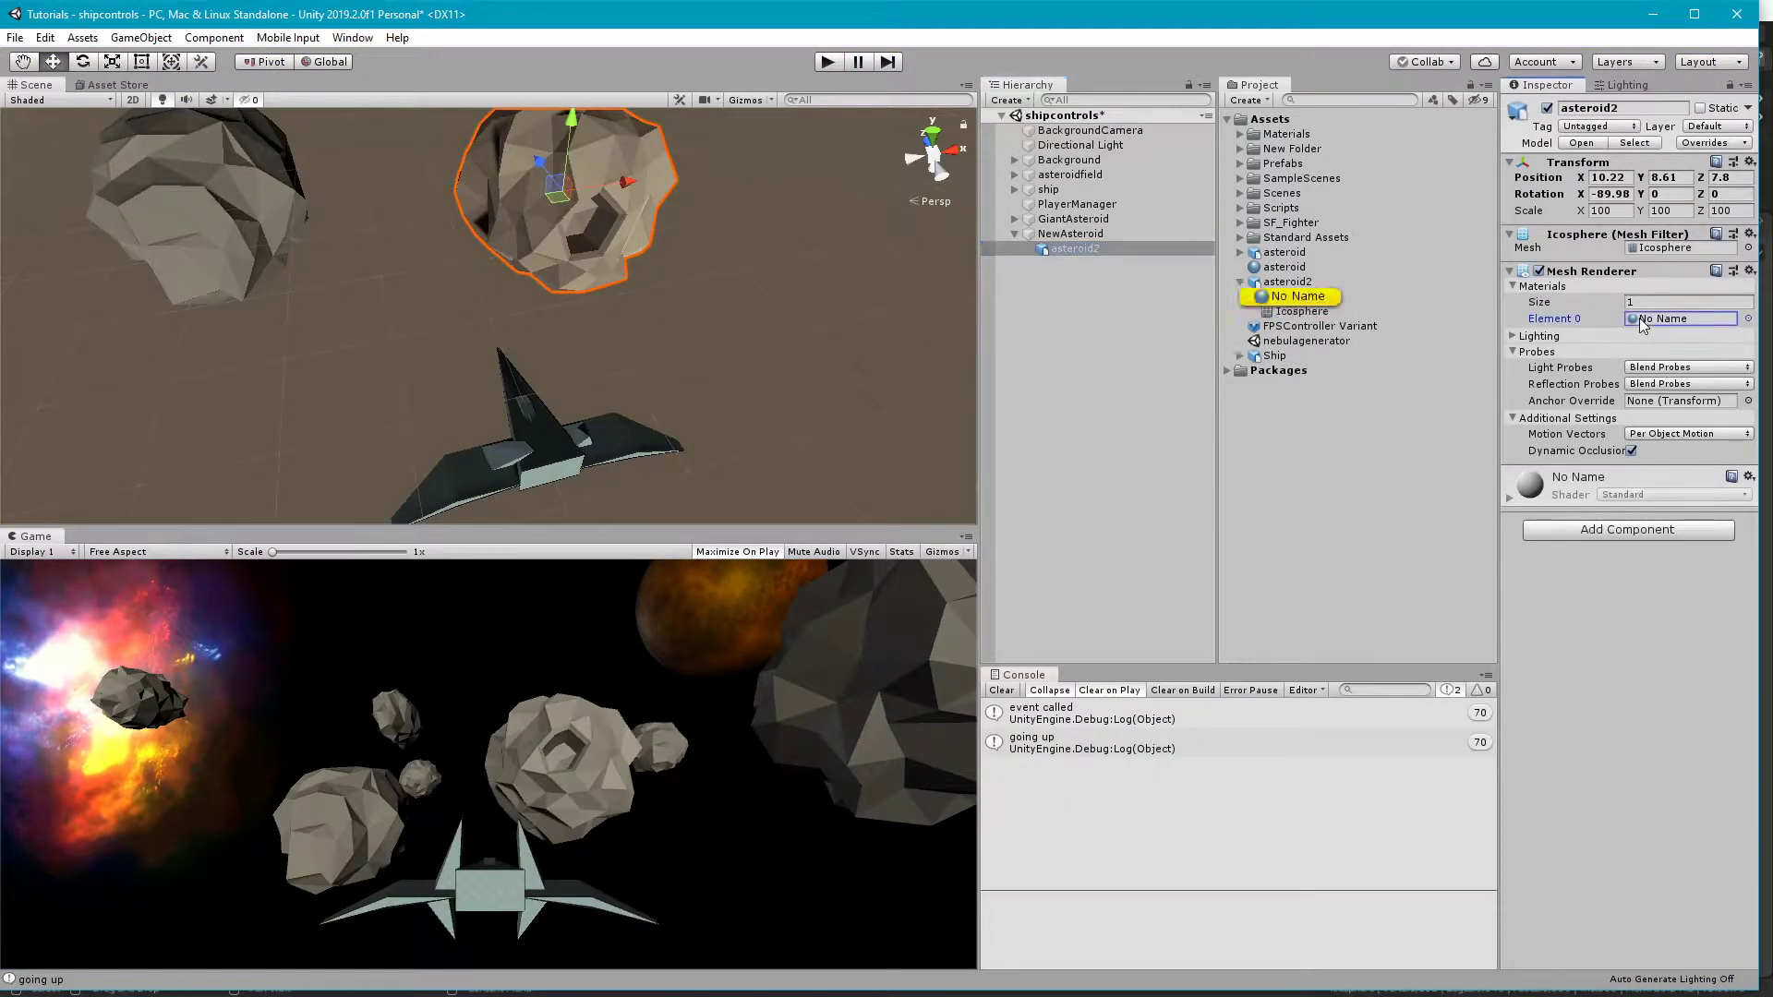
pyautogui.click(1749, 319)
pyautogui.click(1108, 342)
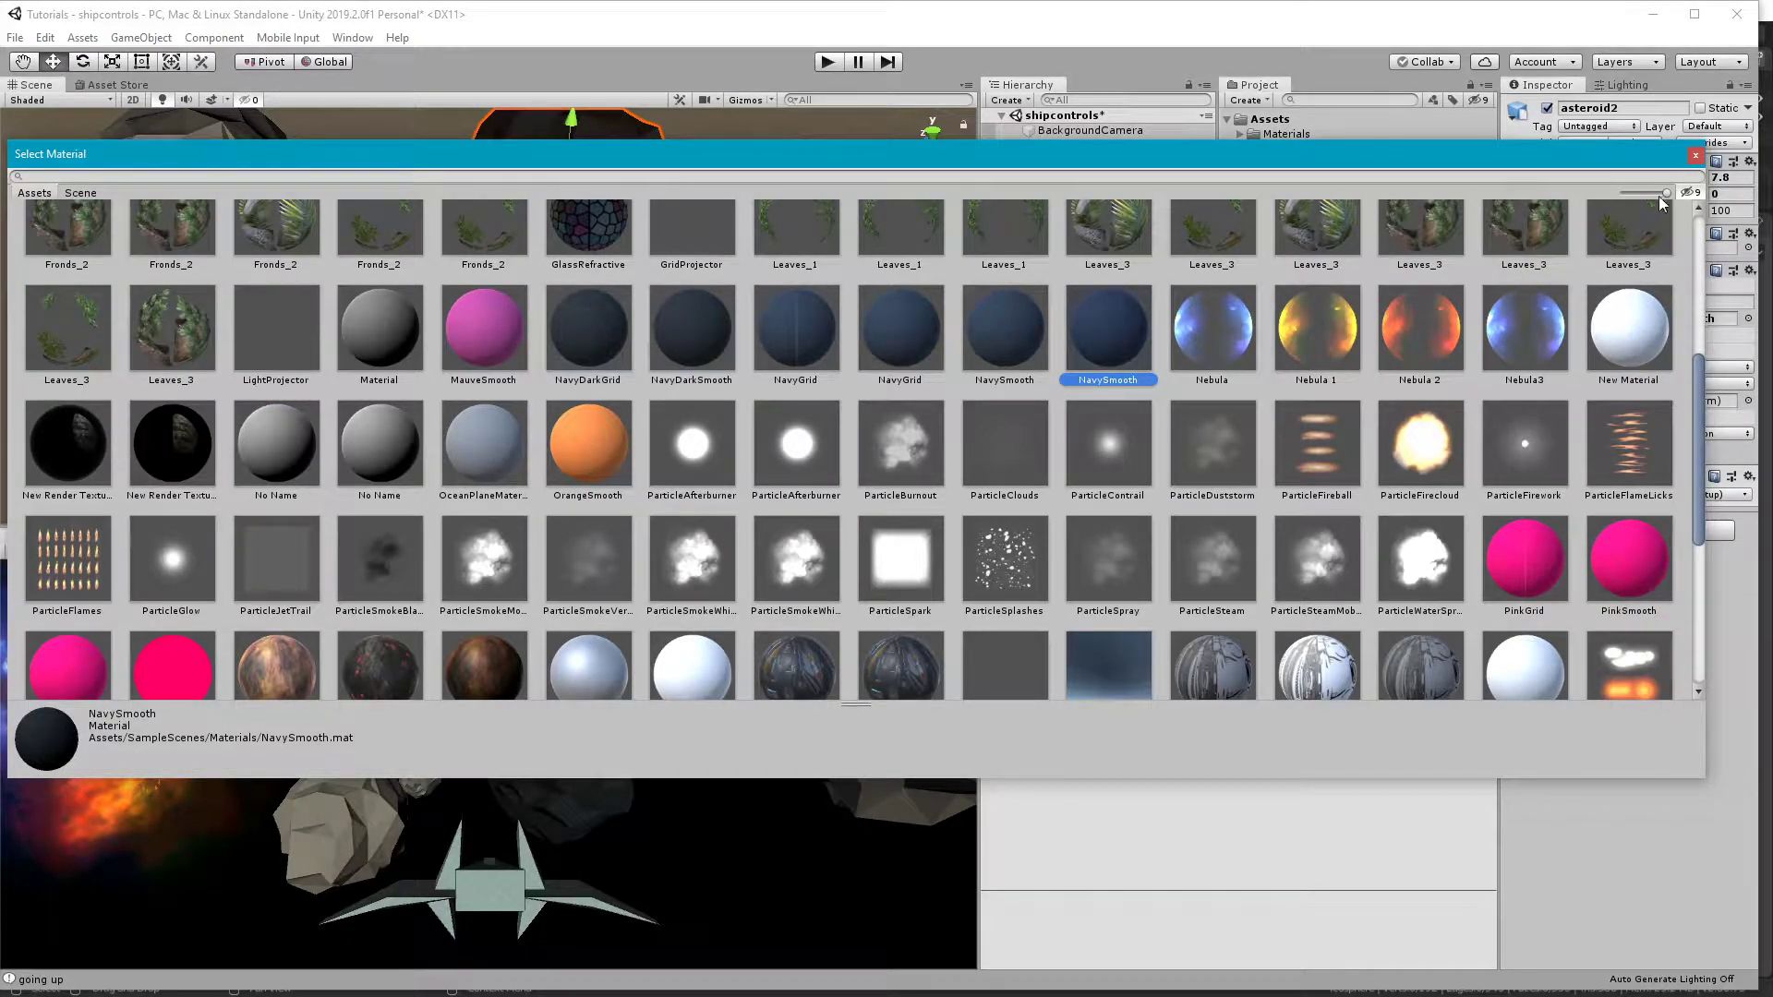
pyautogui.click(1696, 157)
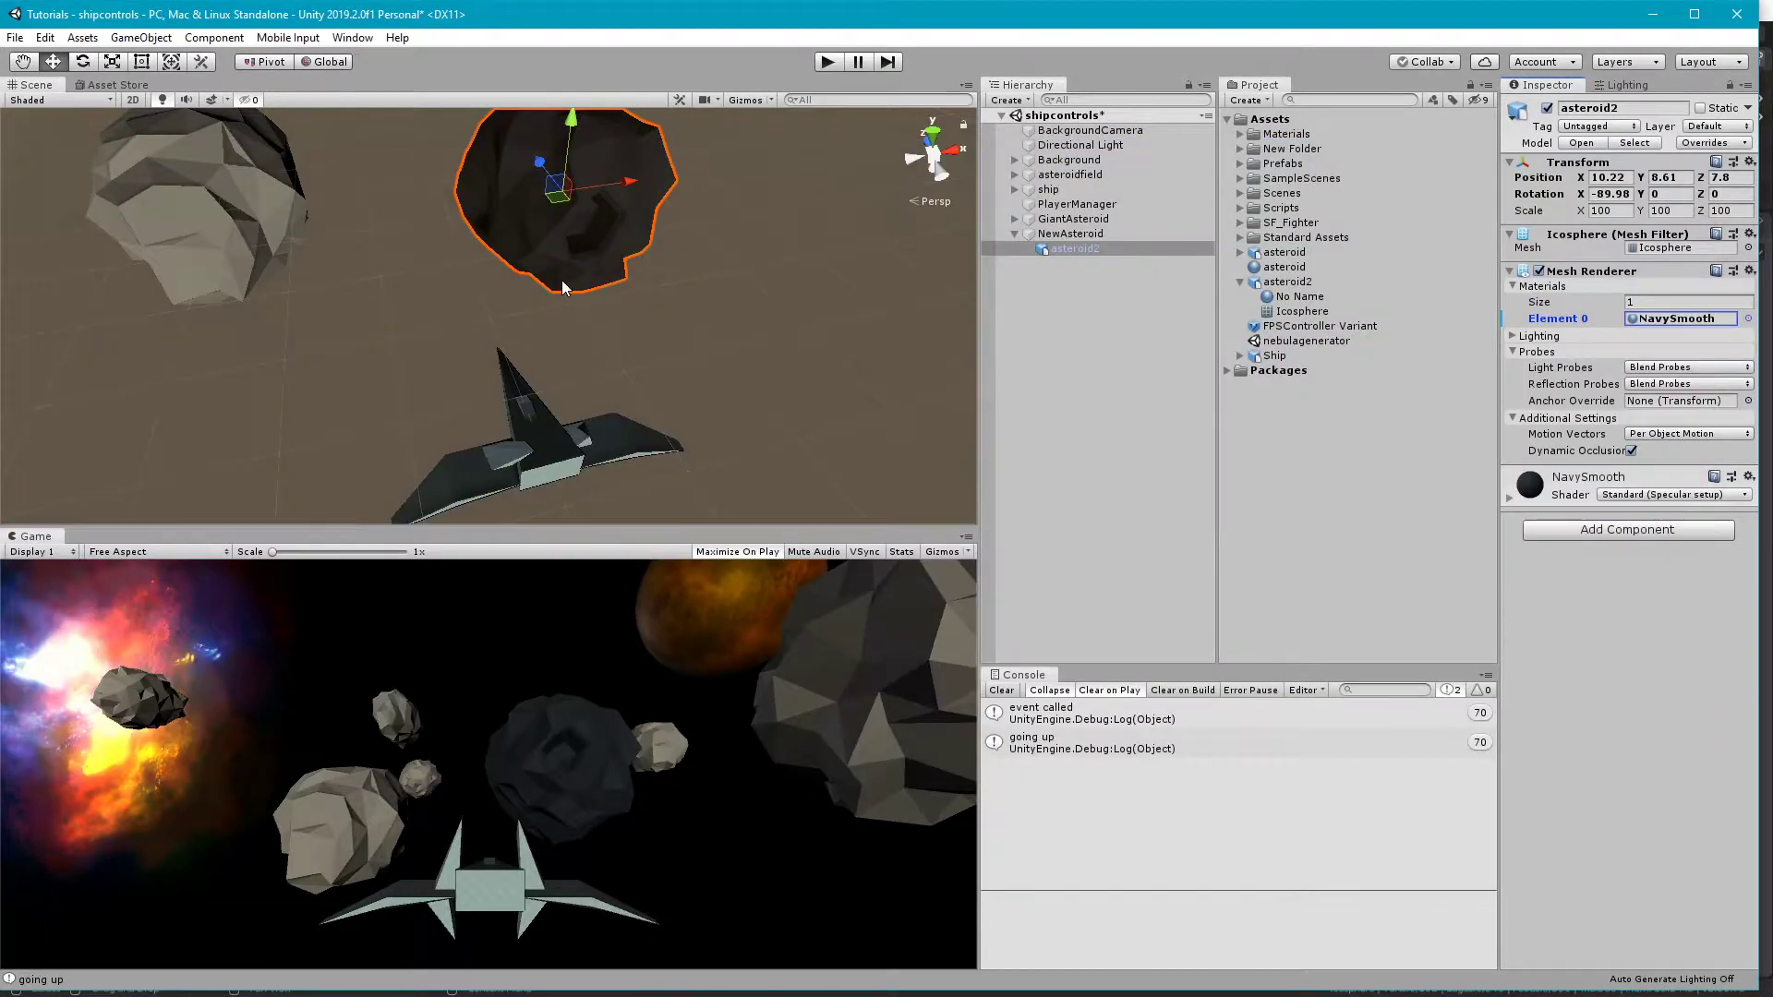
# Step: Enter Play mode and steer the ship up, left and right around the navy asteroid
pyautogui.click(828, 62)
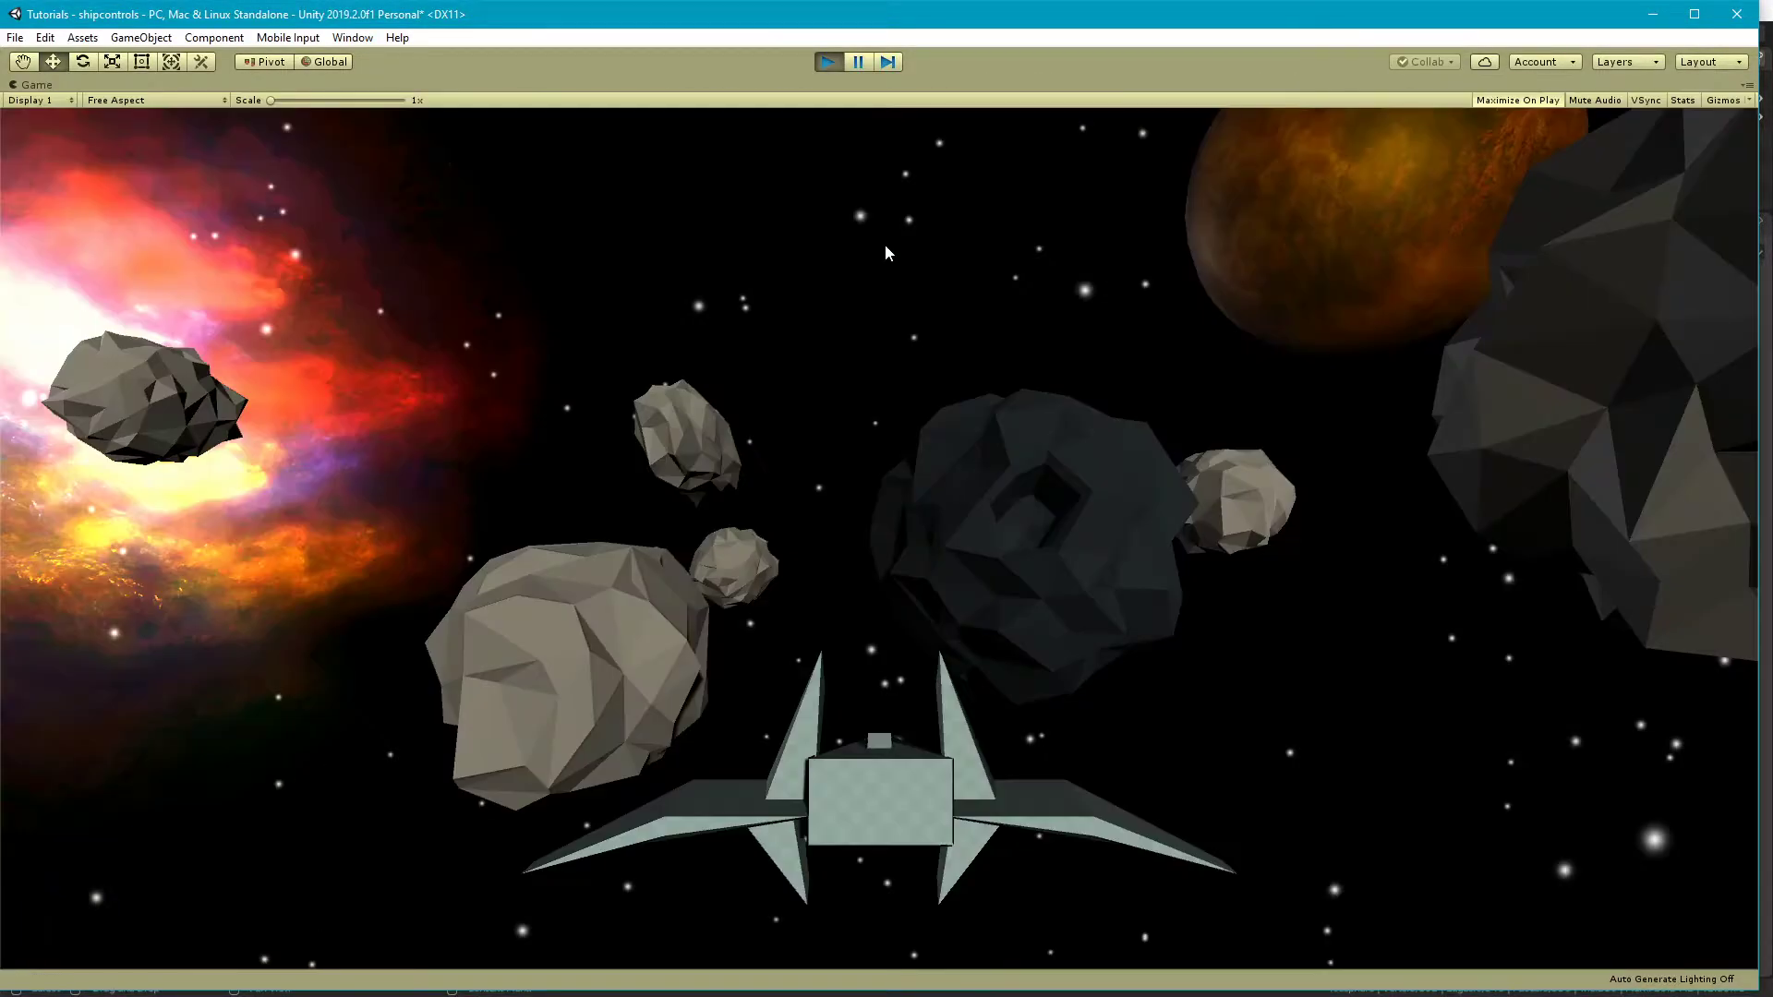
pyautogui.press('w')
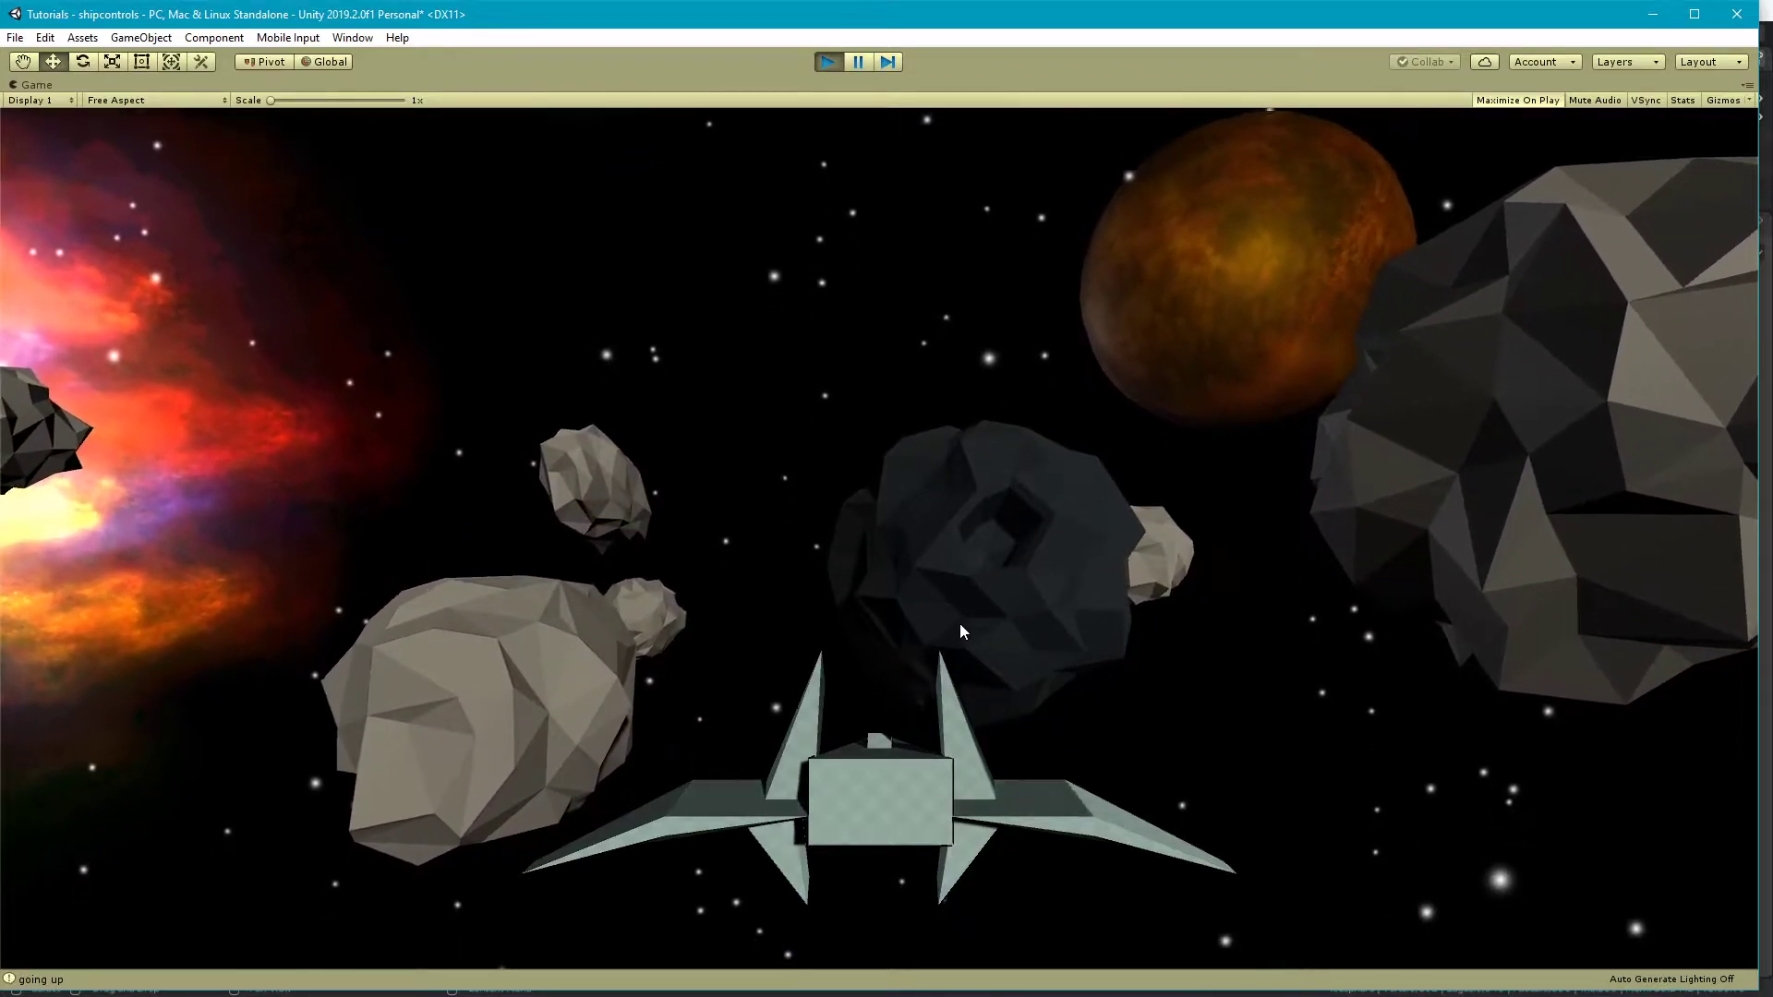
pyautogui.press('a')
pyautogui.press('d')
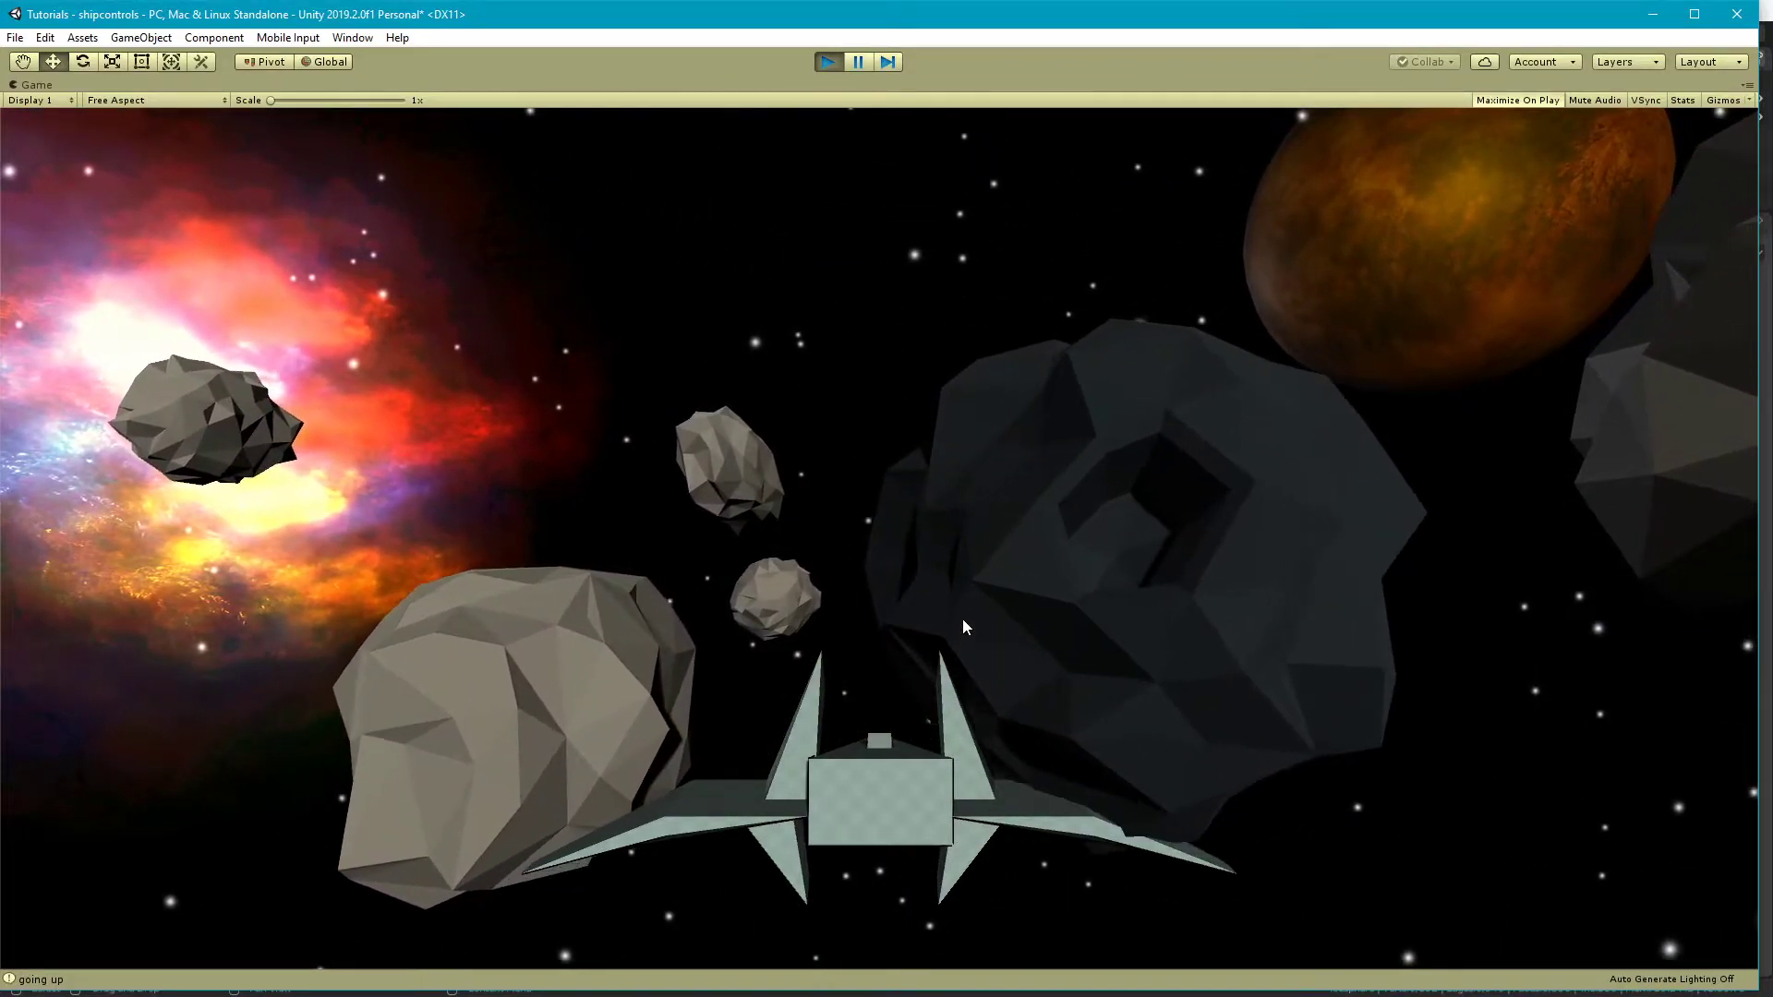
pyautogui.press('a')
pyautogui.press('d')
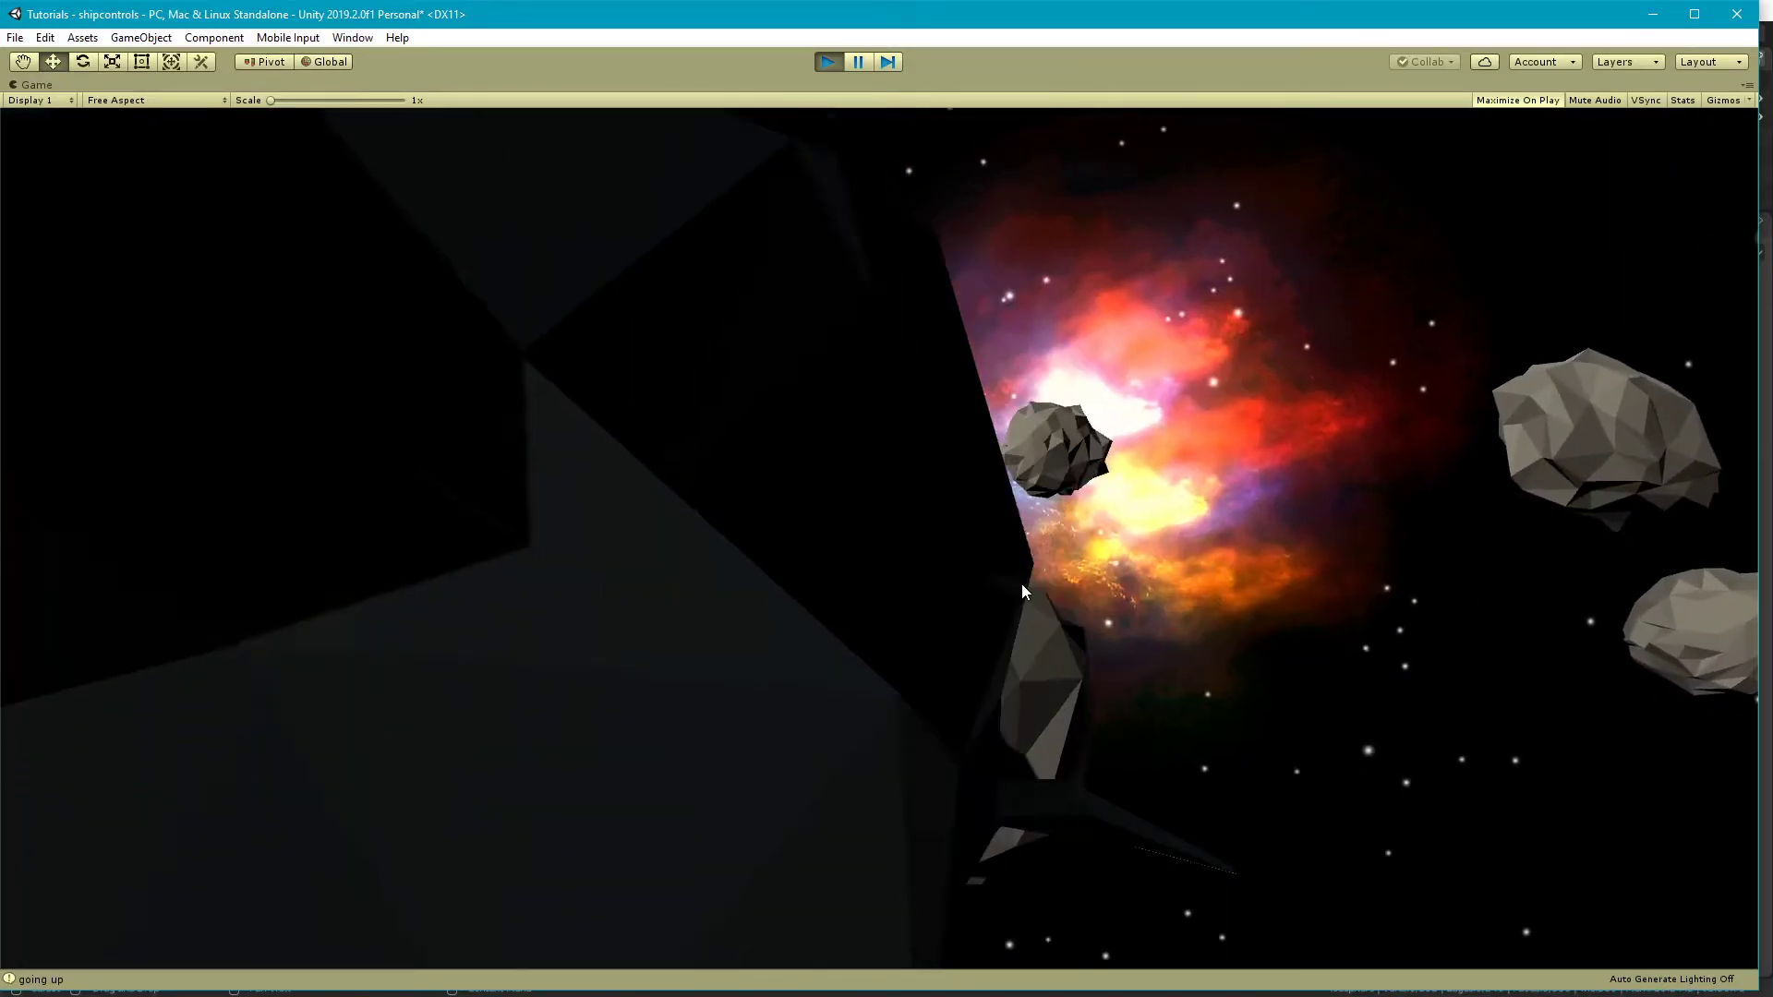
pyautogui.press('a')
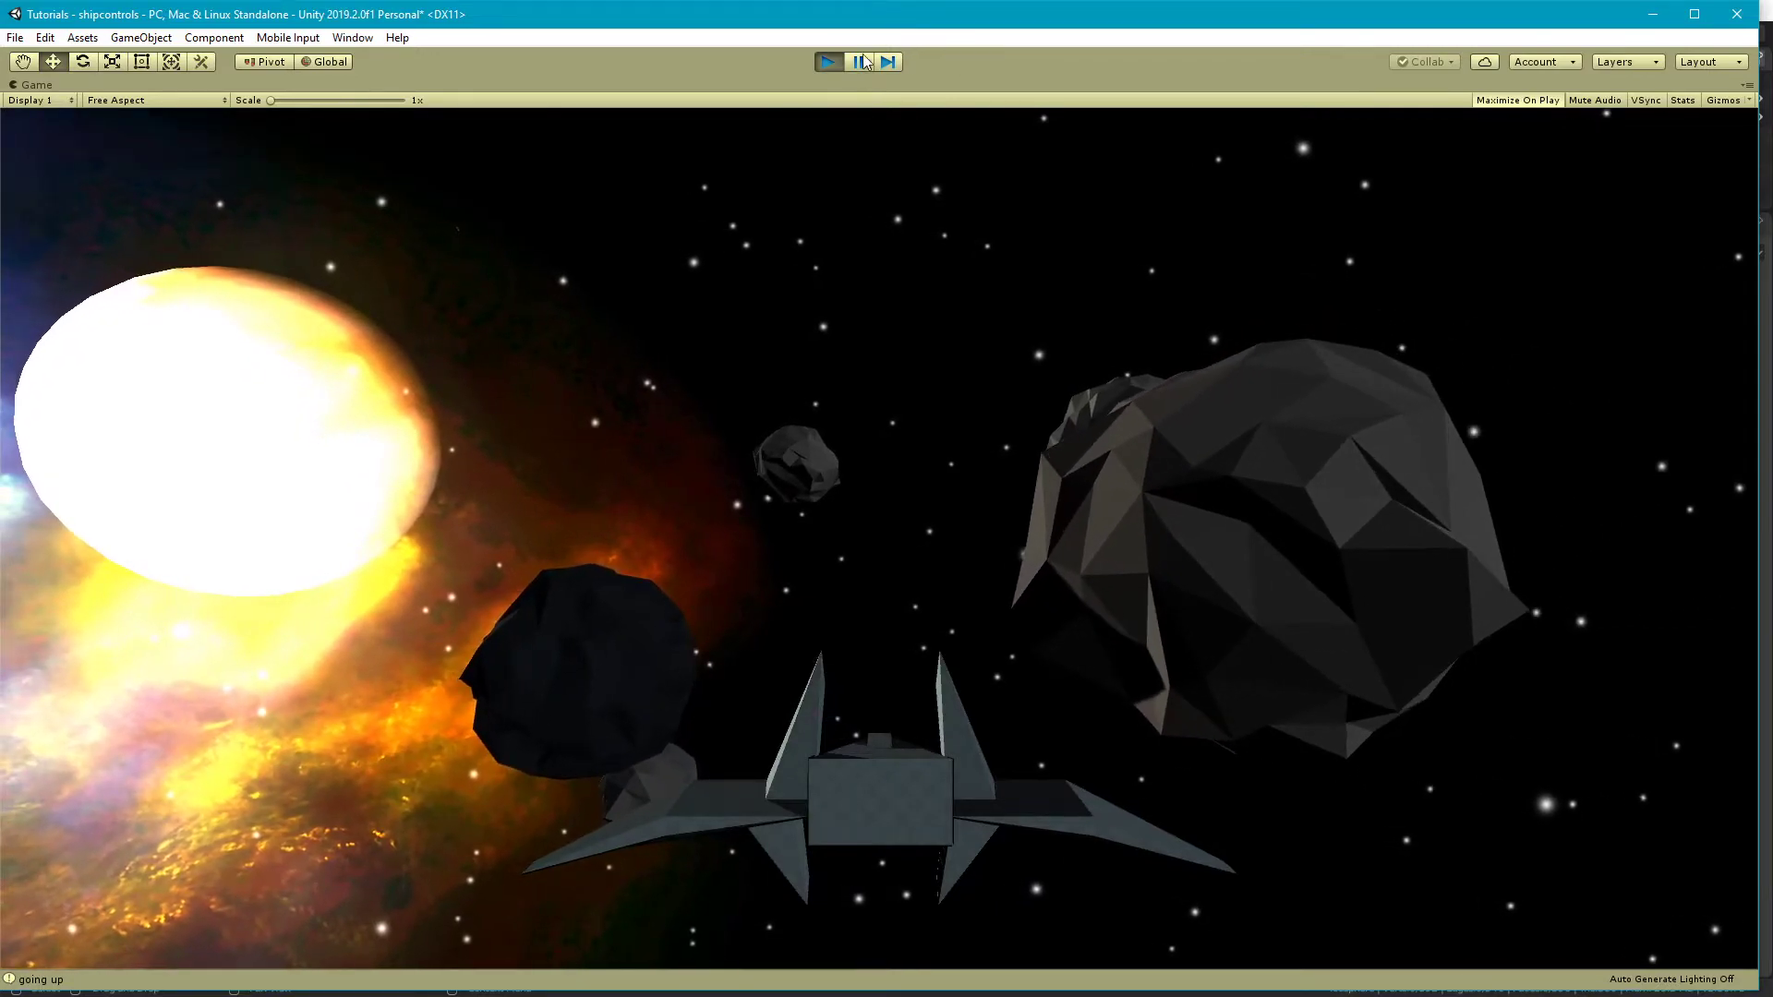
pyautogui.press('a')
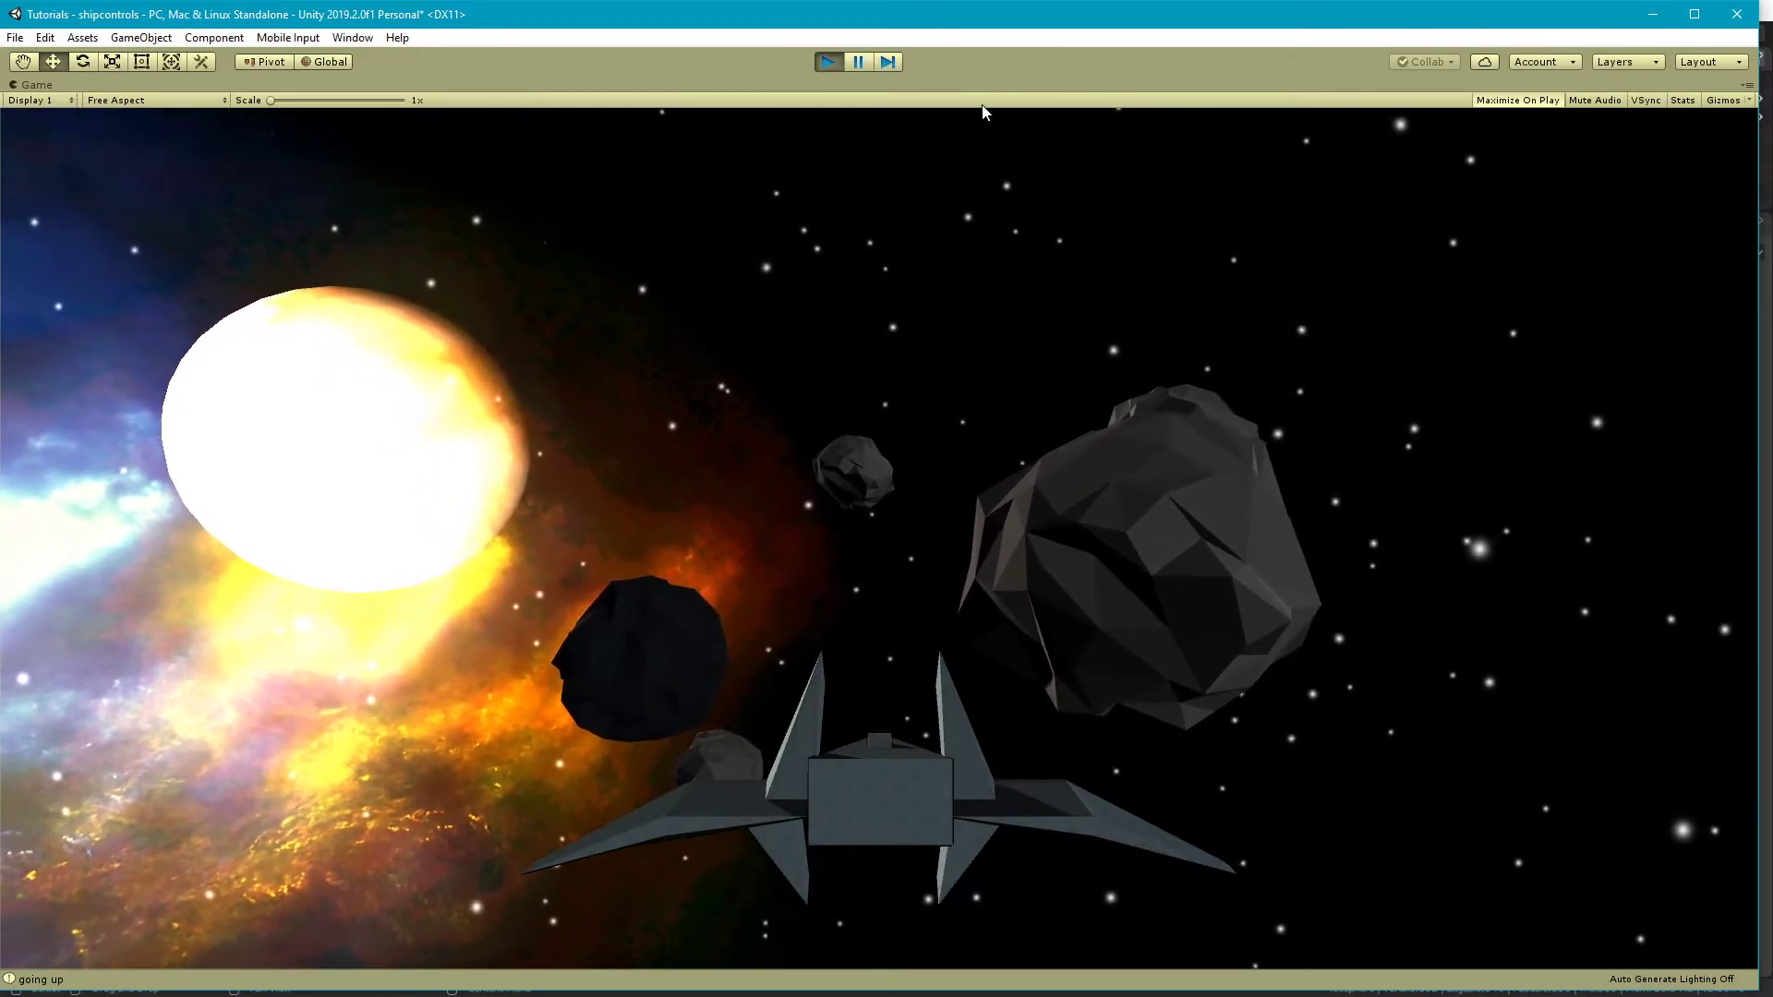